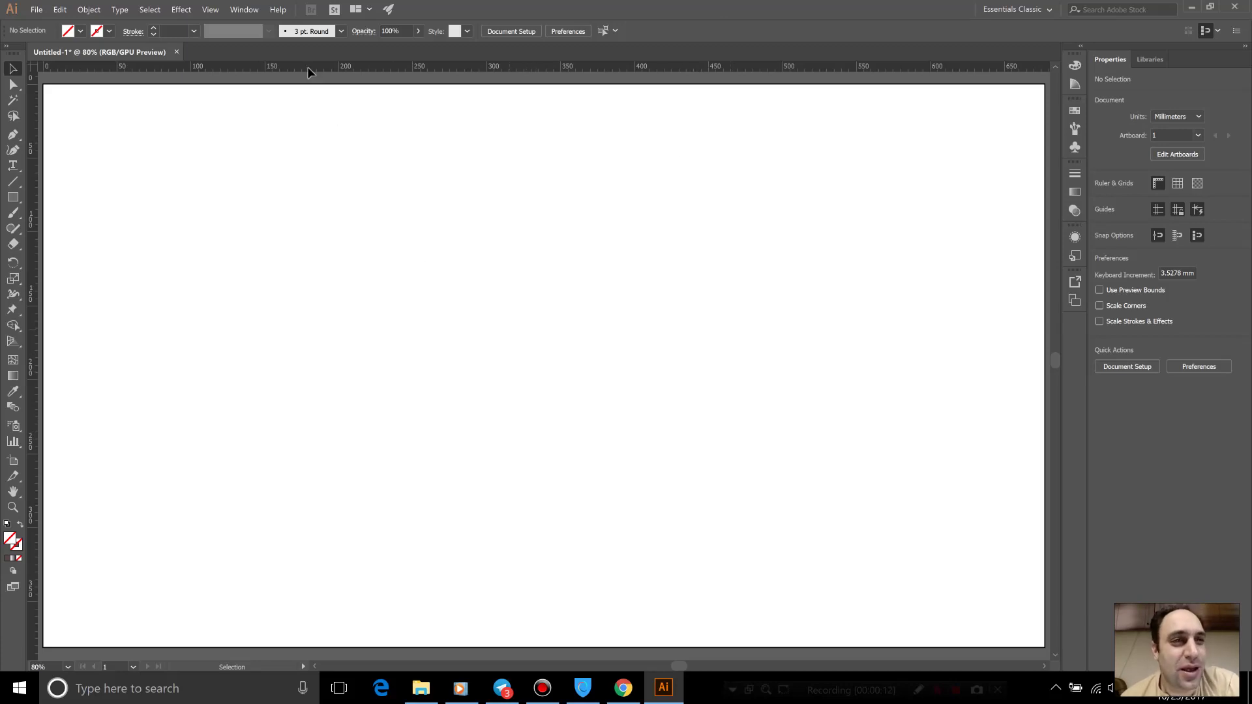
Check the About Illustrator version info, then open Preferences on Type (Size/Leading 2 pt, Tracking 20).
{"action": "left_click", "coordinate": [270, 8]}
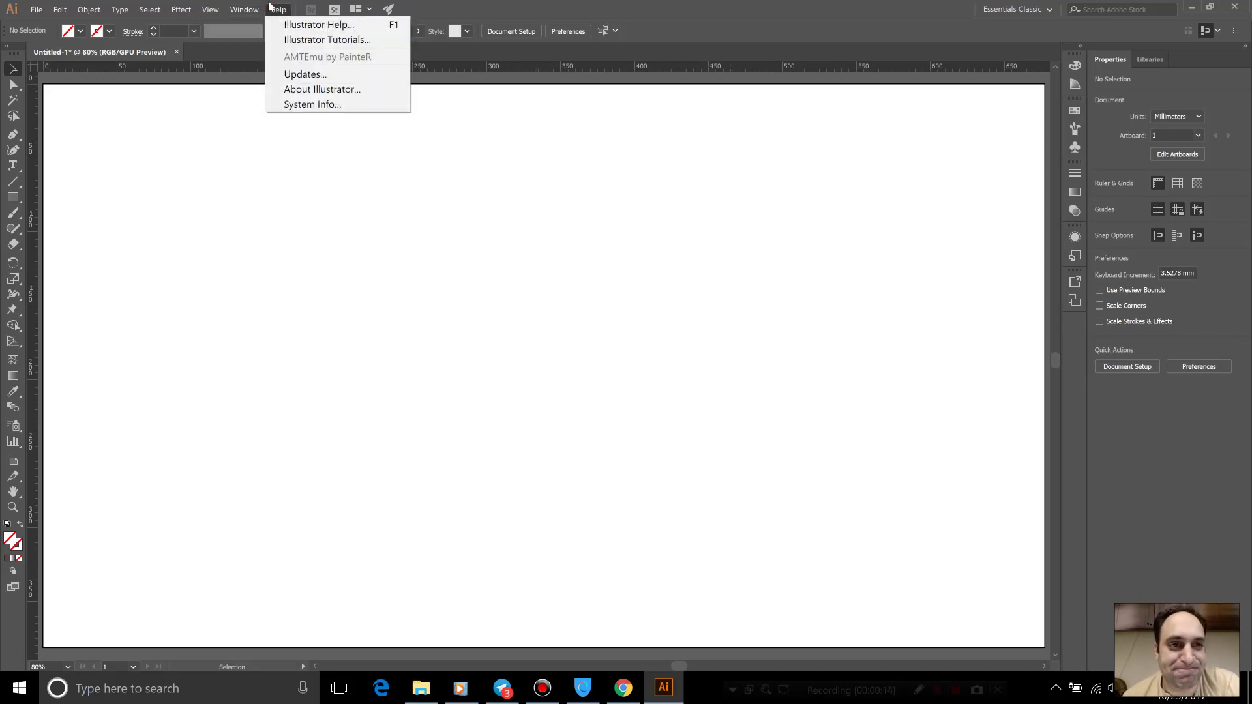
{"action": "left_click", "coordinate": [313, 89]}
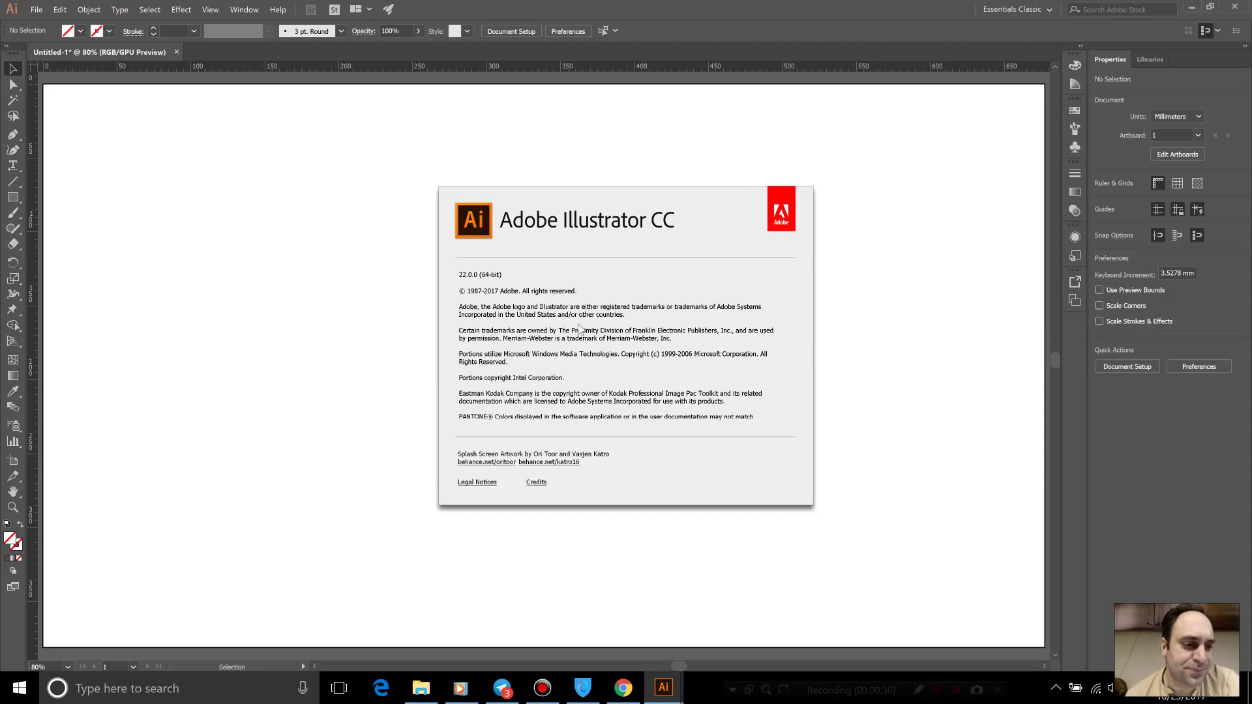
{"action": "left_click", "coordinate": [565, 369]}
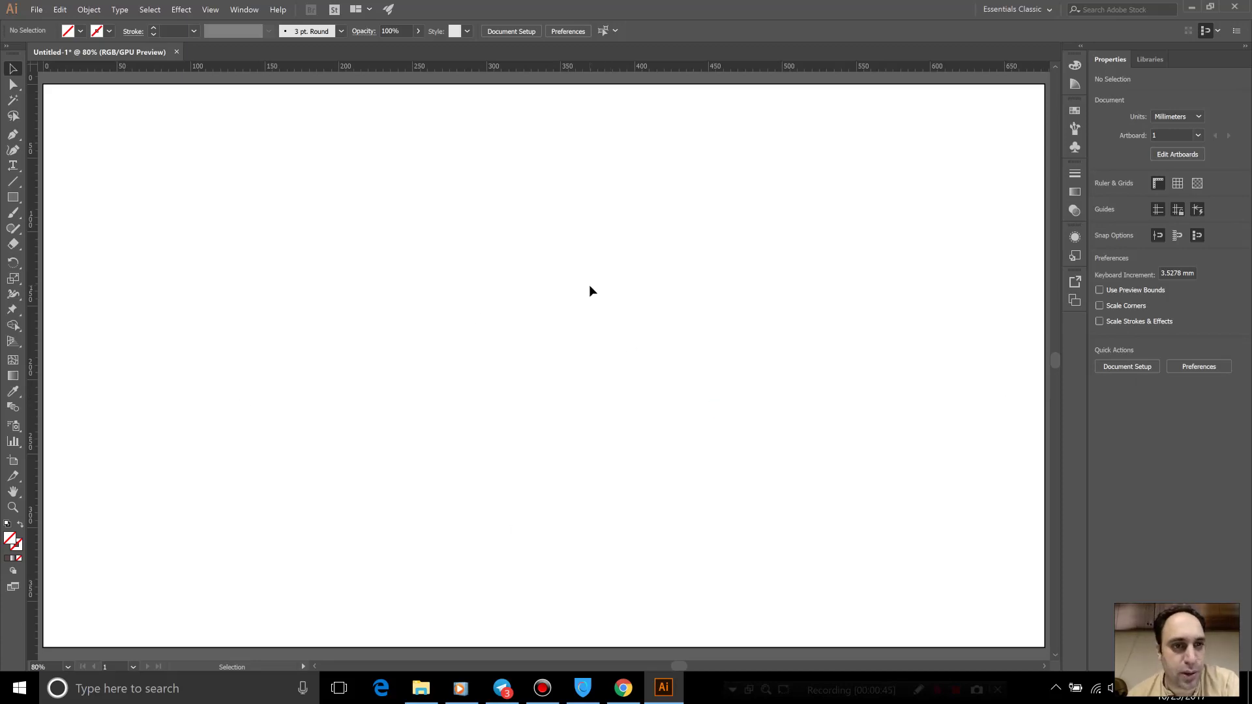
{"action": "left_click", "coordinate": [1201, 366]}
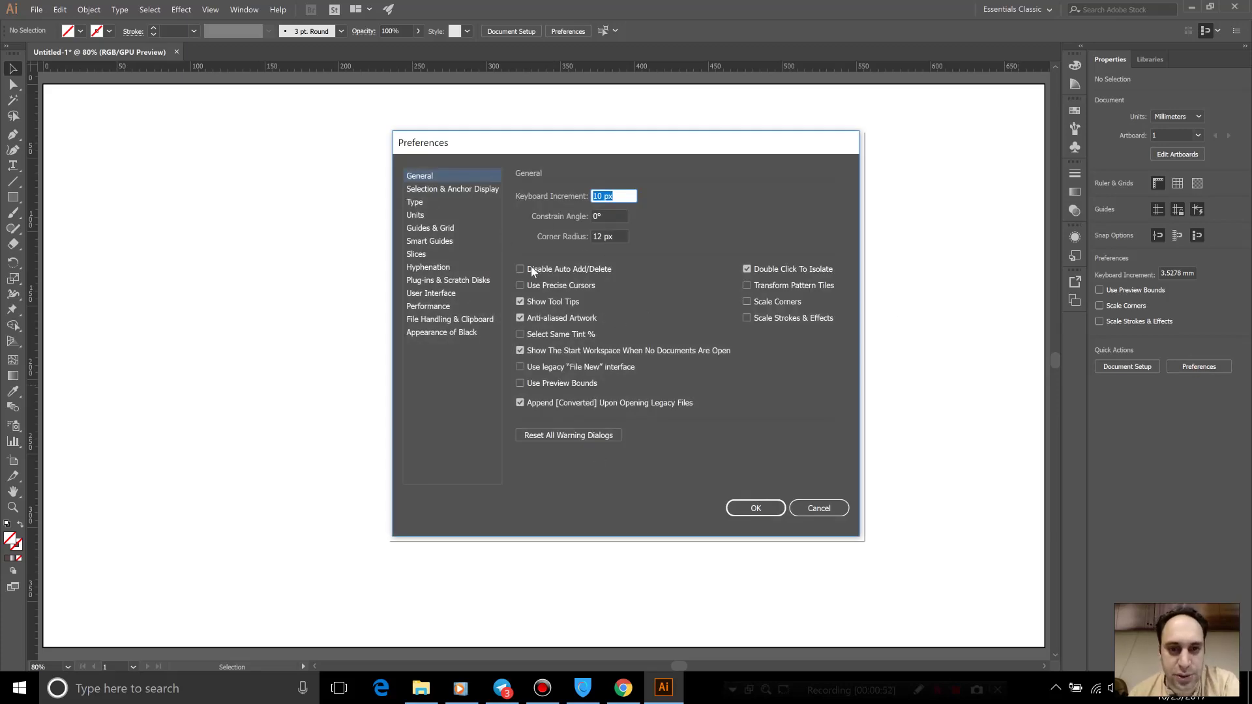
{"action": "left_click", "coordinate": [416, 203]}
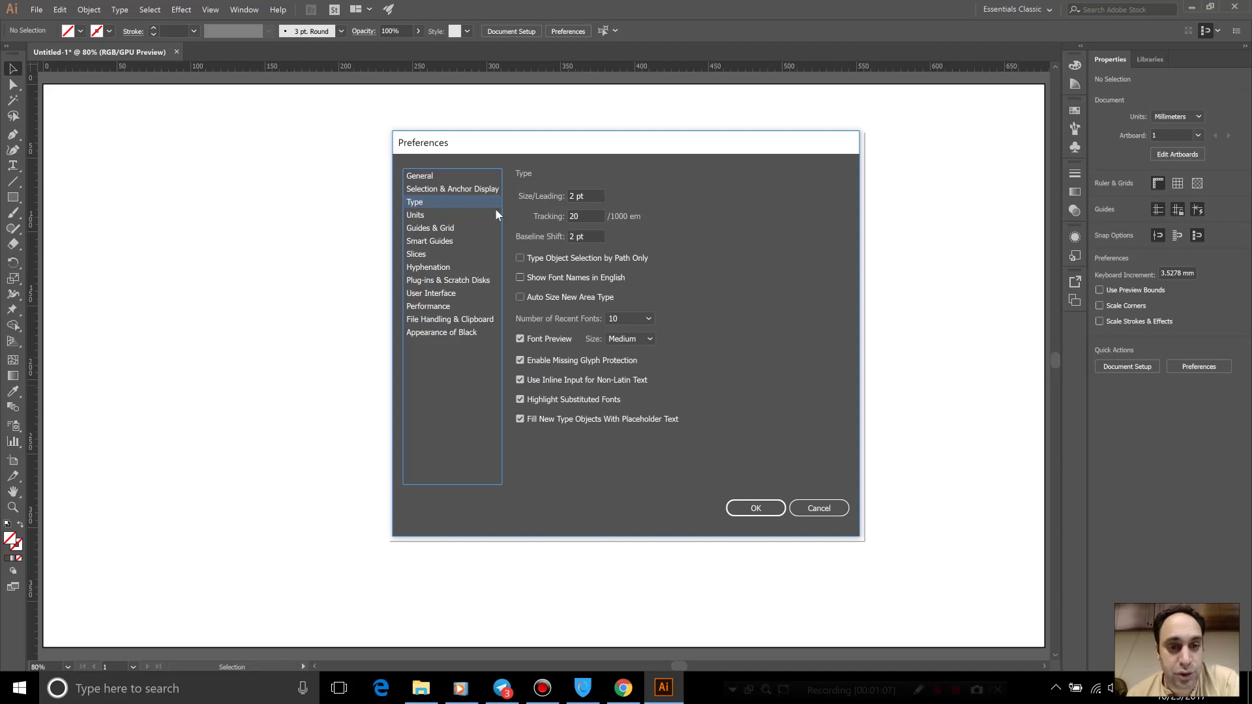
Set the scratch disks to primary C:\ and secondary D:\, then view the Guides & Grid settings.
{"action": "left_click", "coordinate": [478, 280]}
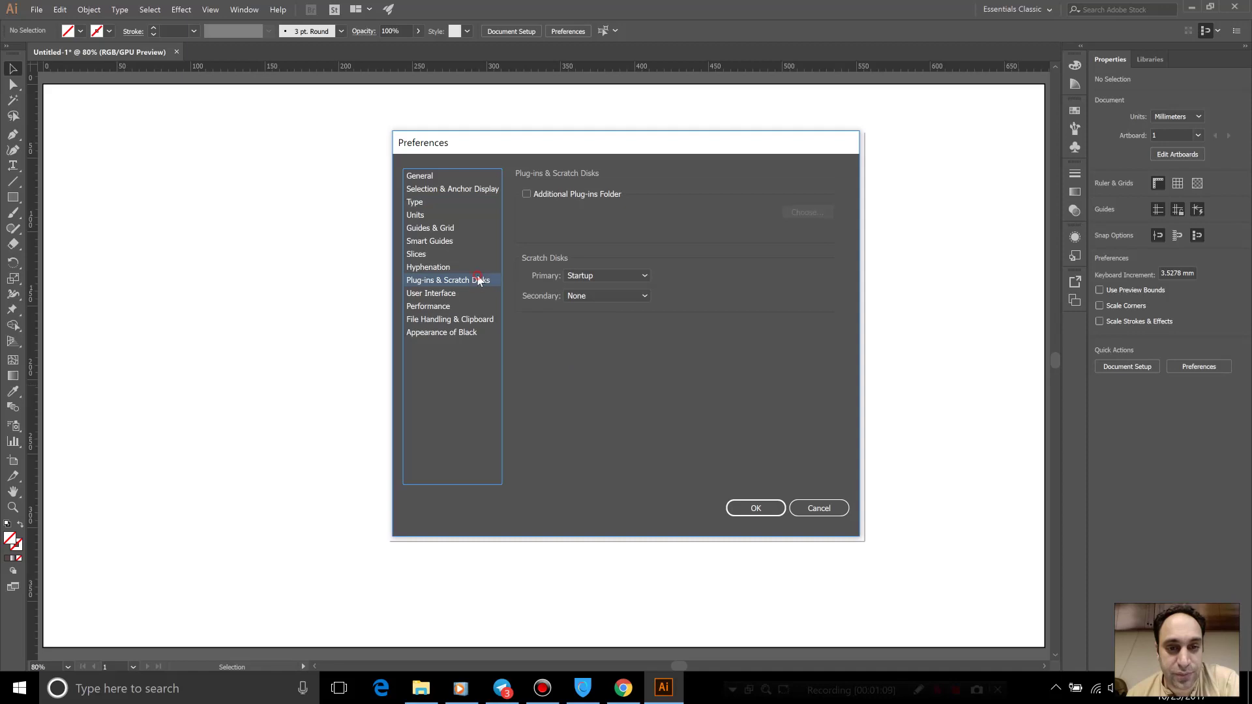
{"action": "left_click", "coordinate": [582, 275]}
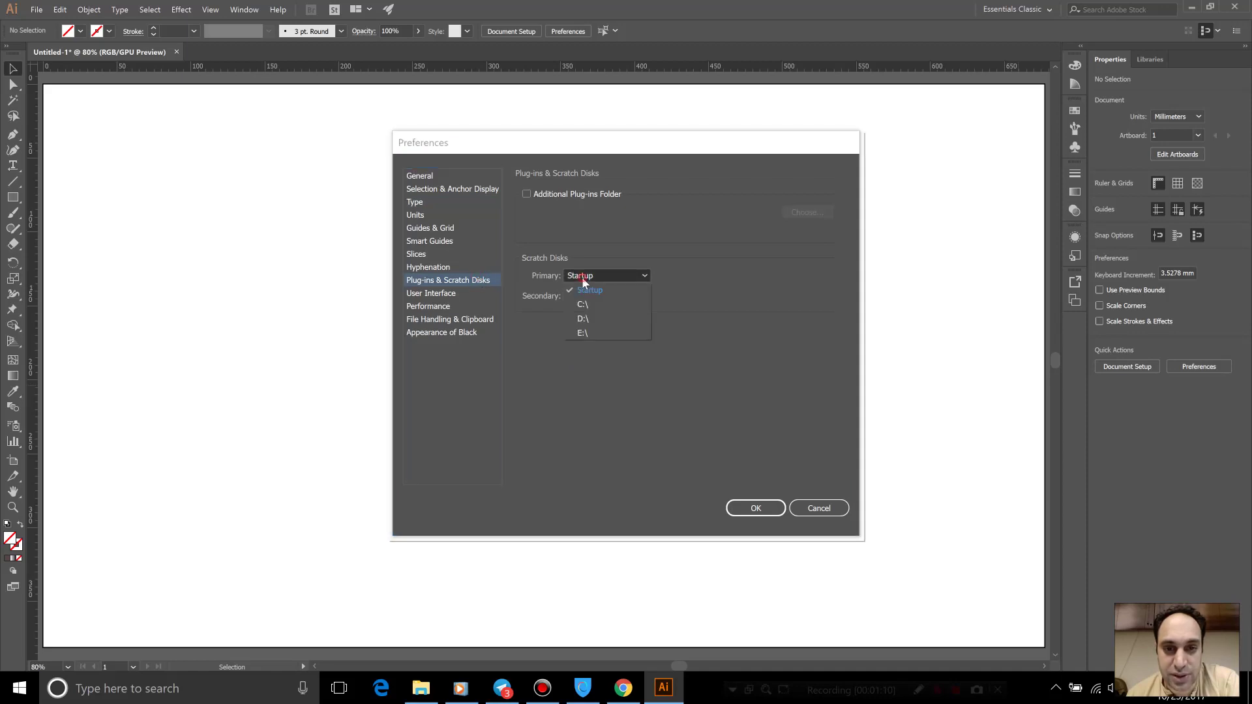
{"action": "left_click", "coordinate": [598, 318]}
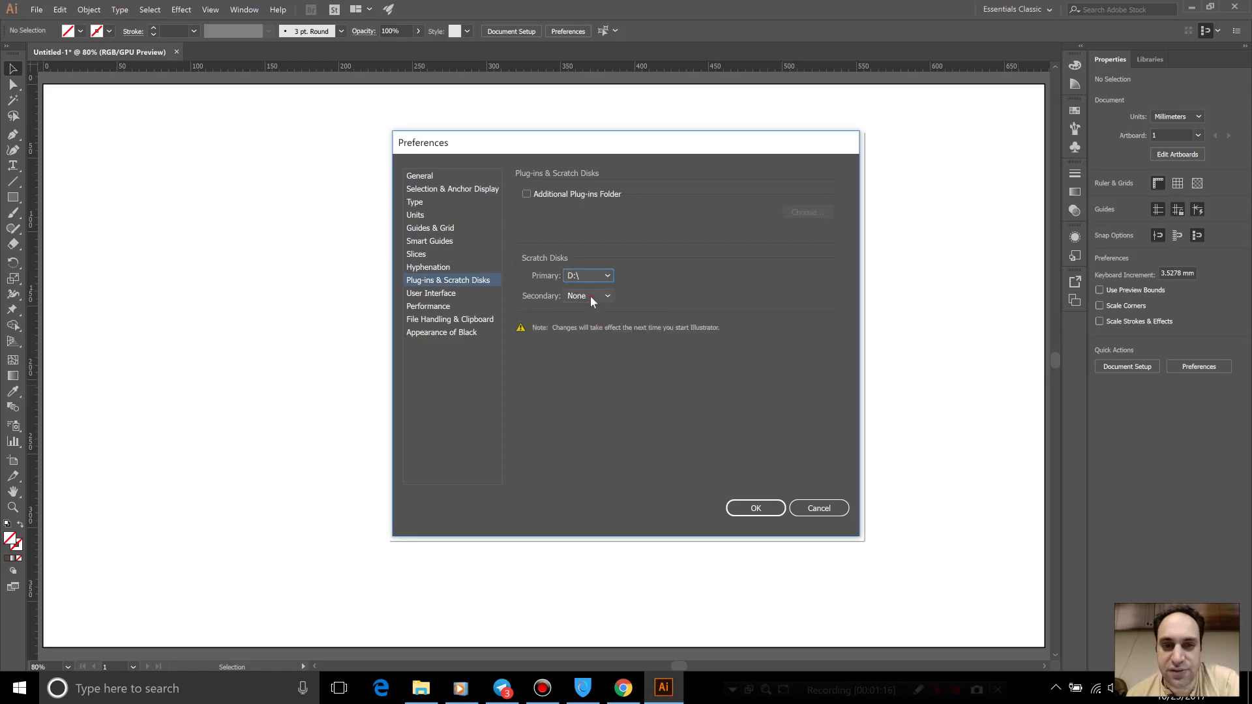
{"action": "left_click", "coordinate": [590, 296]}
{"action": "left_click", "coordinate": [584, 352]}
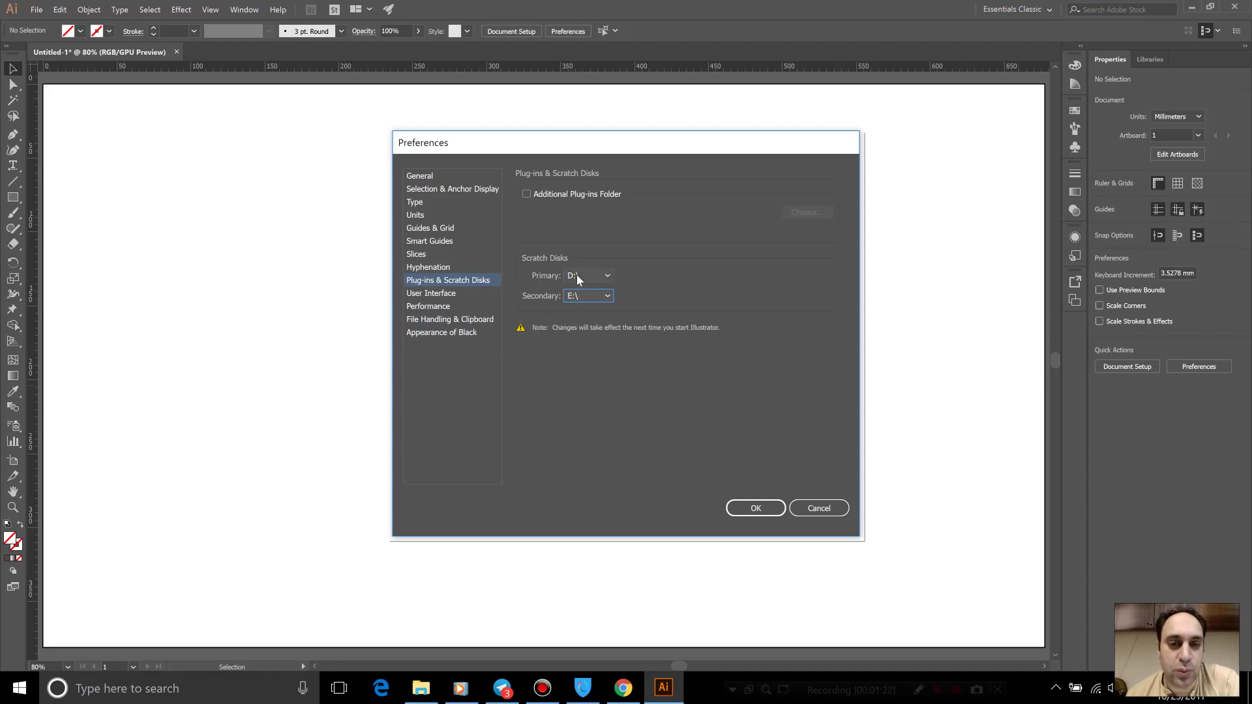
{"action": "left_click", "coordinate": [576, 275]}
{"action": "left_click", "coordinate": [576, 304]}
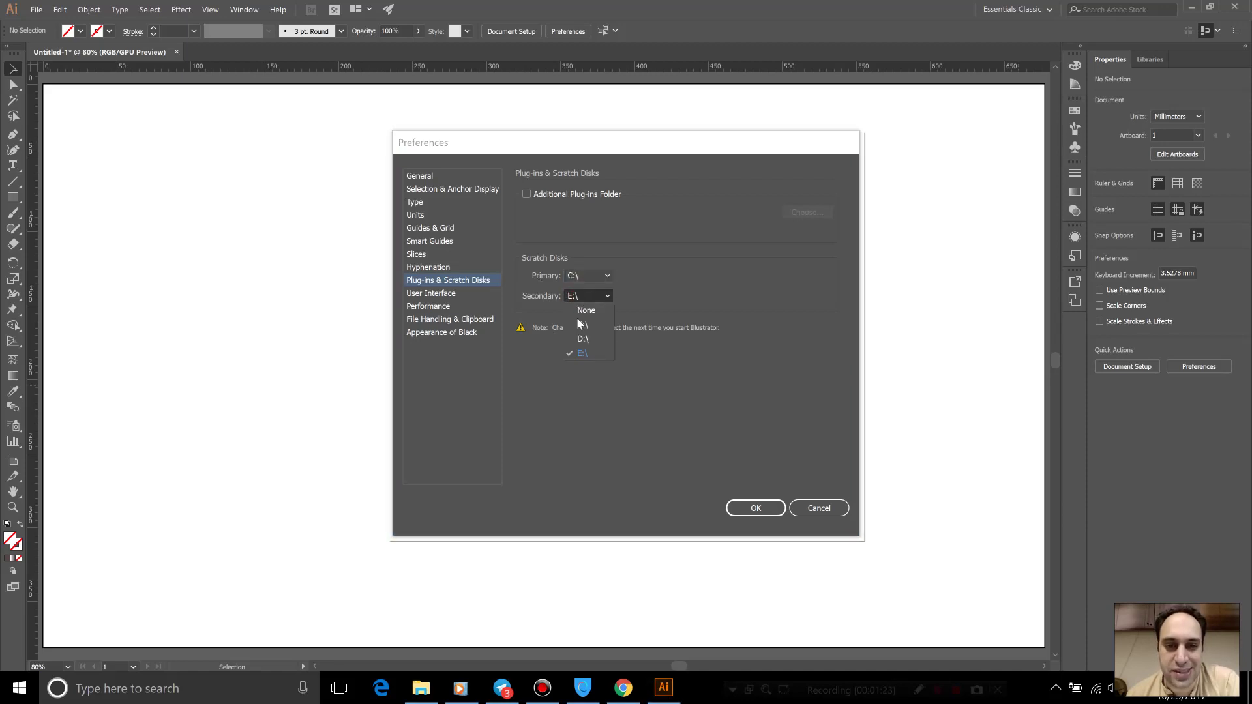
{"action": "left_click", "coordinate": [580, 339]}
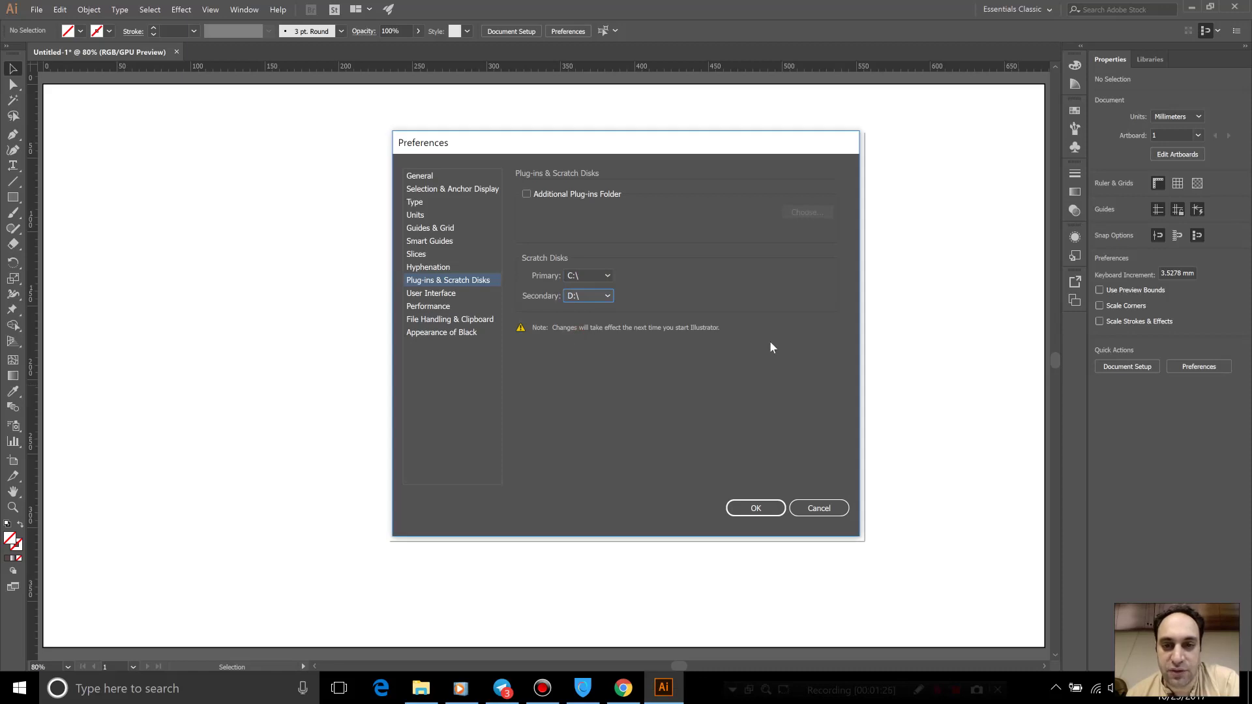
{"action": "left_click", "coordinate": [443, 228]}
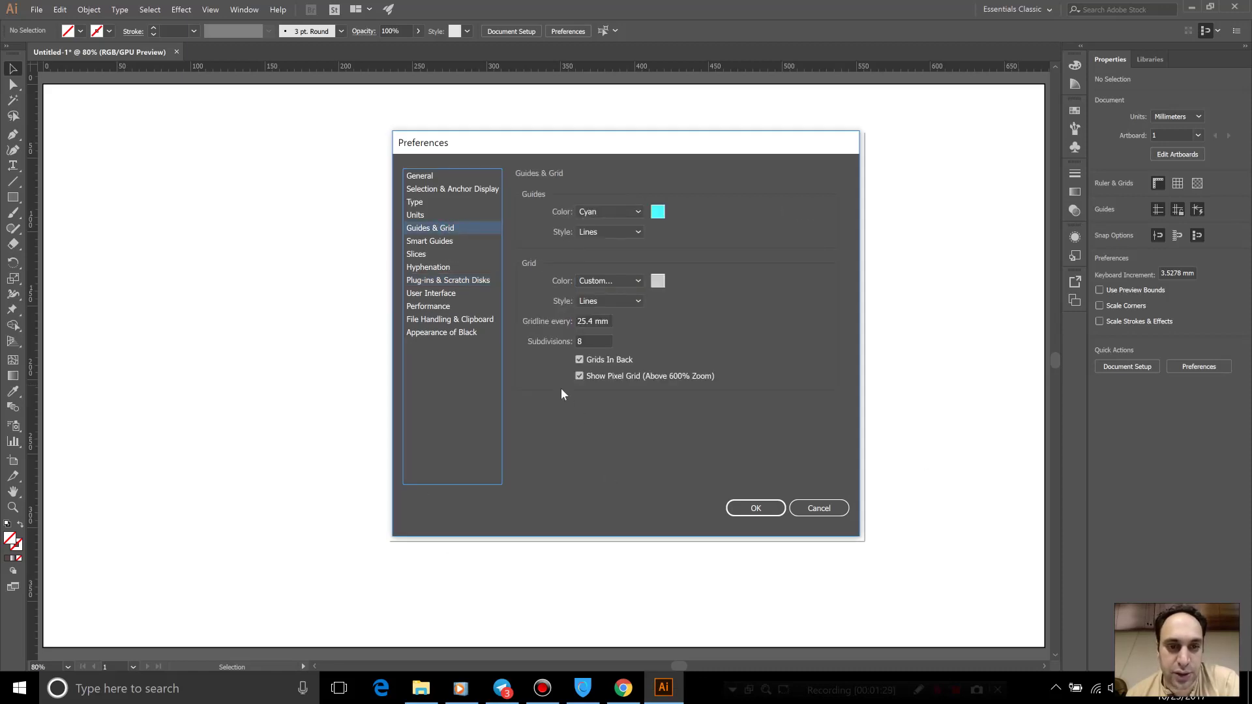
Under File Handling & Clipboard, change the recovery data save interval to 5 Minutes.
{"action": "left_click", "coordinate": [450, 319]}
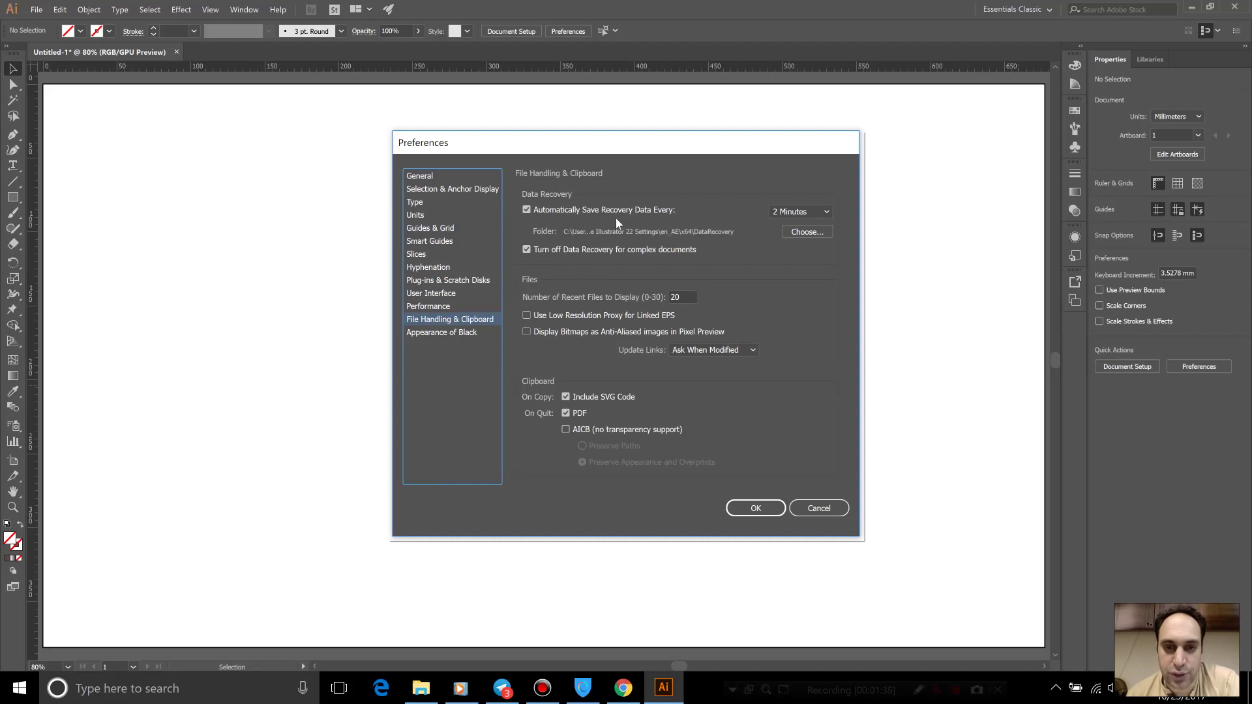
{"action": "left_click", "coordinate": [801, 211]}
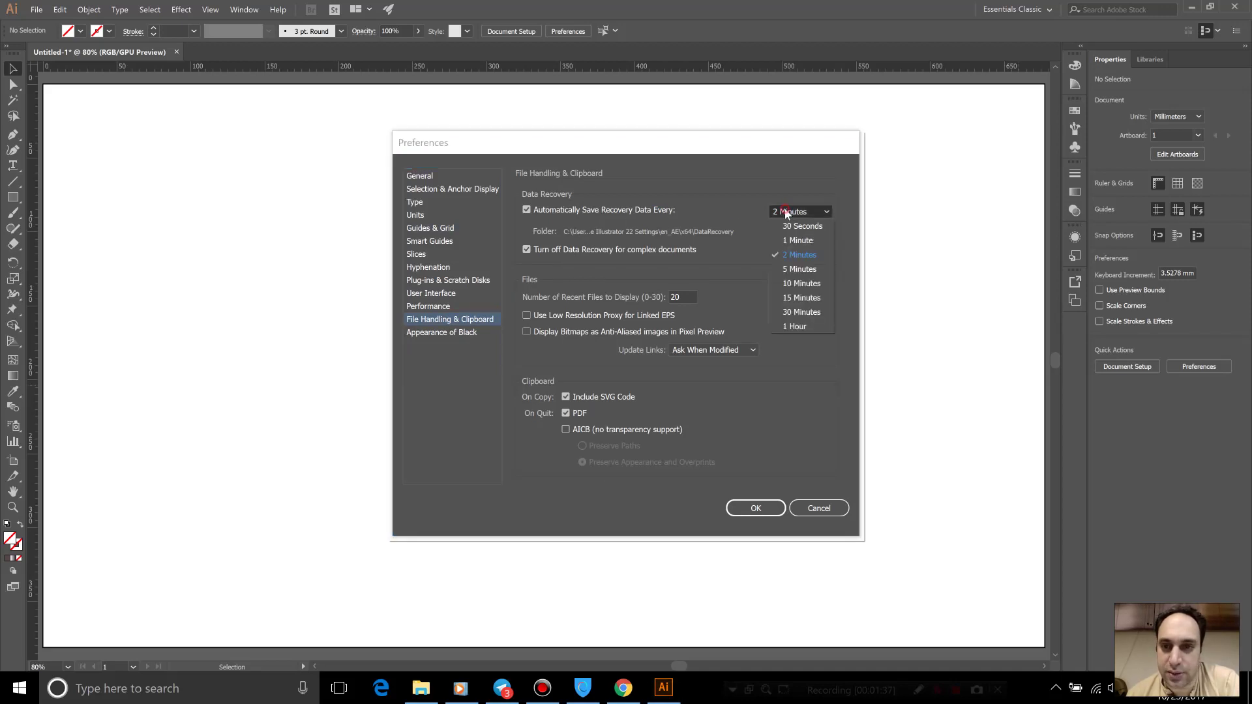
{"action": "left_click", "coordinate": [791, 271]}
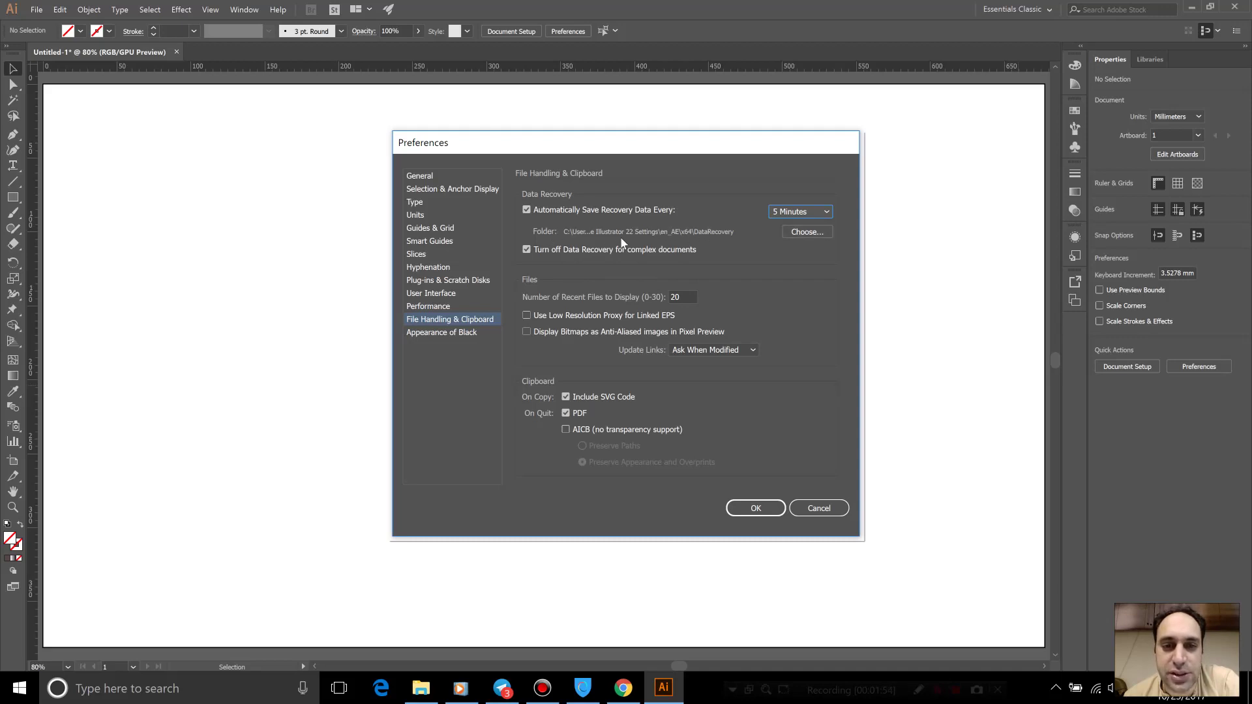
Set General units to Millimeters and Stroke and Type units to Pixels, then view Selection & Anchor Display.
{"action": "left_click", "coordinate": [447, 217]}
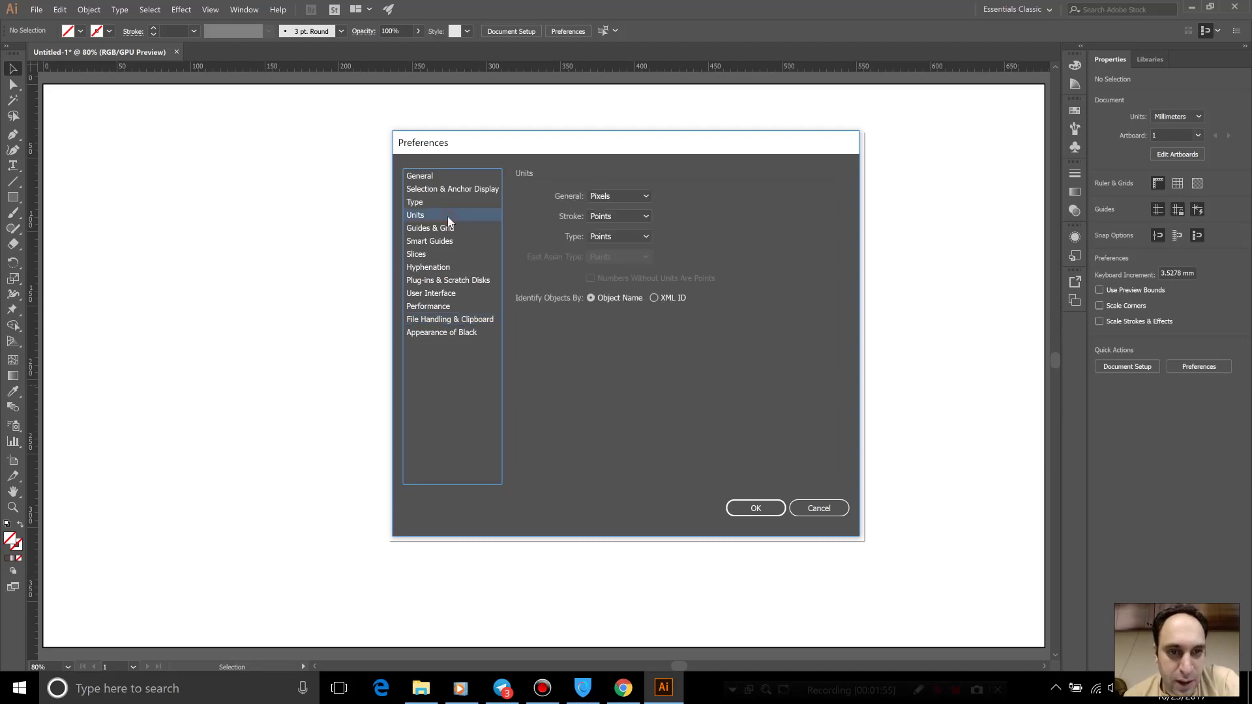
{"action": "left_click", "coordinate": [633, 197]}
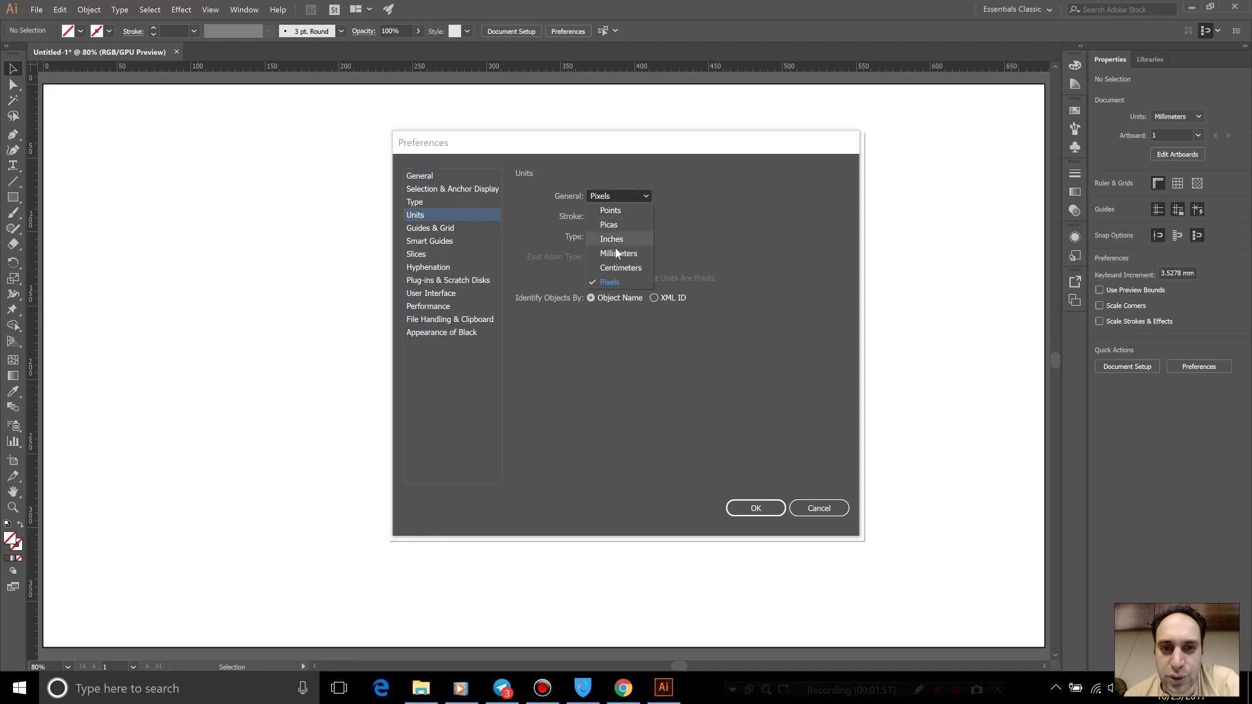
{"action": "left_click", "coordinate": [617, 253]}
{"action": "left_click", "coordinate": [616, 215]}
{"action": "left_click", "coordinate": [616, 273]}
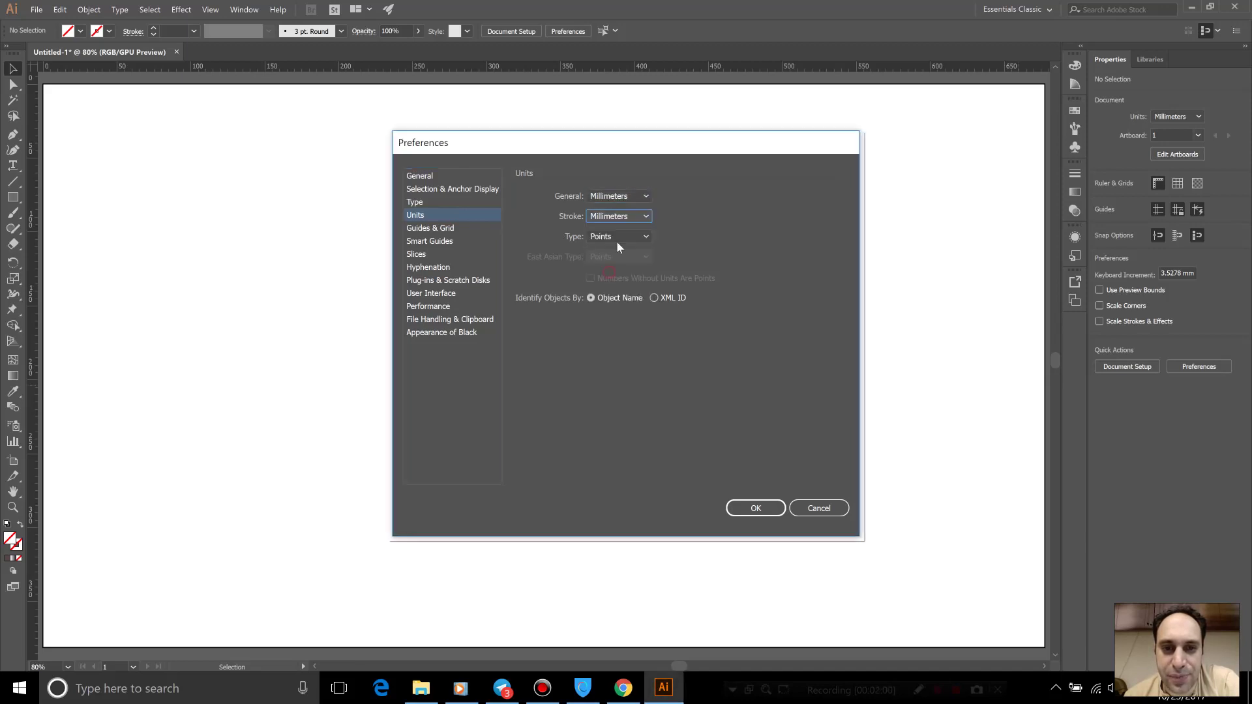
{"action": "left_click", "coordinate": [616, 236]}
{"action": "left_click", "coordinate": [622, 273]}
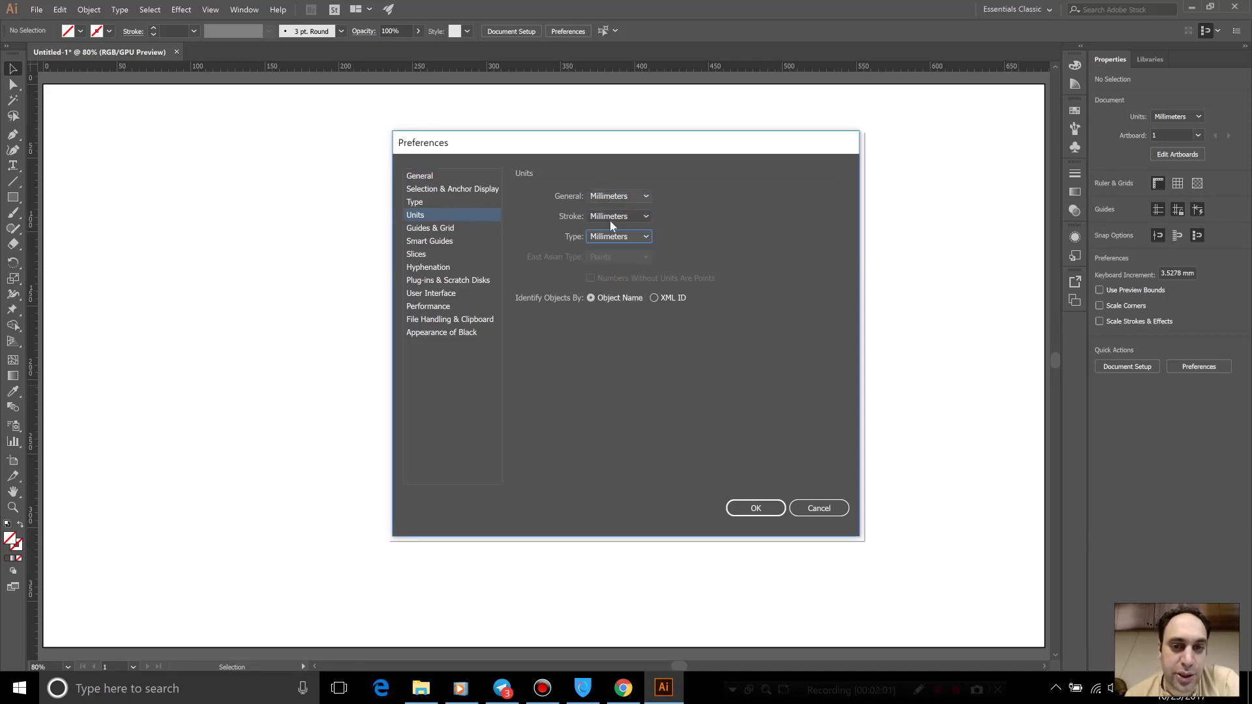
{"action": "left_click", "coordinate": [617, 216]}
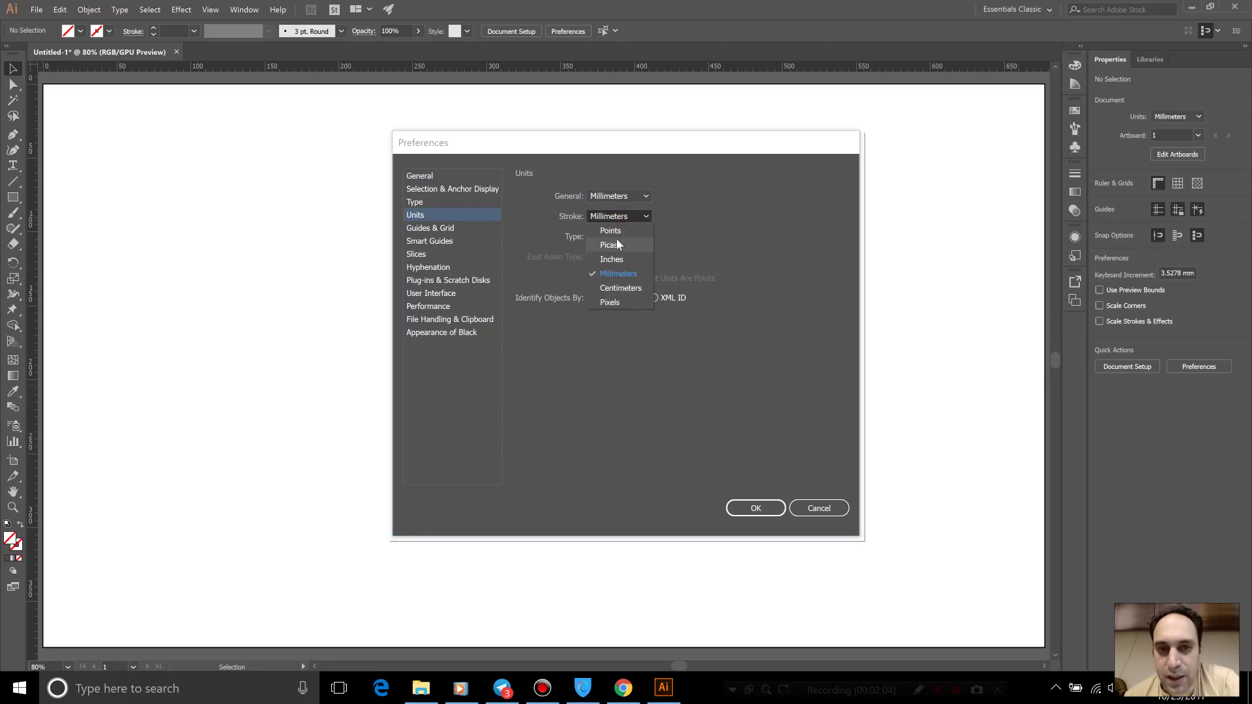
{"action": "left_click", "coordinate": [610, 303]}
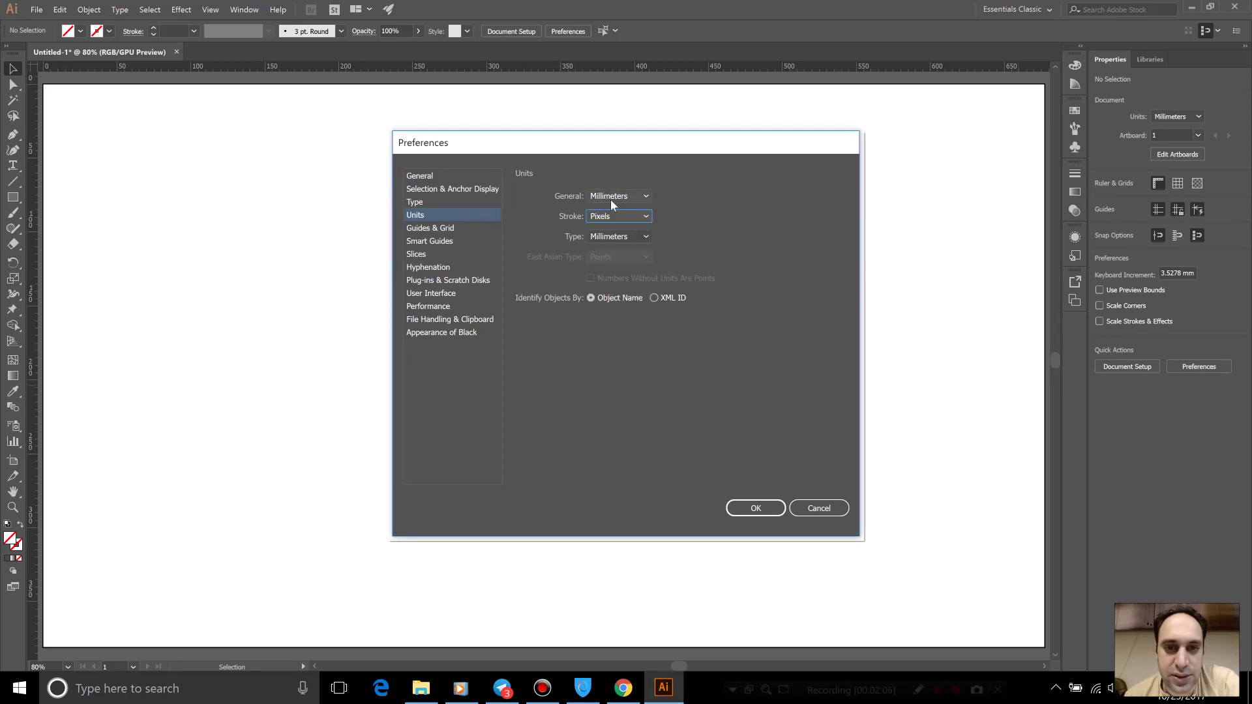
{"action": "left_click", "coordinate": [605, 237]}
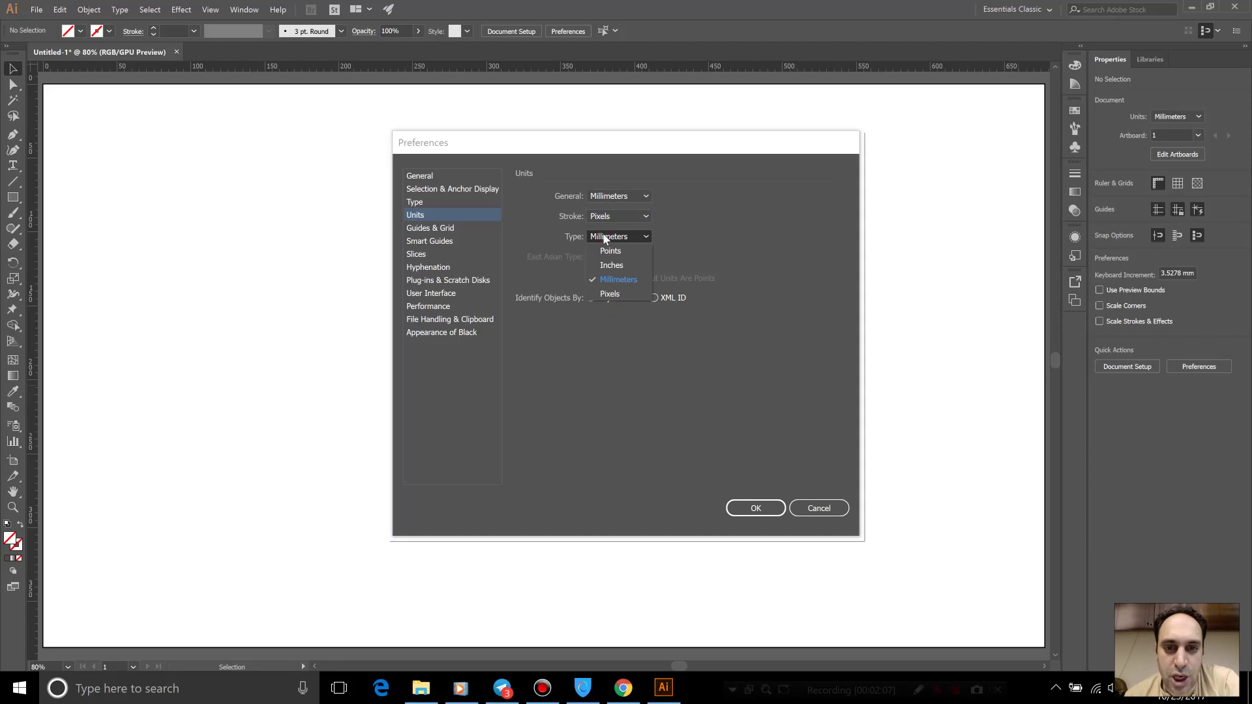
{"action": "left_click", "coordinate": [609, 294]}
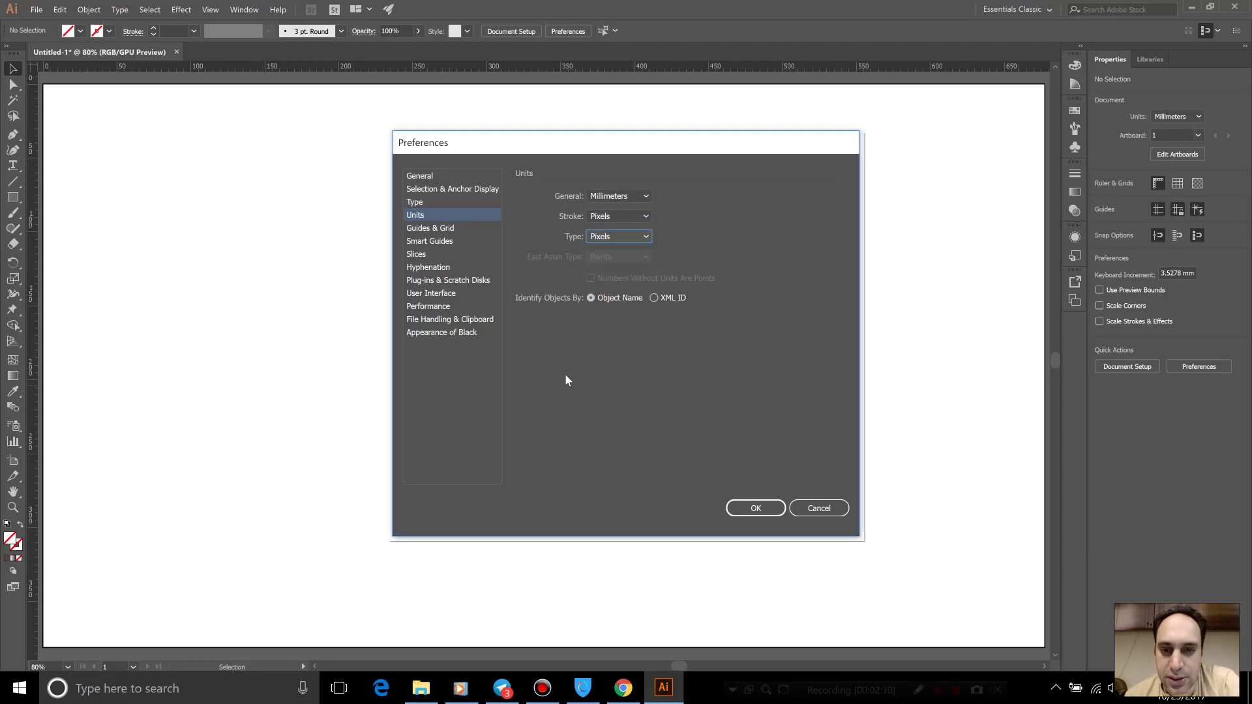
{"action": "left_click", "coordinate": [463, 188]}
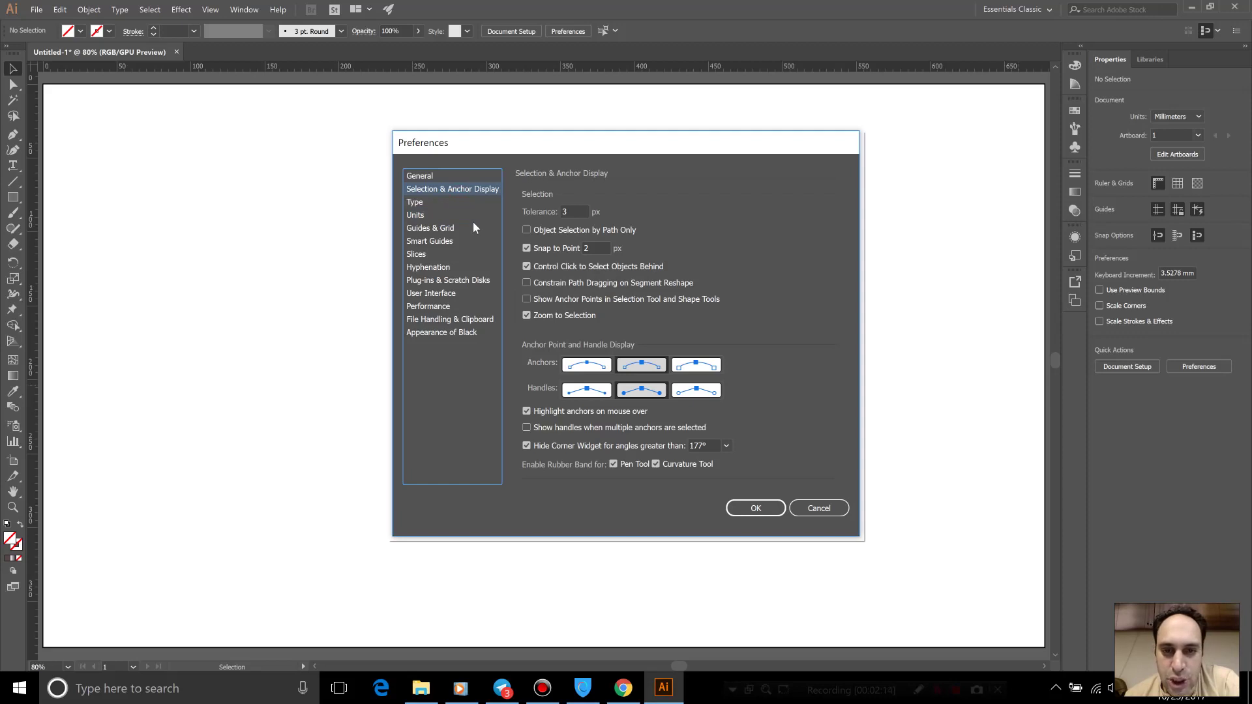
Switch the General units to Pixels and enter a Keyboard Increment of 10 px.
{"action": "left_click", "coordinate": [464, 175]}
{"action": "left_click", "coordinate": [605, 197]}
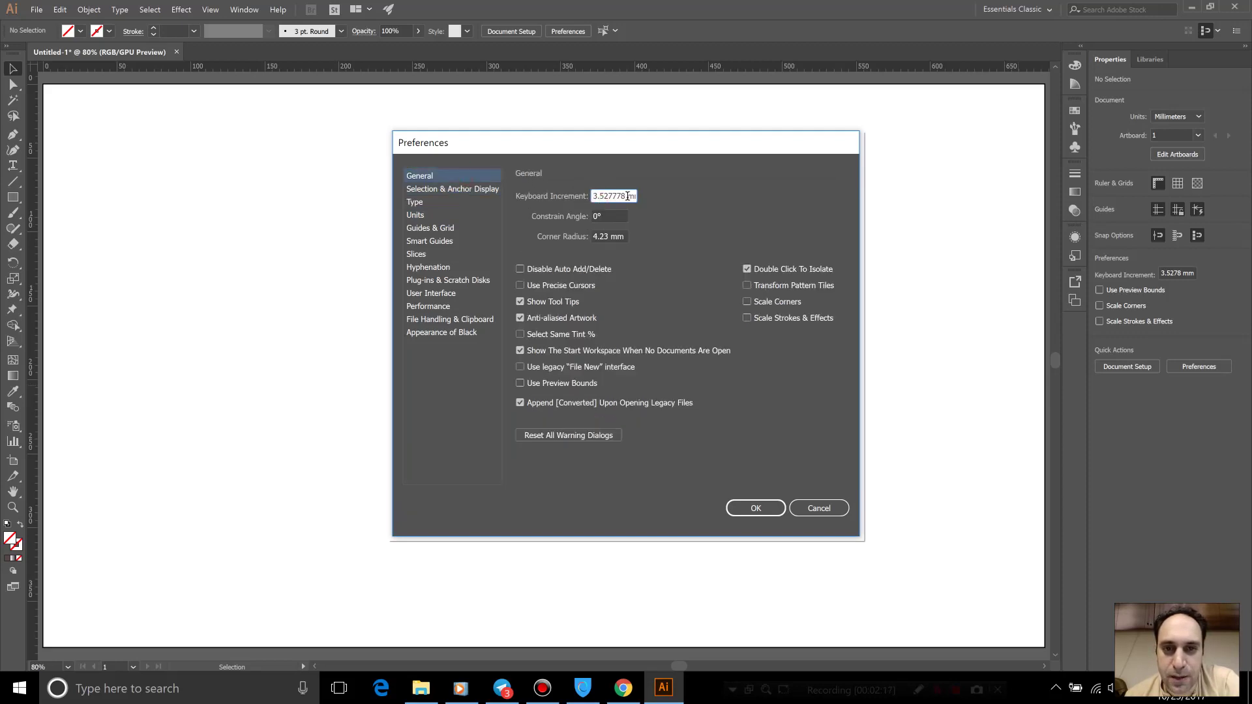
{"action": "left_click_drag", "start_coordinate": [626, 195], "coordinate": [590, 198]}
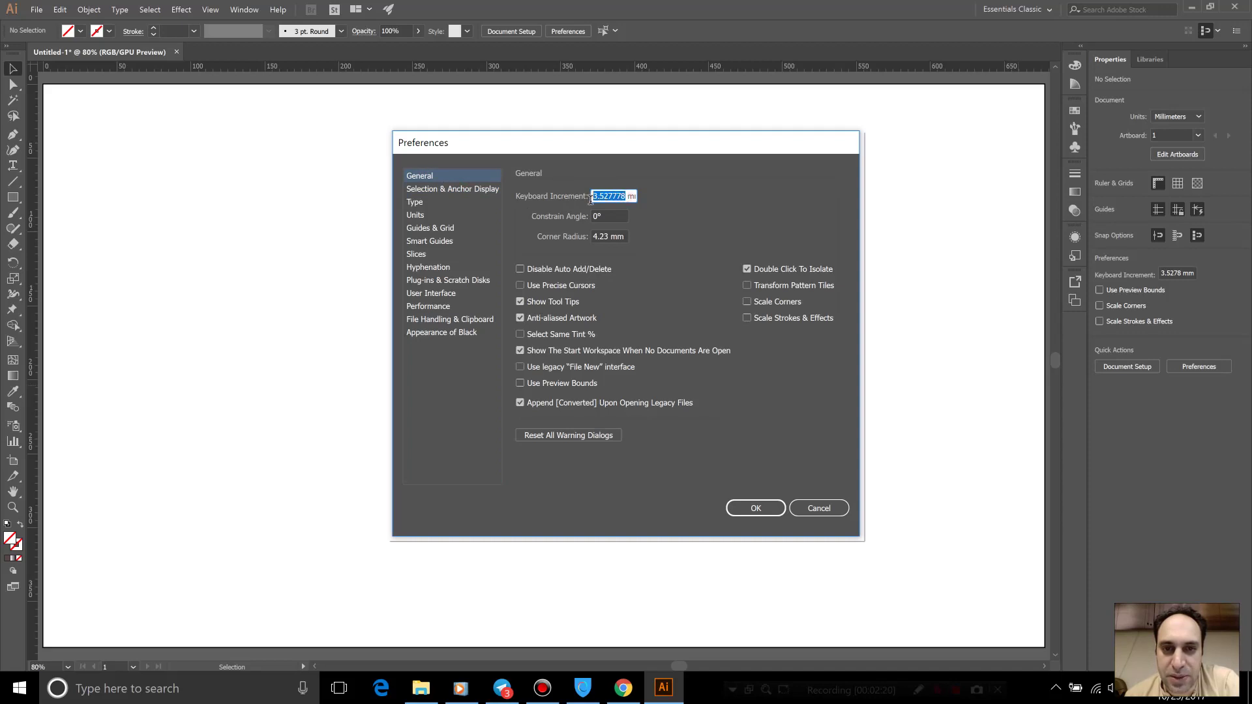
{"action": "left_click", "coordinate": [433, 202]}
{"action": "left_click", "coordinate": [616, 196]}
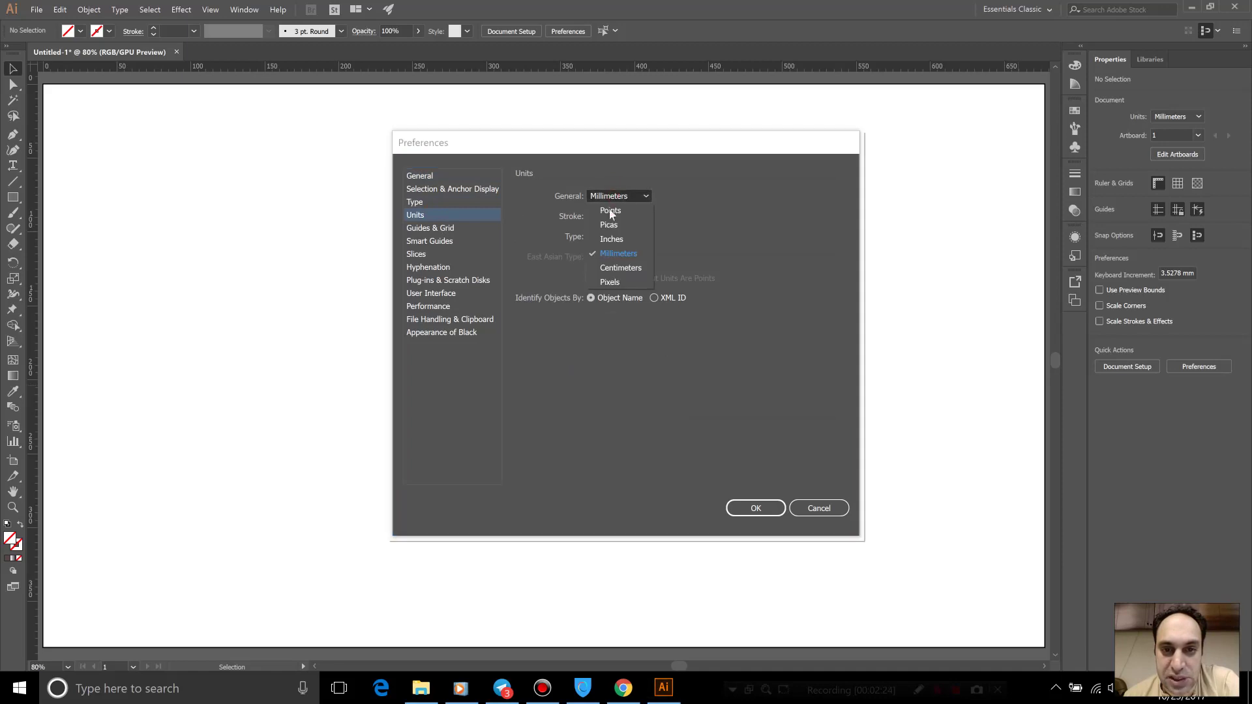
{"action": "left_click", "coordinate": [606, 282]}
{"action": "left_click", "coordinate": [433, 176]}
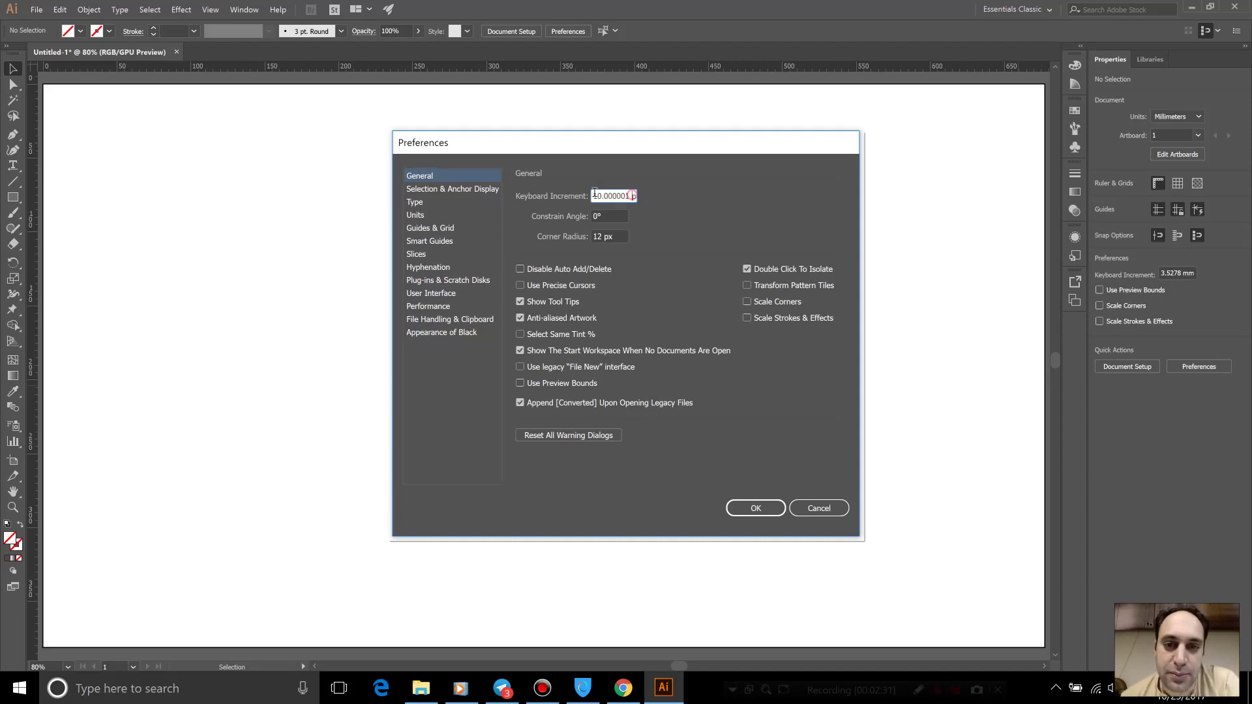
{"action": "double_click", "coordinate": [632, 194]}
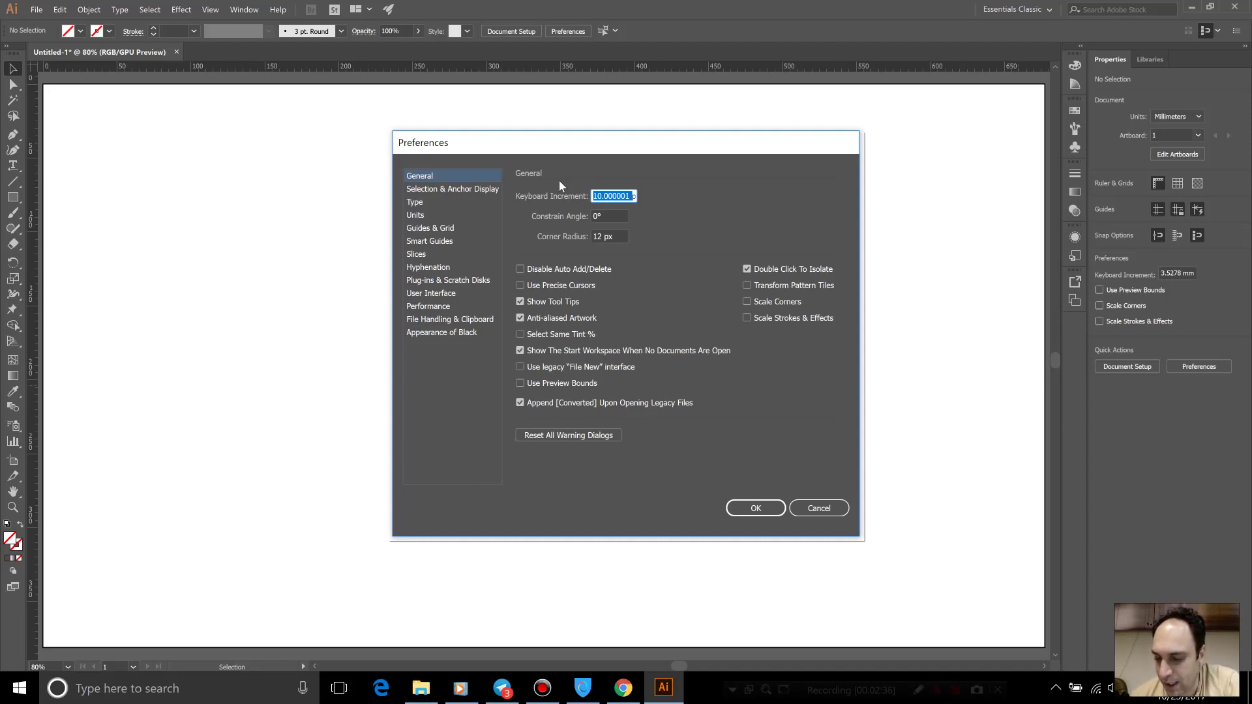
{"action": "type", "text": "10"}
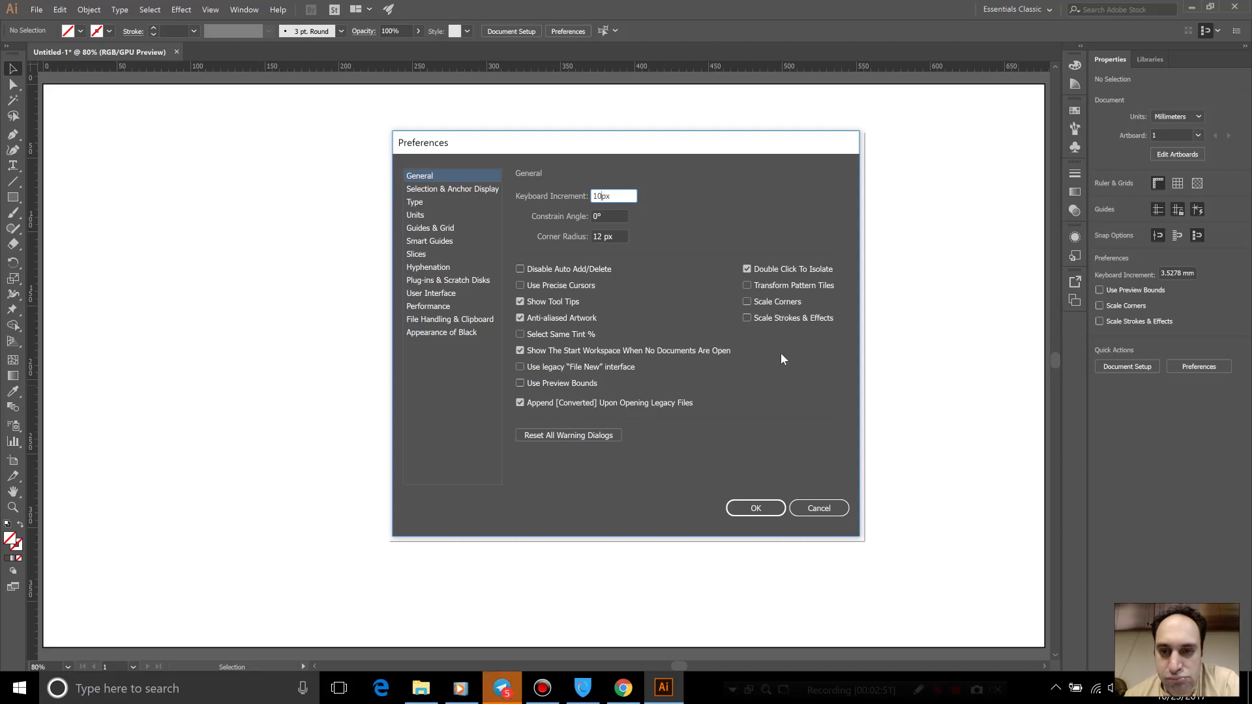
Review the Performance, Plug-ins, General, Selection & Anchor Display and Type pages, then confirm the Preferences.
{"action": "left_click", "coordinate": [428, 308]}
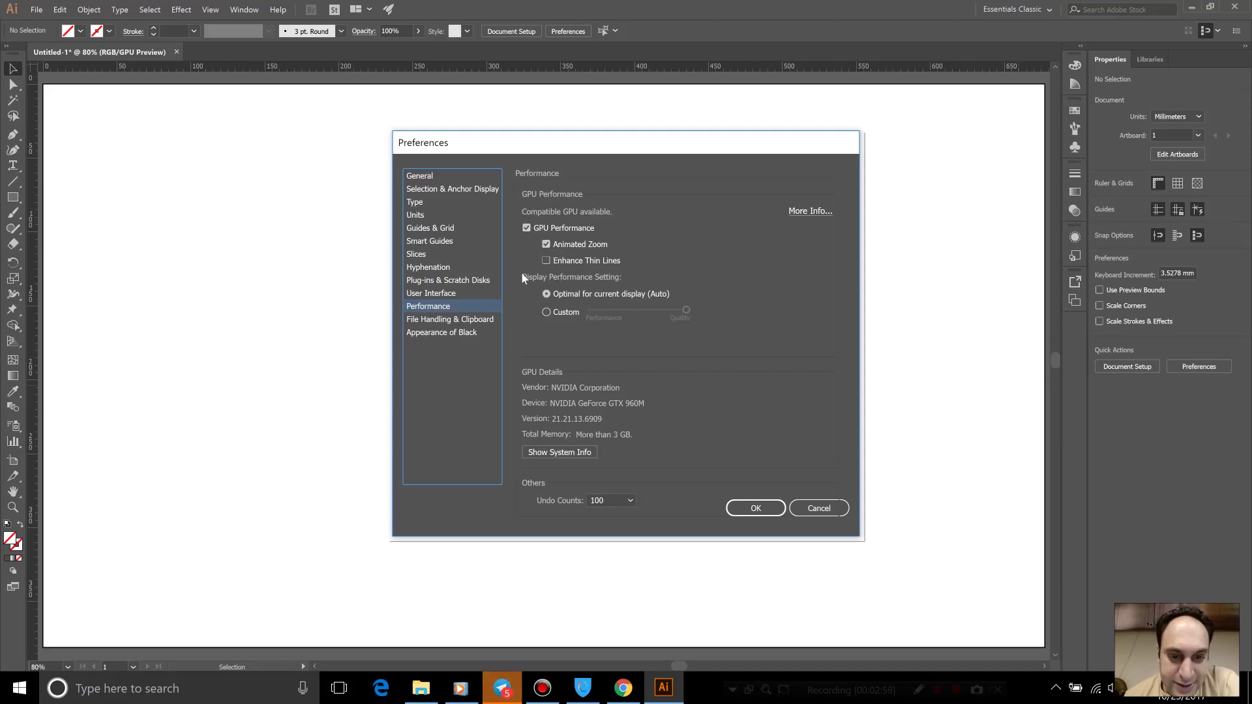
{"action": "left_click", "coordinate": [435, 294]}
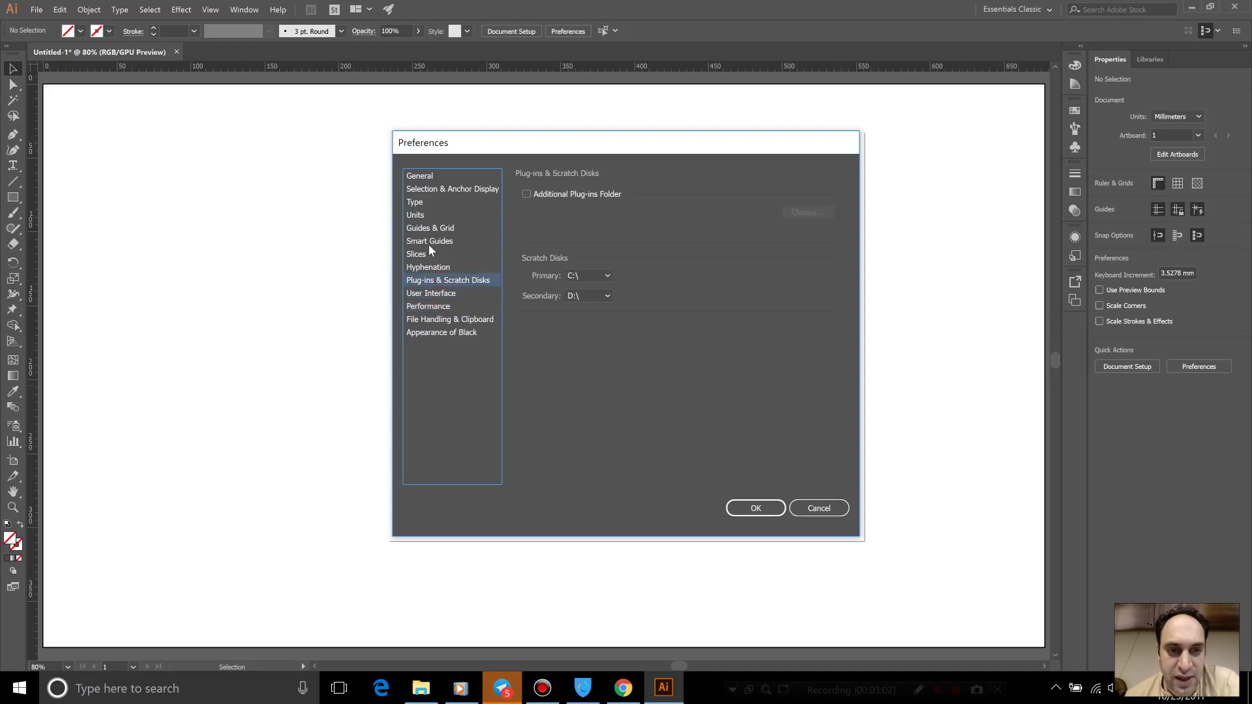
{"action": "left_click", "coordinate": [422, 176]}
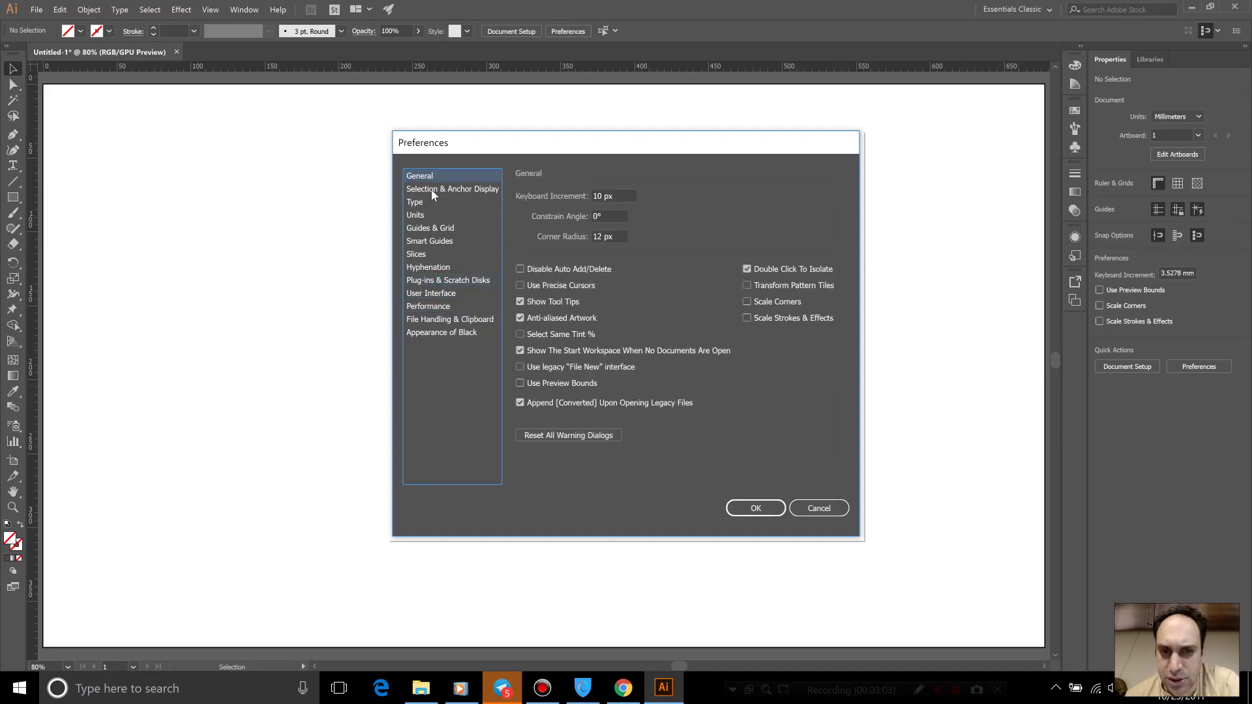
{"action": "left_click", "coordinate": [432, 189]}
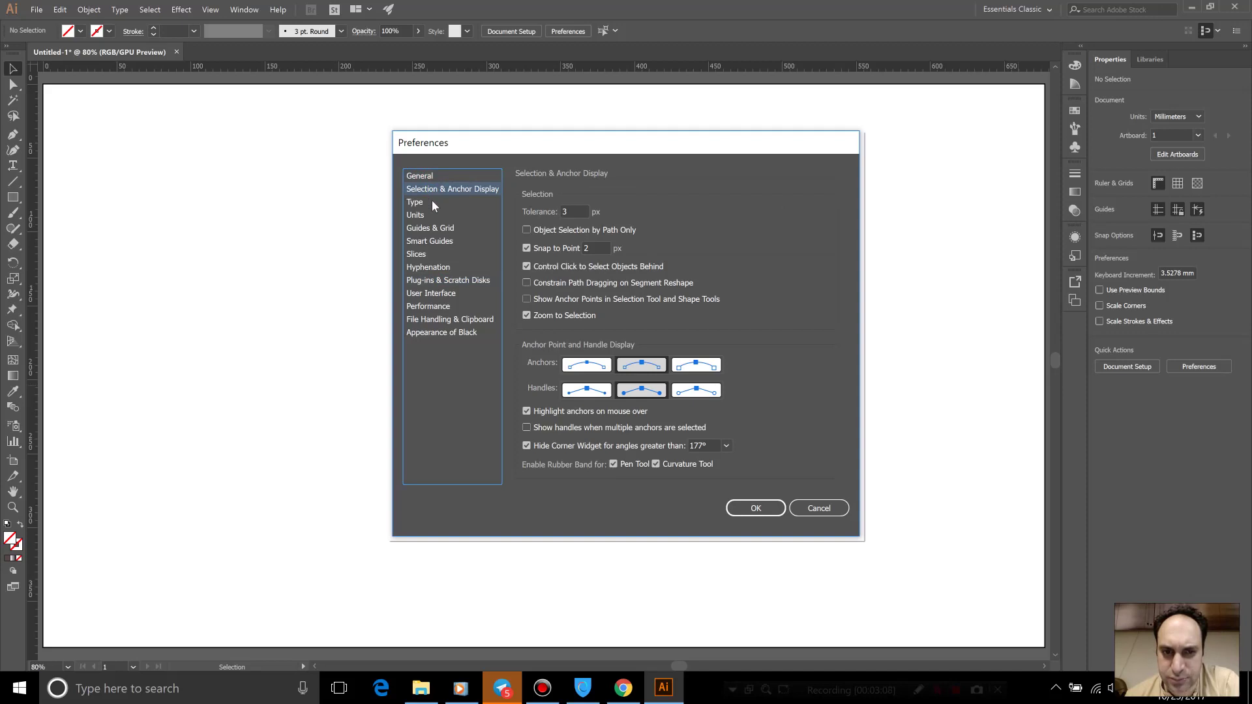
{"action": "left_click", "coordinate": [431, 203]}
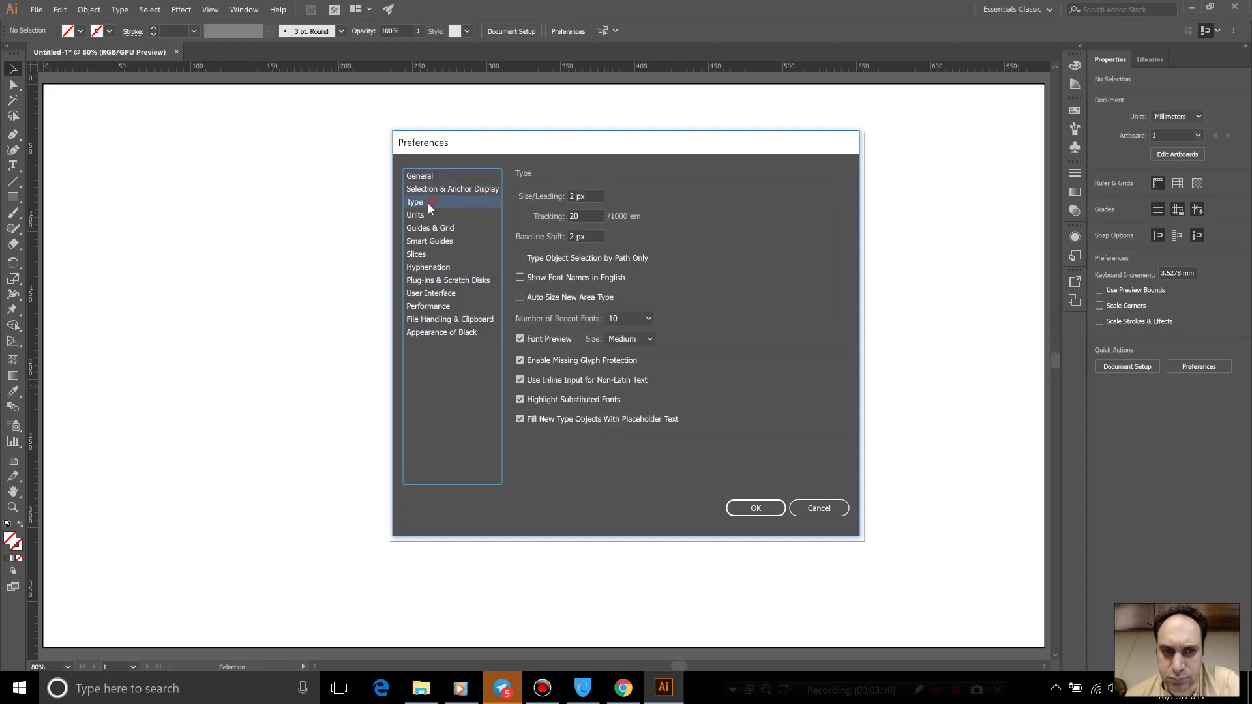
{"action": "left_click", "coordinate": [732, 506]}
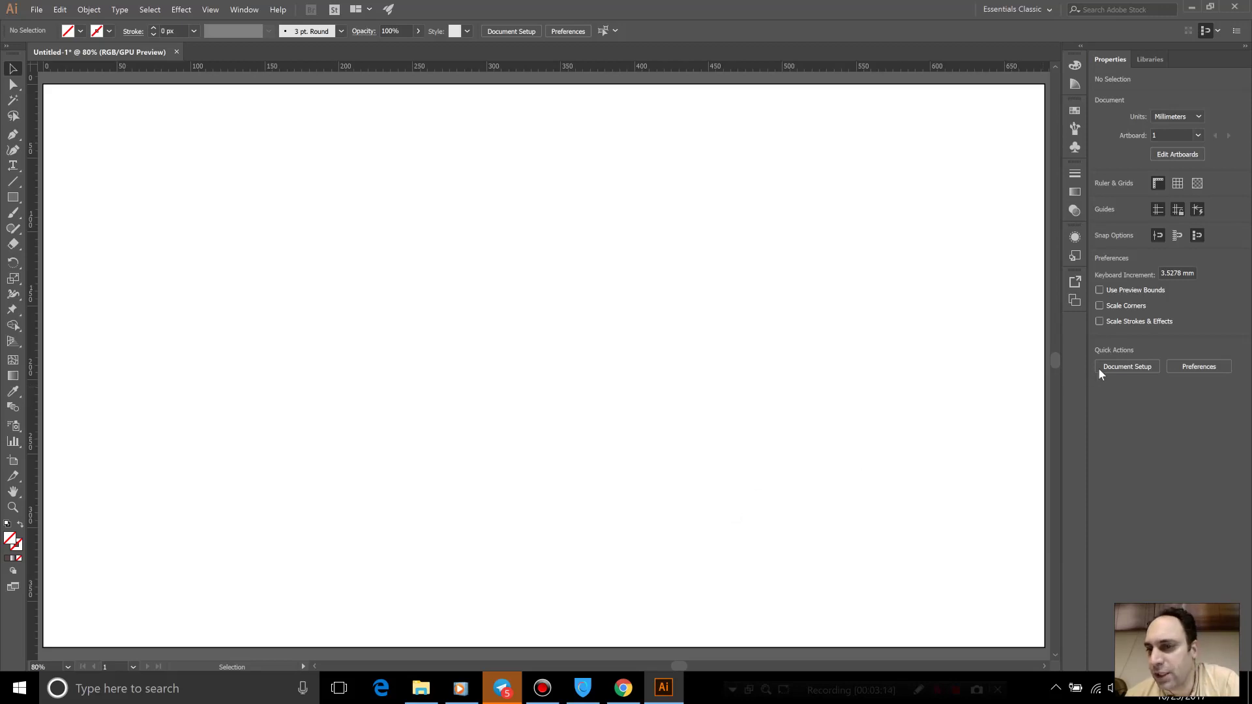
In Document Setup, keep High Resolution, make the transparency grid large and purple, and use Pixels units.
{"action": "left_click", "coordinate": [1098, 368]}
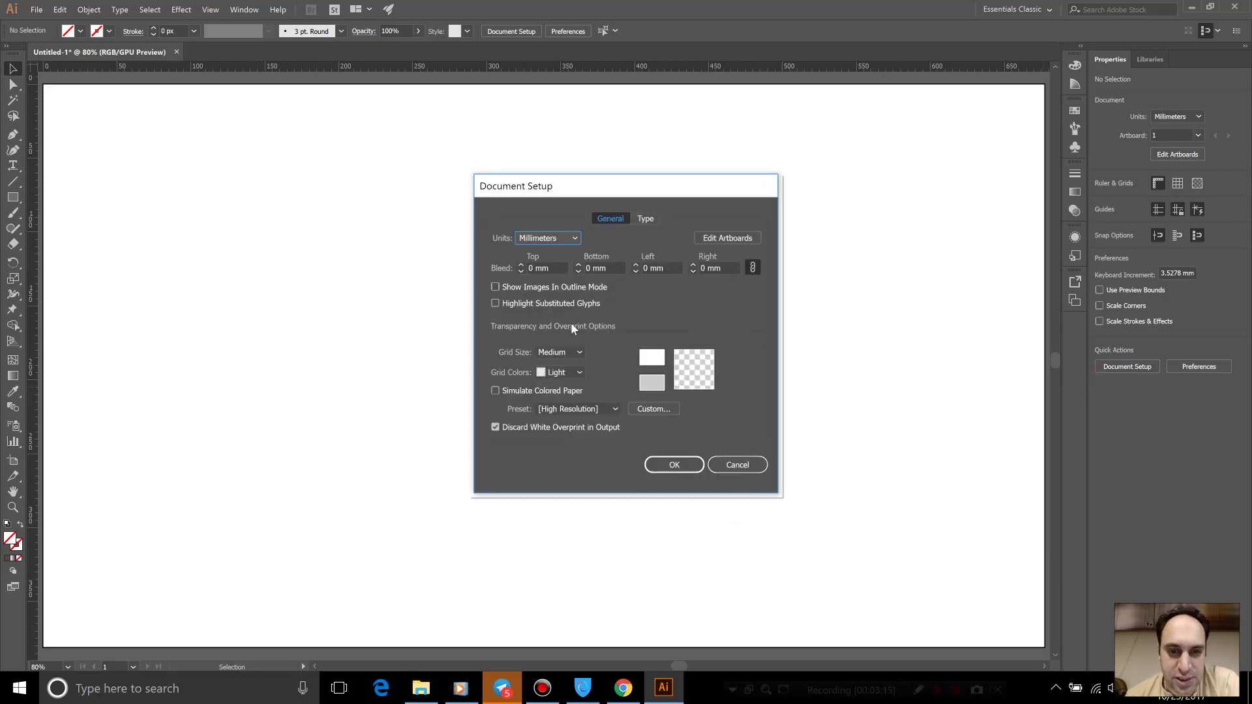
{"action": "left_click", "coordinate": [568, 410]}
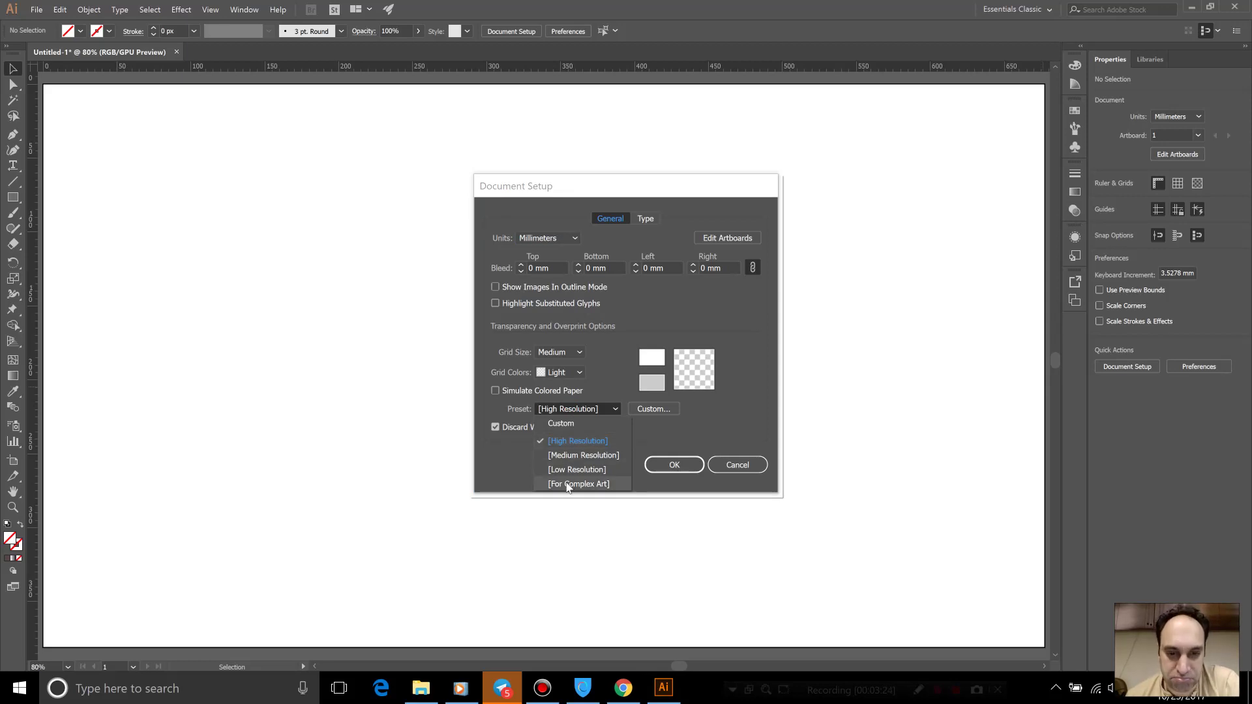
{"action": "left_click", "coordinate": [566, 441]}
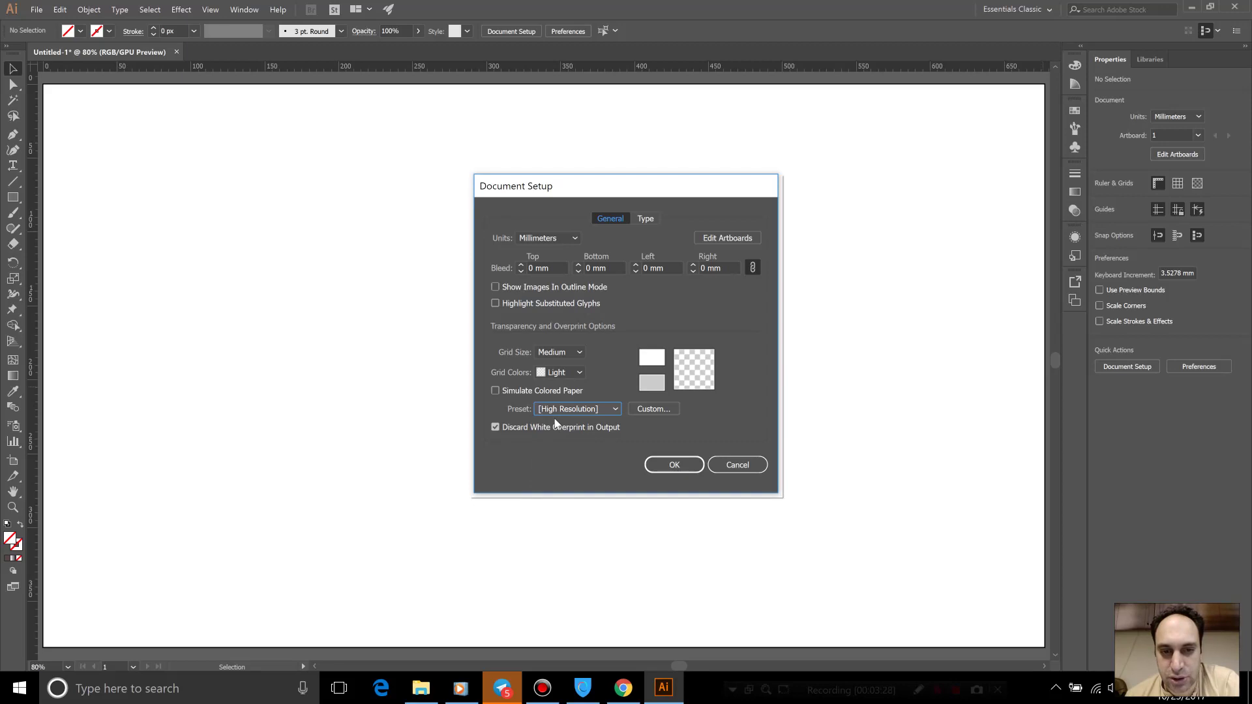
{"action": "left_click", "coordinate": [550, 353]}
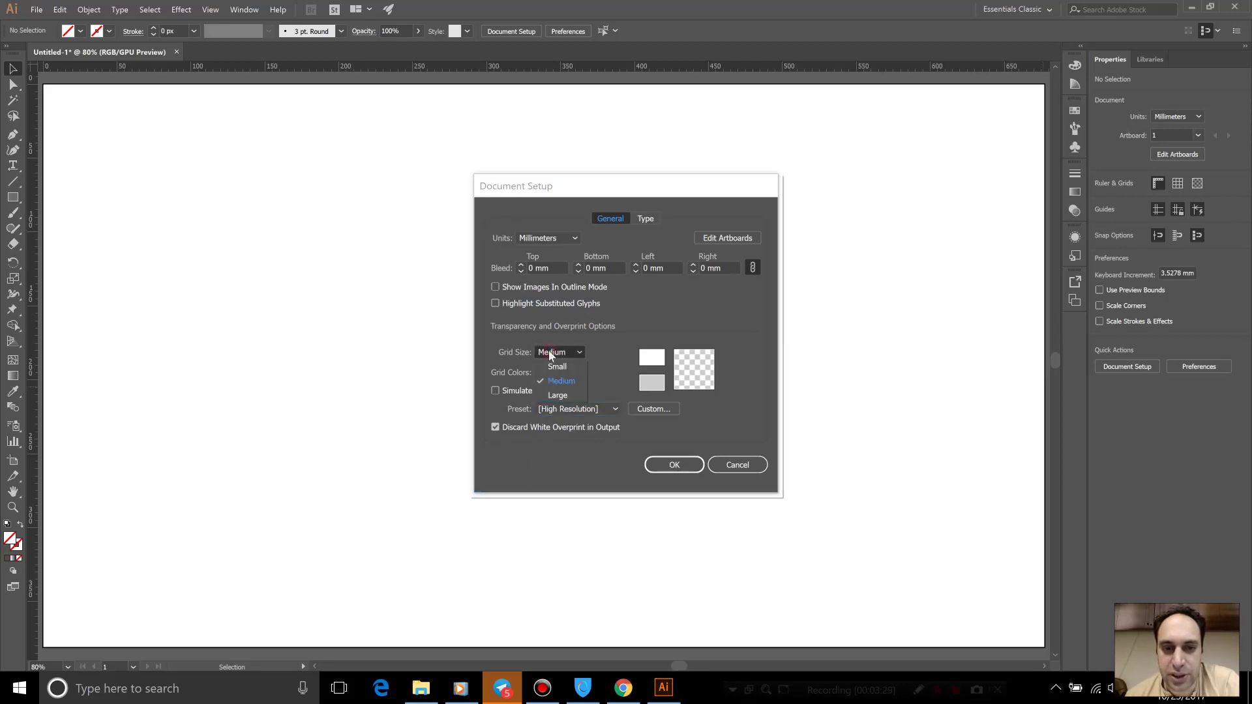
{"action": "left_click", "coordinate": [564, 394]}
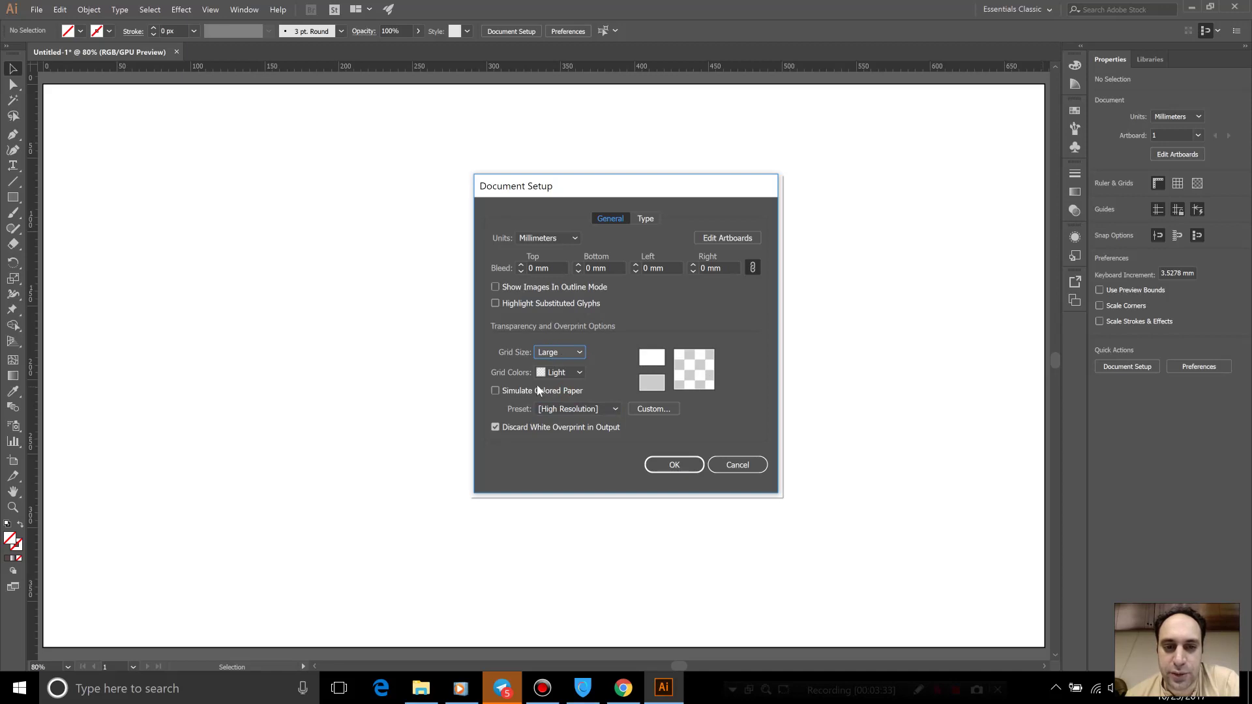
{"action": "left_click", "coordinate": [551, 373]}
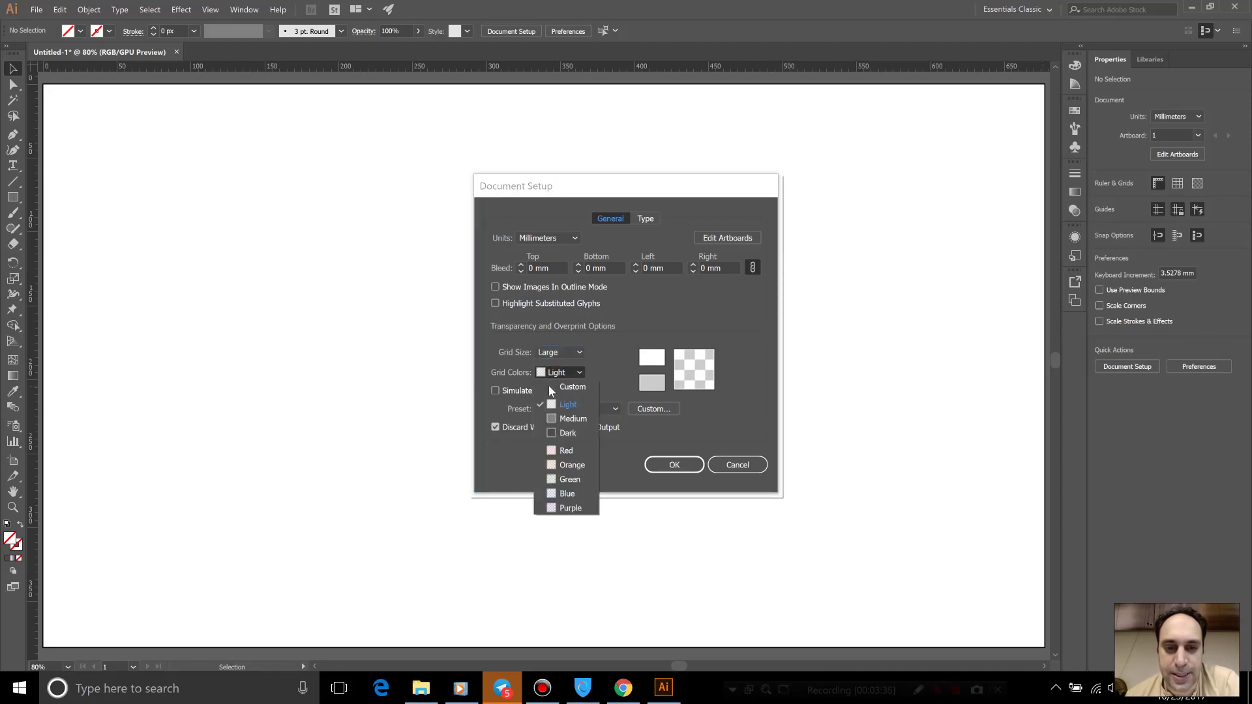
{"action": "left_click", "coordinate": [577, 508]}
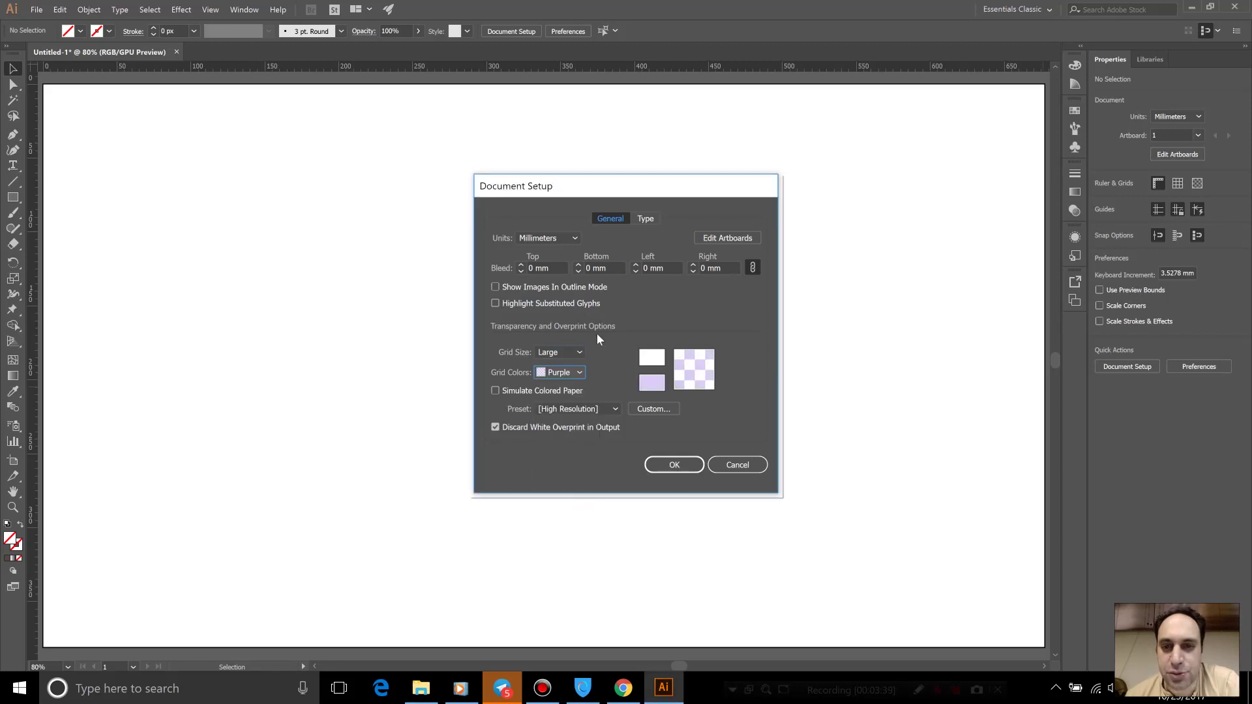
{"action": "left_click", "coordinate": [553, 239]}
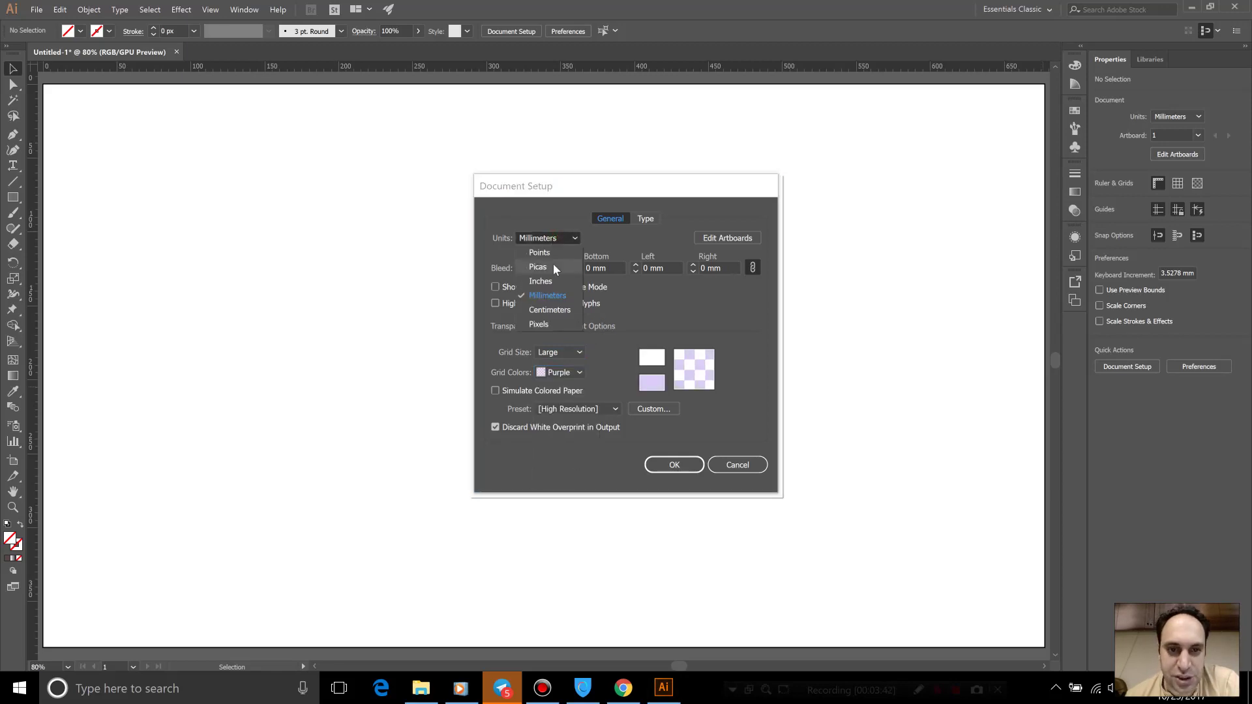
{"action": "left_click", "coordinate": [554, 325]}
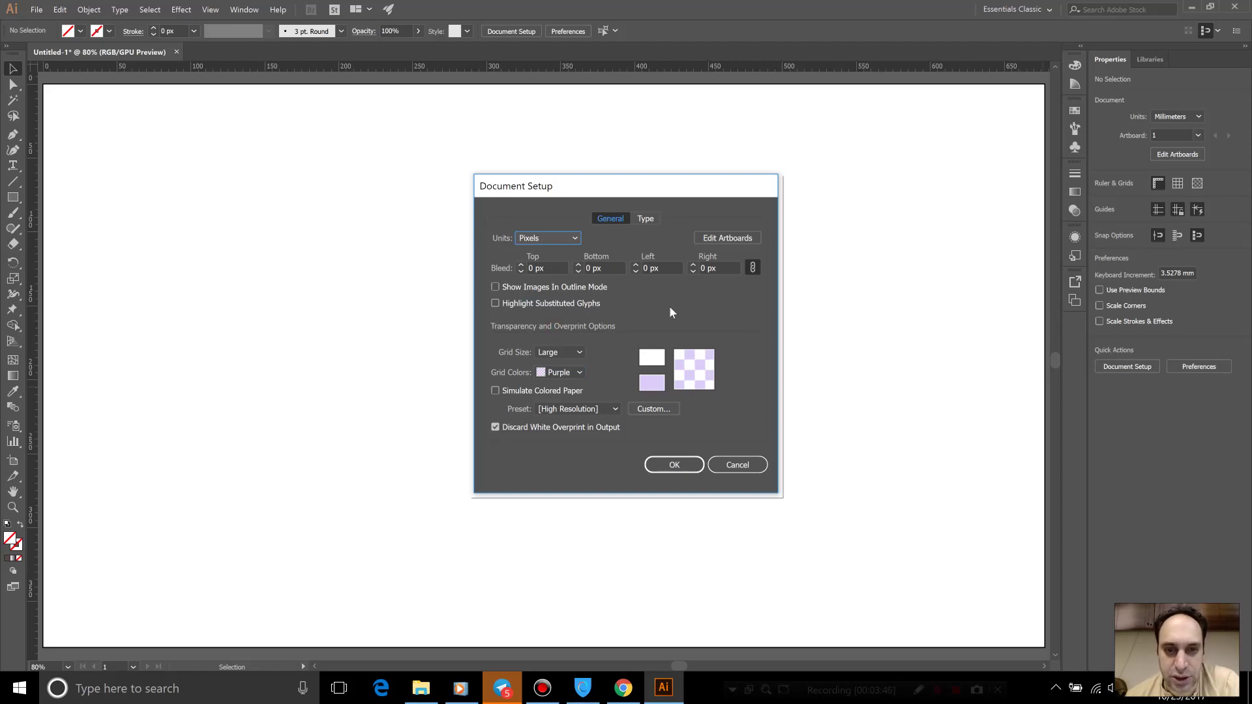
{"action": "left_click", "coordinate": [595, 289]}
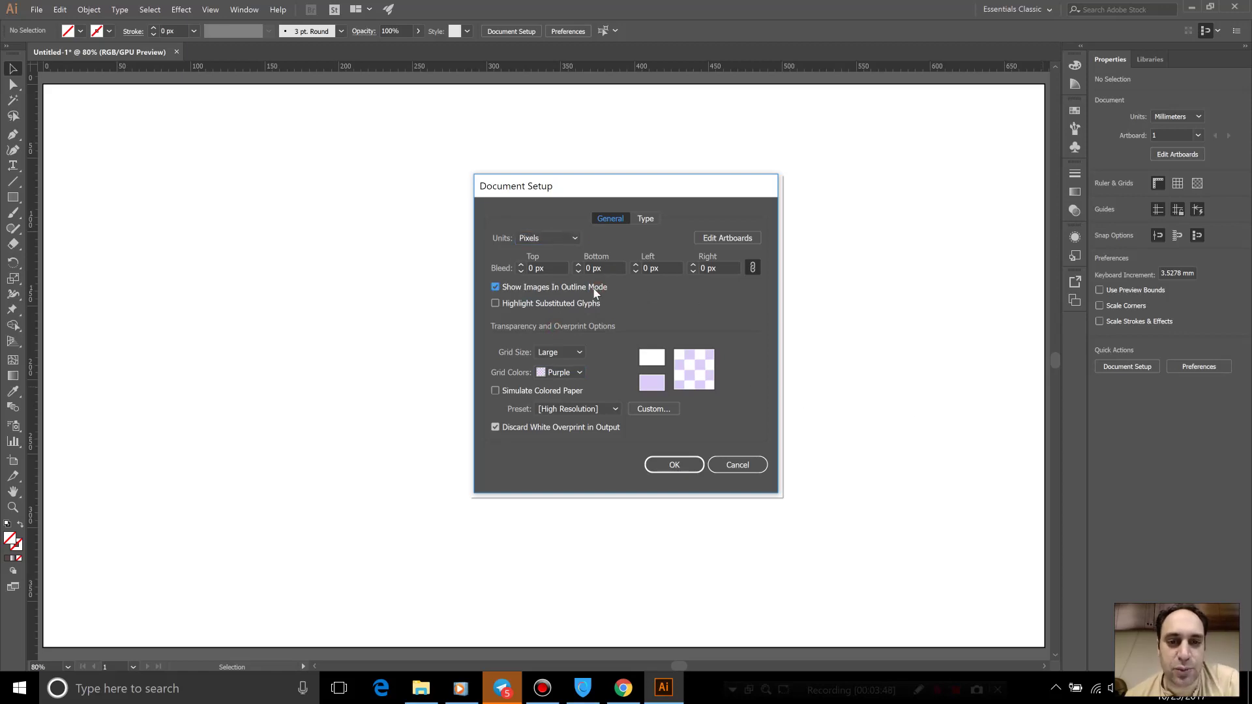
{"action": "left_click", "coordinate": [595, 290]}
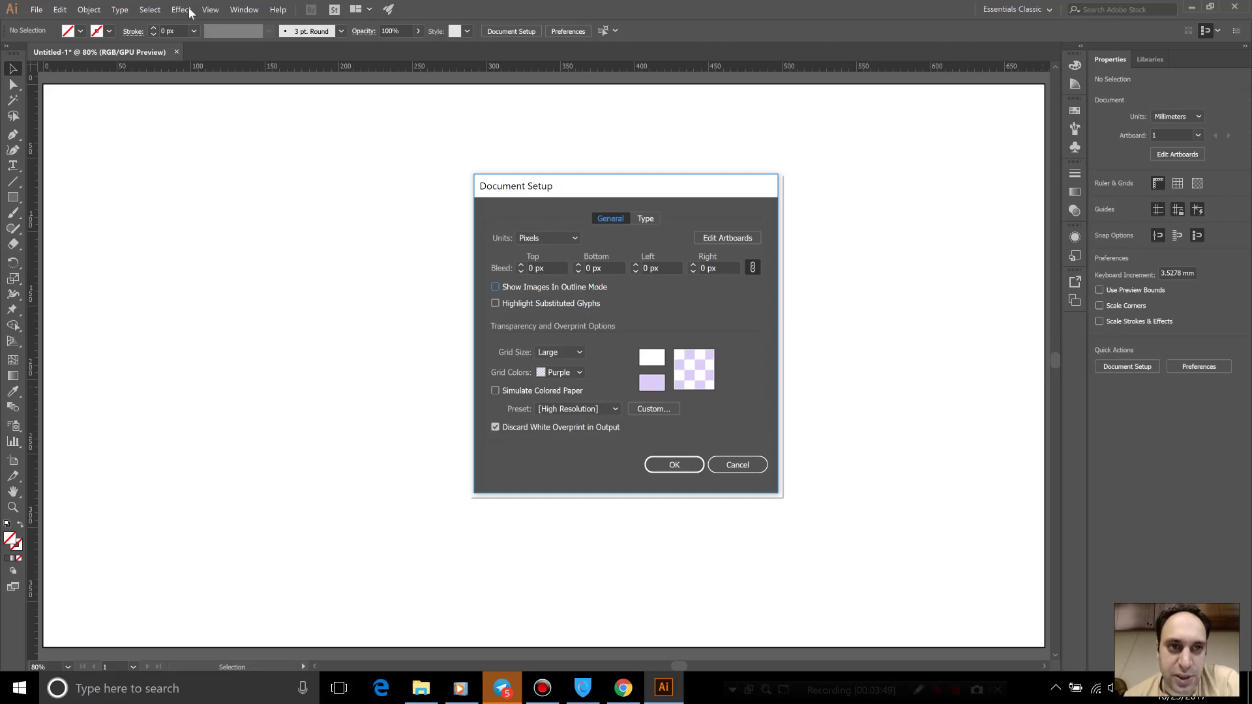
Set the type language to English: USA, keep text editable on export, and apply Document Setup.
{"action": "left_click", "coordinate": [642, 219]}
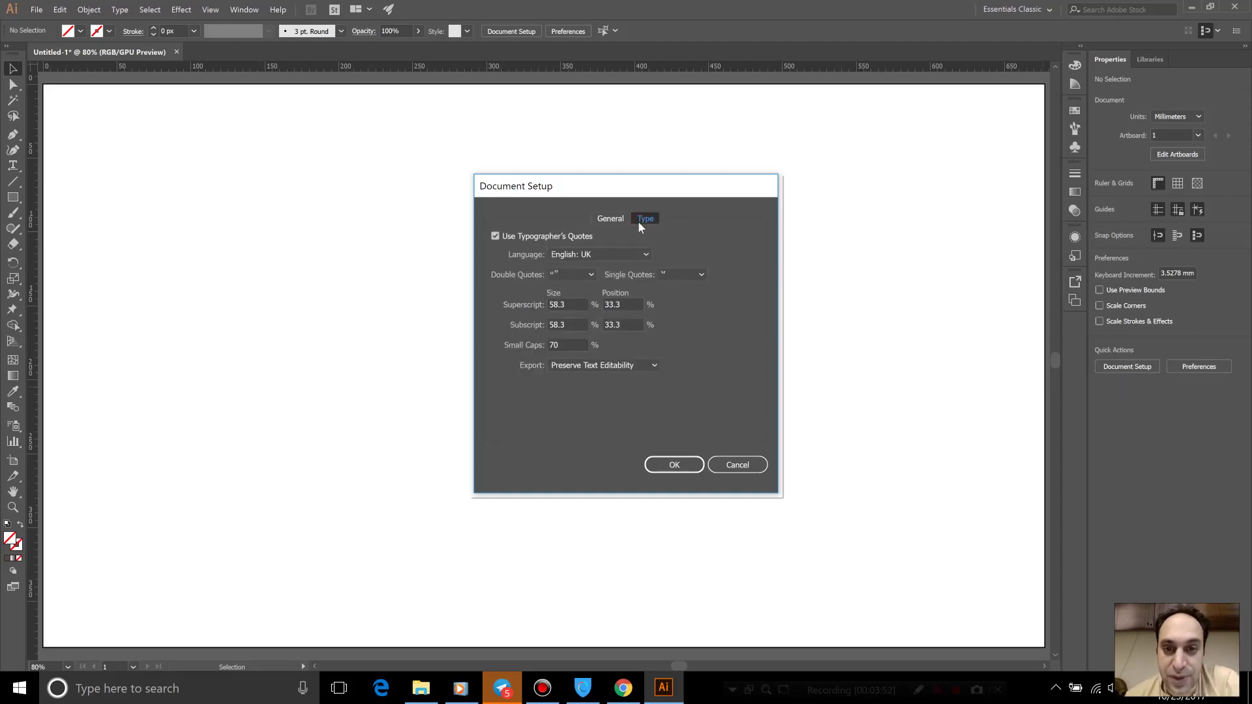
{"action": "left_click", "coordinate": [565, 256]}
{"action": "left_click", "coordinate": [573, 254]}
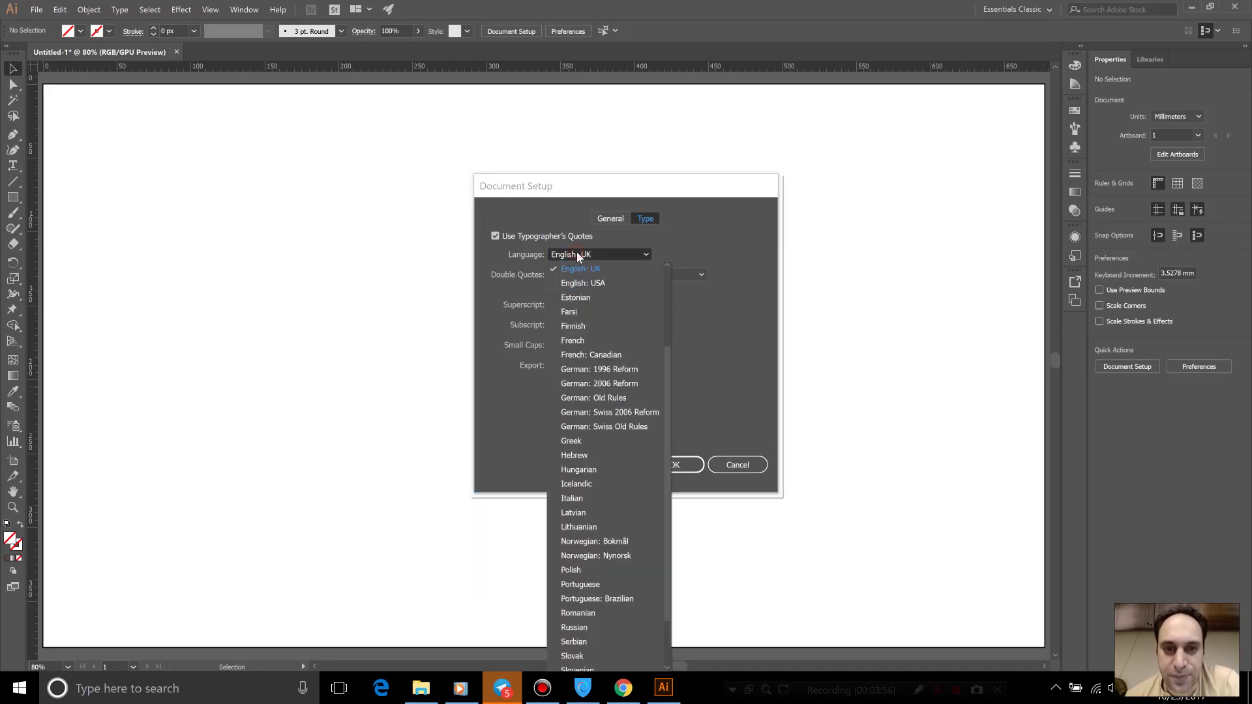
{"action": "left_click", "coordinate": [605, 283]}
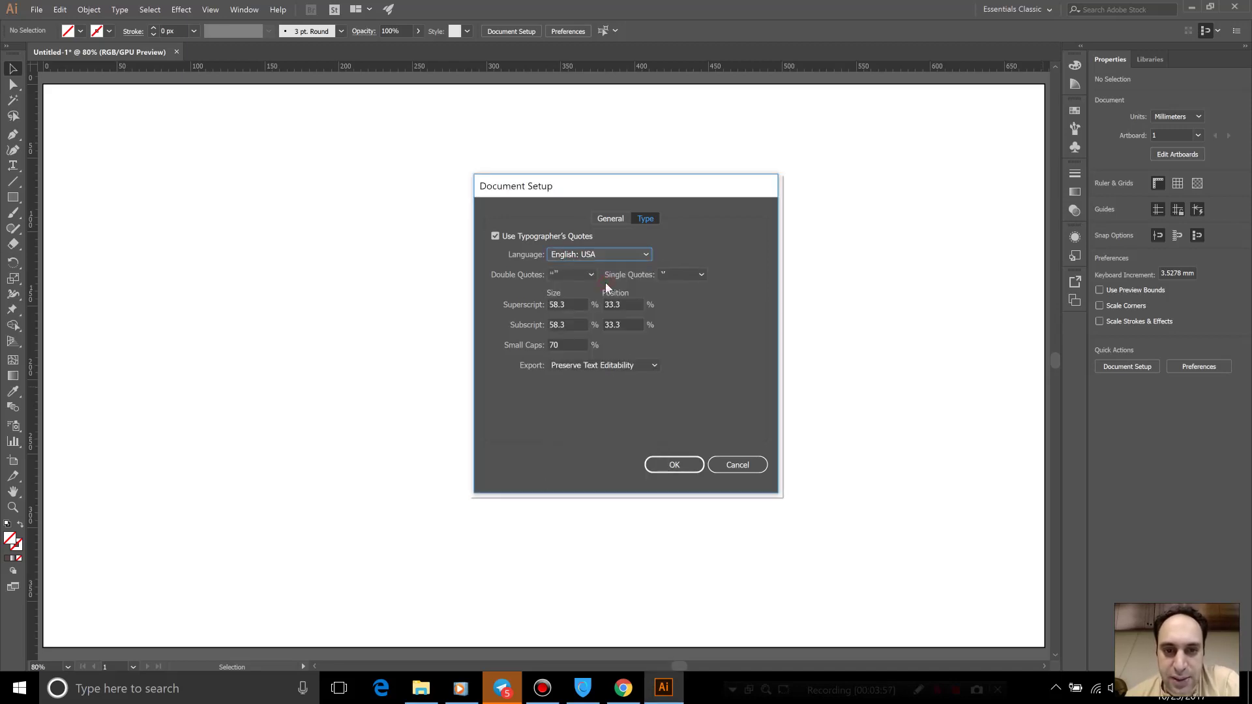
{"action": "left_click", "coordinate": [573, 367]}
{"action": "left_click", "coordinate": [686, 365]}
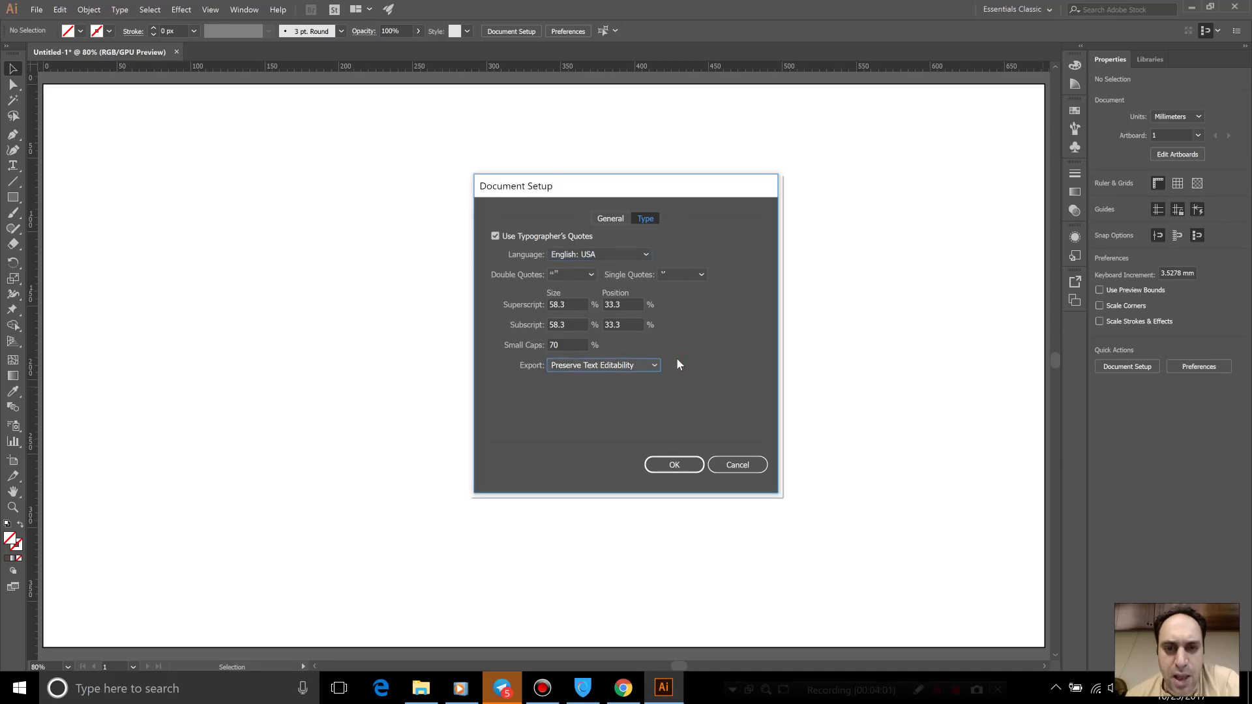
{"action": "left_click", "coordinate": [654, 464]}
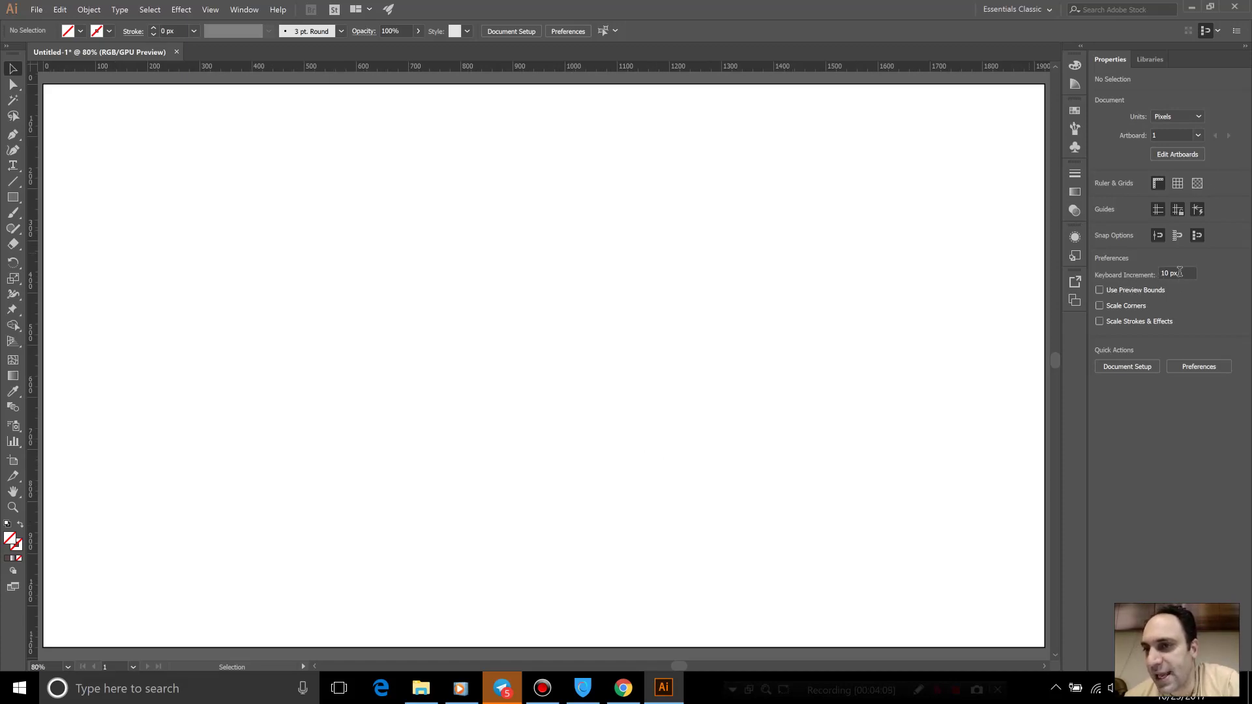
Draw a 921 × 565 px rectangle and nudge it 10 px right to X 989.5 px.
{"action": "left_click", "coordinate": [14, 199]}
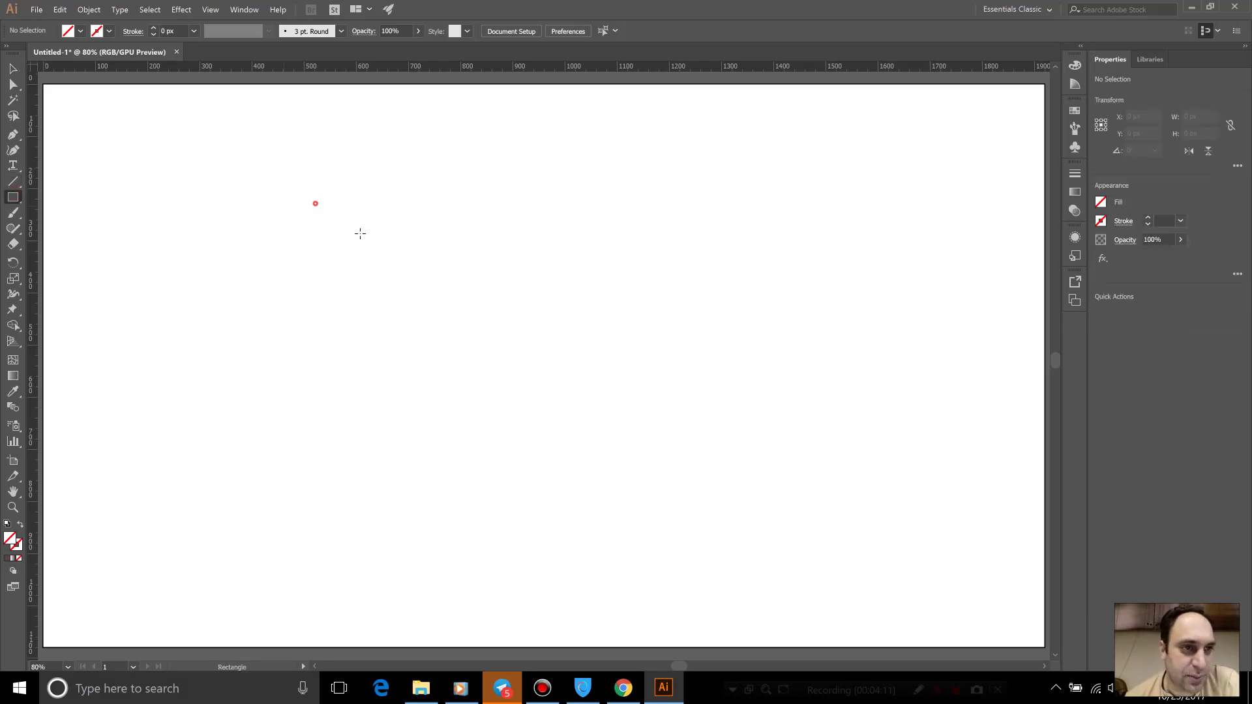
{"action": "left_click_drag", "start_coordinate": [314, 203], "coordinate": [794, 497]}
{"action": "left_click", "coordinate": [14, 69]}
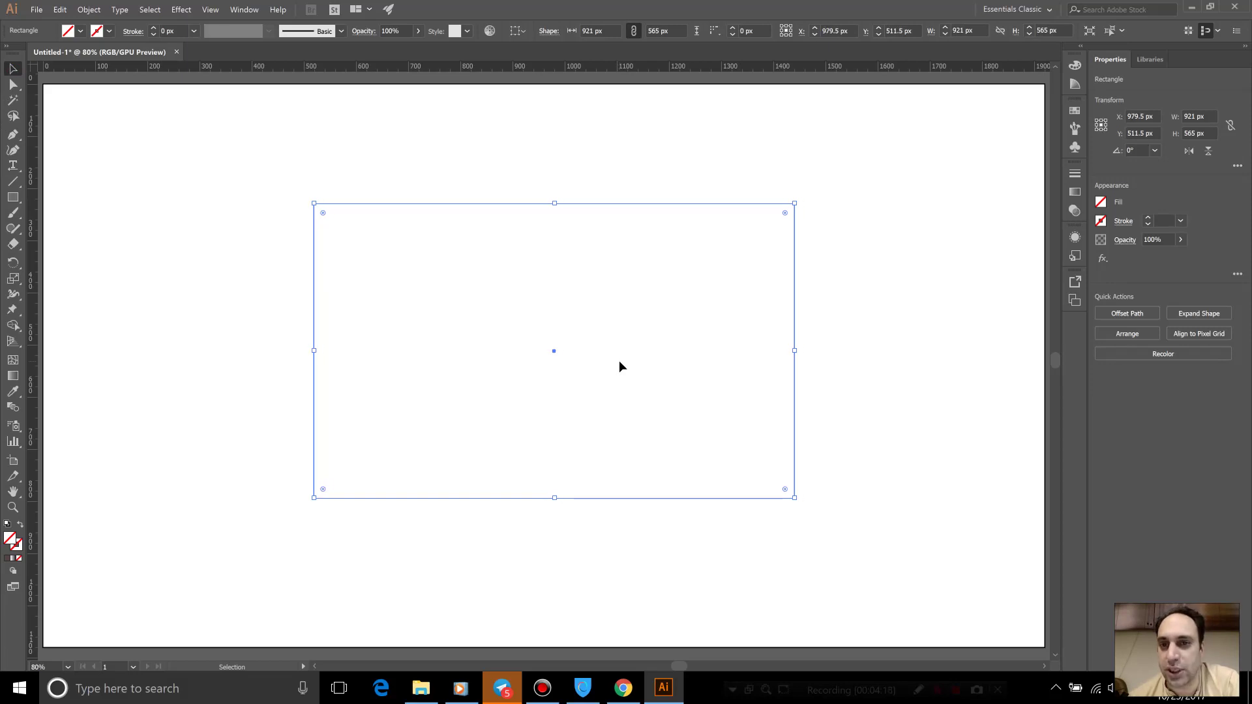
{"action": "key", "text": "shift+Right"}
{"action": "key", "text": "shift+Left"}
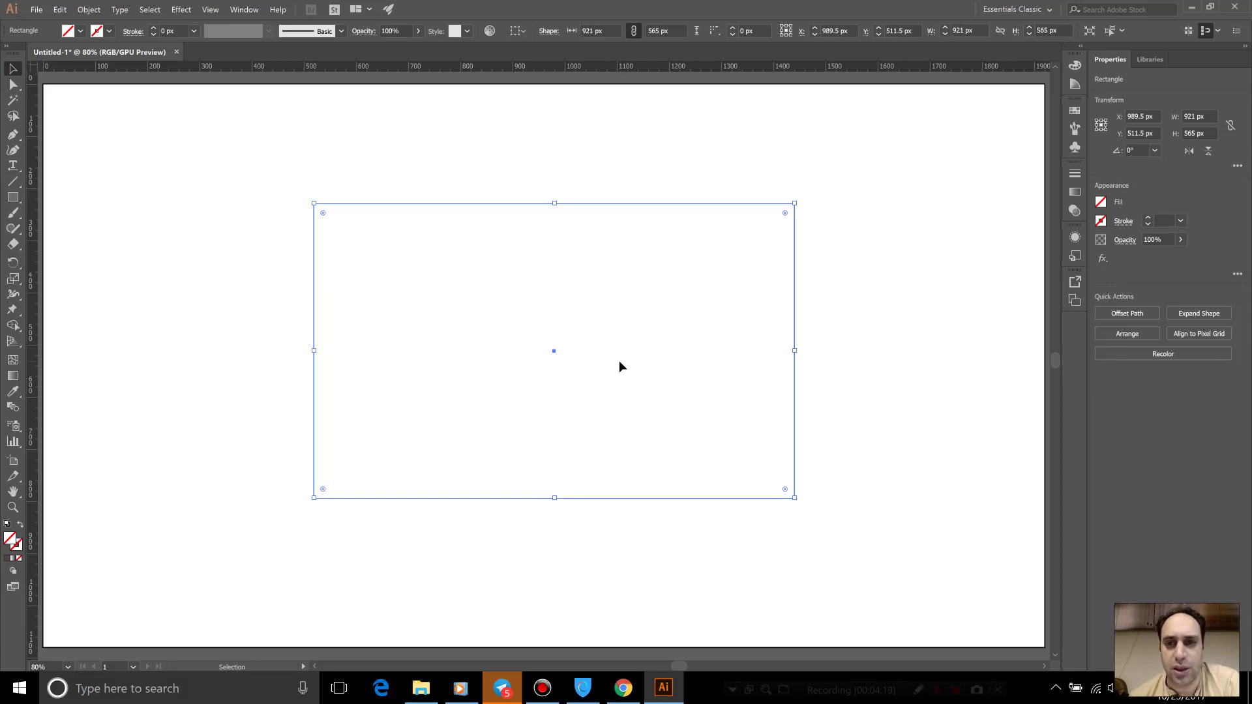
{"action": "key", "text": "shift+Right"}
{"action": "key", "text": "shift+Left"}
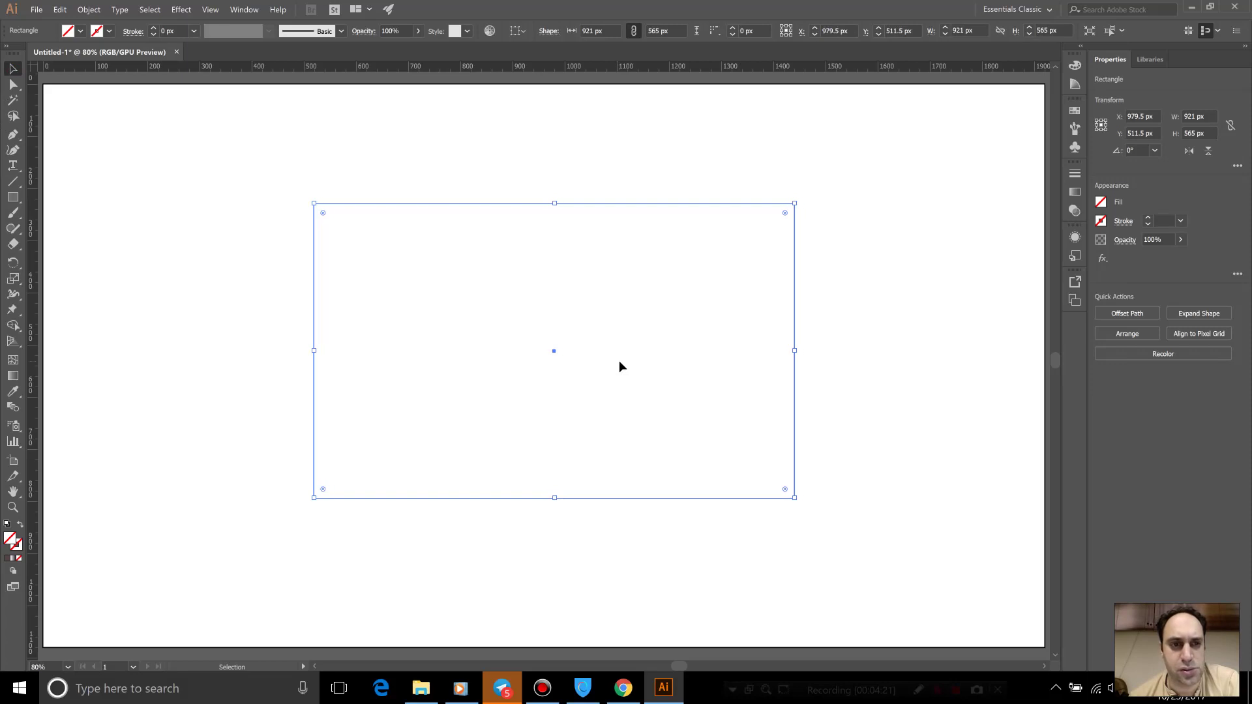
{"action": "key", "text": "shift+Right"}
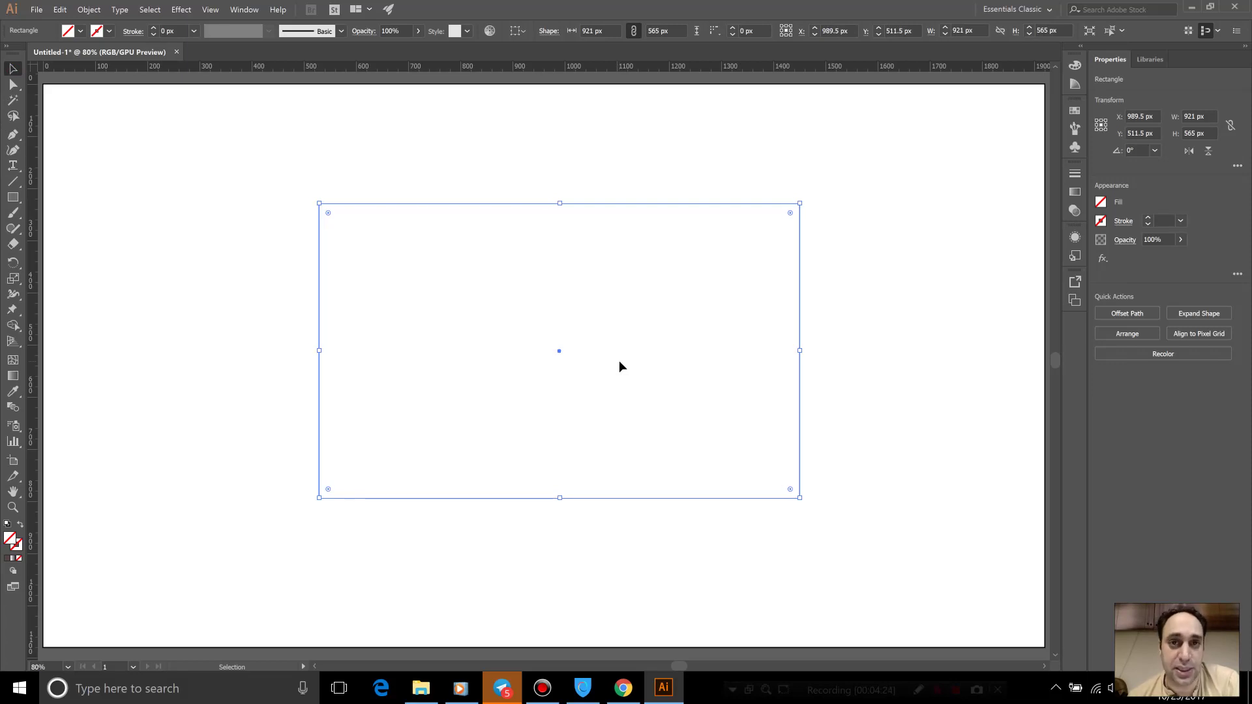
{"action": "left_click", "coordinate": [978, 304]}
{"action": "left_click_drag", "start_coordinate": [416, 173], "coordinate": [782, 606]}
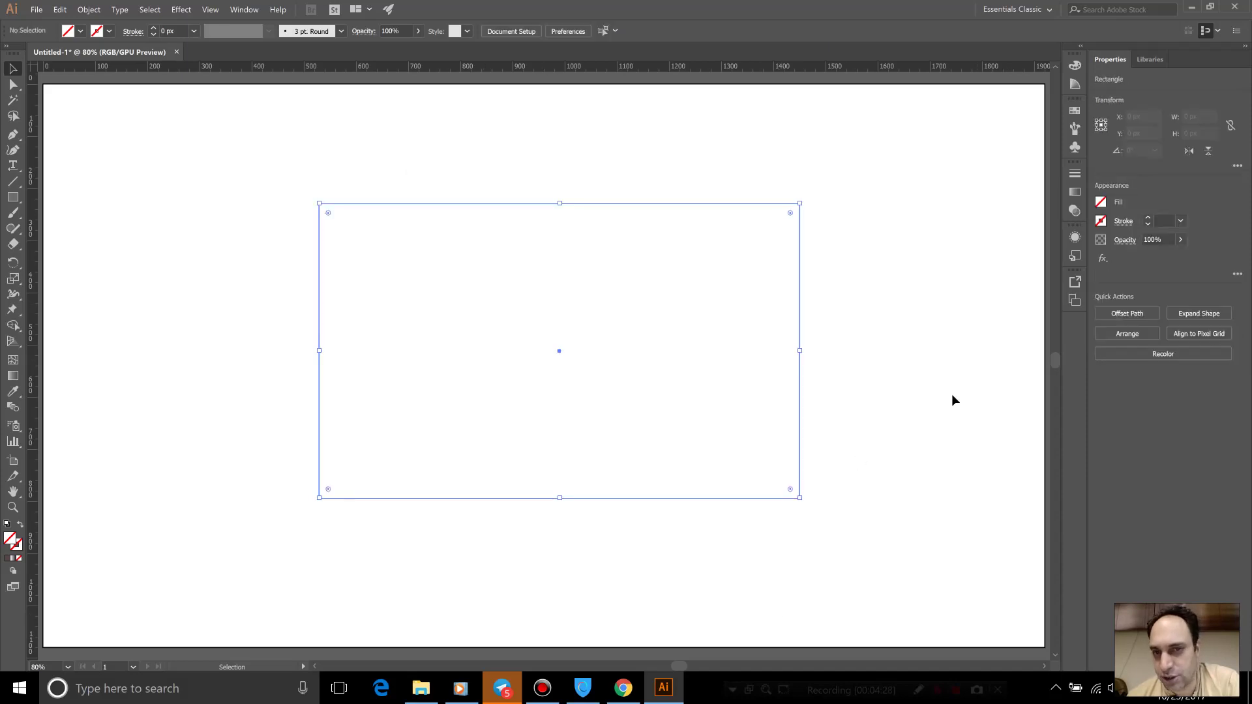
{"action": "left_click", "coordinate": [1099, 203]}
{"action": "left_click", "coordinate": [1004, 259]}
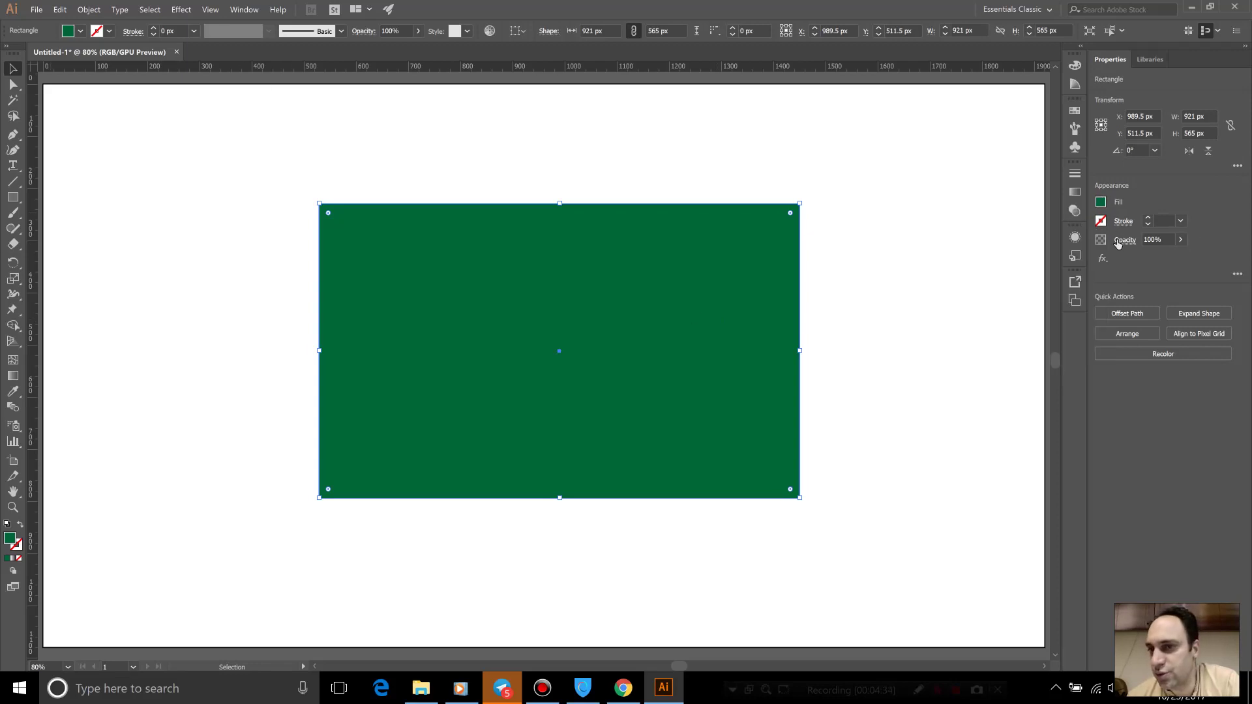
{"action": "left_click", "coordinate": [1102, 258]}
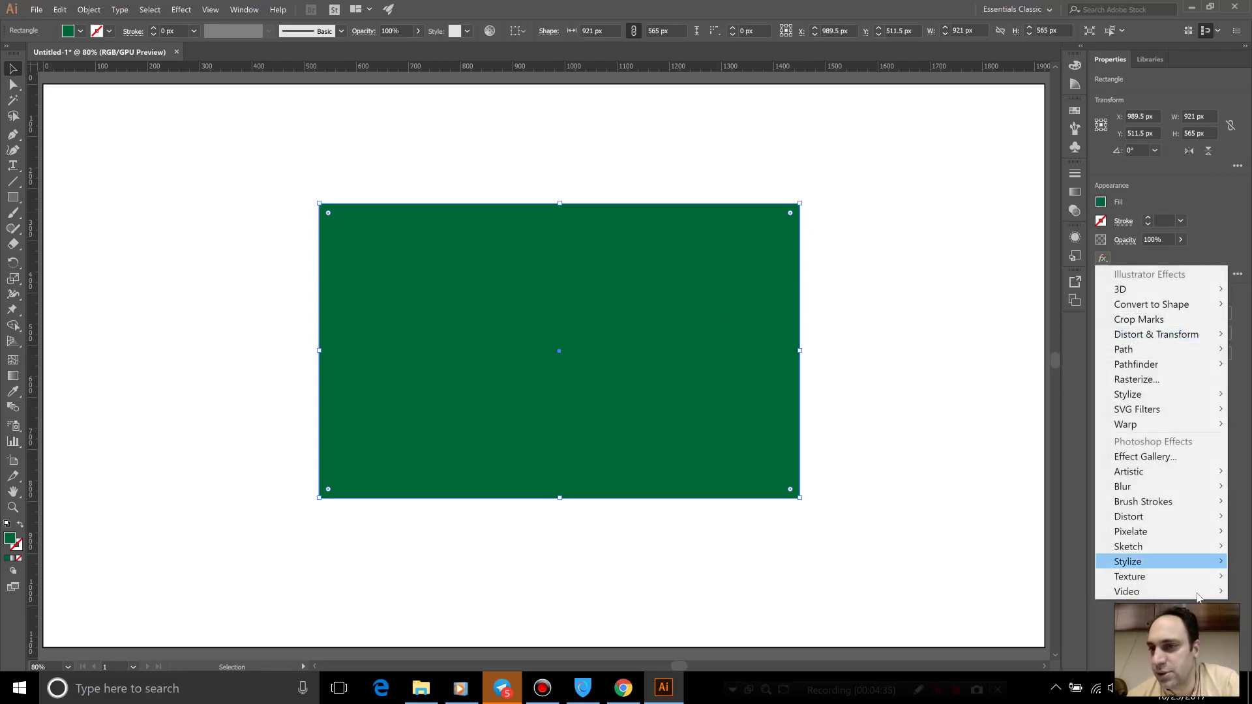
{"action": "left_click", "coordinate": [1243, 373]}
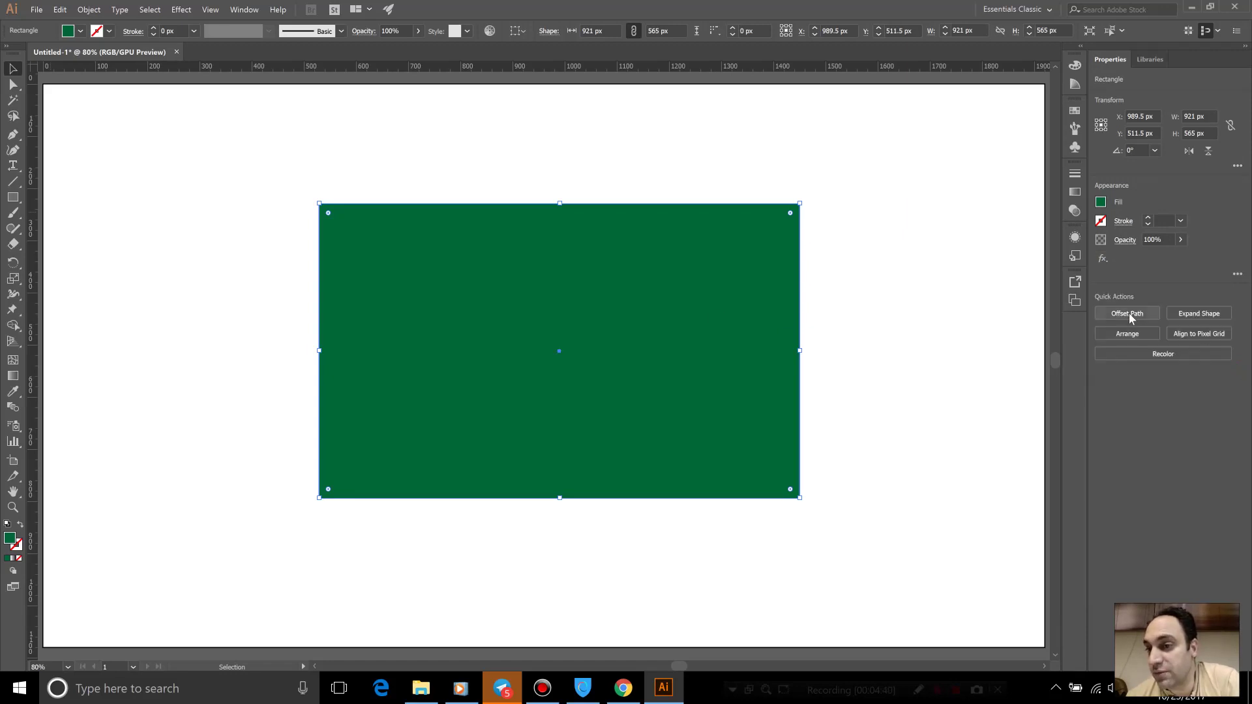
{"action": "left_click", "coordinate": [1127, 352]}
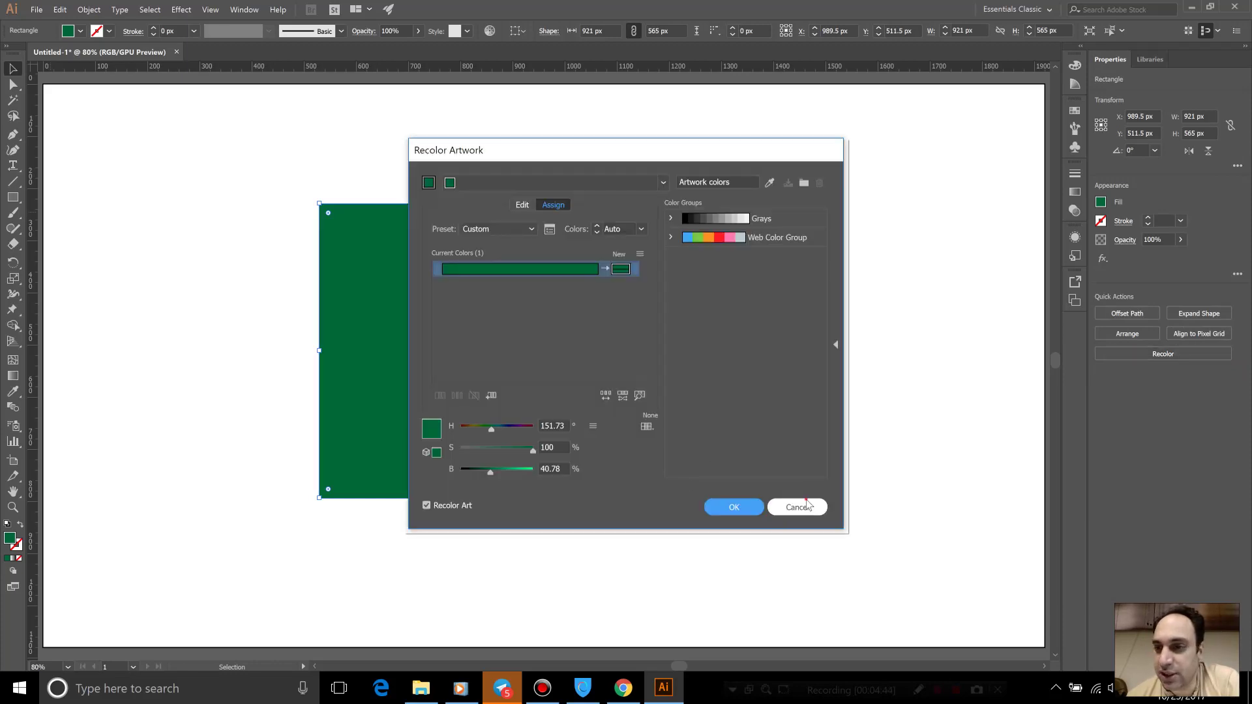
{"action": "left_click", "coordinate": [797, 507]}
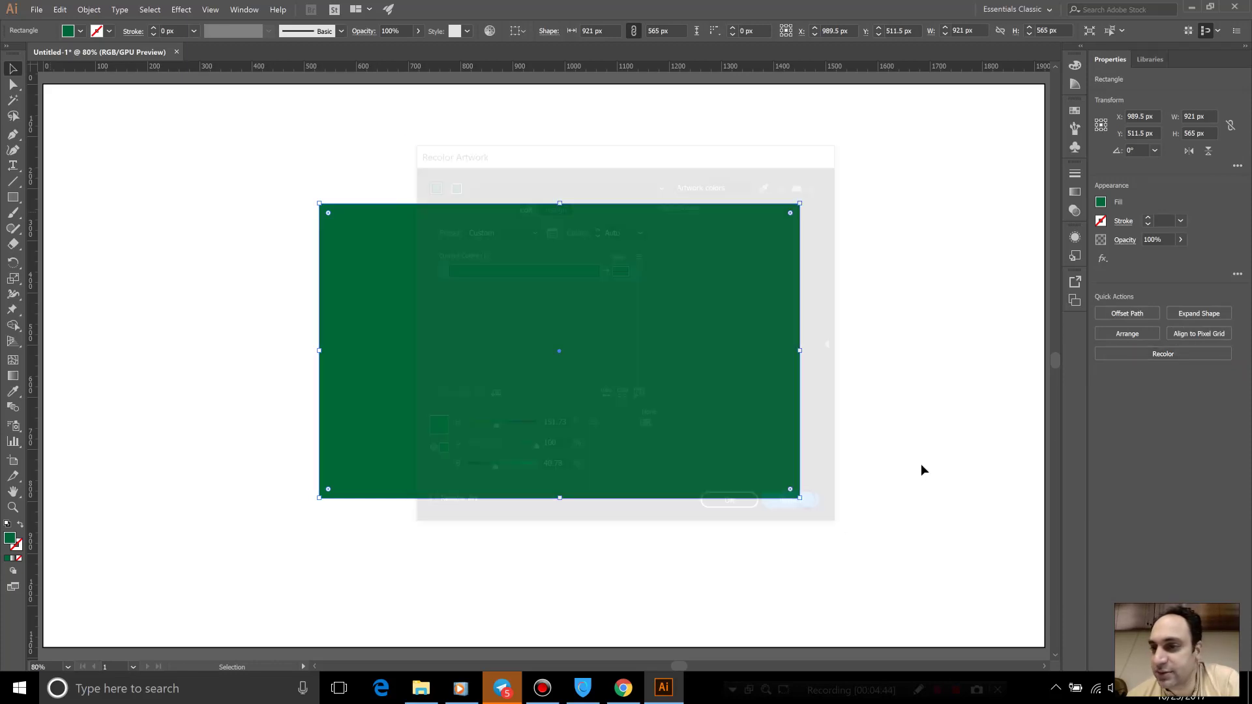
{"action": "left_click", "coordinate": [1149, 337]}
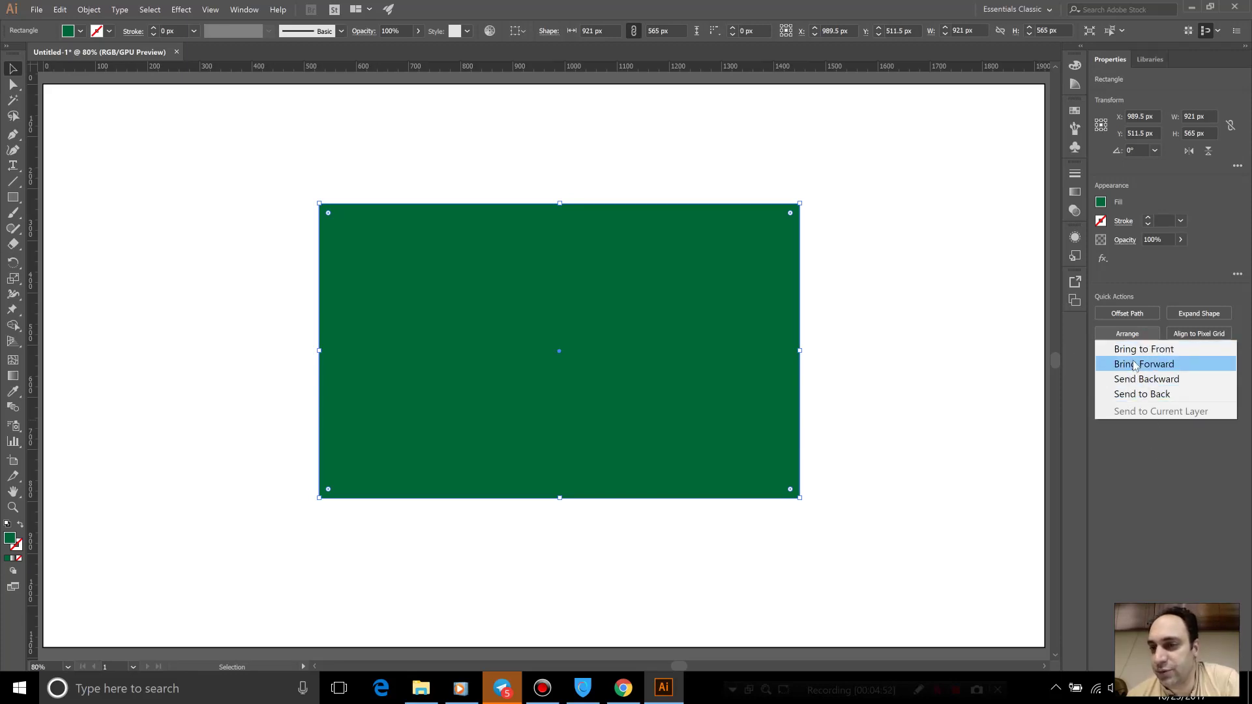
{"action": "left_click", "coordinate": [1145, 455]}
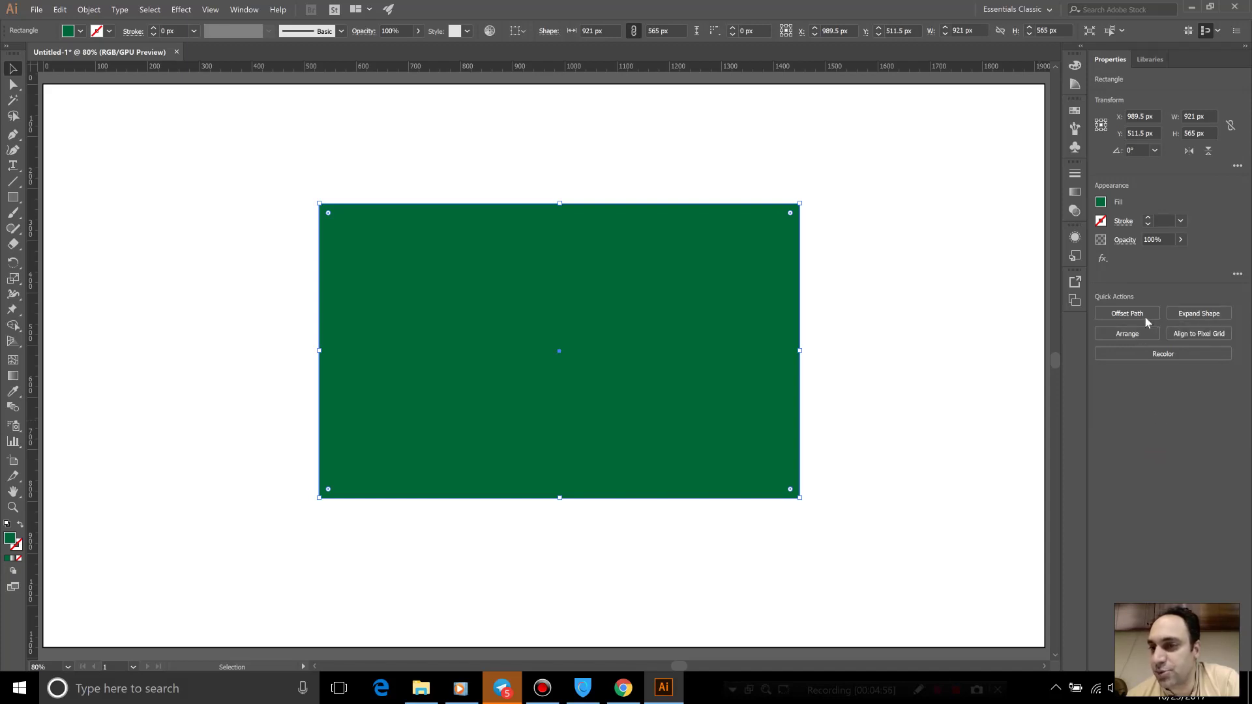
{"action": "left_click", "coordinate": [1197, 336]}
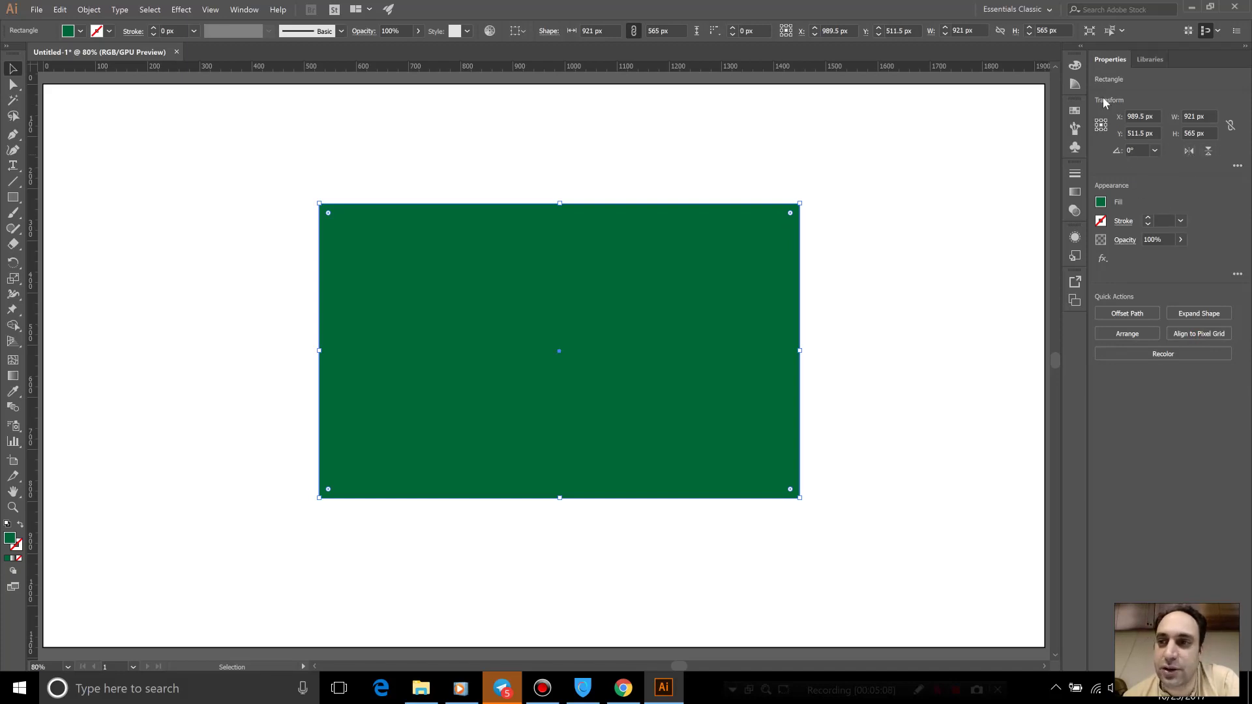
{"action": "left_click", "coordinate": [886, 264]}
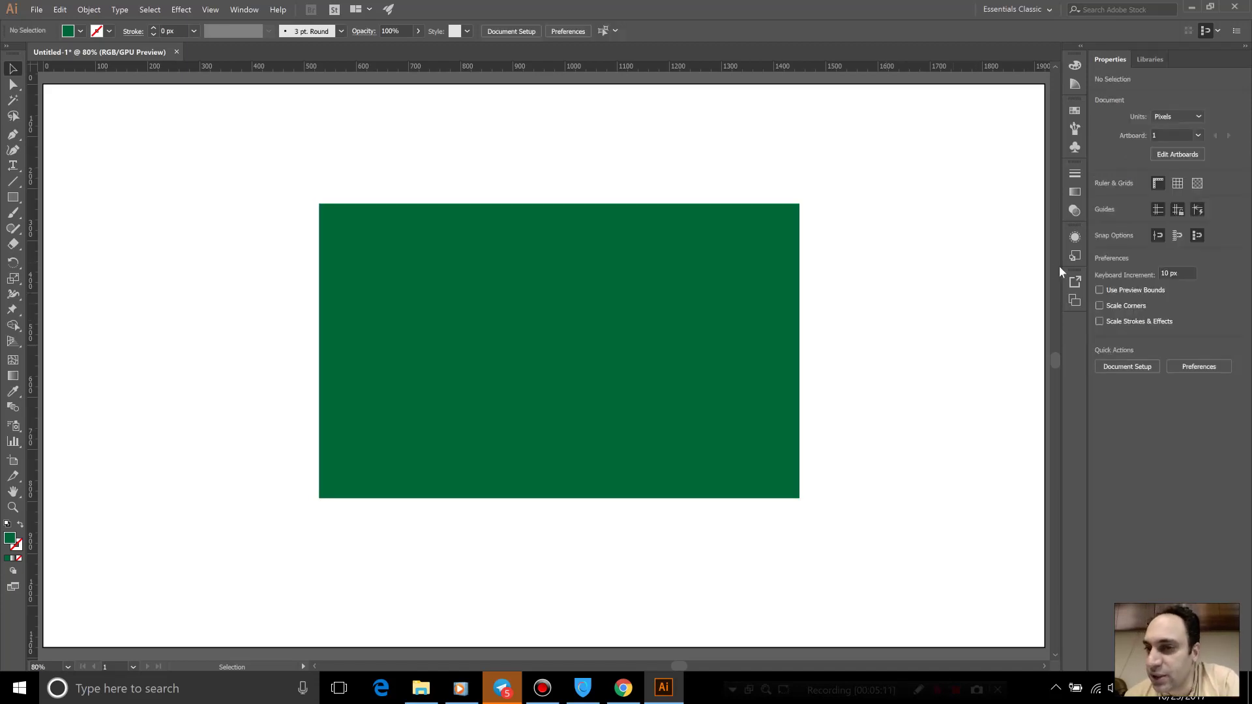
Toggle the grid, transparency grid and rulers, then select and delete the green rectangle.
{"action": "left_click", "coordinate": [1178, 184]}
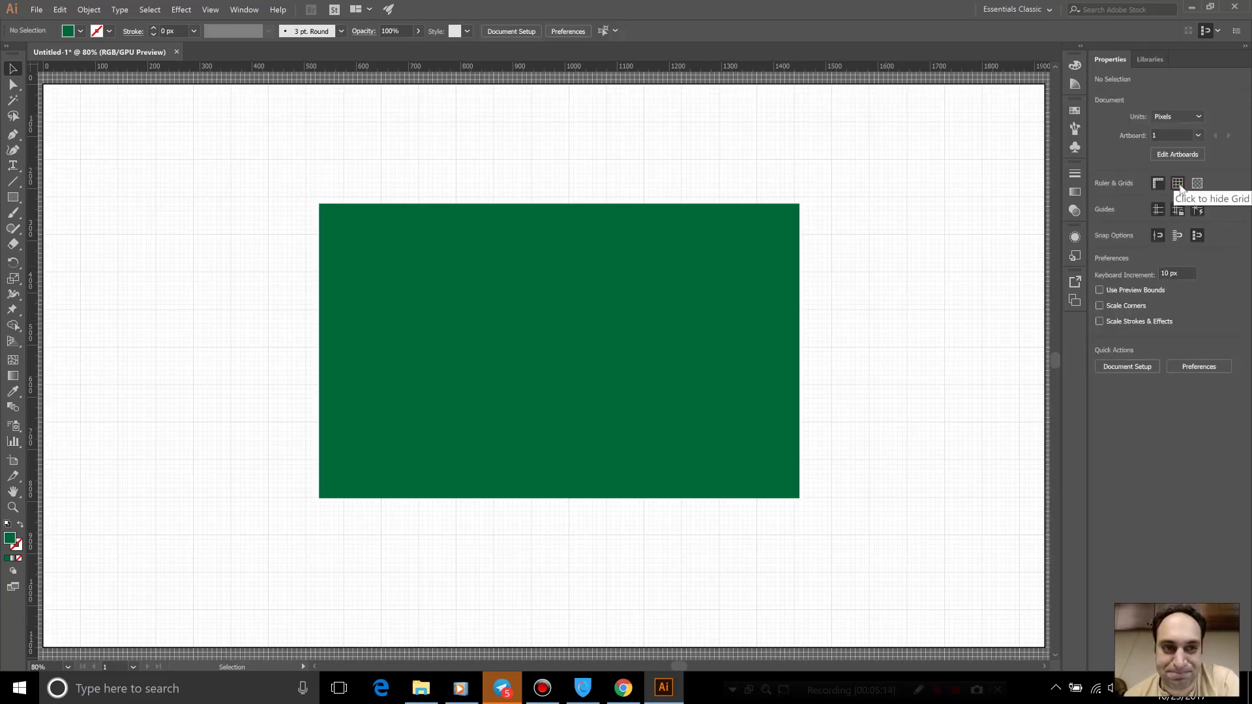
{"action": "left_click", "coordinate": [1179, 186]}
{"action": "left_click", "coordinate": [1198, 185]}
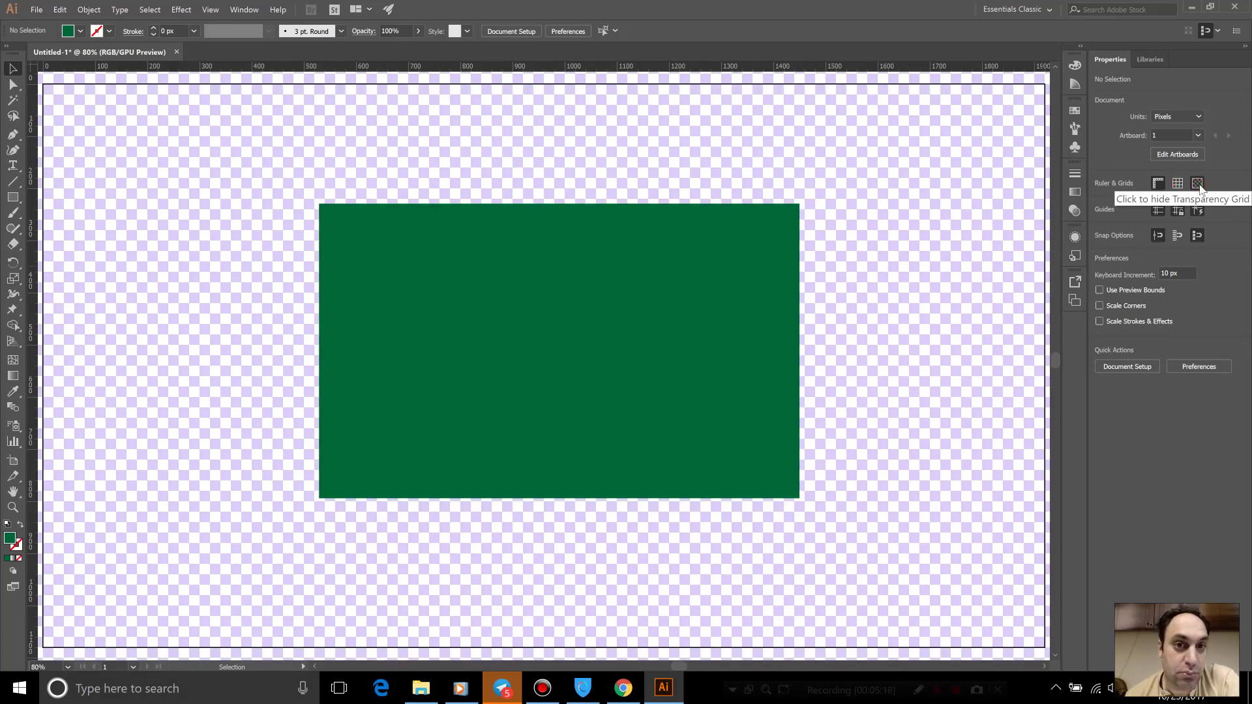
{"action": "left_click", "coordinate": [1198, 185]}
{"action": "left_click", "coordinate": [1160, 186]}
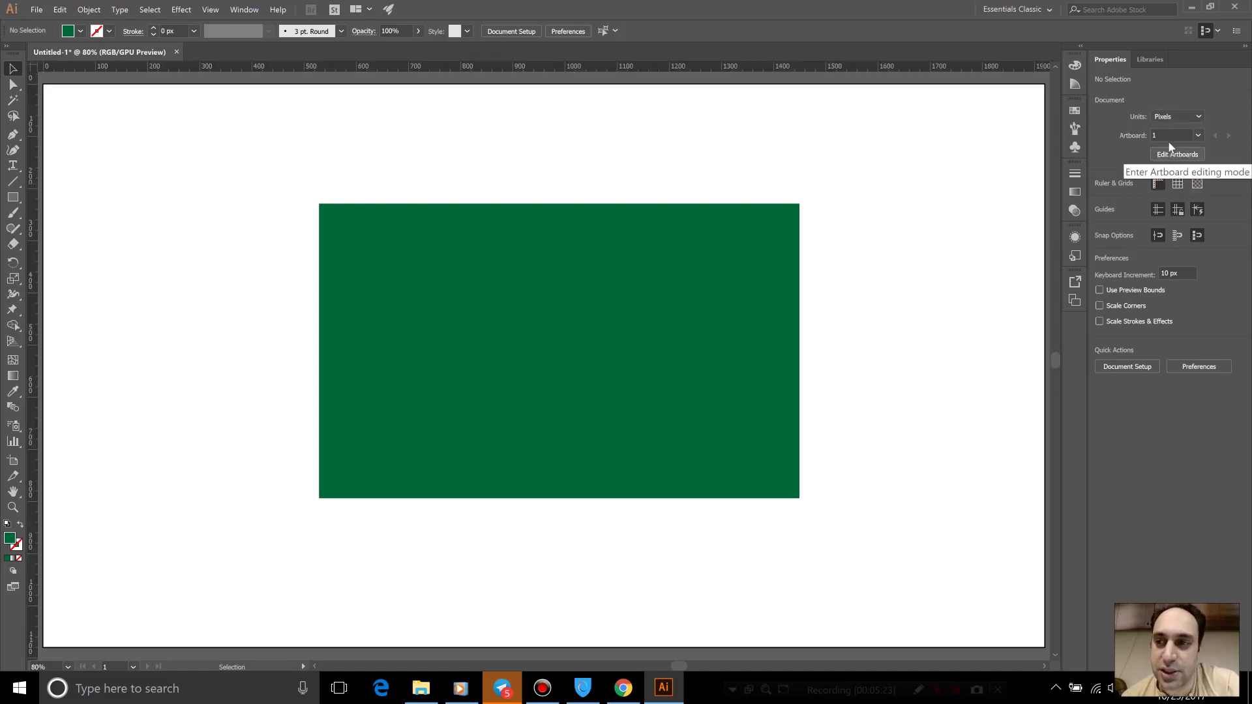
{"action": "left_click", "coordinate": [619, 360]}
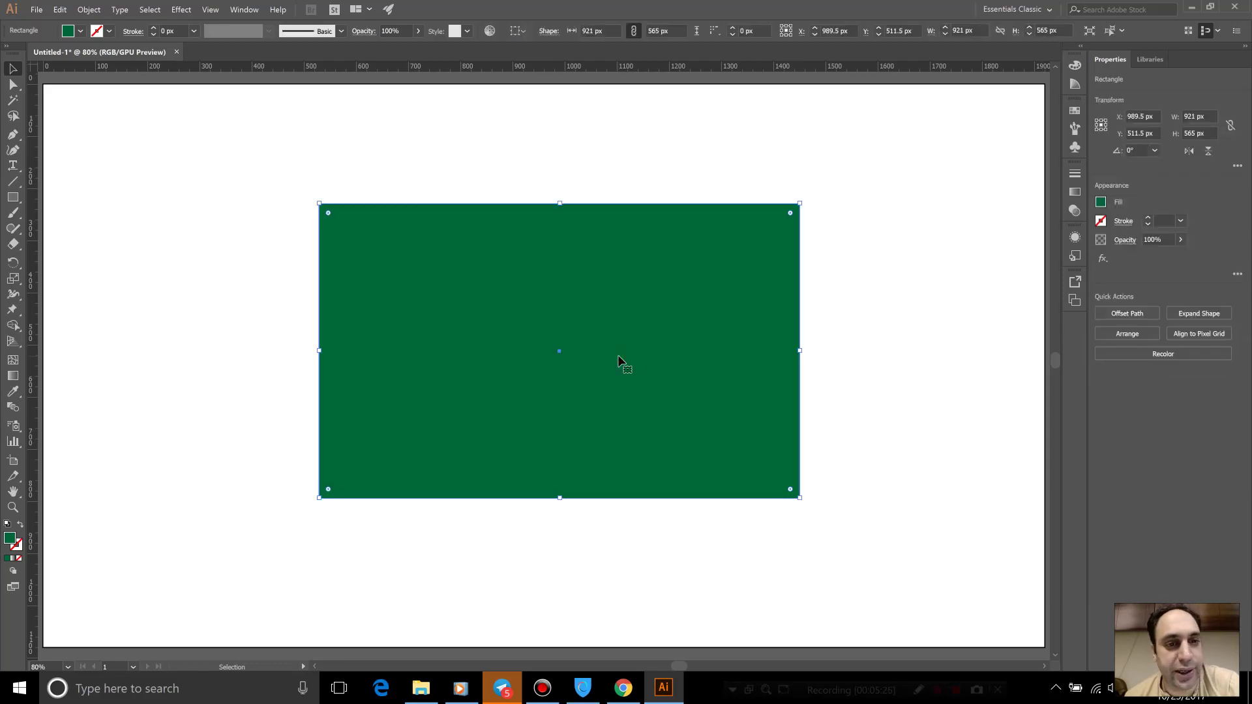
{"action": "key", "text": "Delete"}
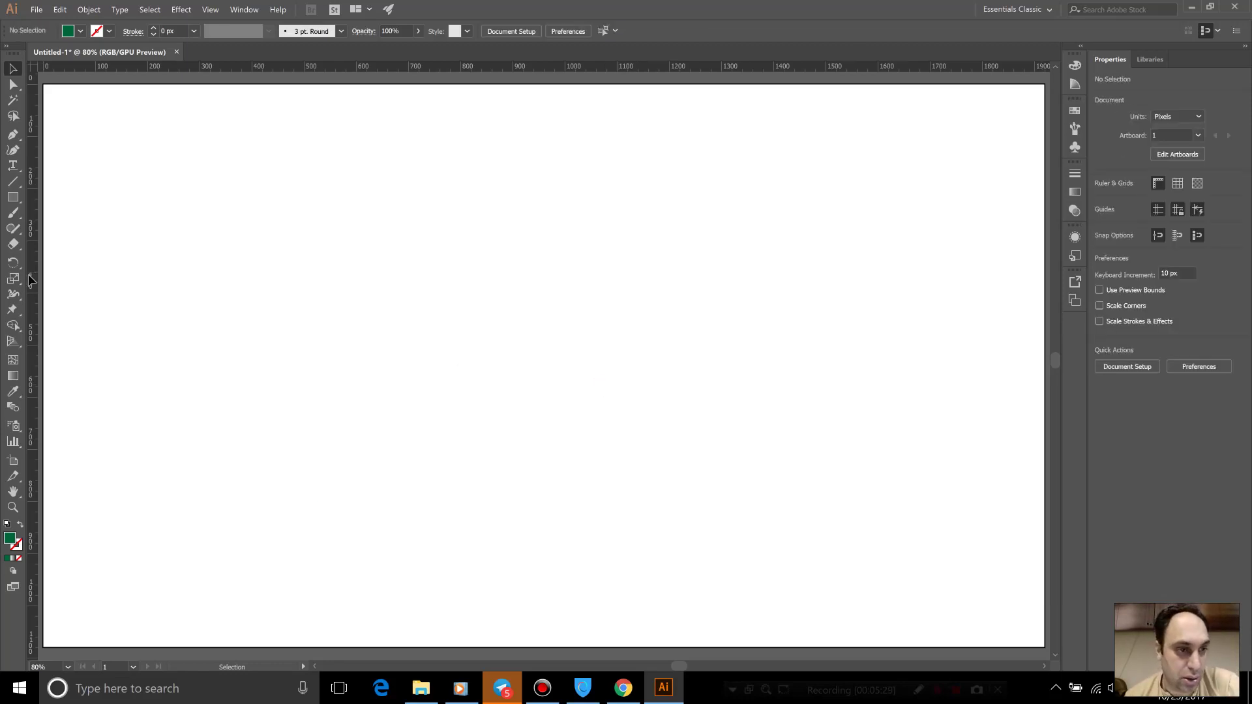
Move the ruler origin to the artboard's top-left and add vertical X 422 px and horizontal Y 387 px guides.
{"action": "mouse_move", "coordinate": [31, 280]}
{"action": "left_mouse_down"}
{"action": "mouse_move", "coordinate": [189, 333]}
{"action": "mouse_move", "coordinate": [275, 332]}
{"action": "left_mouse_up"}
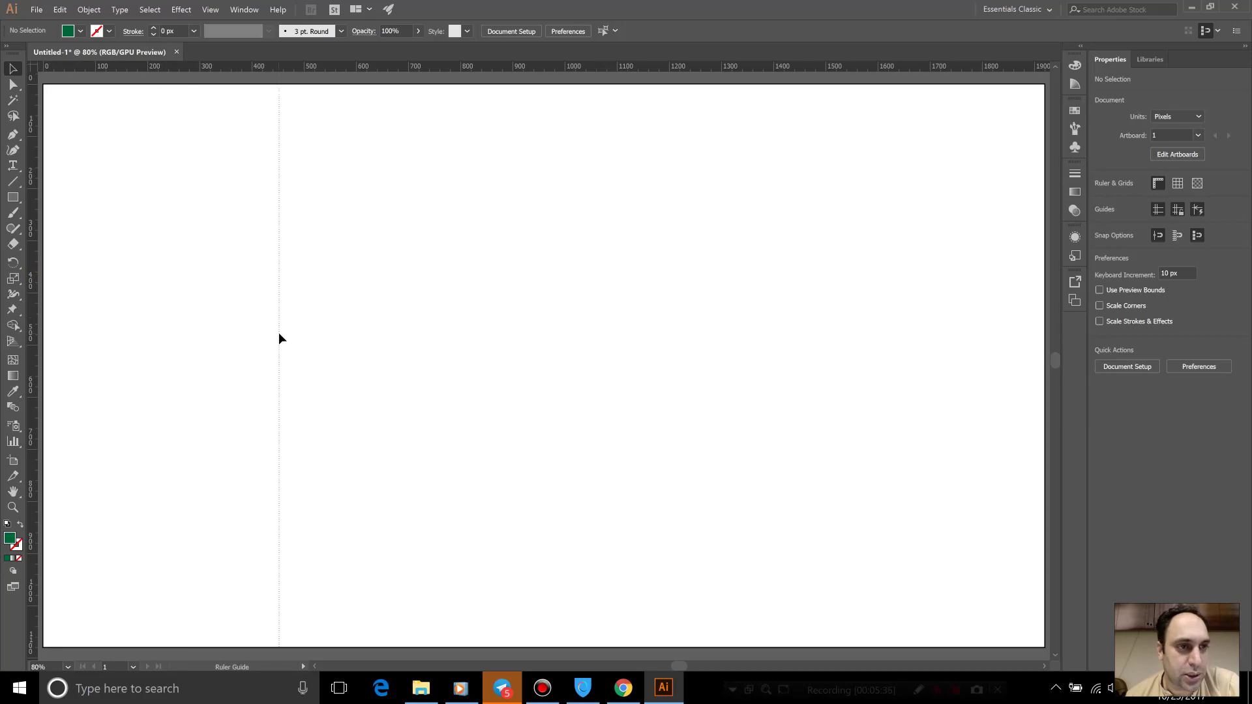
{"action": "left_click_drag", "start_coordinate": [186, 329], "coordinate": [31, 323]}
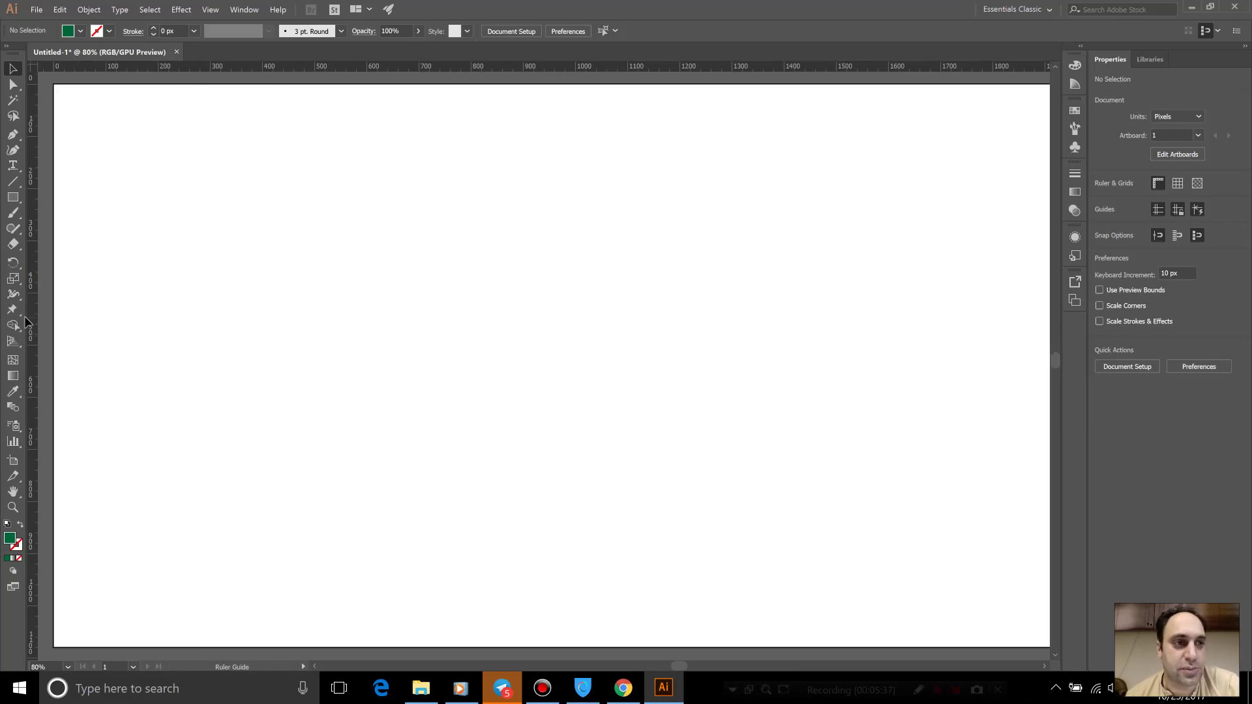
{"action": "left_click_drag", "start_coordinate": [32, 67], "coordinate": [88, 85]}
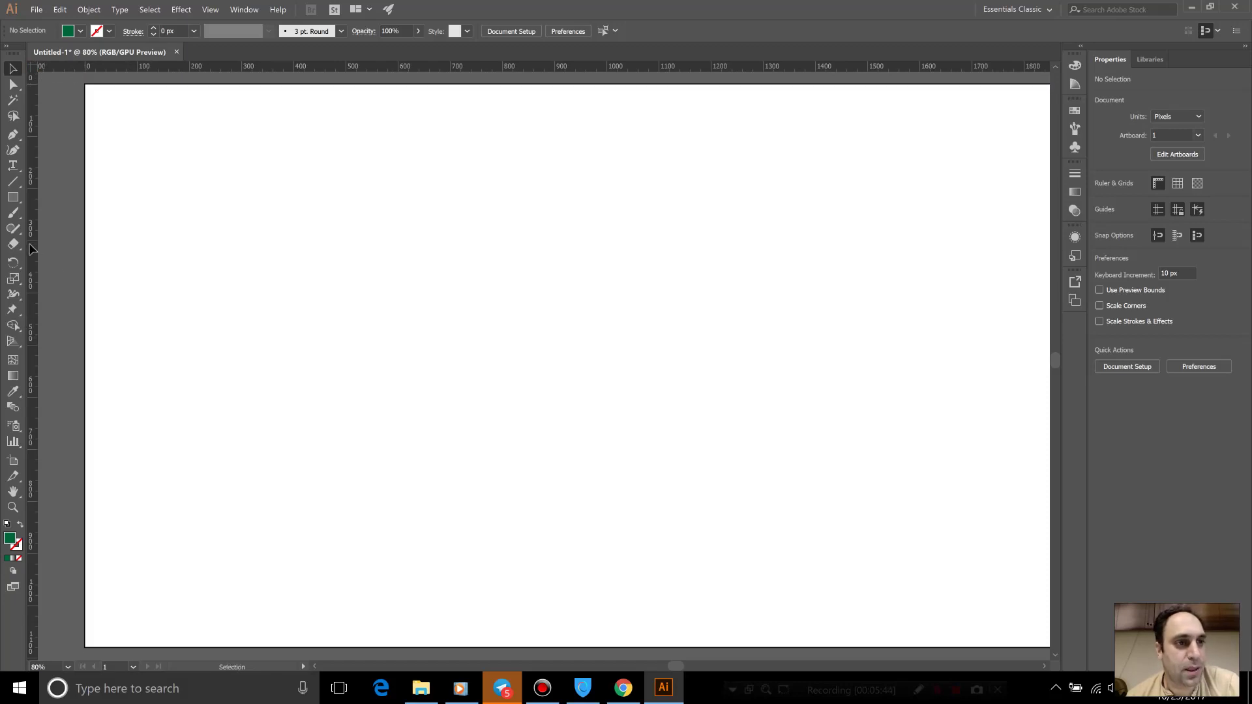
{"action": "left_click_drag", "start_coordinate": [31, 248], "coordinate": [181, 266]}
{"action": "left_click_drag", "start_coordinate": [306, 292], "coordinate": [305, 291]}
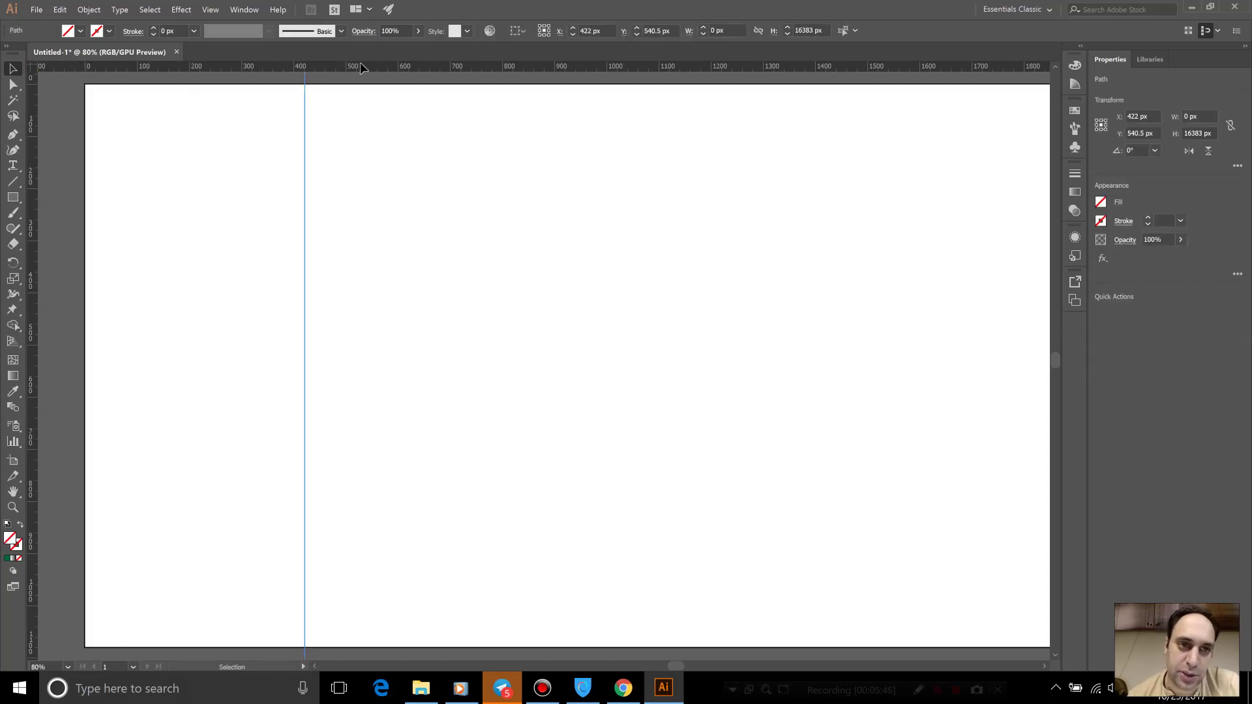
{"action": "left_click_drag", "start_coordinate": [360, 62], "coordinate": [352, 287]}
{"action": "left_click", "coordinate": [396, 429]}
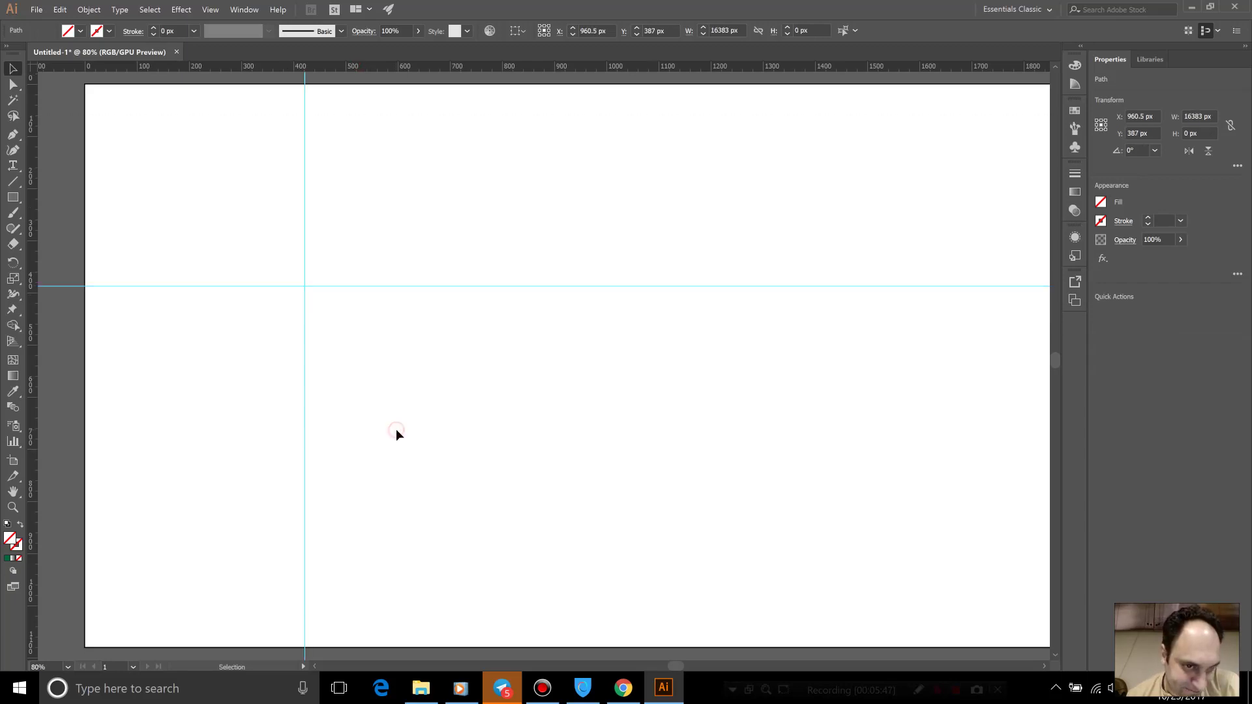
{"action": "left_click", "coordinate": [306, 221]}
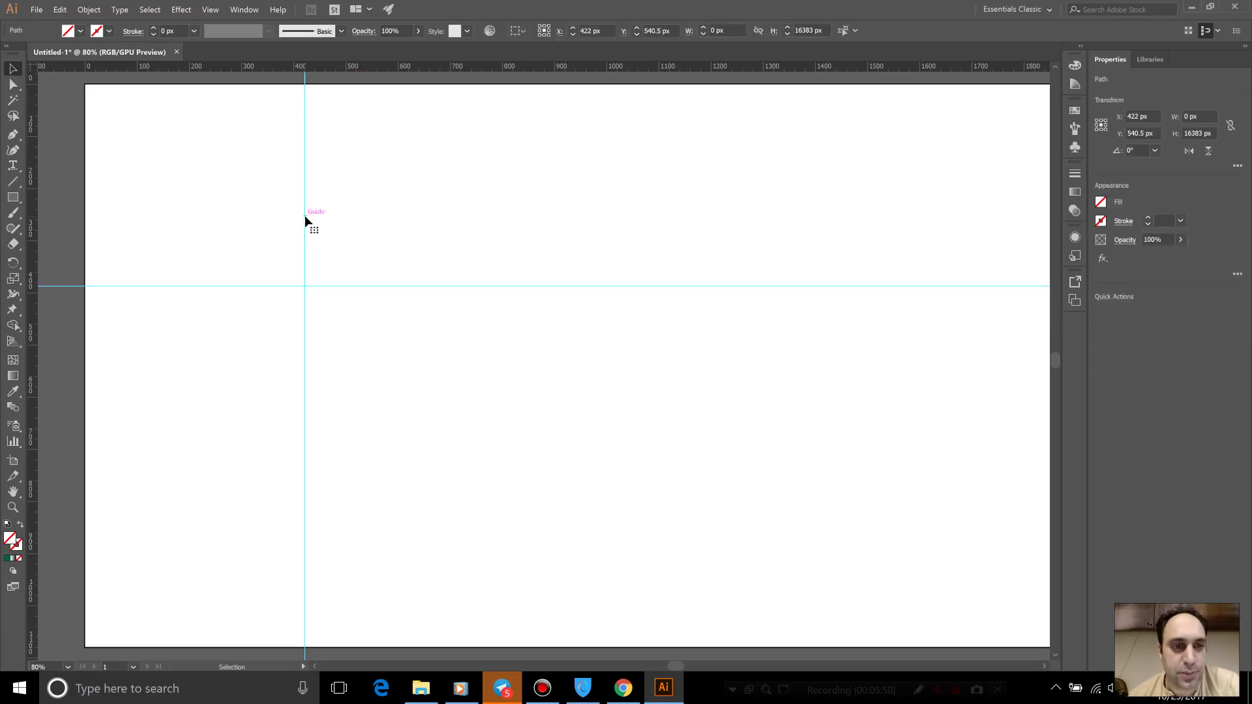
{"action": "key", "text": "Return"}
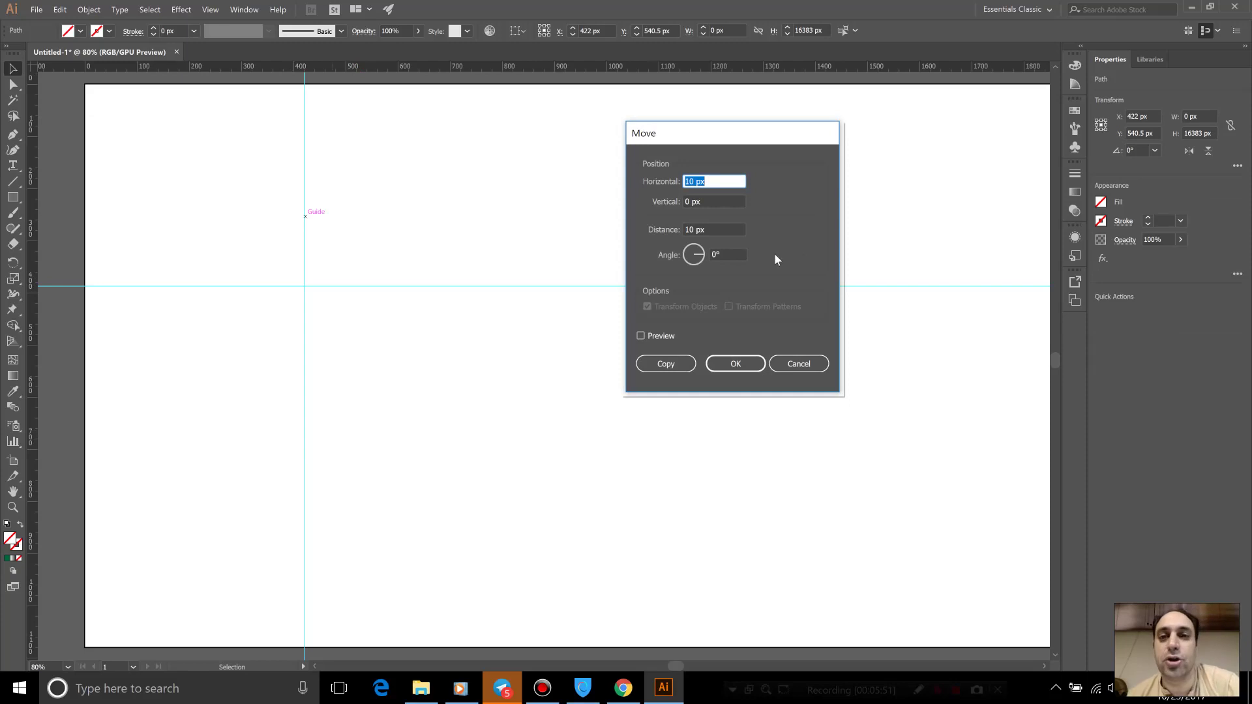
{"action": "left_click_drag", "start_coordinate": [730, 134], "coordinate": [574, 110]}
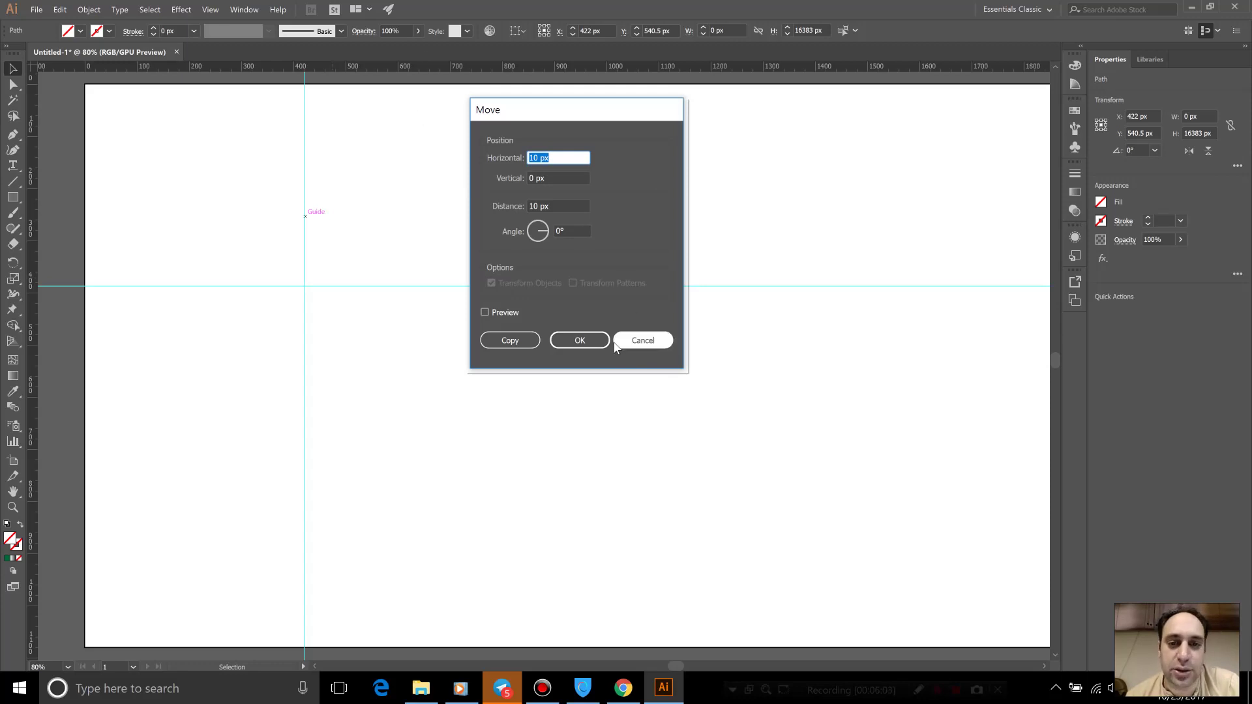
{"action": "left_click", "coordinate": [643, 340]}
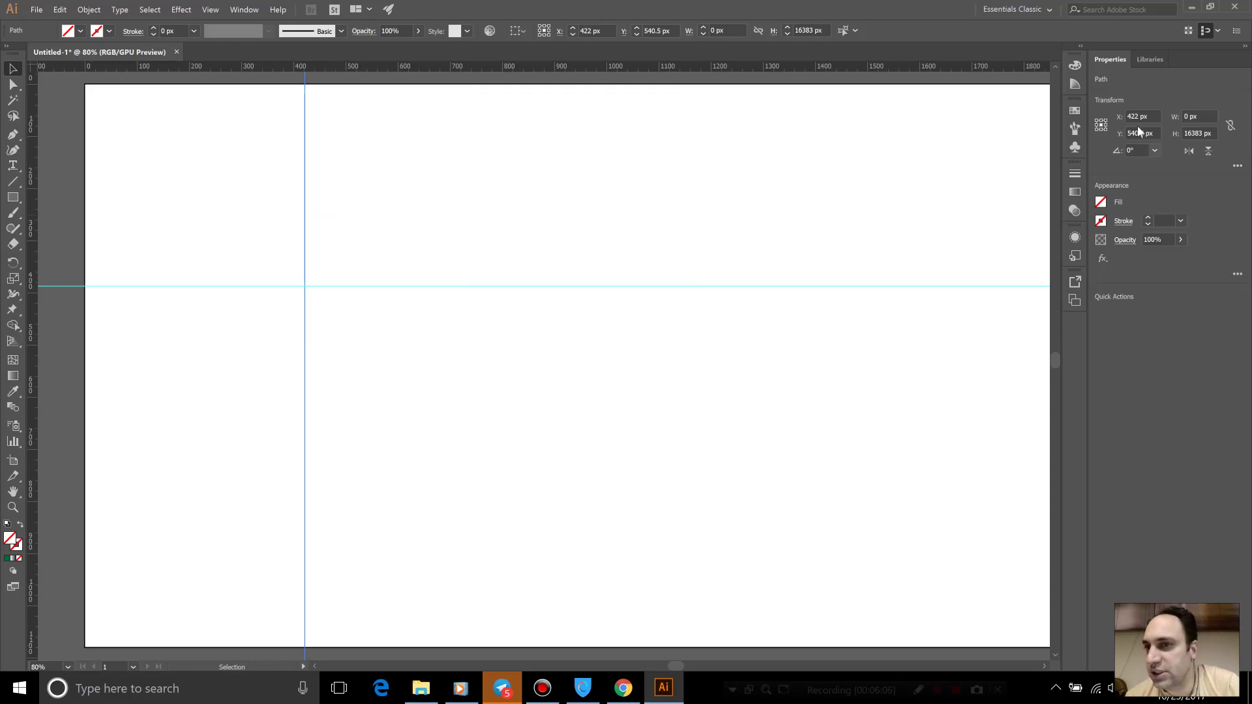
Reselect the vertical guide and drag it left to roughly x 200.
{"action": "left_click", "coordinate": [396, 229]}
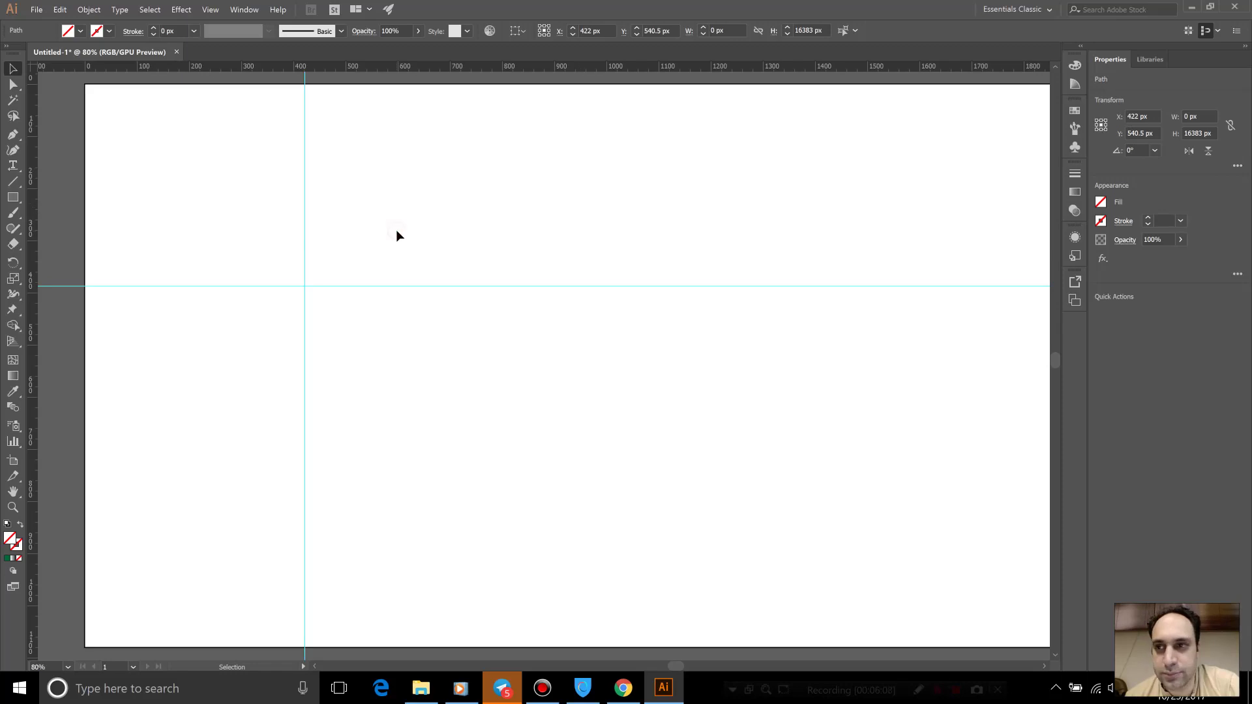
{"action": "left_click_drag", "start_coordinate": [396, 186], "coordinate": [241, 259]}
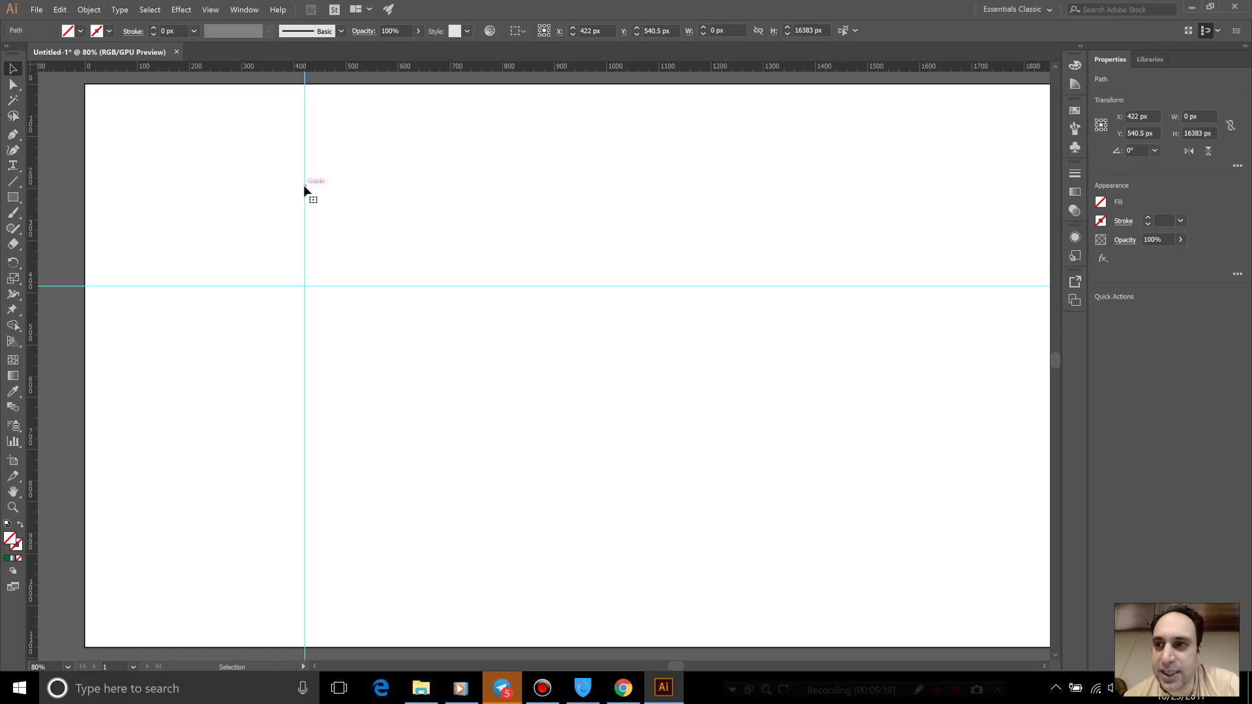
{"action": "left_click_drag", "start_coordinate": [304, 187], "coordinate": [190, 192]}
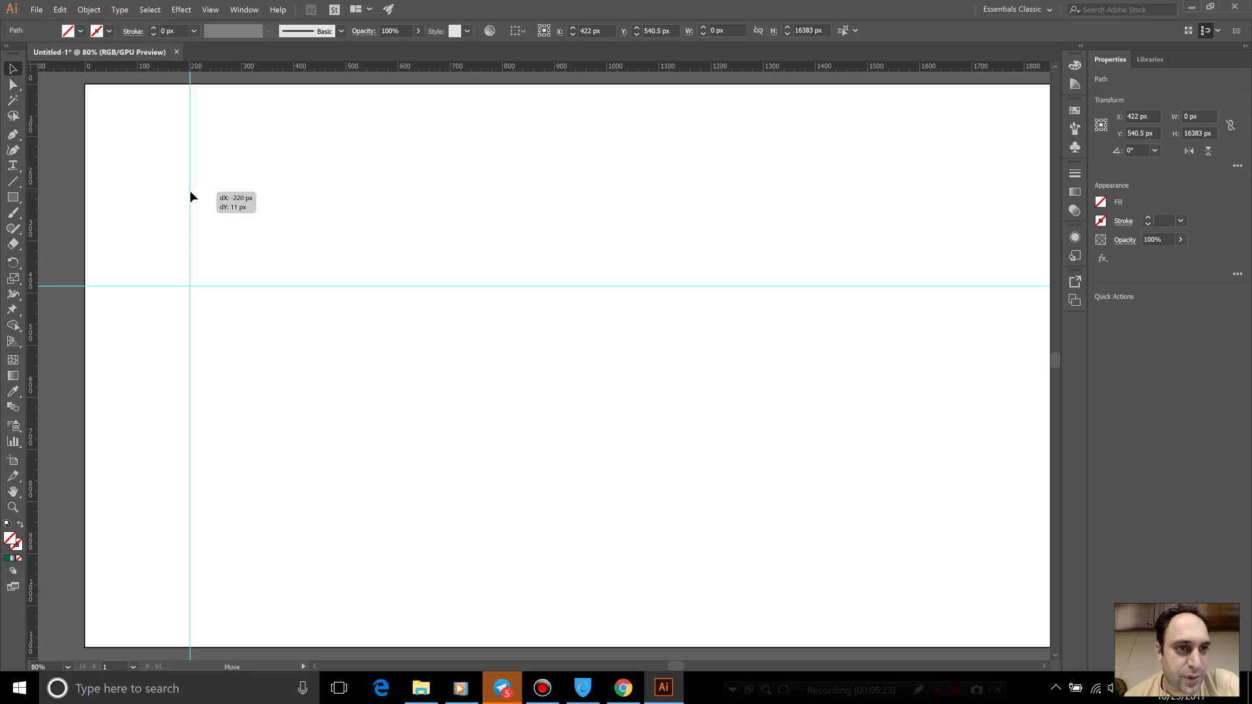
{"action": "left_click_drag", "start_coordinate": [189, 191], "coordinate": [188, 190]}
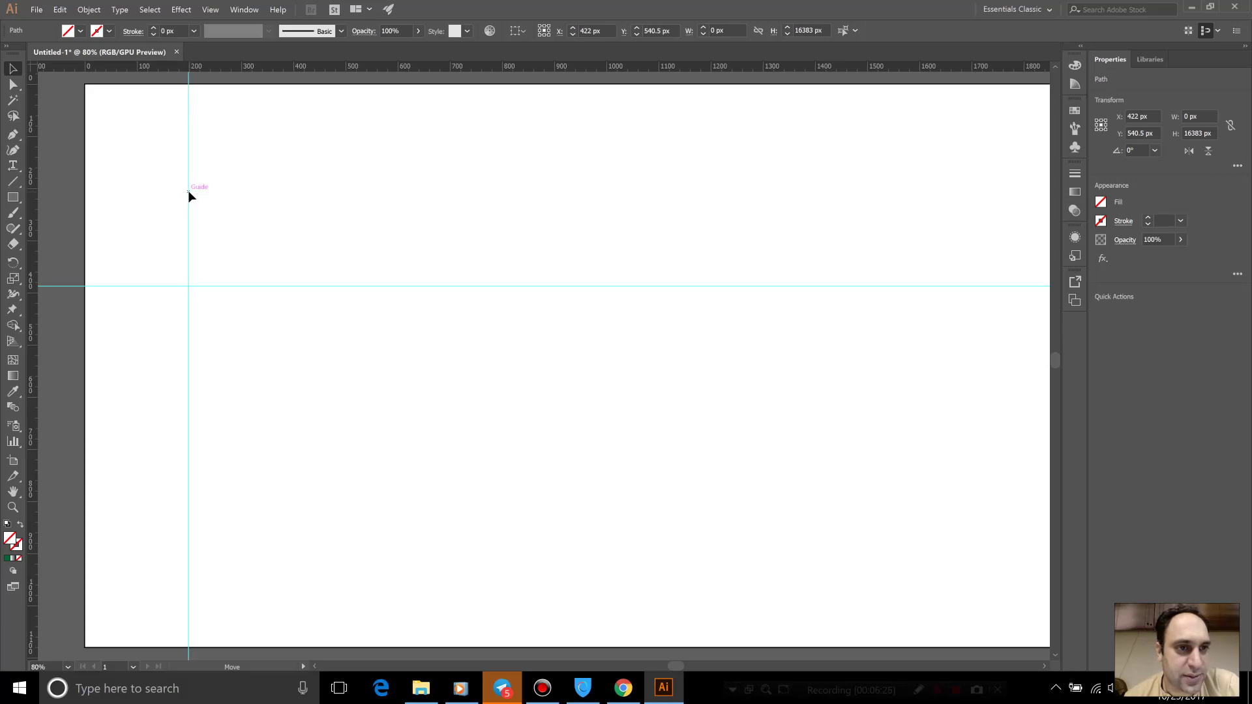
Set the guide's X to exactly 200 px and bring up its Move dialog.
{"action": "left_click", "coordinate": [1138, 116]}
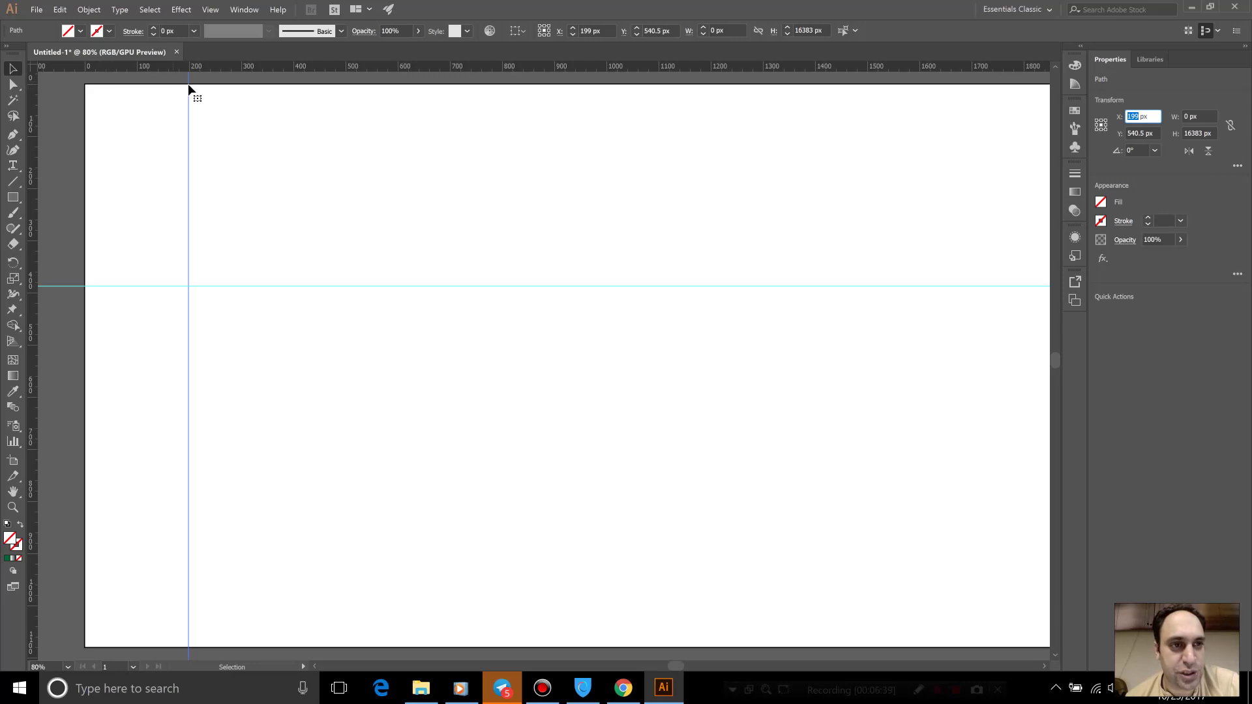
{"action": "type", "text": "200"}
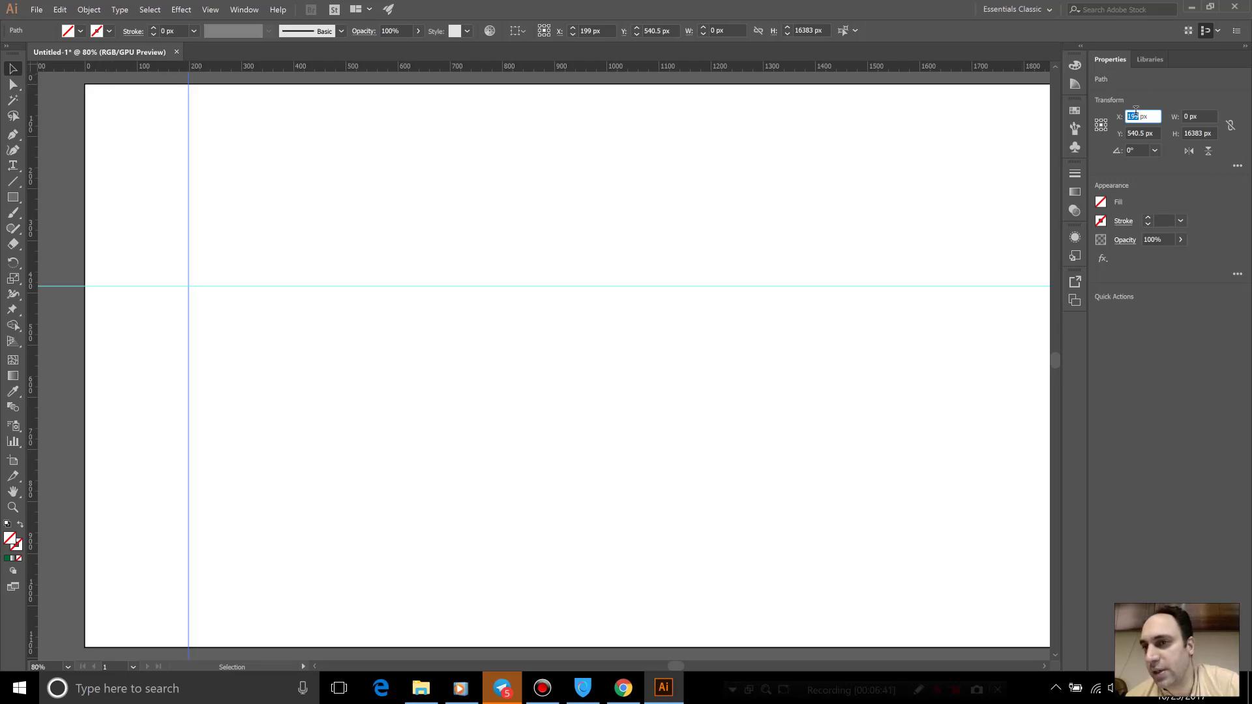
{"action": "key", "text": "Return"}
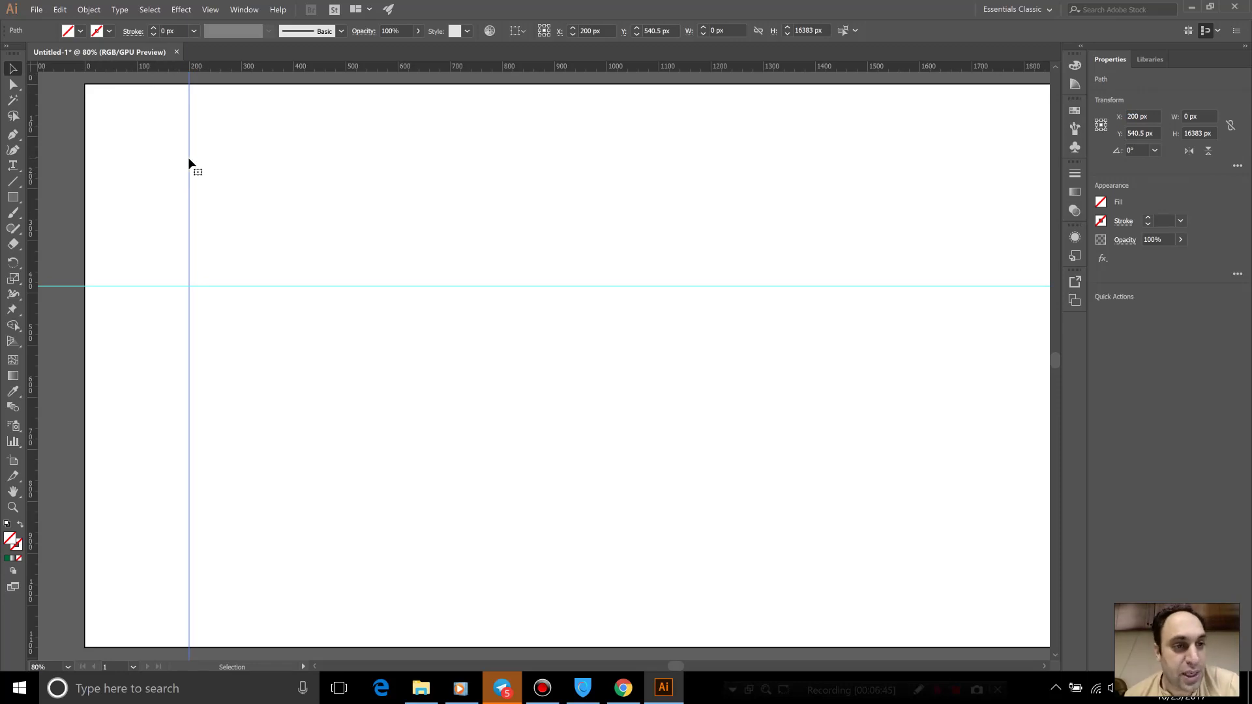
{"action": "key", "text": "Return"}
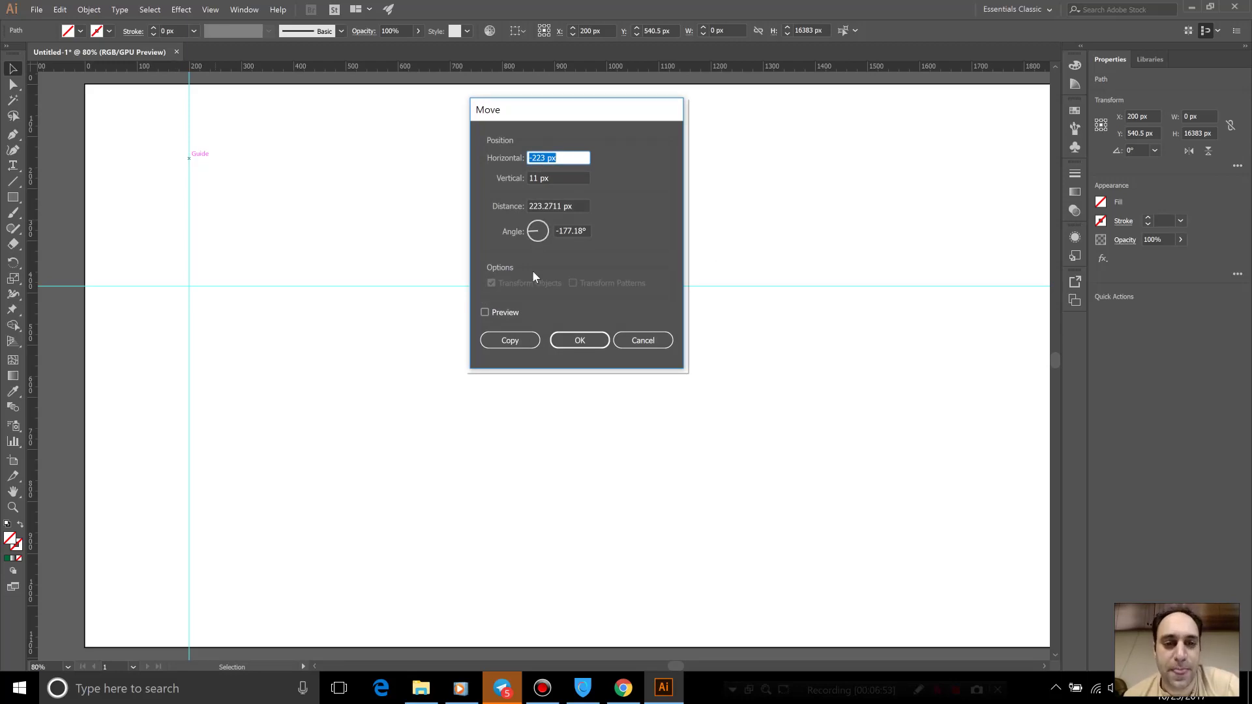
Move the vertical guide 10 px right with a Horizontal 10 px Move.
{"action": "left_click", "coordinate": [506, 312]}
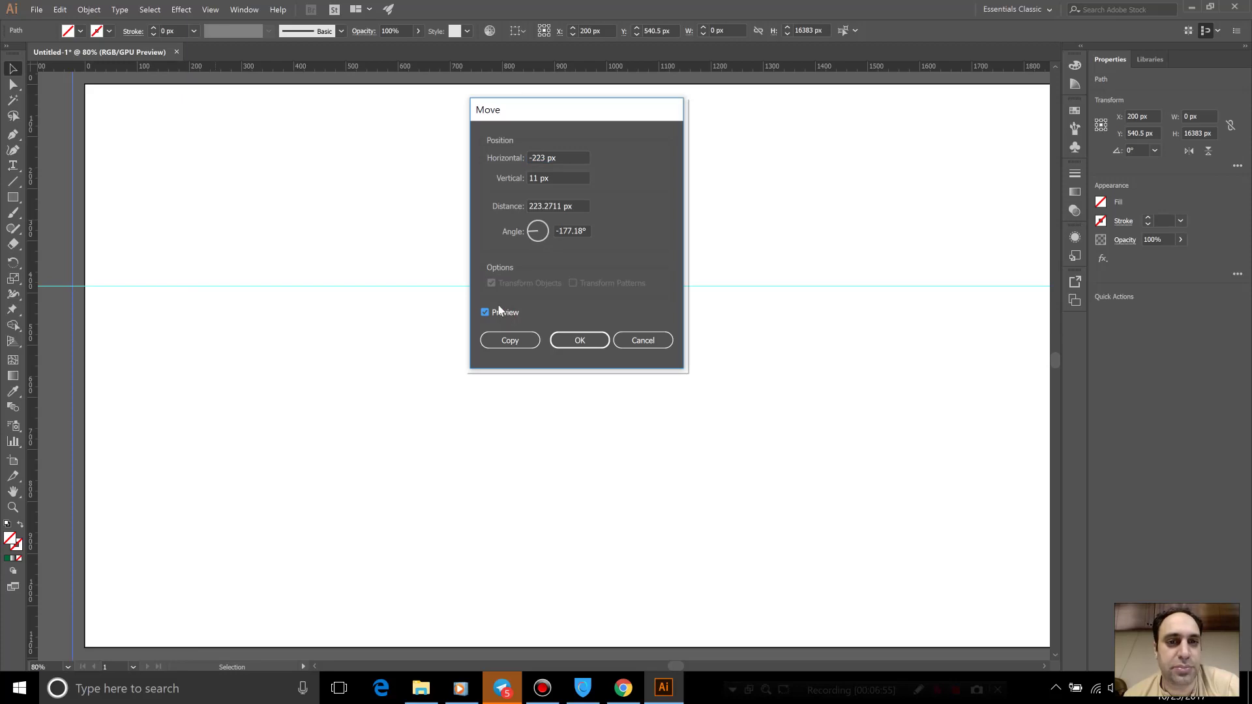
{"action": "left_click", "coordinate": [495, 312]}
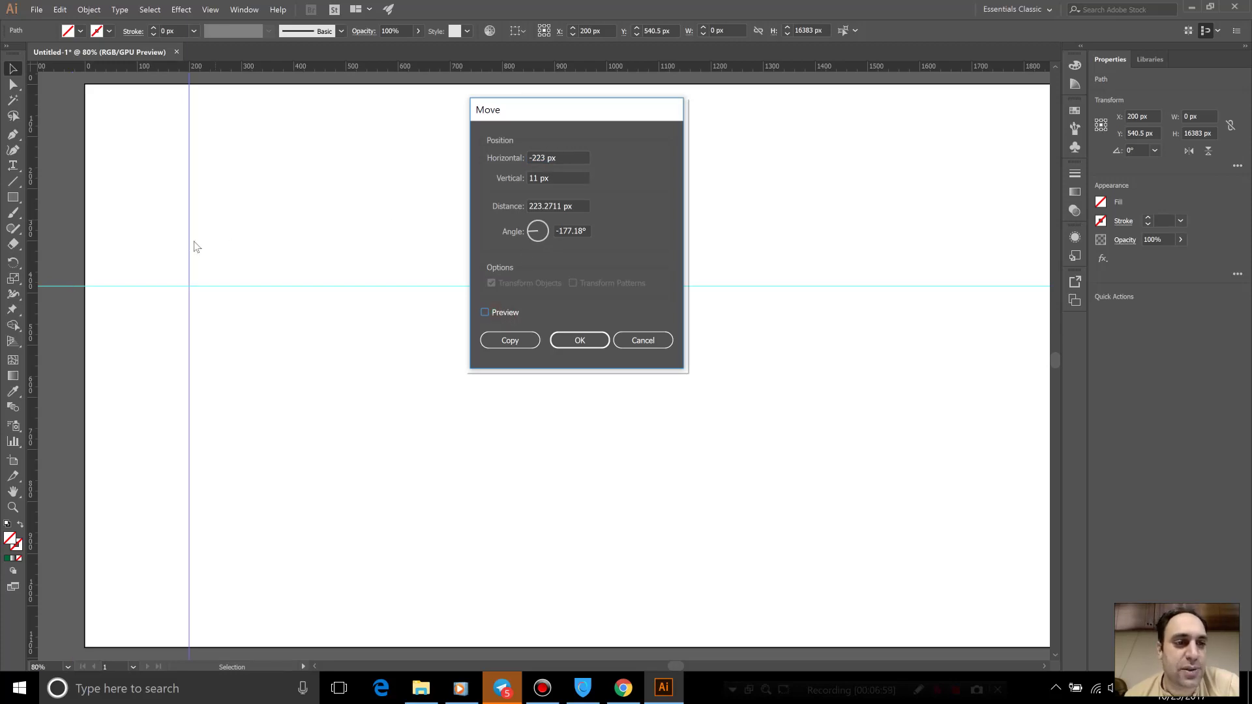
{"action": "double_click", "coordinate": [545, 157]}
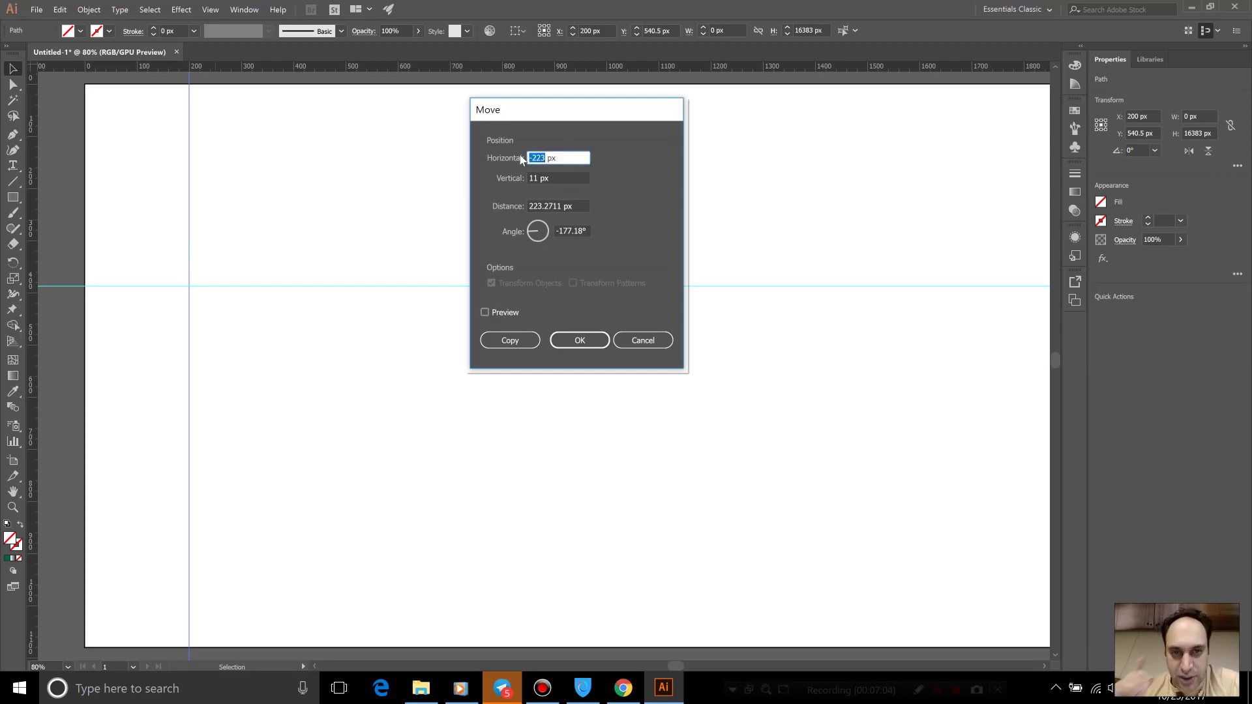
{"action": "type", "text": "10"}
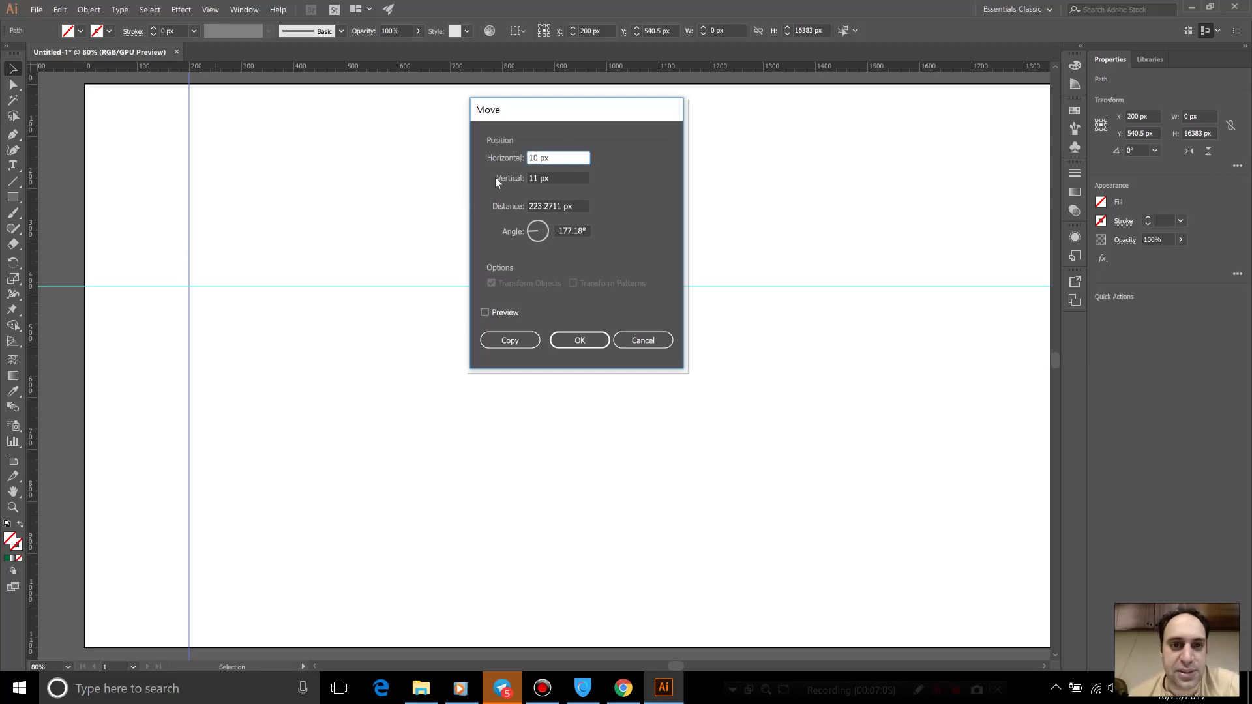
{"action": "left_click", "coordinate": [509, 314]}
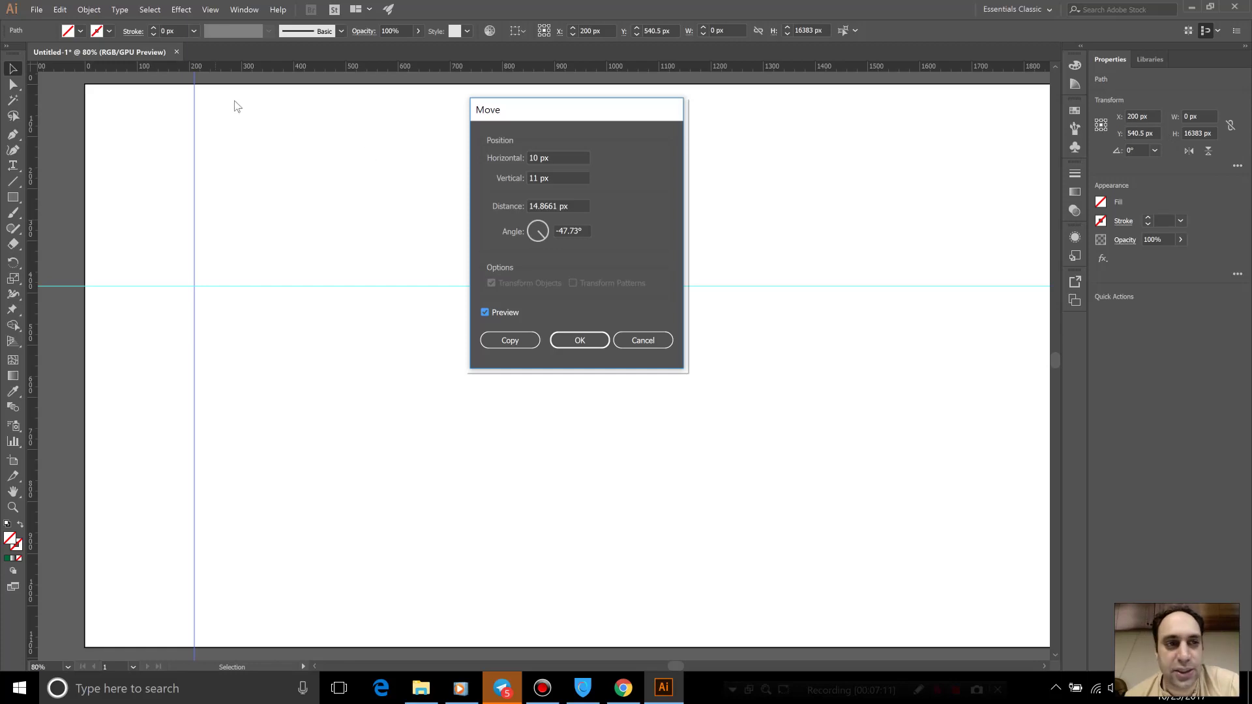
{"action": "left_click", "coordinate": [580, 340]}
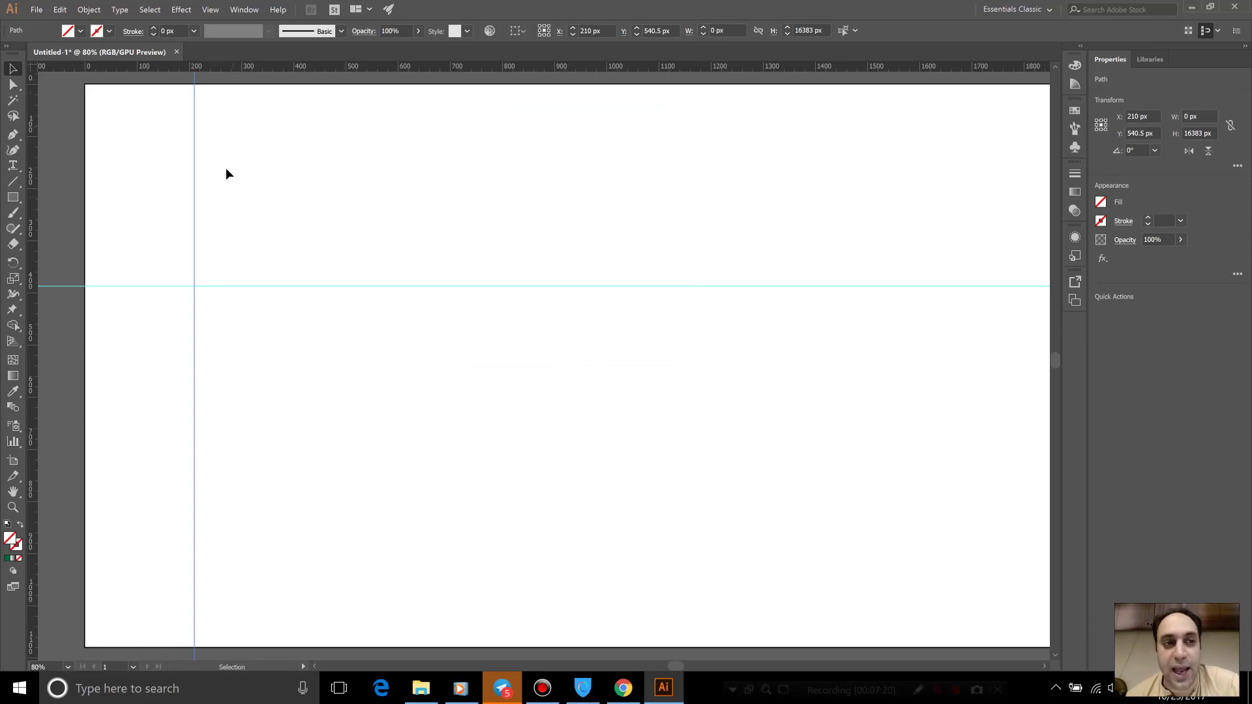
Reselect the guide and move it -10 px back to X 200 px.
{"action": "left_click", "coordinate": [192, 172]}
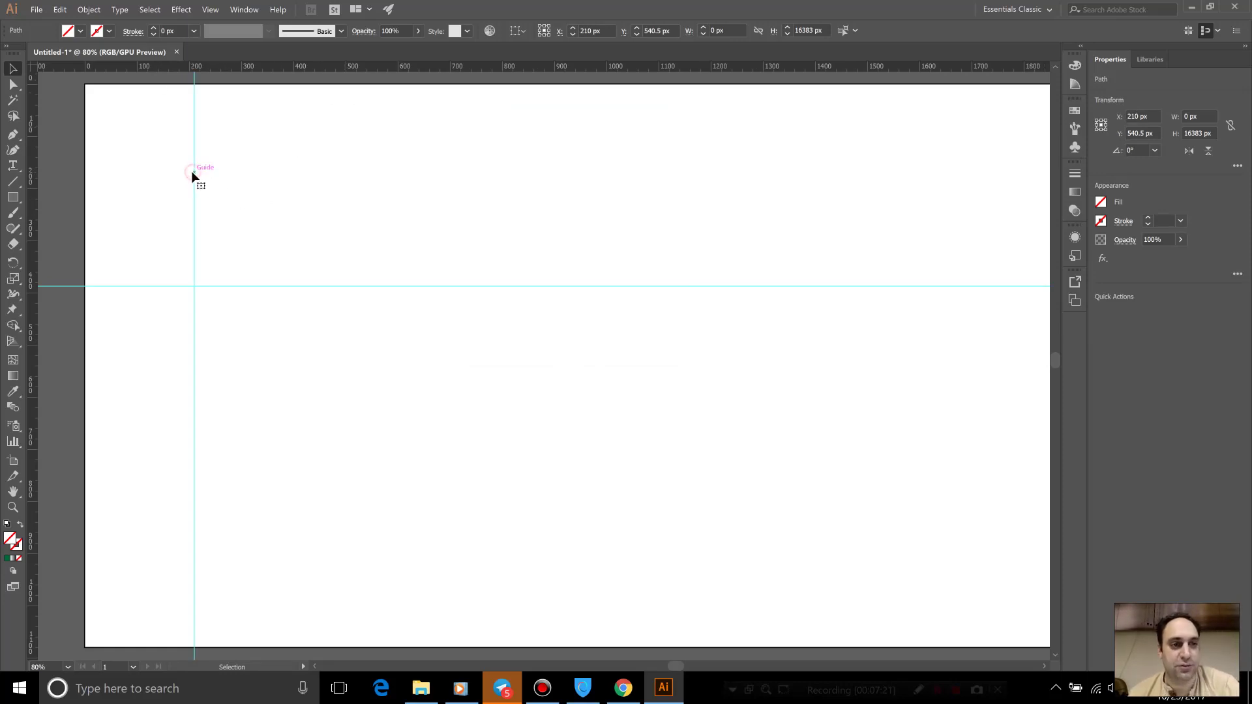
{"action": "left_click_drag", "start_coordinate": [192, 172], "coordinate": [198, 178]}
{"action": "key", "text": "Return"}
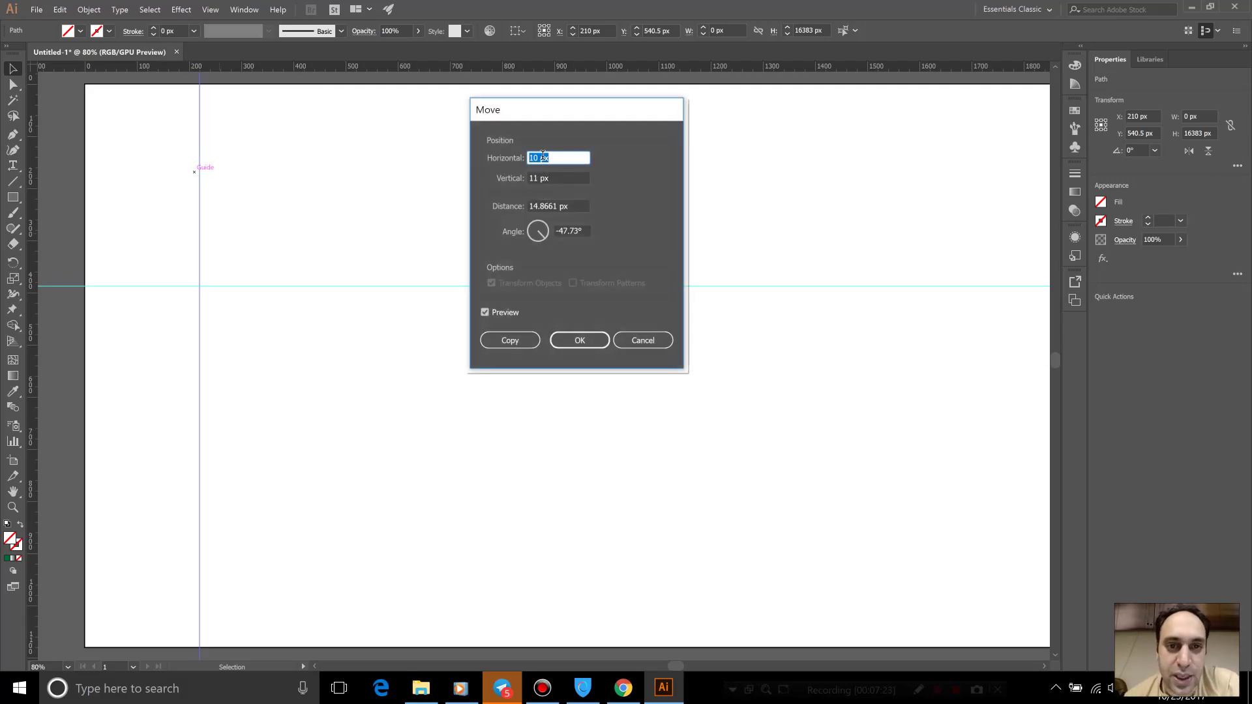
{"action": "left_click_drag", "start_coordinate": [540, 157], "coordinate": [501, 163]}
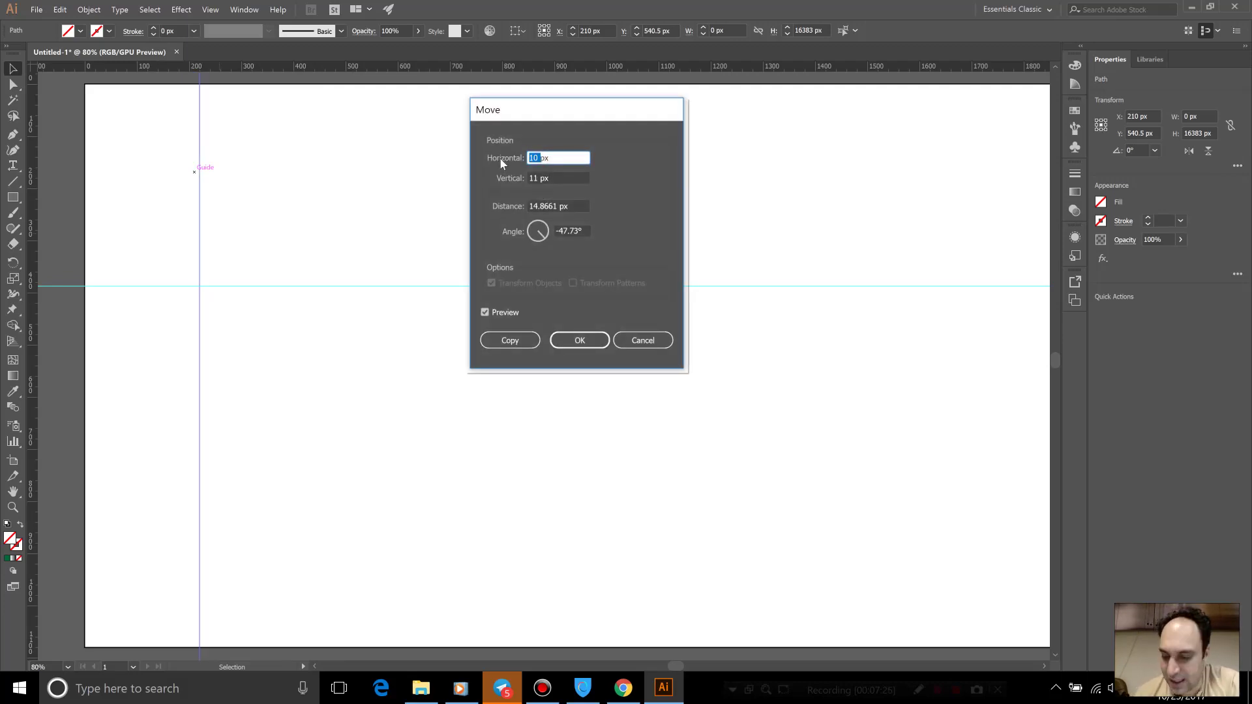
{"action": "type", "text": "-1"}
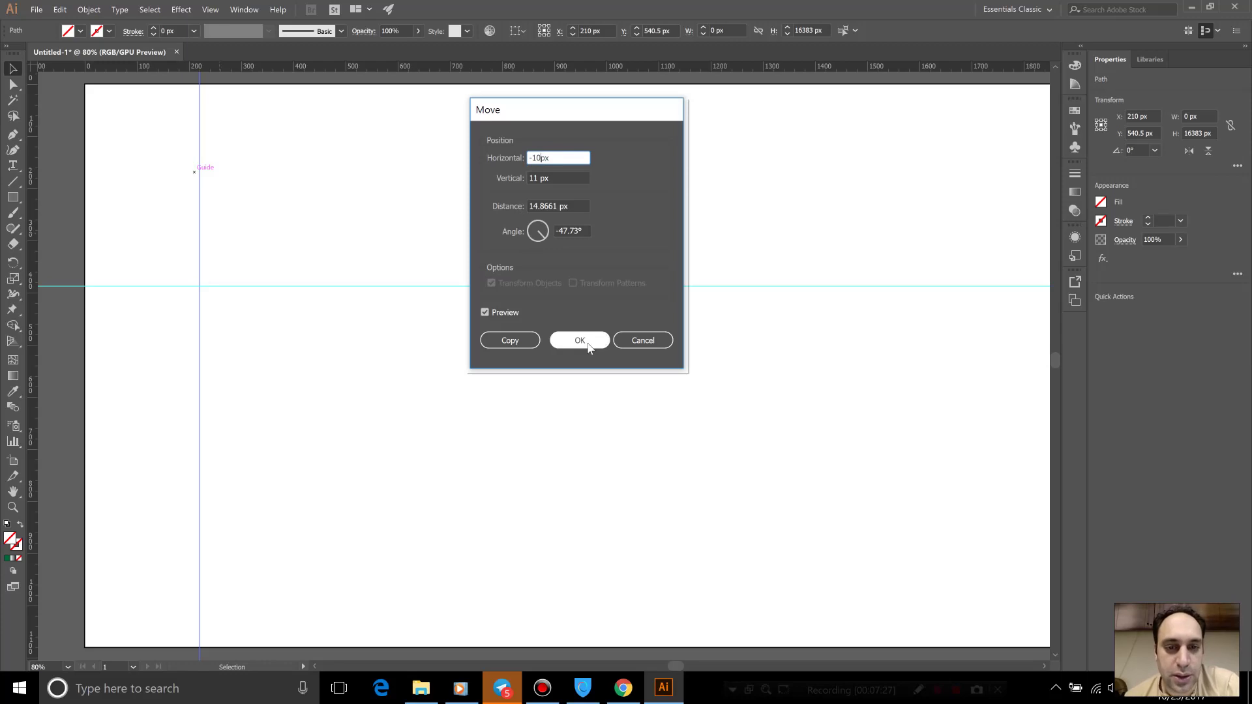
{"action": "left_click", "coordinate": [580, 340]}
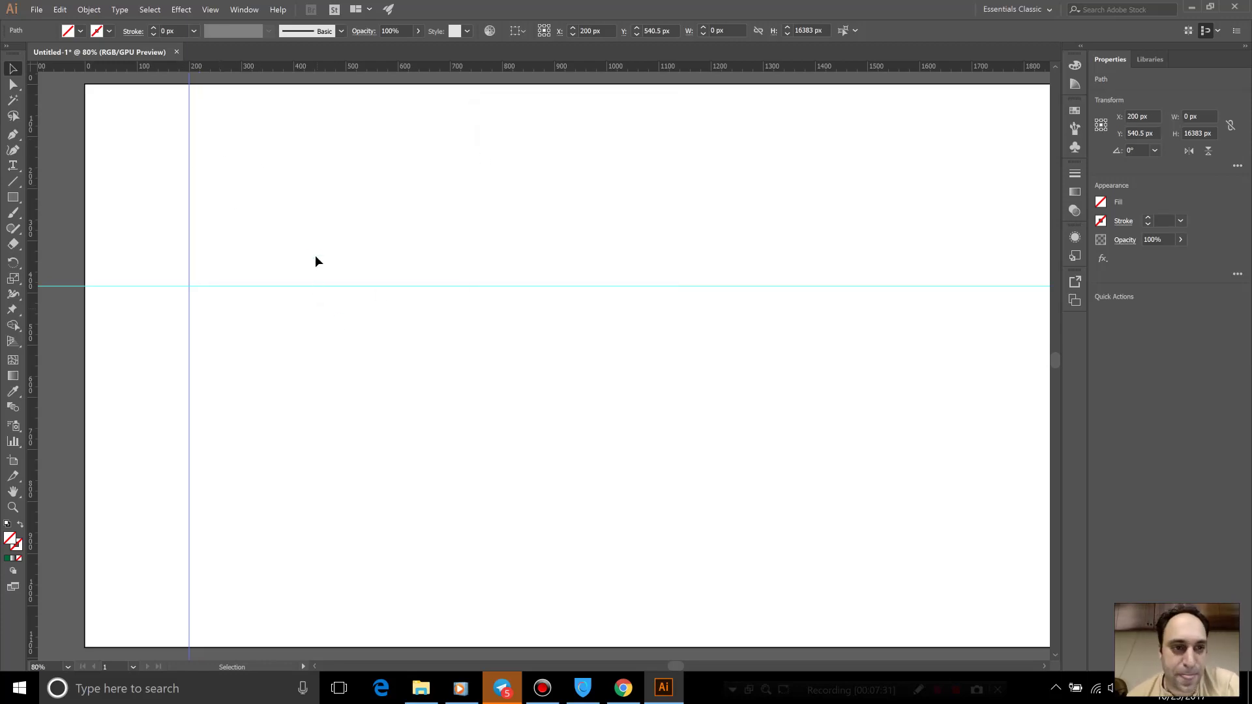
Move the horizontal guide down 5 mm with Horizontal 0.
{"action": "left_click_drag", "start_coordinate": [315, 256], "coordinate": [390, 387]}
{"action": "key", "text": "Return"}
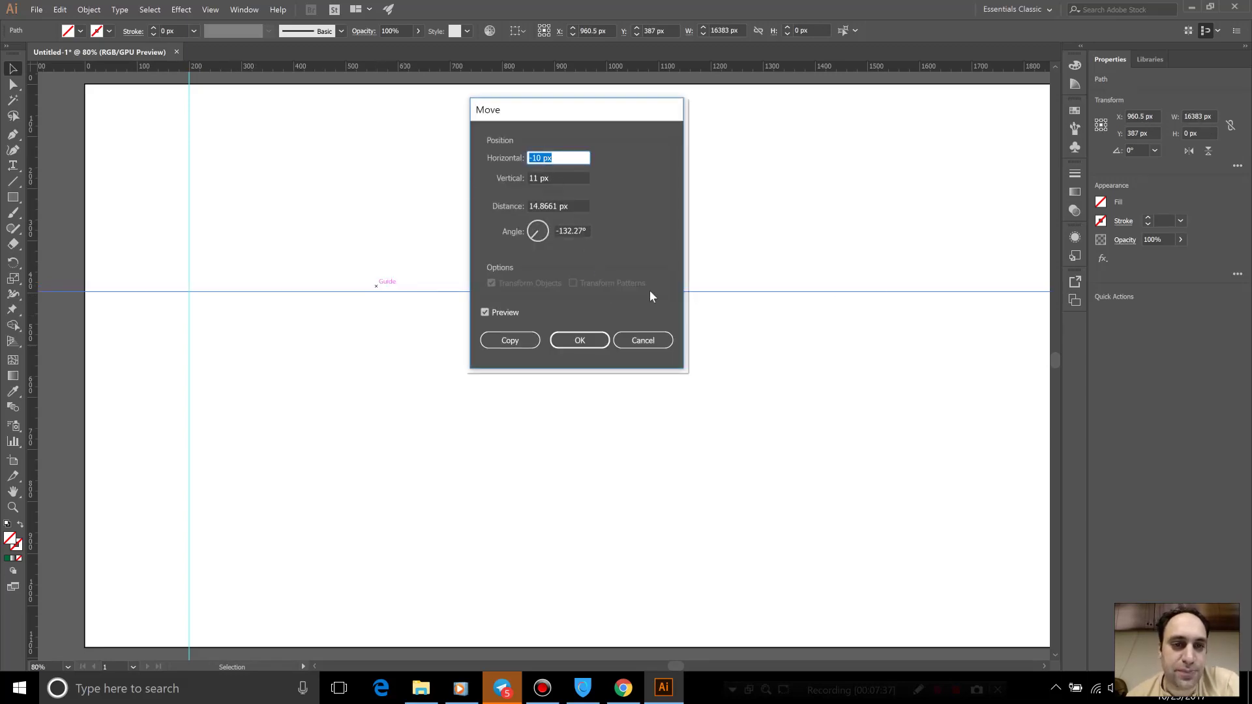
{"action": "type", "text": "0"}
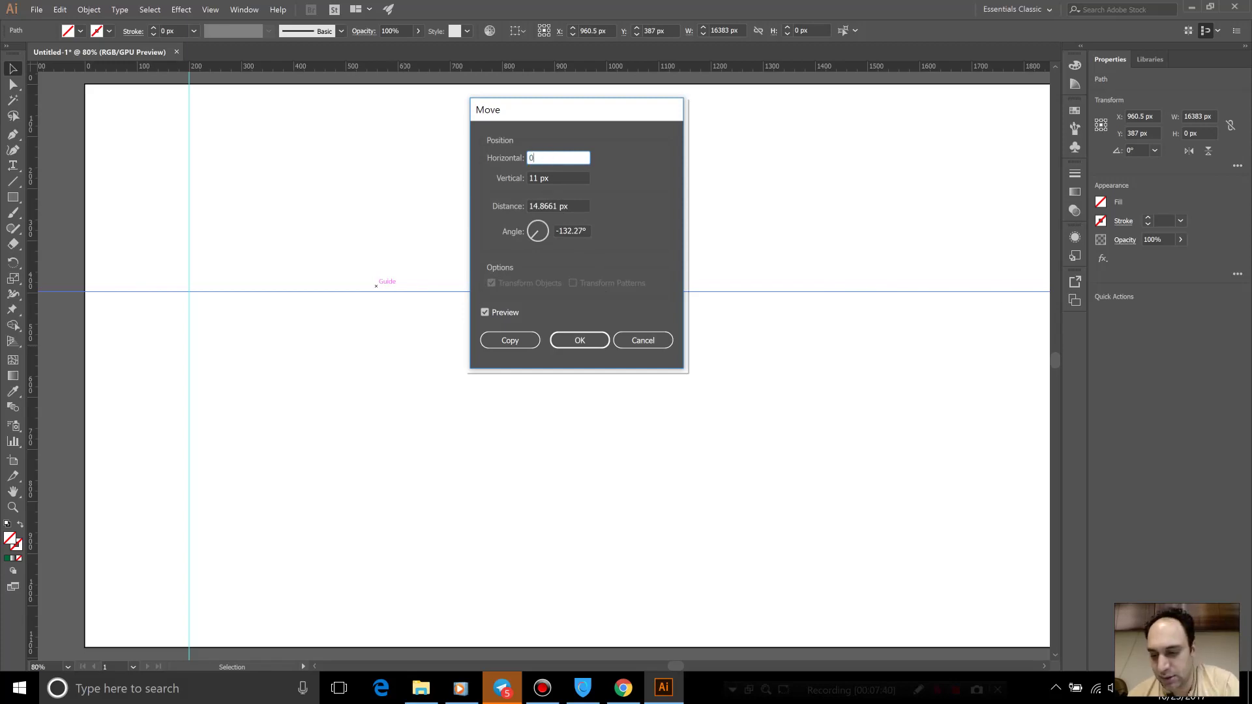
{"action": "left_click", "coordinate": [577, 178]}
{"action": "double_click", "coordinate": [566, 177]}
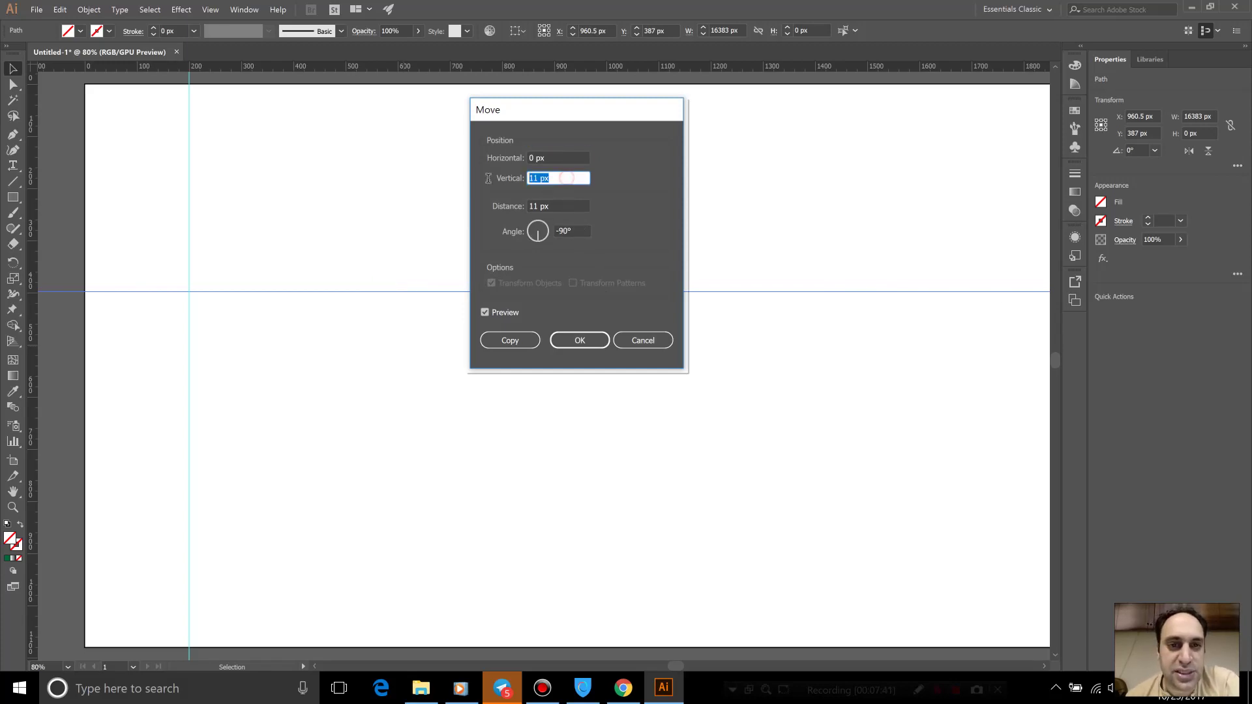
{"action": "type", "text": "50"}
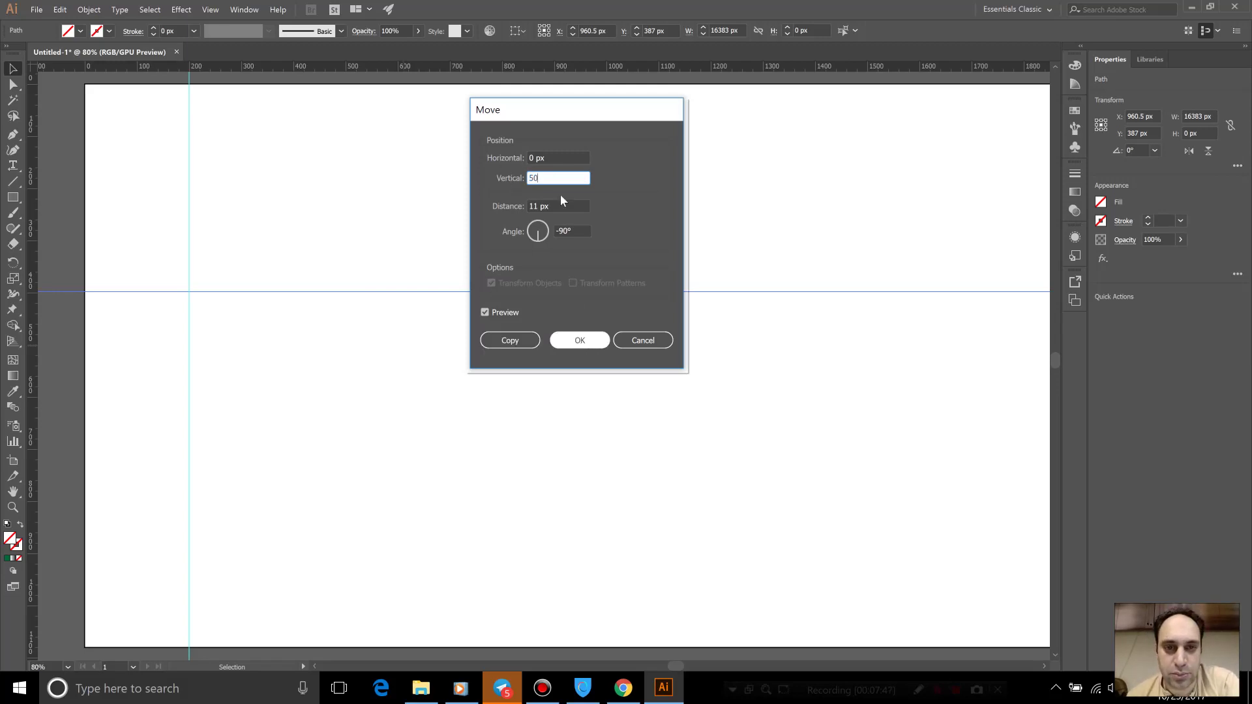
{"action": "type", "text": " mm"}
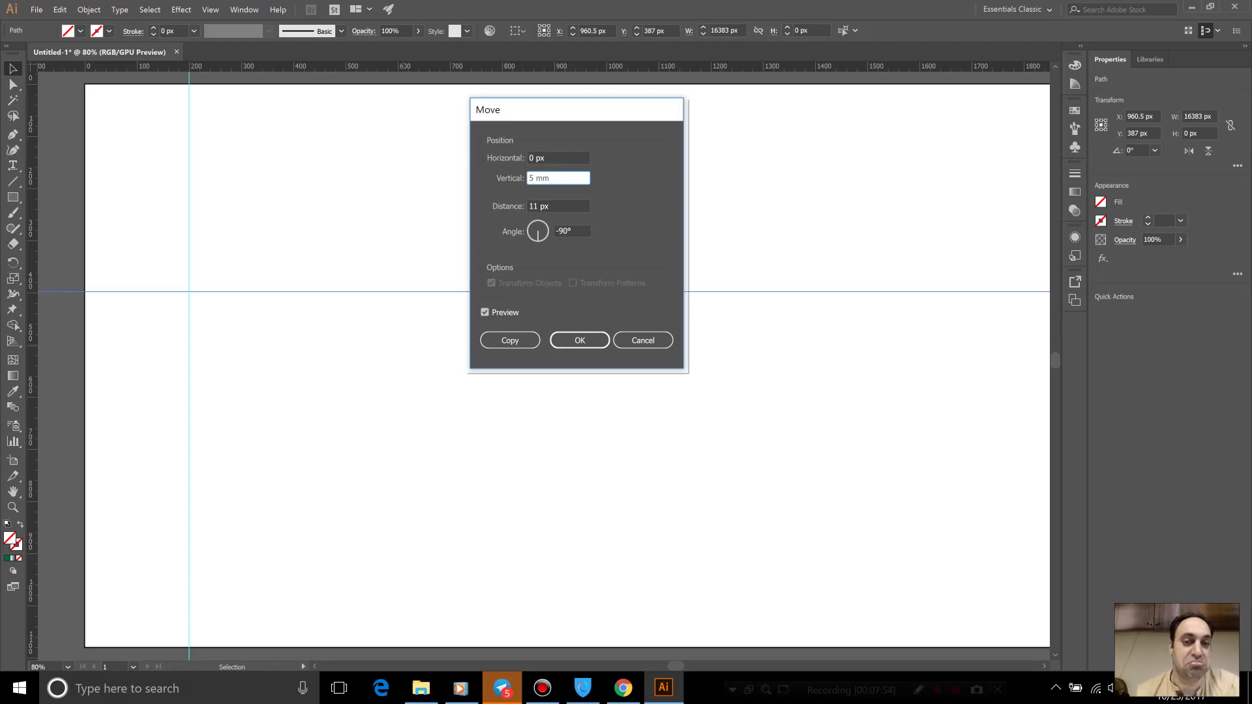
{"action": "left_click", "coordinate": [600, 340]}
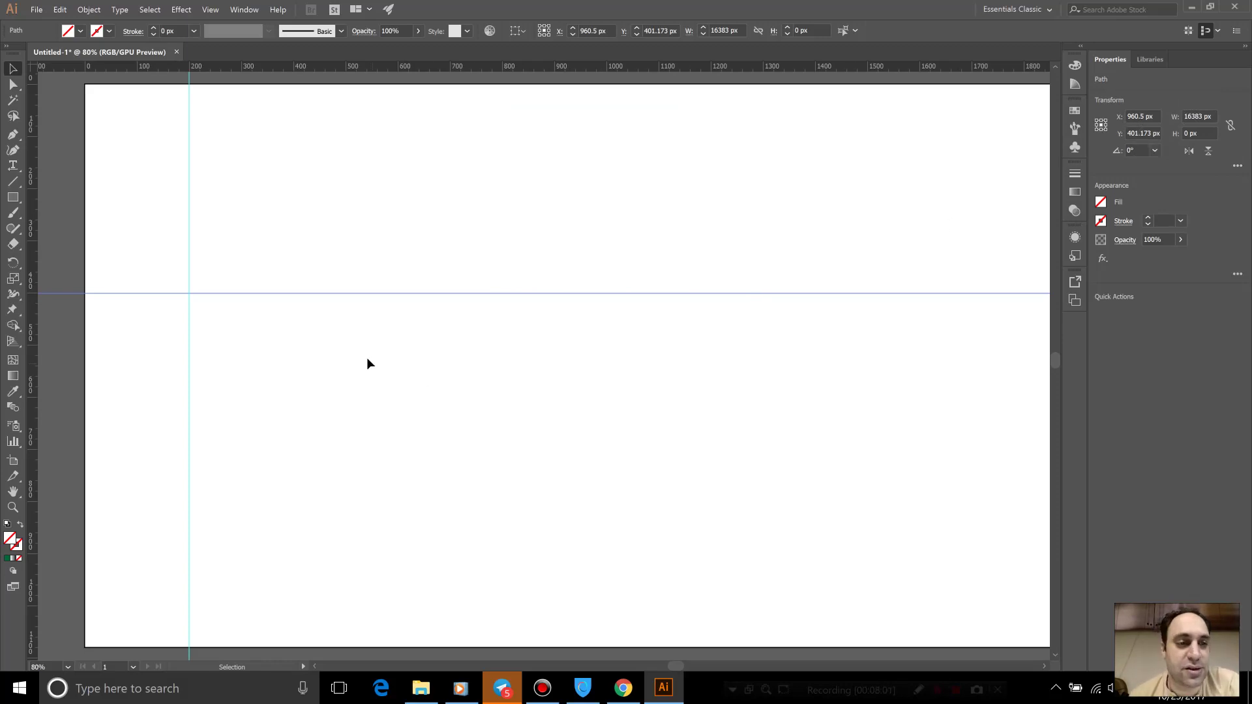
Undo that move and reopen the Move dialog for the reselected horizontal guide.
{"action": "key", "text": "ctrl+z"}
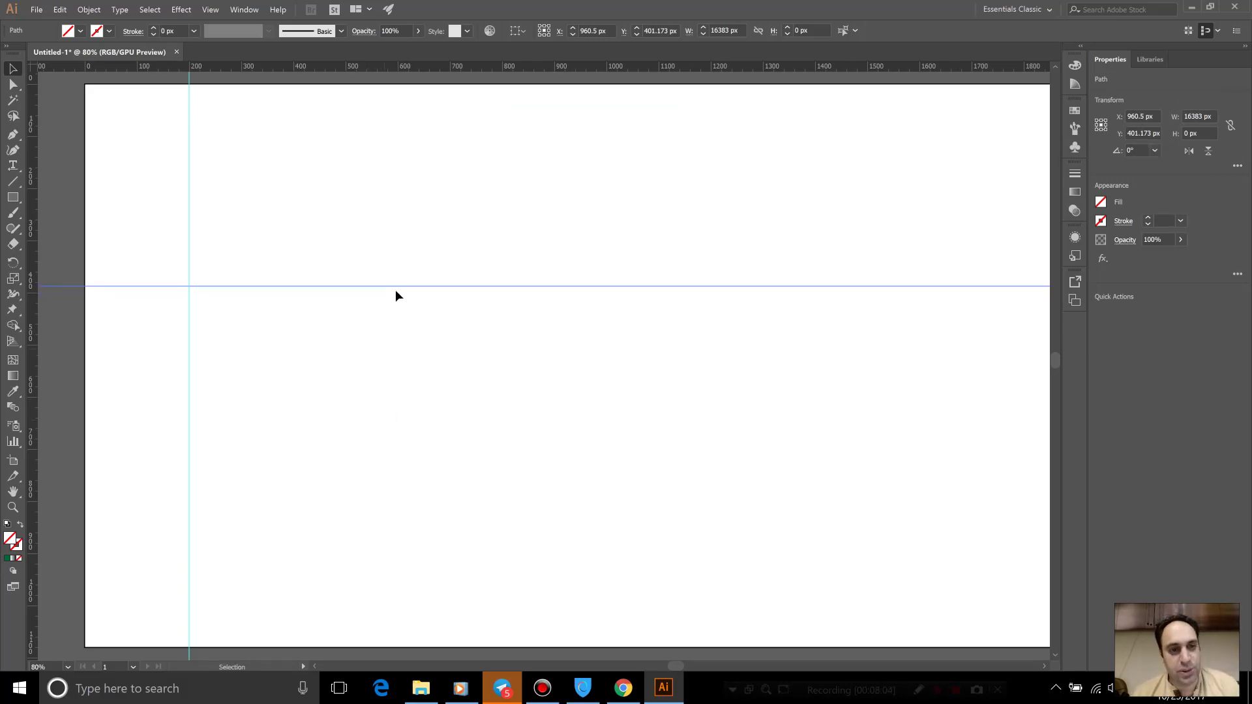
{"action": "type", "text": "387"}
{"action": "left_click", "coordinate": [405, 290]}
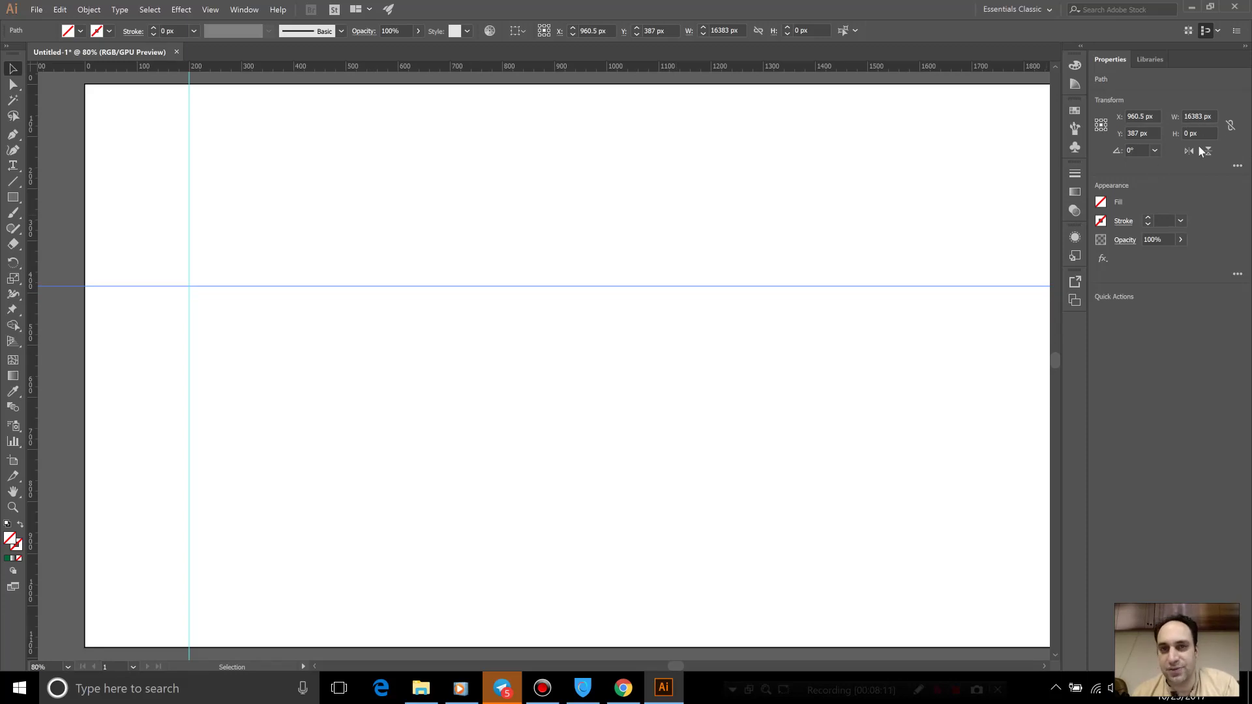
{"action": "key", "text": "Return"}
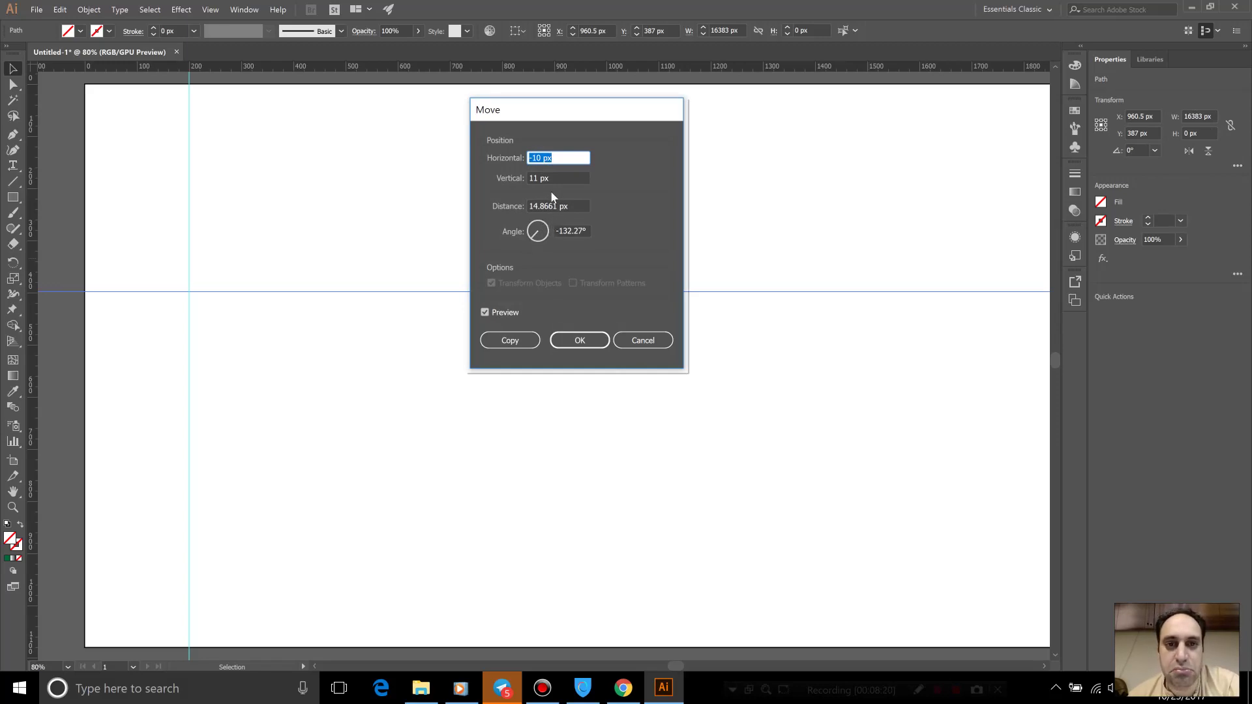
Set the Move dialog to angle 0°, horizontal 0 and distance 50 px.
{"action": "double_click", "coordinate": [571, 231]}
{"action": "type", "text": "0"}
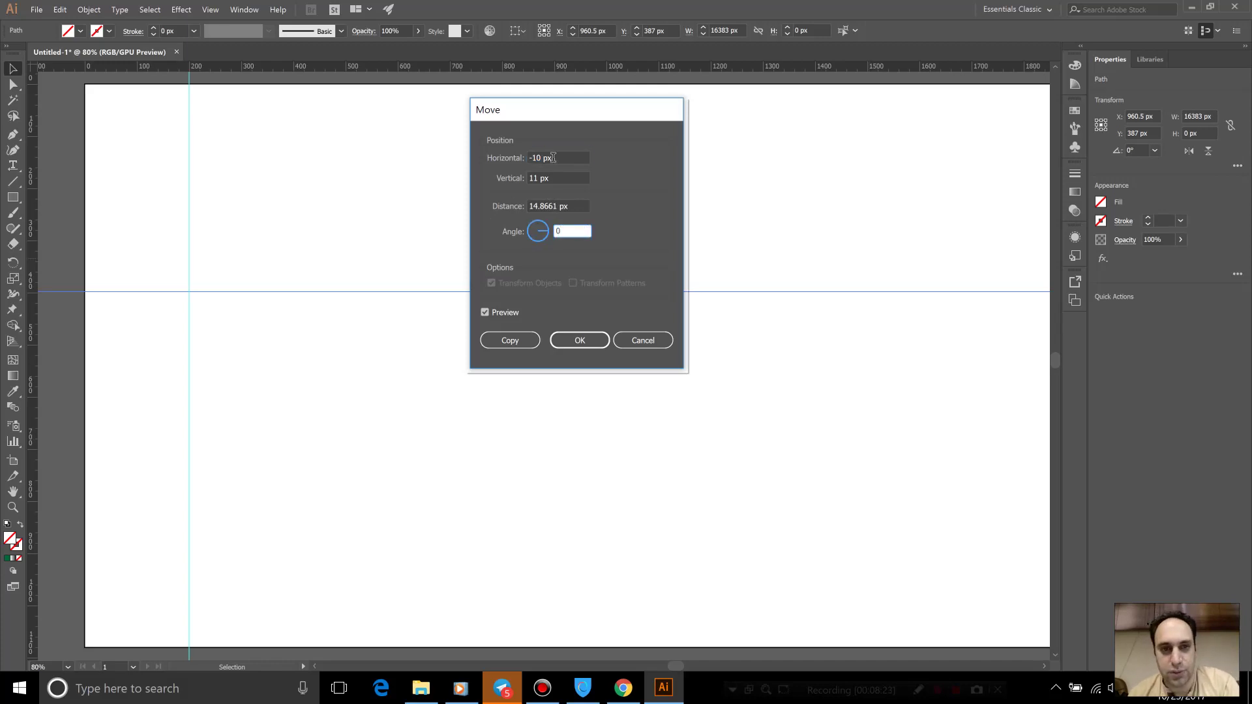
{"action": "left_click", "coordinate": [553, 158]}
{"action": "double_click", "coordinate": [582, 158]}
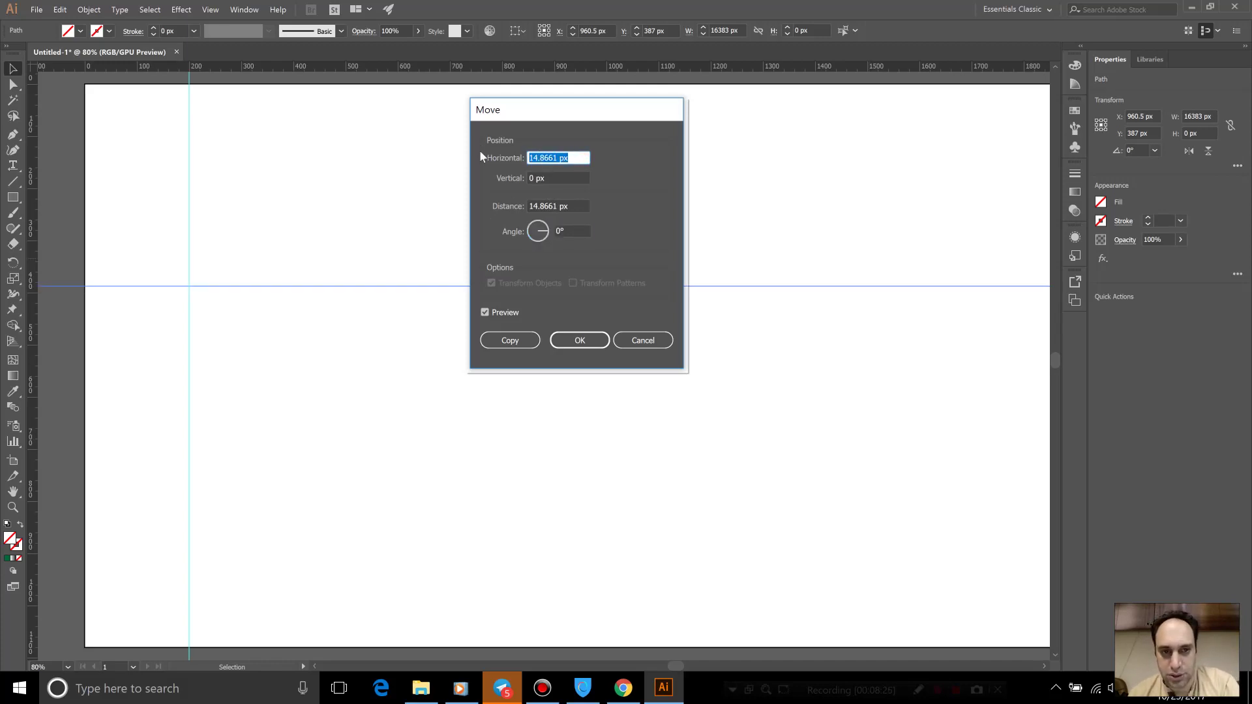
{"action": "type", "text": "0"}
{"action": "left_click", "coordinate": [558, 178]}
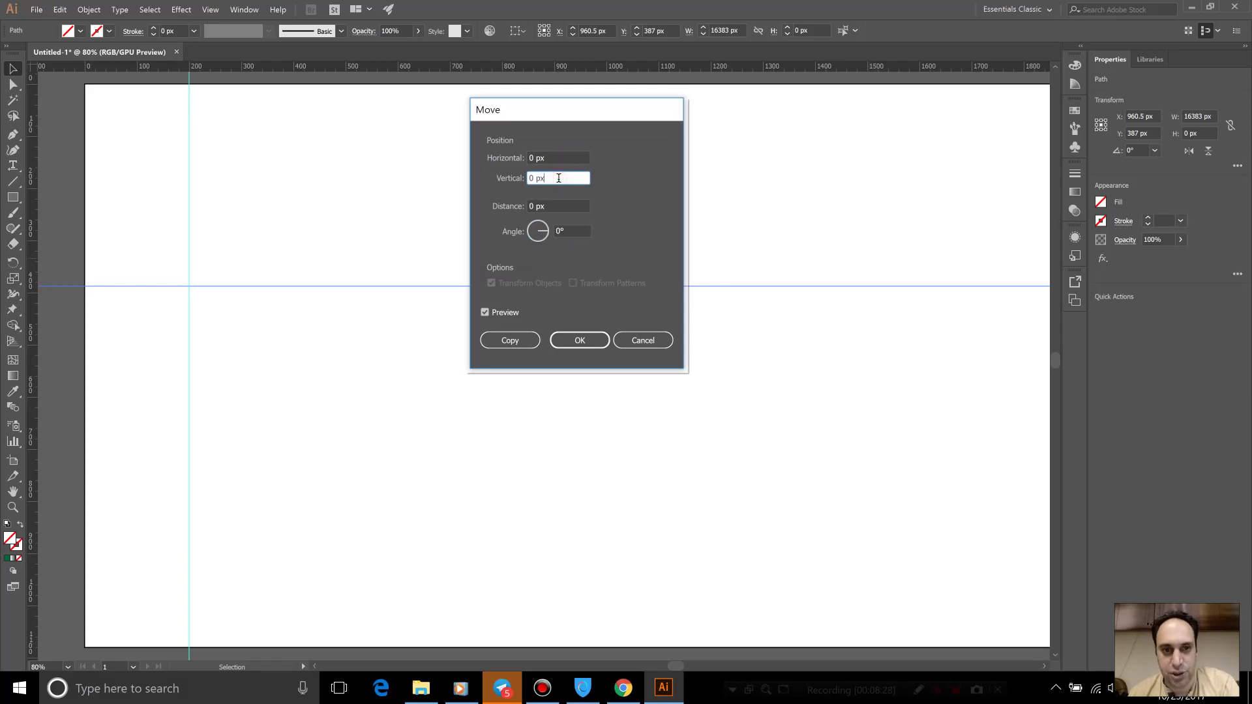
{"action": "double_click", "coordinate": [558, 178]}
{"action": "left_click", "coordinate": [551, 204]}
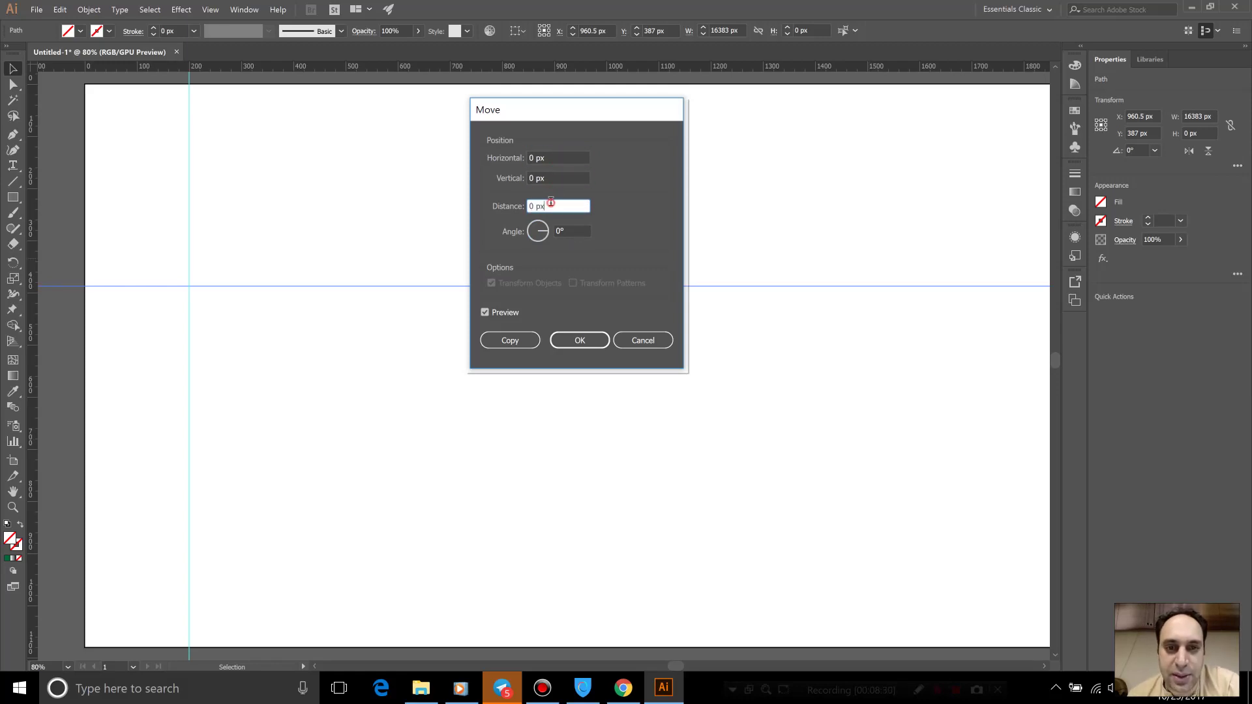
{"action": "double_click", "coordinate": [550, 203]}
{"action": "type", "text": "50"}
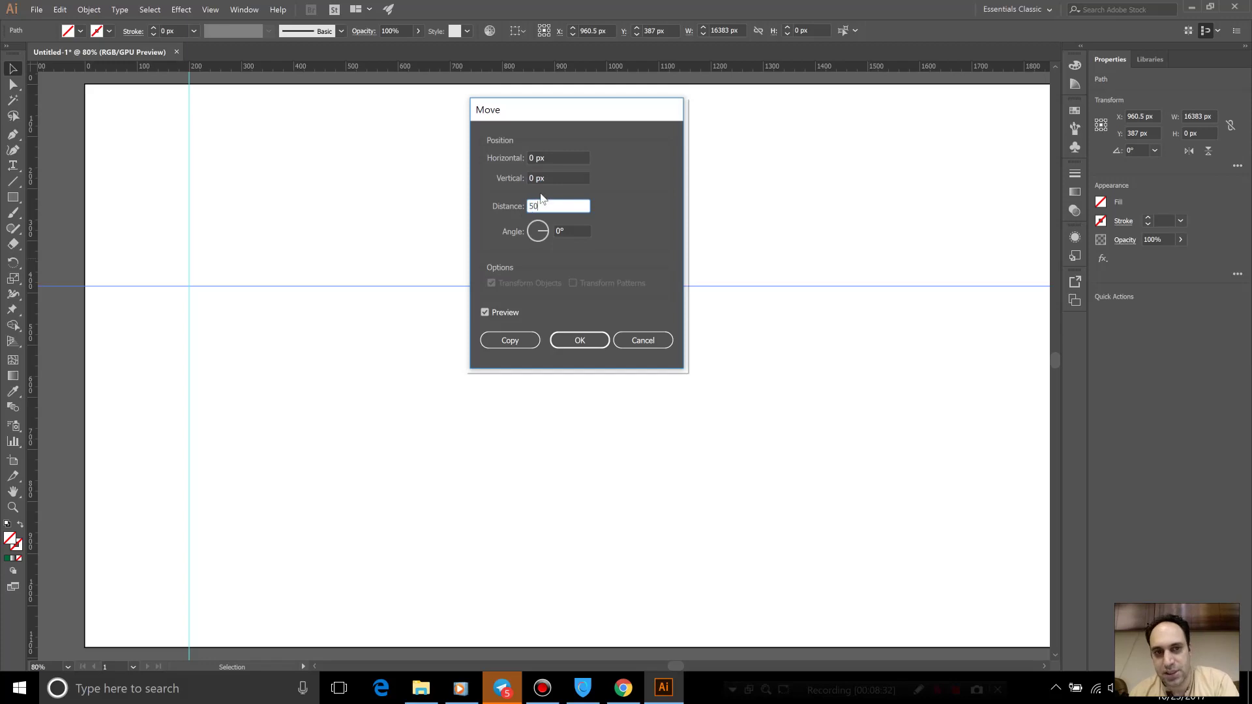
{"action": "left_click", "coordinate": [497, 313]}
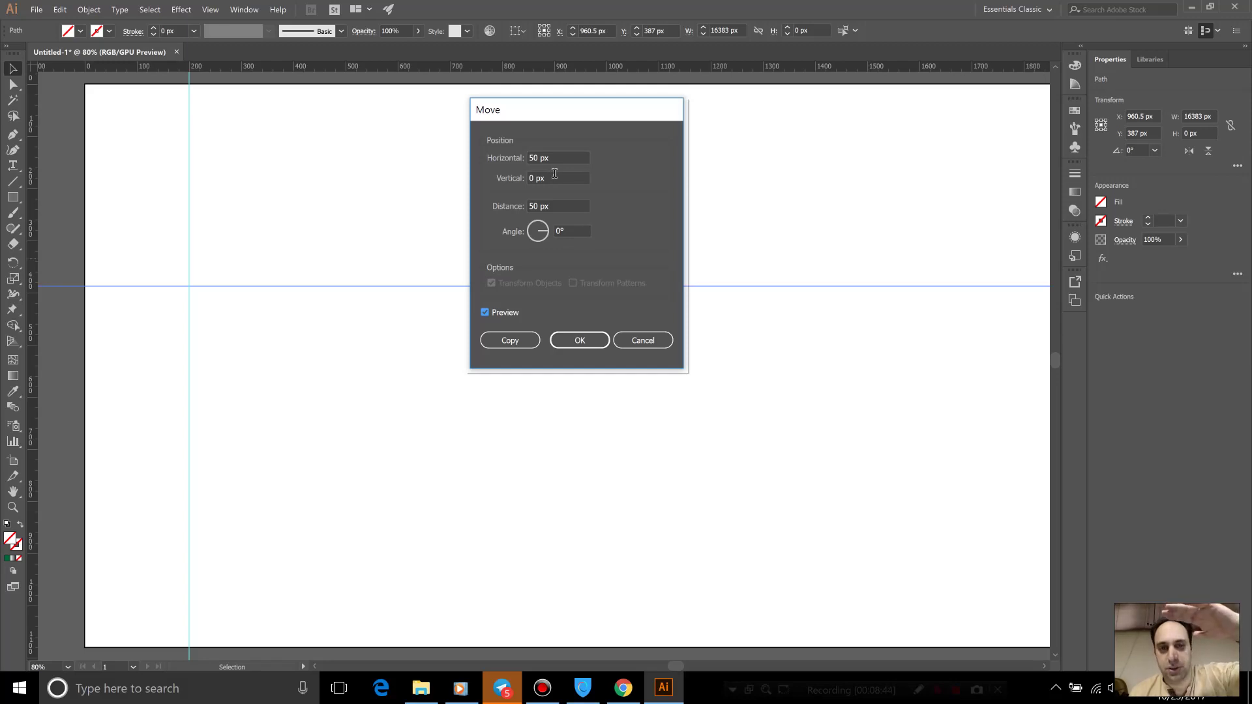
Change the angle to 90°, compare with Preview, and copy the line 50 px higher.
{"action": "left_click", "coordinate": [537, 235]}
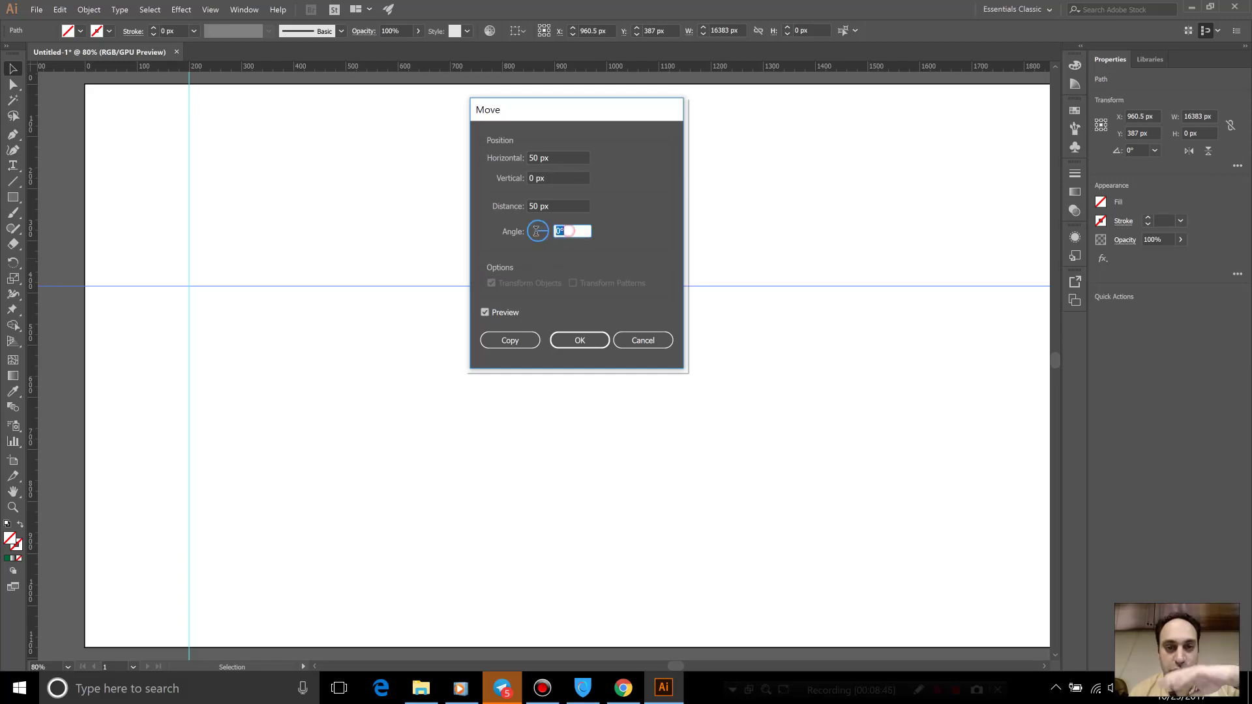
{"action": "type", "text": "9"}
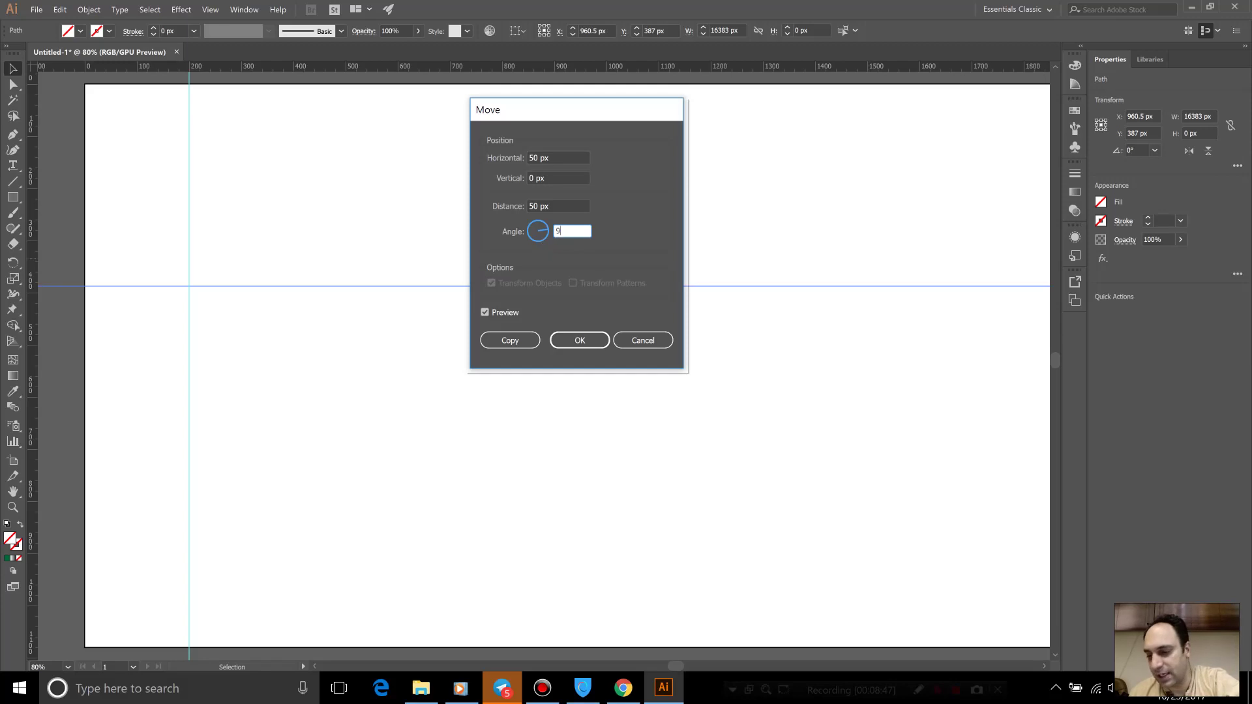
{"action": "type", "text": "0"}
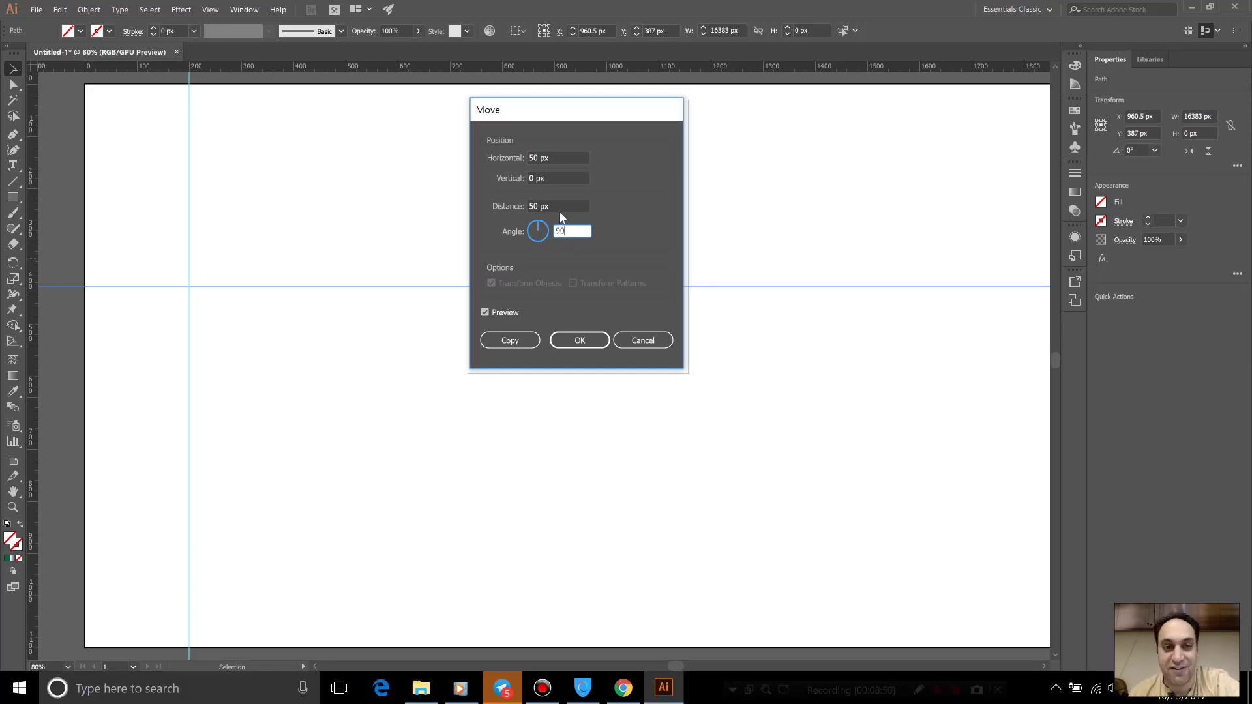
{"action": "left_click", "coordinate": [560, 206]}
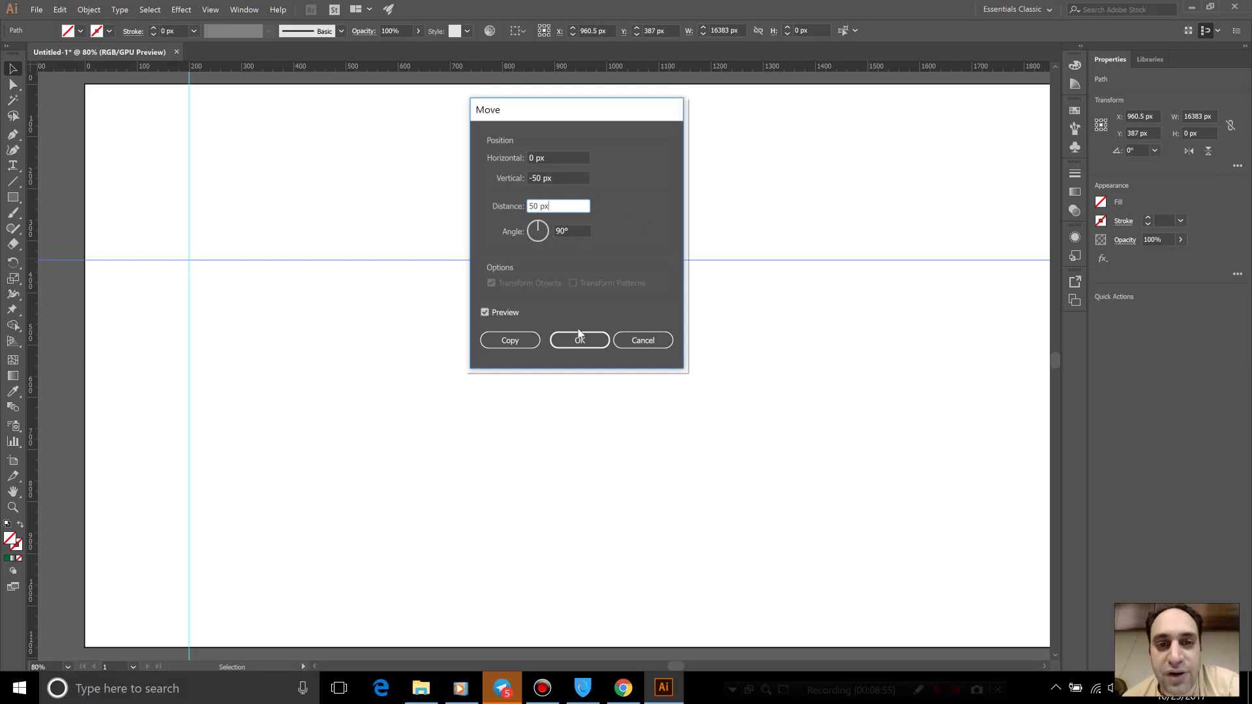
{"action": "left_click", "coordinate": [509, 313]}
{"action": "left_click", "coordinate": [509, 312]}
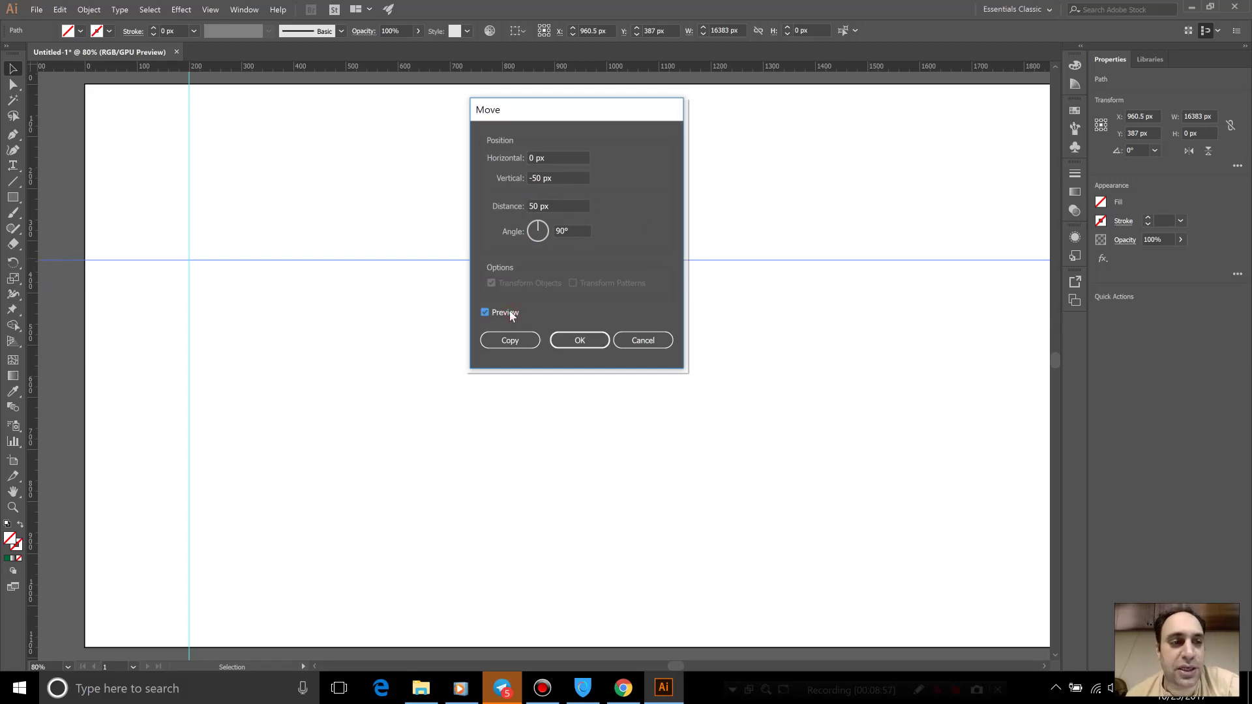
{"action": "left_click", "coordinate": [510, 313]}
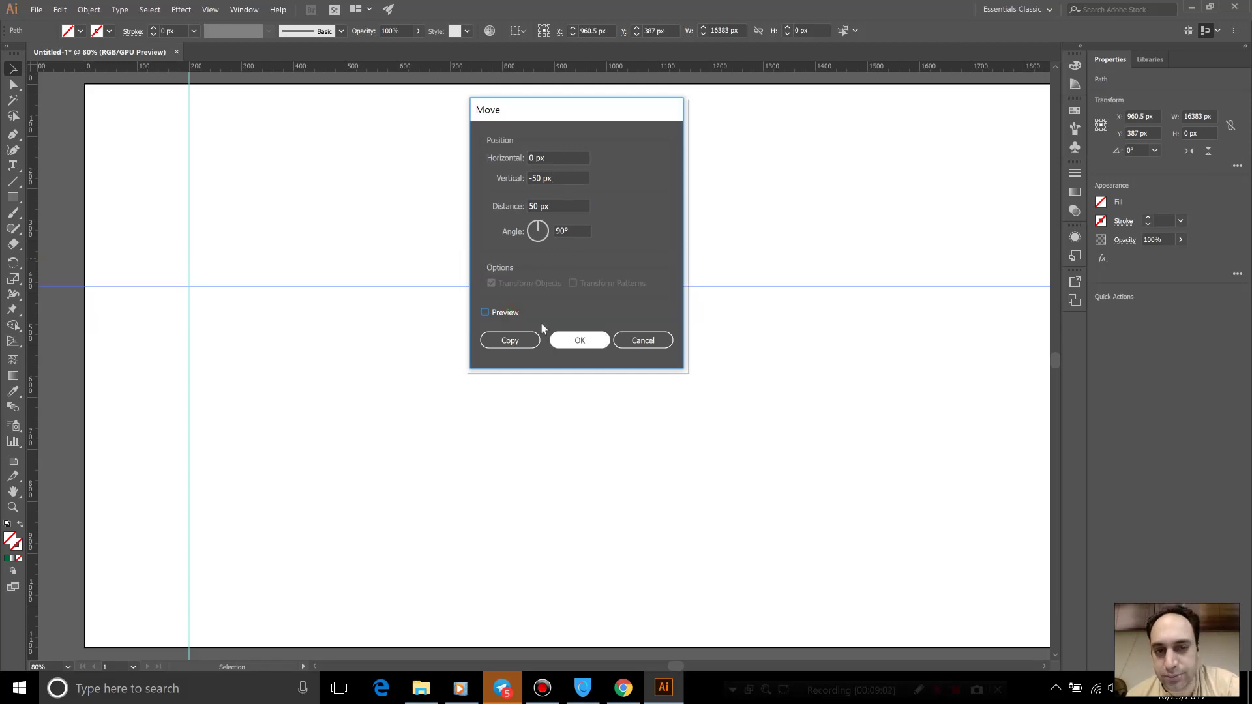
{"action": "left_click", "coordinate": [510, 314]}
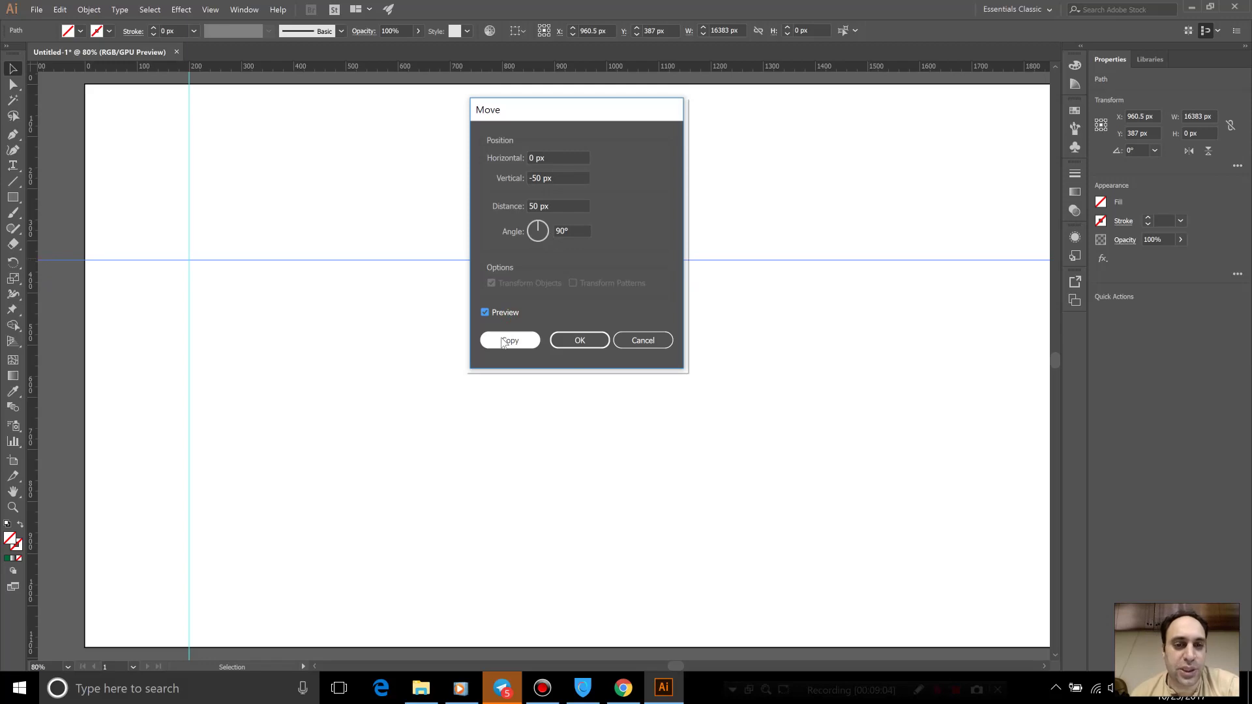
{"action": "left_click", "coordinate": [507, 339]}
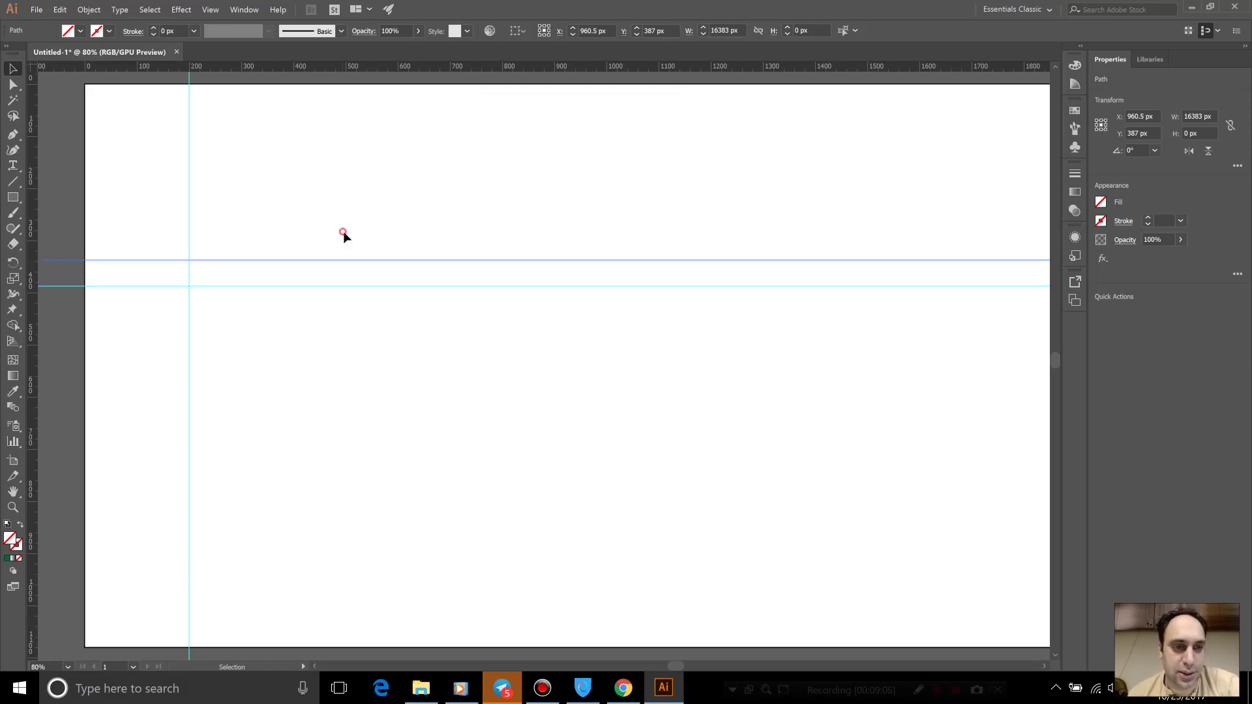
Convert both lines into guides with Ctrl+5 and delete the lower horizontal guide.
{"action": "left_click_drag", "start_coordinate": [341, 232], "coordinate": [395, 371]}
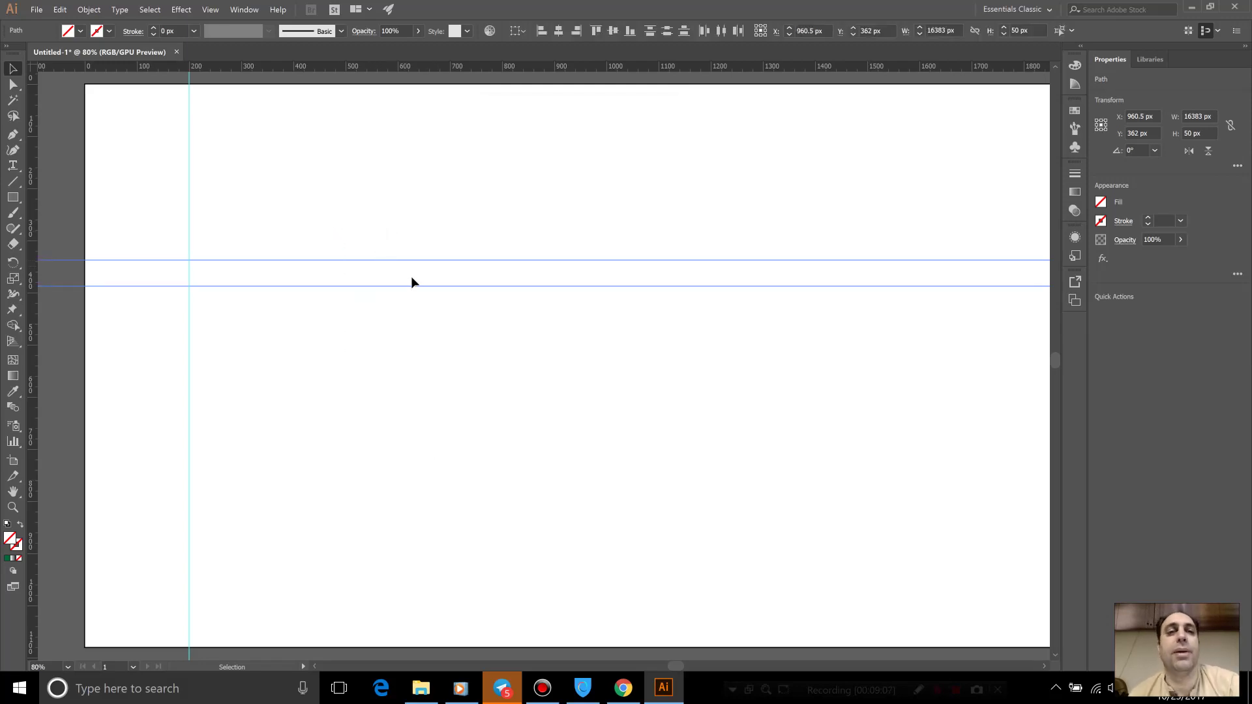
{"action": "key", "text": "ctrl+5"}
{"action": "left_click", "coordinate": [391, 369]}
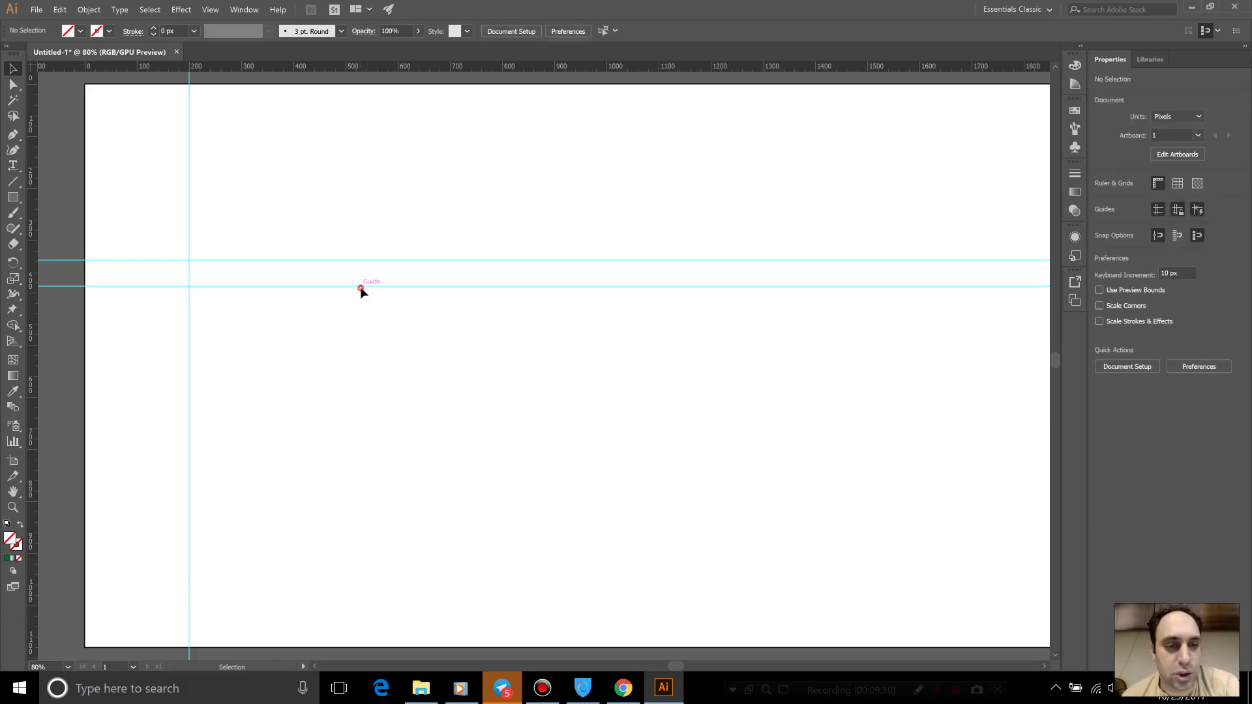
{"action": "left_click", "coordinate": [360, 287]}
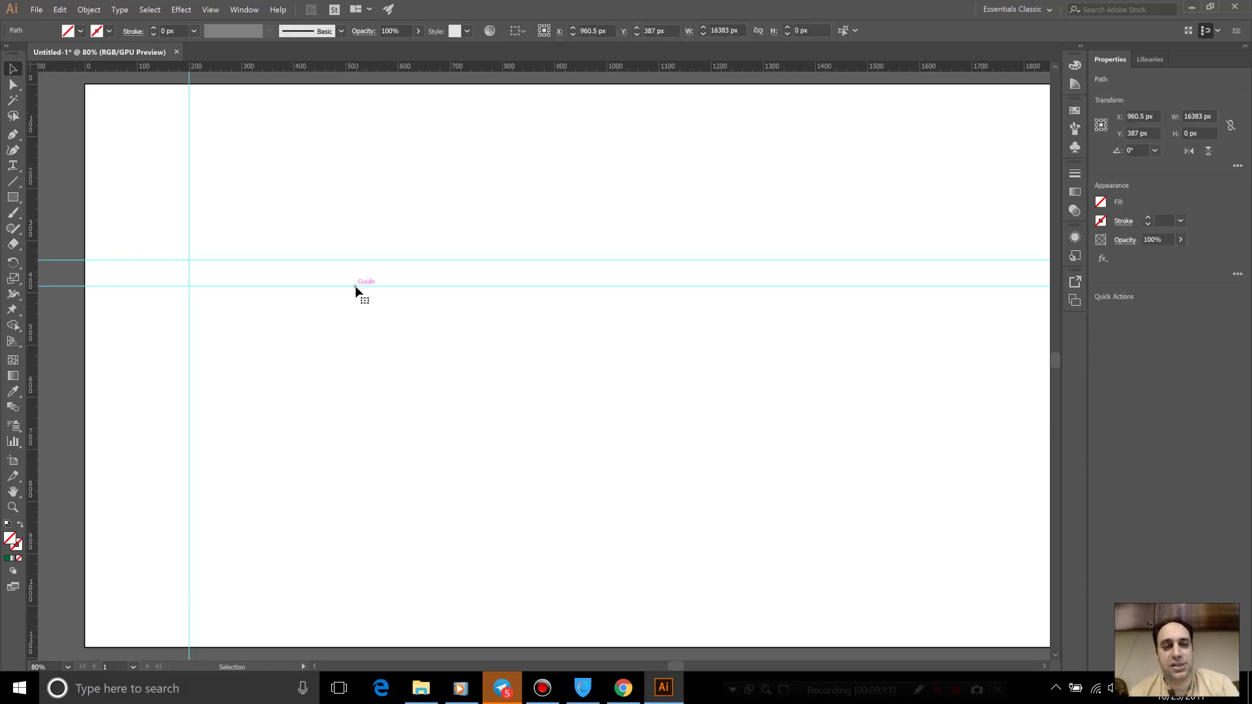
{"action": "left_click", "coordinate": [355, 287]}
{"action": "key", "text": "Delete"}
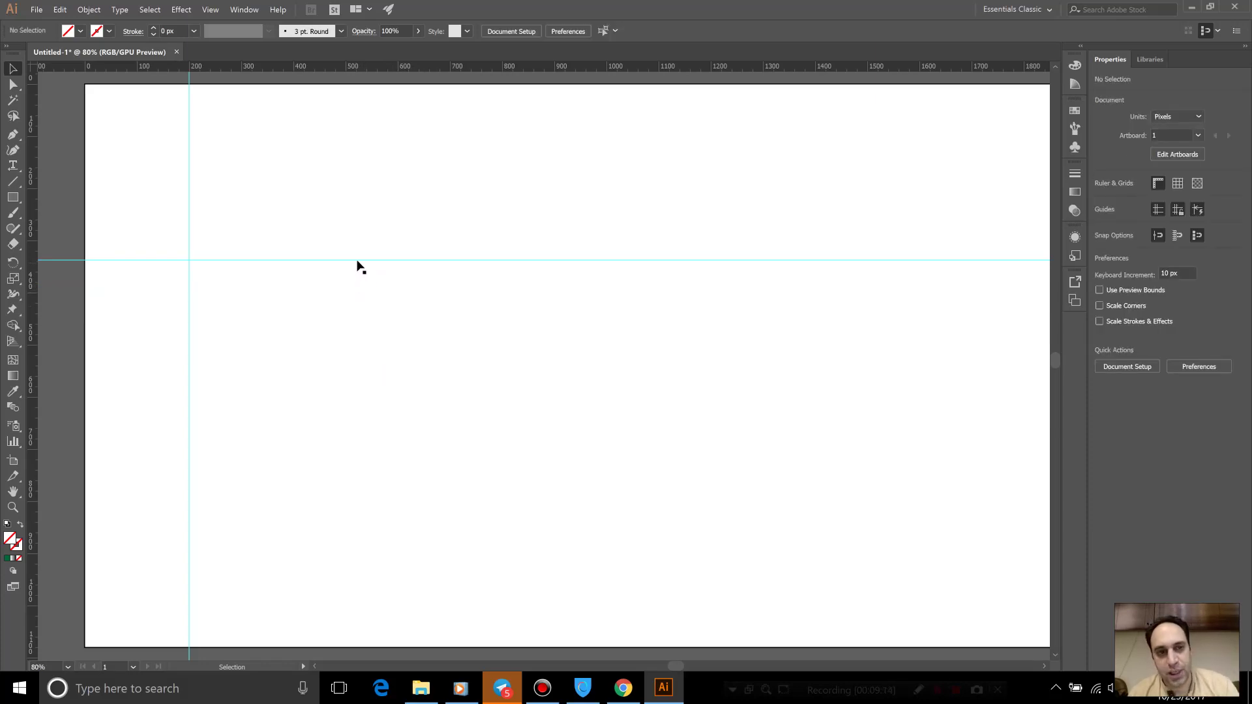
Delete the remaining horizontal guides and the vertical guide.
{"action": "left_click_drag", "start_coordinate": [357, 261], "coordinate": [354, 357]}
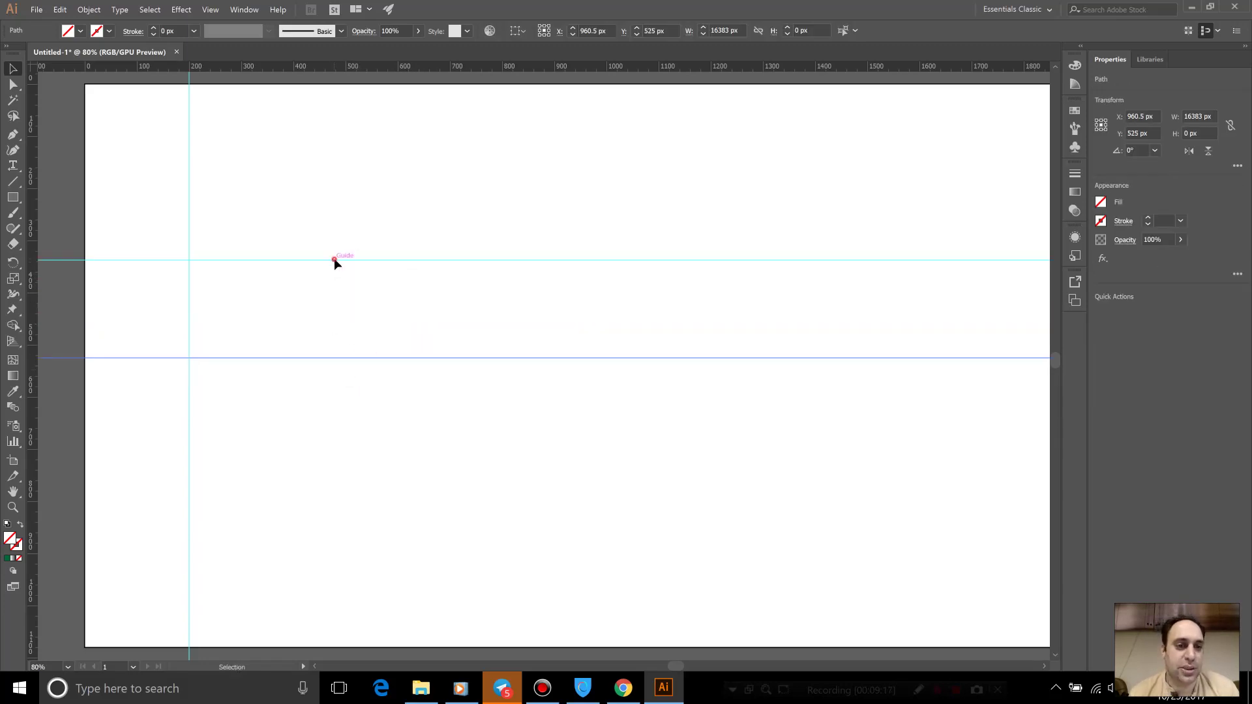
{"action": "mouse_move", "coordinate": [339, 216]}
{"action": "left_mouse_down"}
{"action": "mouse_move", "coordinate": [367, 437]}
{"action": "mouse_move", "coordinate": [339, 390]}
{"action": "left_mouse_up"}
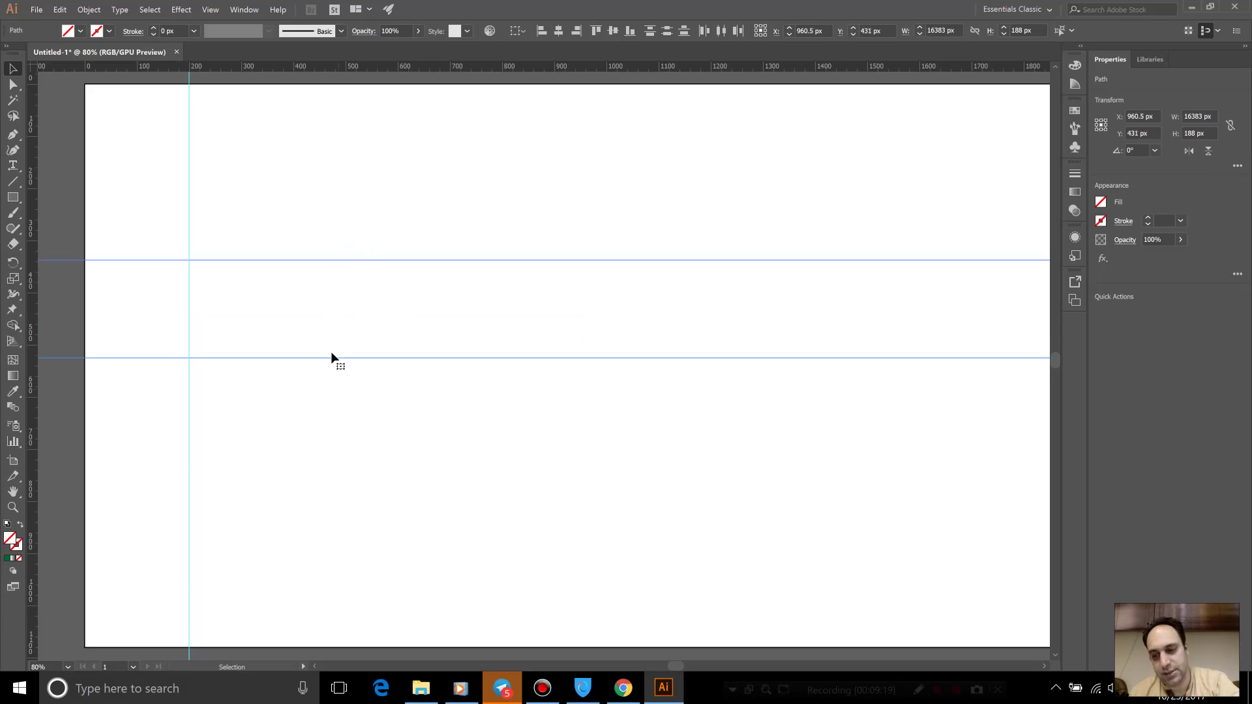
{"action": "key", "text": "Delete"}
{"action": "left_click_drag", "start_coordinate": [262, 198], "coordinate": [135, 397]}
{"action": "key", "text": "Delete"}
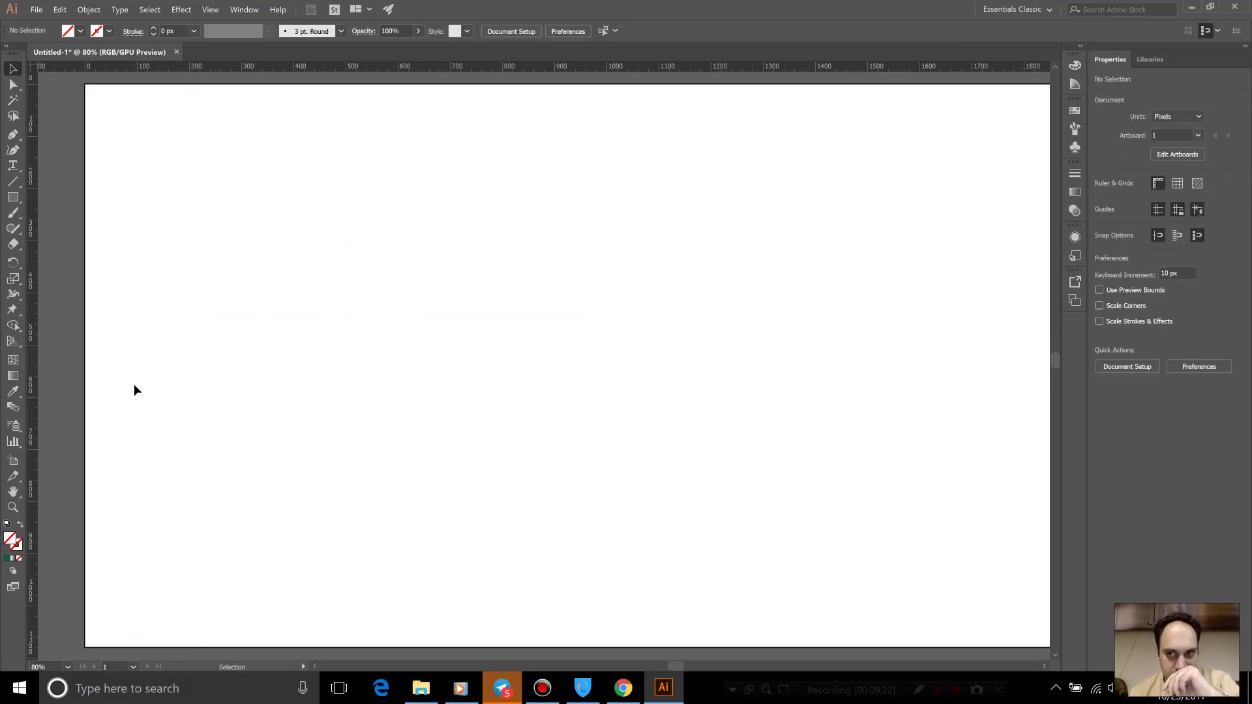
{"action": "scroll", "coordinate": [192, 355], "scroll_direction": "right", "scroll_amount": 1}
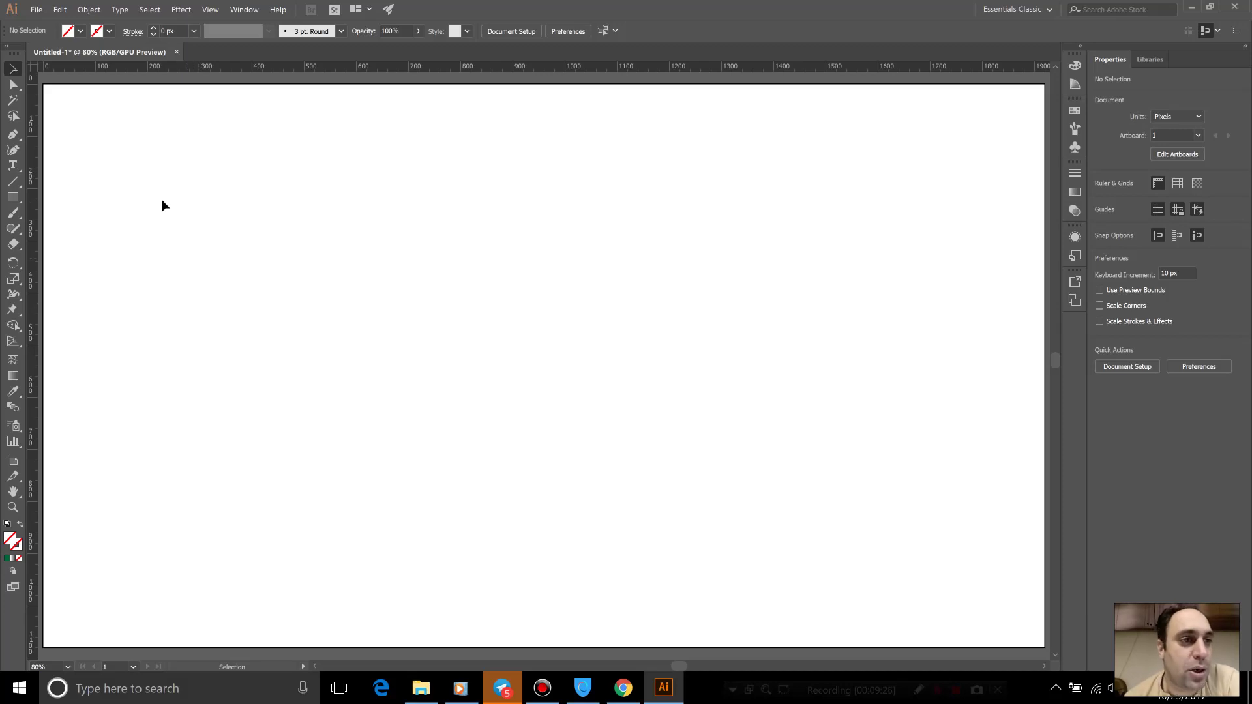
Draw a 1287 × 697 px rectangle with the Rectangle Tool.
{"action": "left_click", "coordinate": [13, 197]}
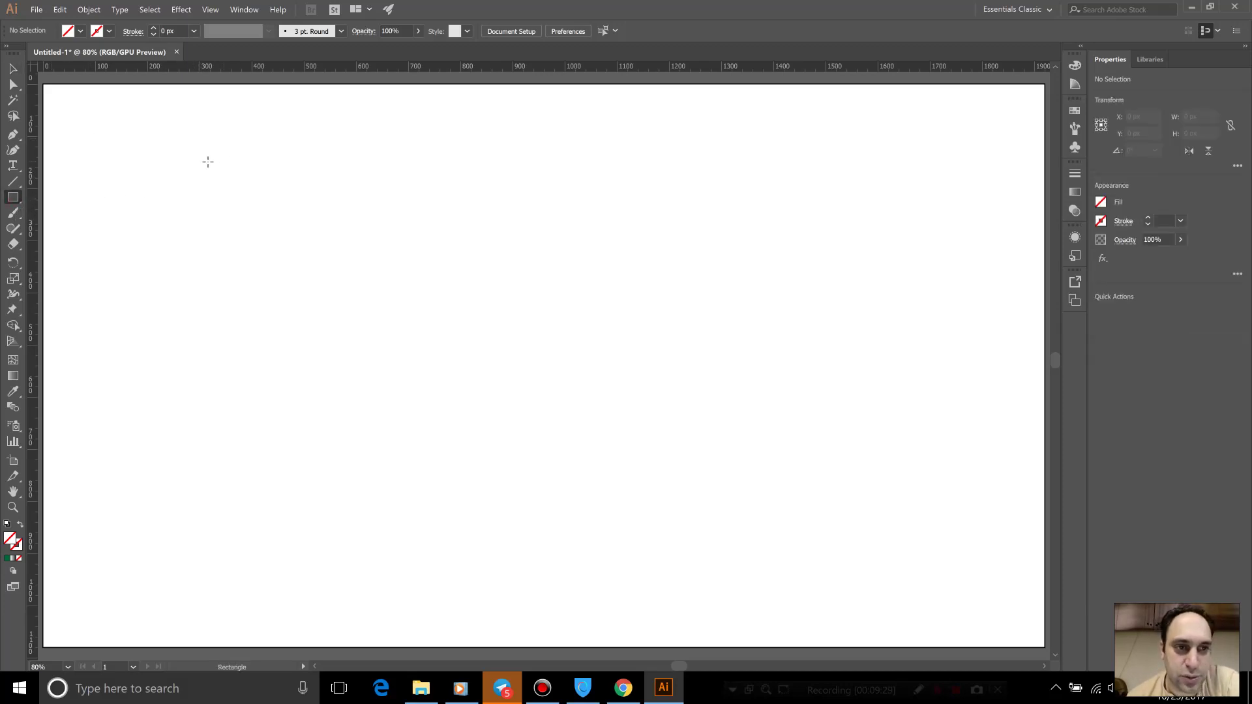
{"action": "left_click_drag", "start_coordinate": [207, 161], "coordinate": [879, 525]}
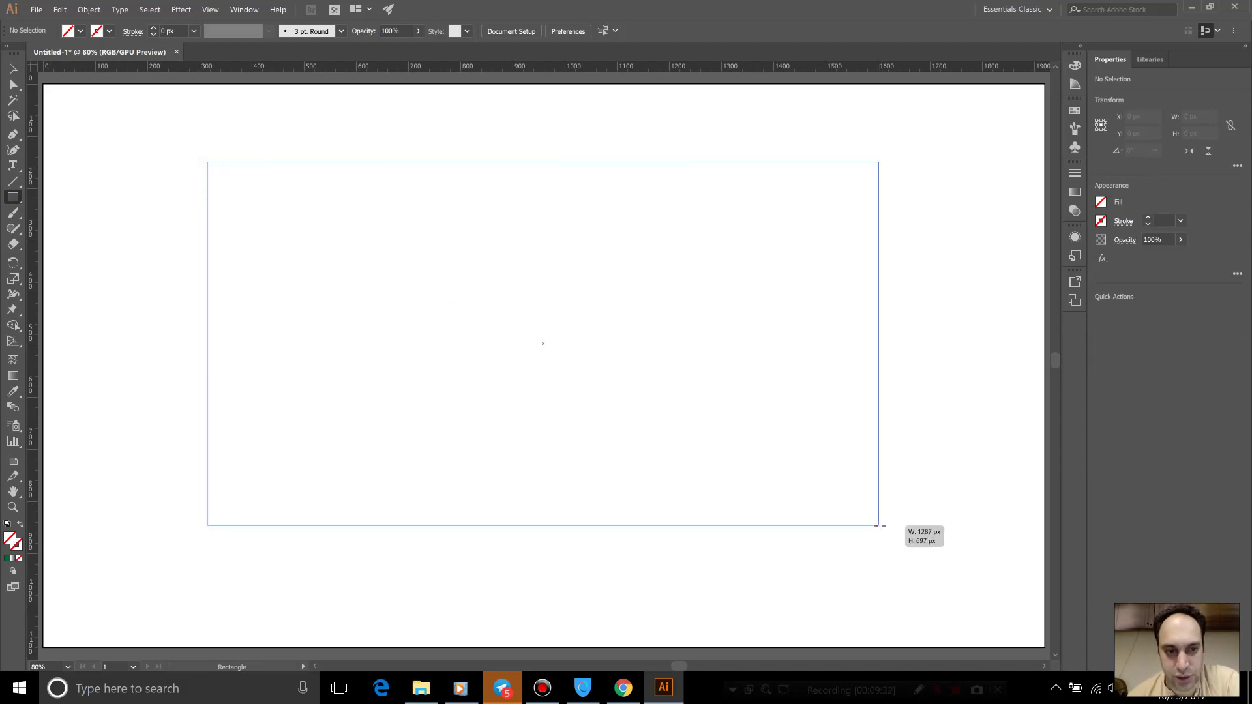
{"action": "left_click", "coordinate": [14, 69]}
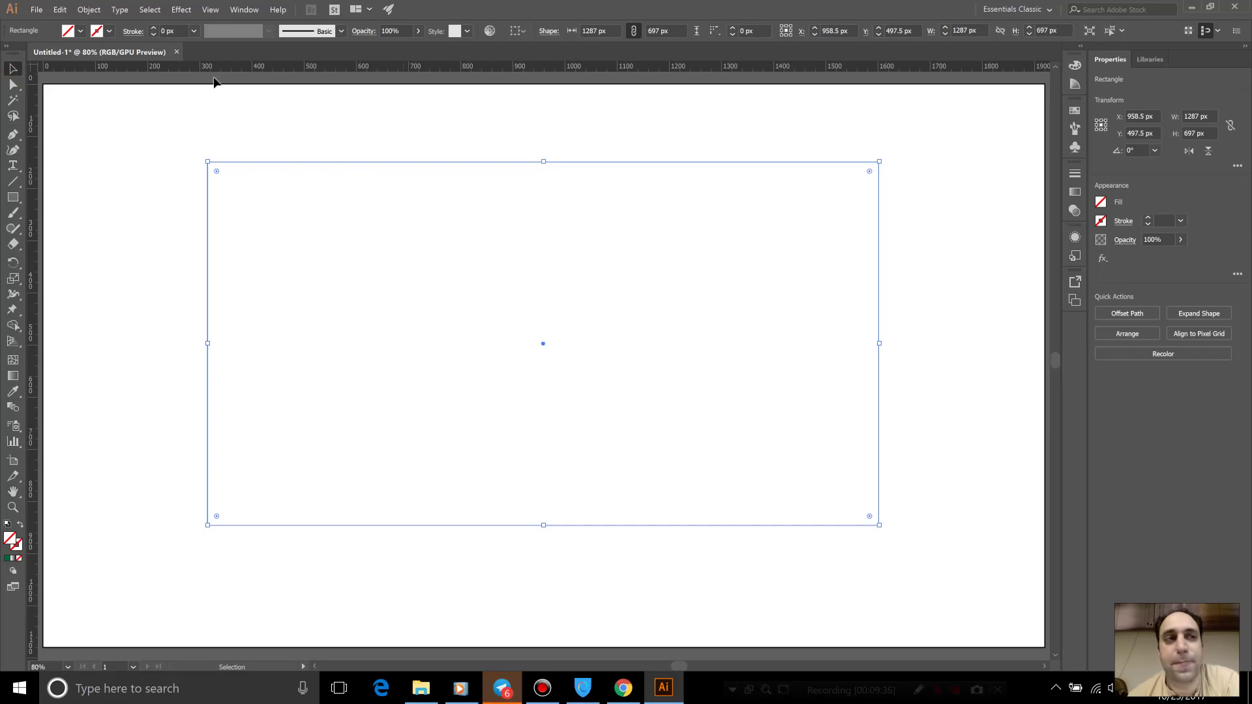
Open Split Into Grid with Preview on and set 5 rows and 4 columns.
{"action": "left_click", "coordinate": [88, 9]}
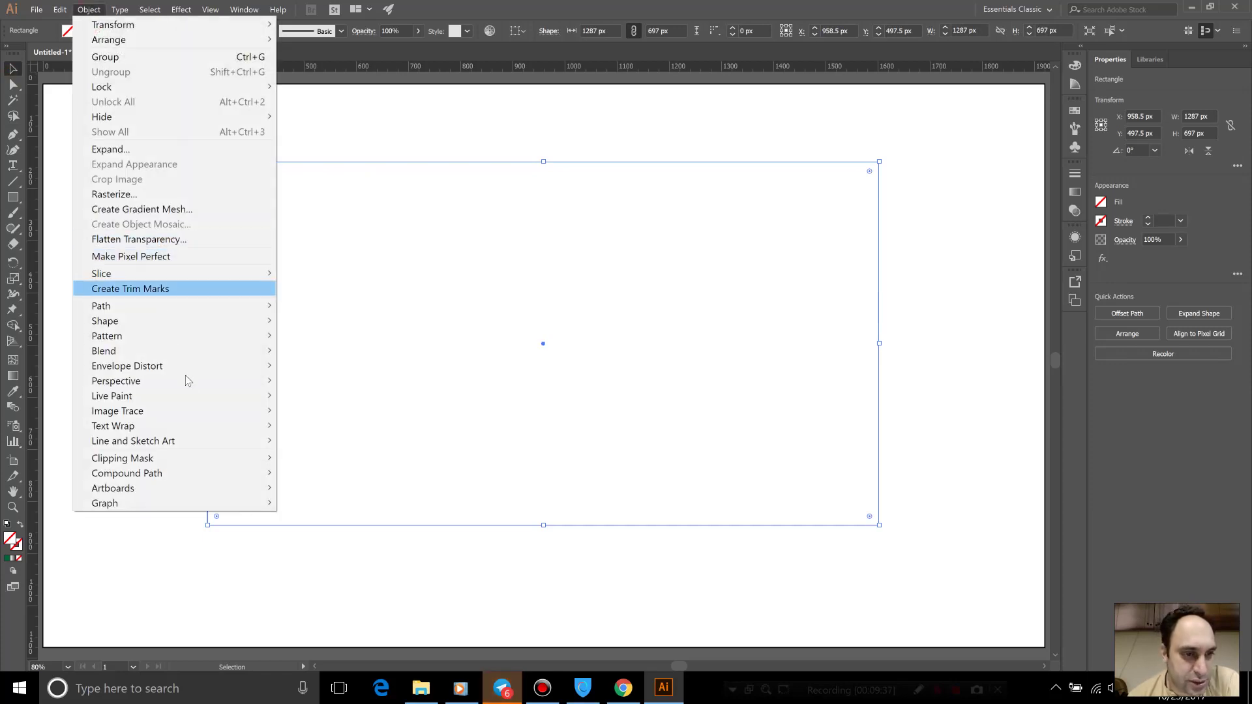
{"action": "mouse_move", "coordinate": [100, 305]}
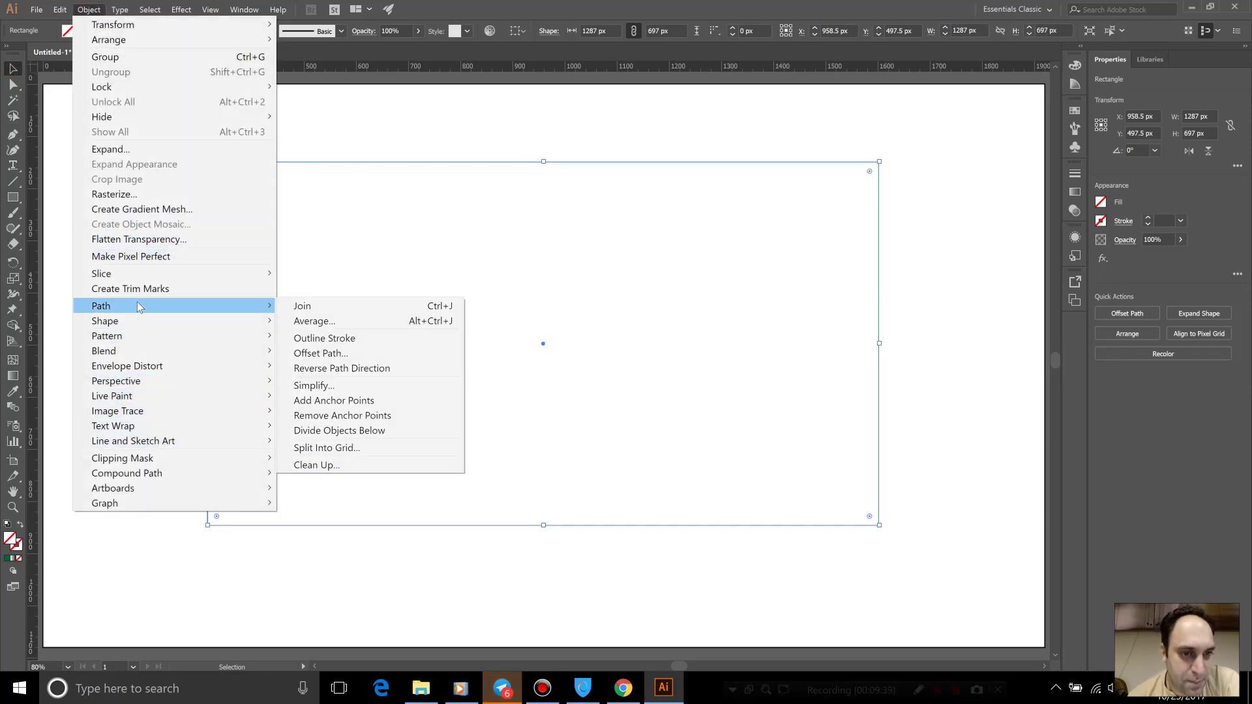
{"action": "left_click", "coordinate": [400, 449]}
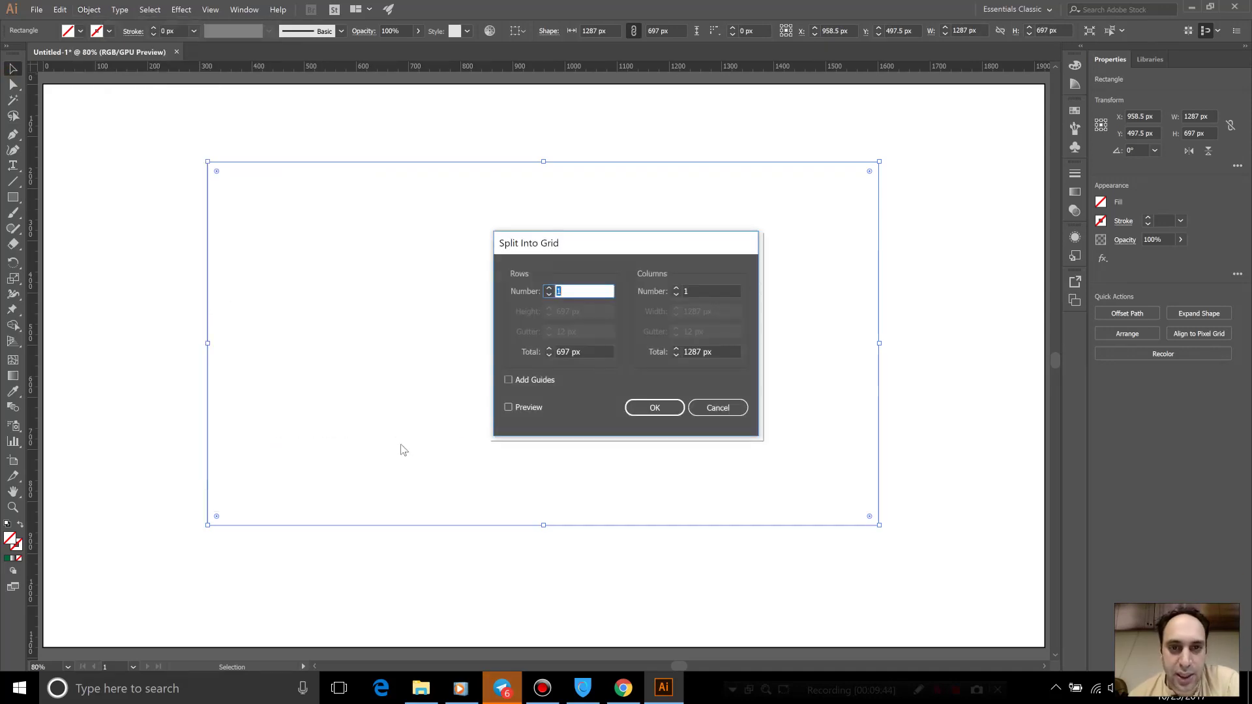
{"action": "left_click_drag", "start_coordinate": [572, 243], "coordinate": [488, 221]}
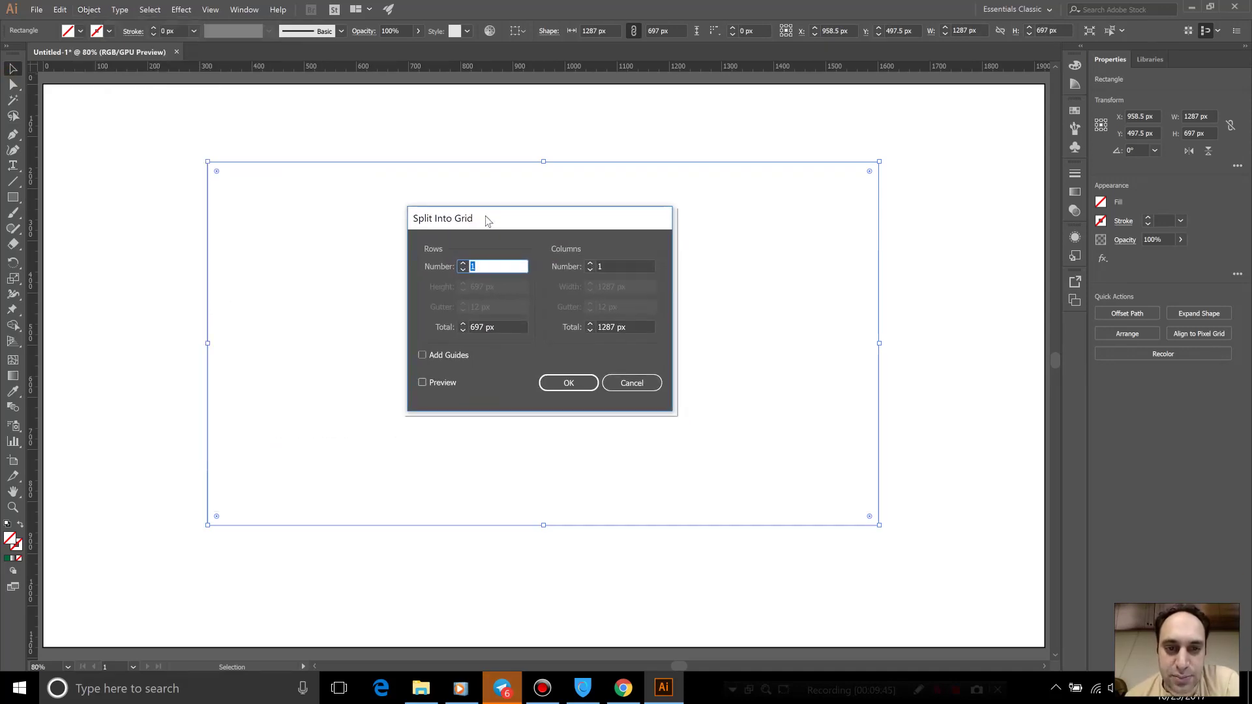
{"action": "left_click", "coordinate": [436, 382]}
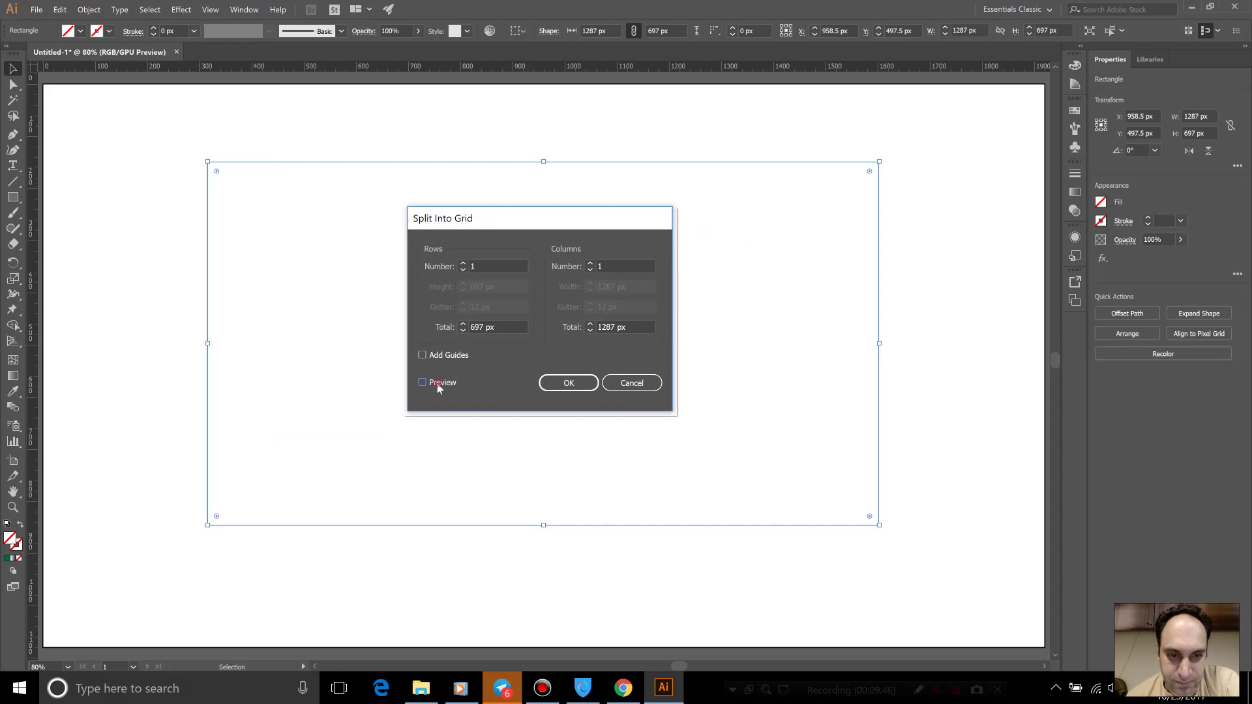
{"action": "left_click", "coordinate": [459, 266]}
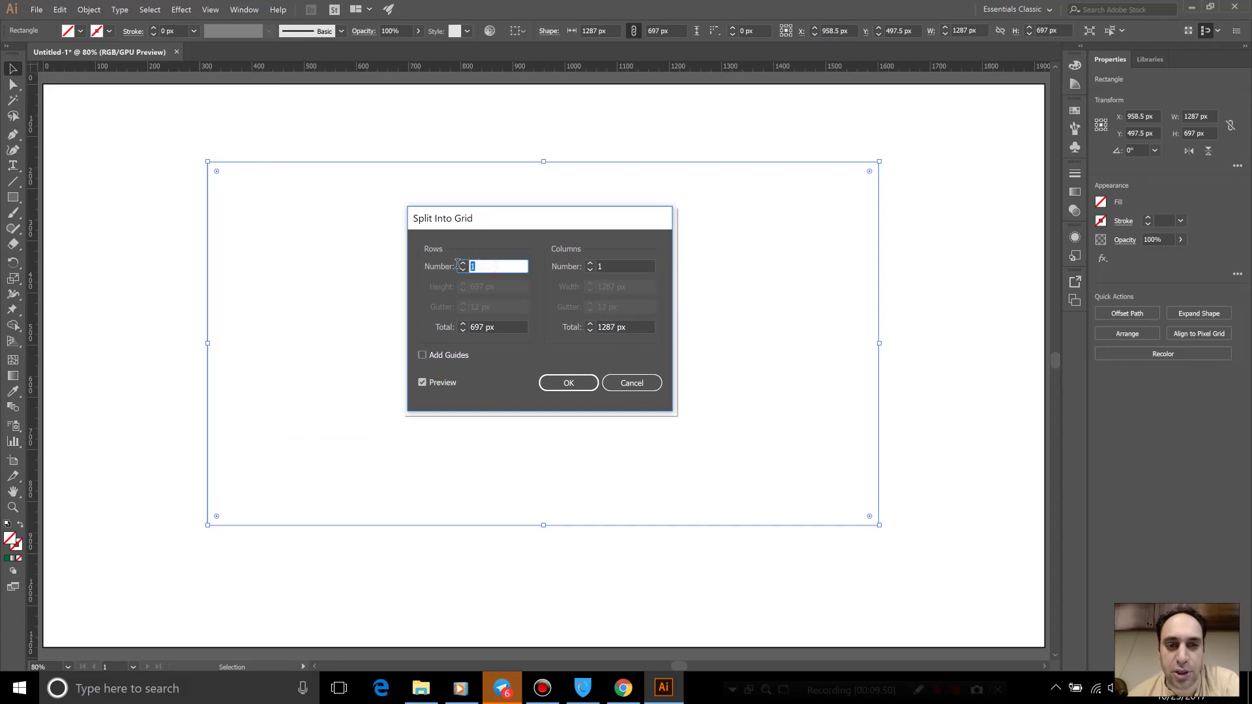
{"action": "type", "text": "5"}
{"action": "left_click", "coordinate": [622, 267]}
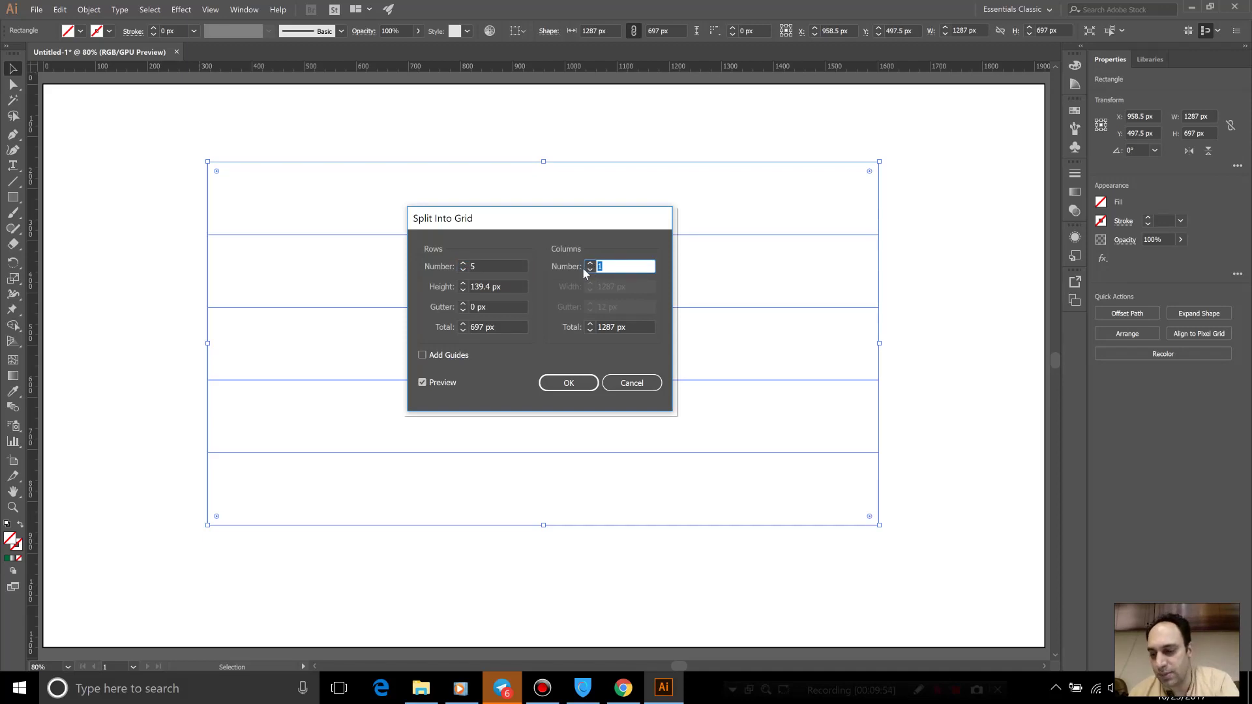
{"action": "type", "text": "4"}
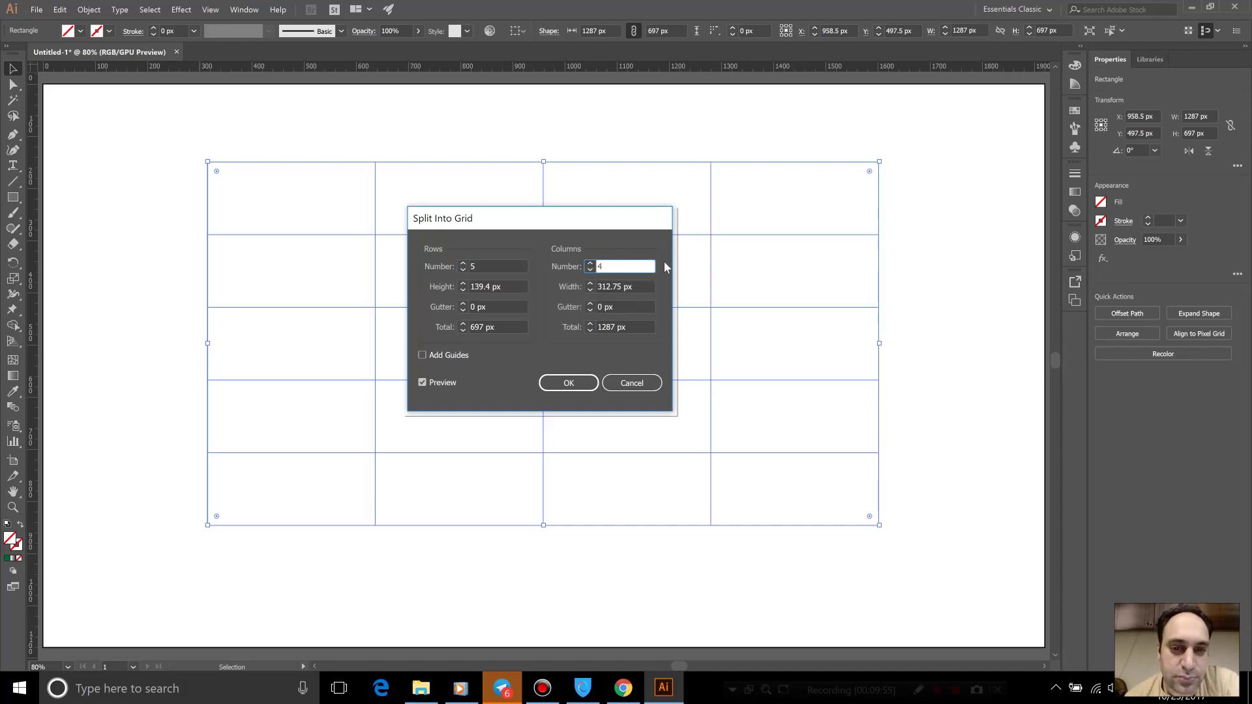
Set both the row and column gutters to 10 px.
{"action": "left_click", "coordinate": [463, 304]}
{"action": "left_click", "coordinate": [463, 303]}
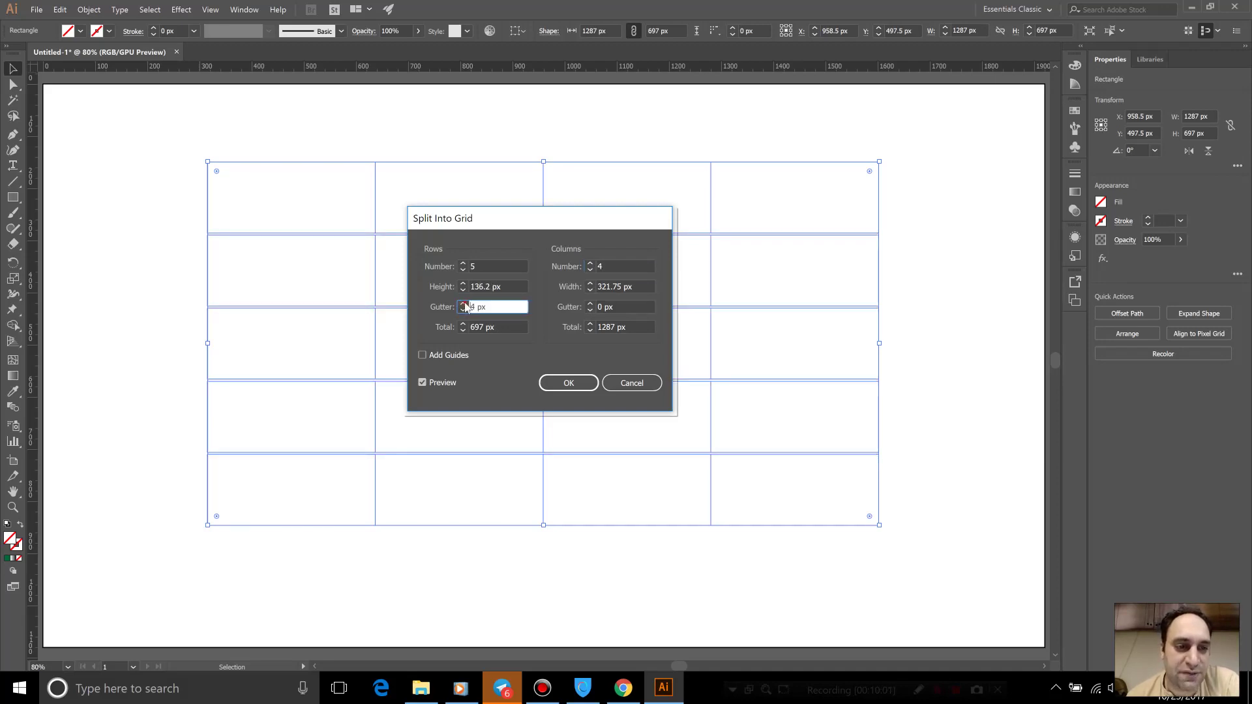
{"action": "left_click", "coordinate": [462, 304]}
{"action": "left_click", "coordinate": [463, 303]}
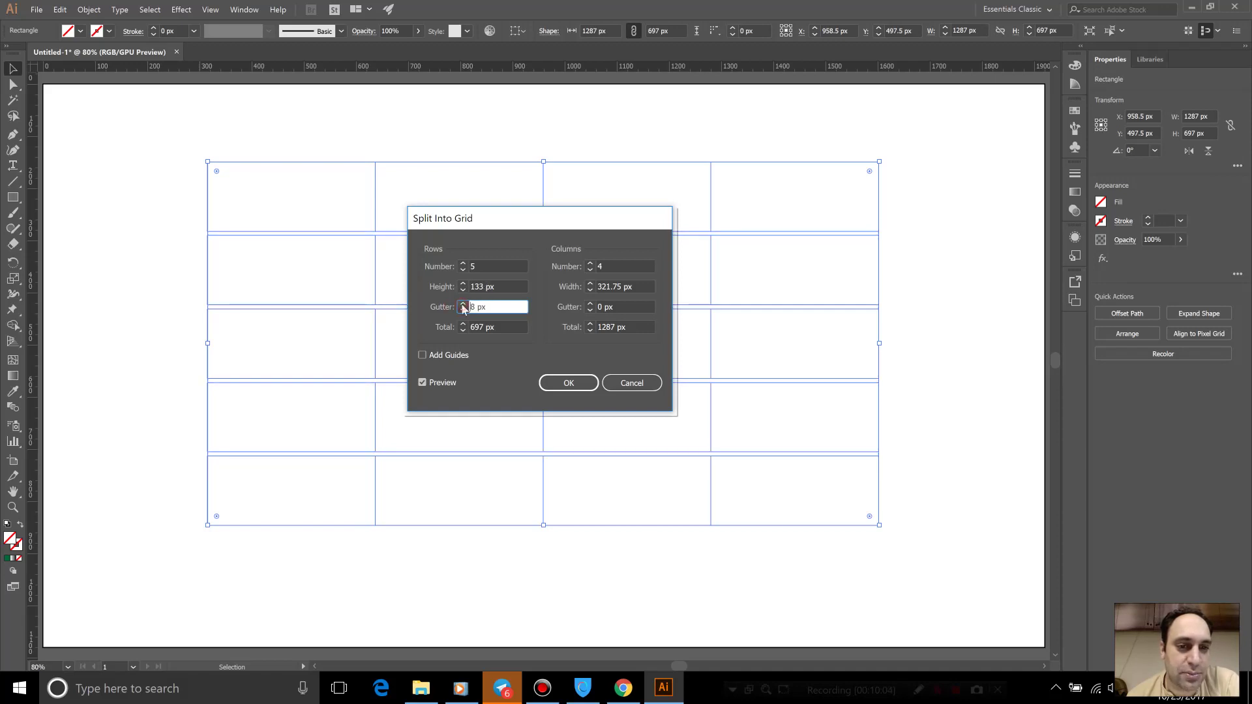
{"action": "left_click", "coordinate": [463, 303]}
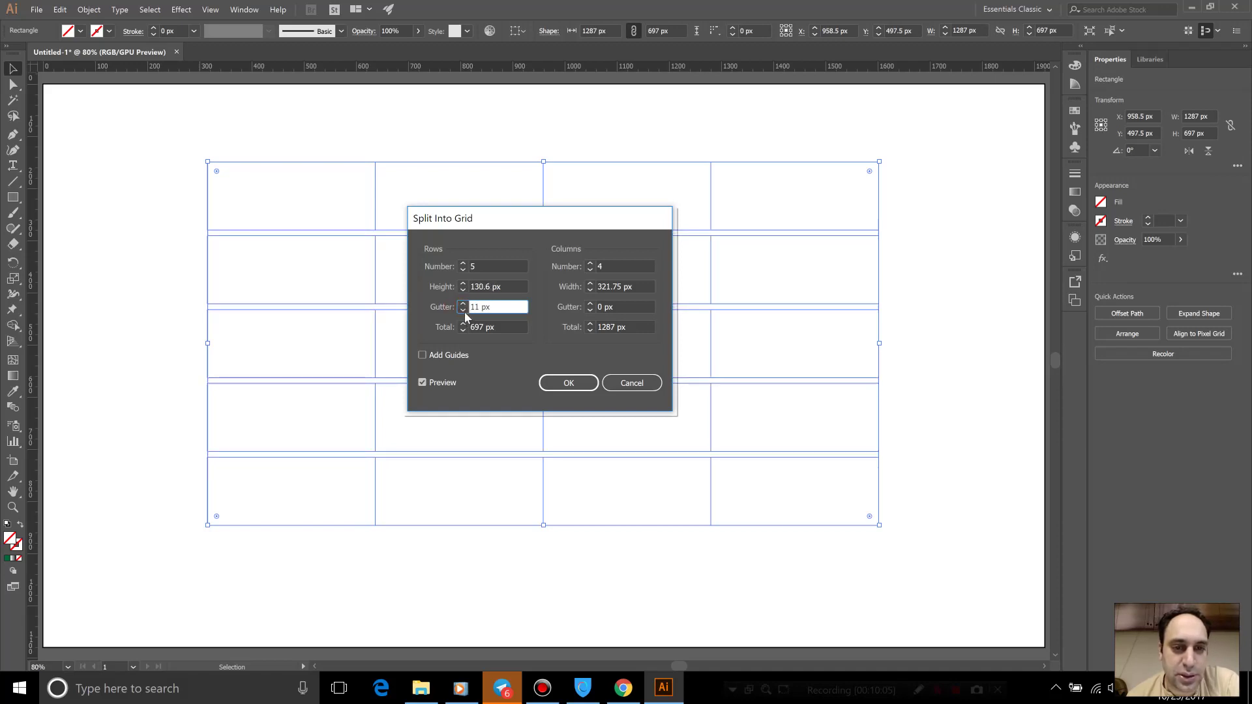
{"action": "left_click", "coordinate": [463, 310]}
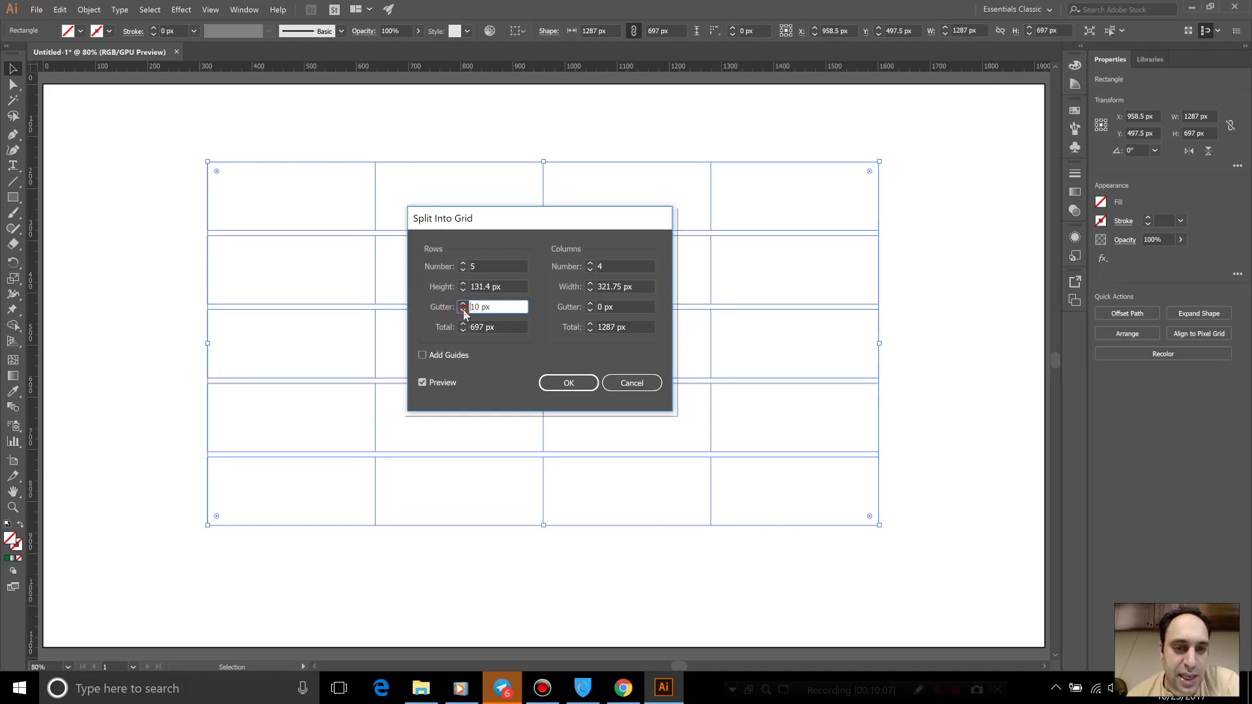
{"action": "left_click", "coordinate": [590, 303]}
{"action": "left_click", "coordinate": [590, 303]}
{"action": "left_click", "coordinate": [590, 303]}
{"action": "left_click", "coordinate": [590, 303]}
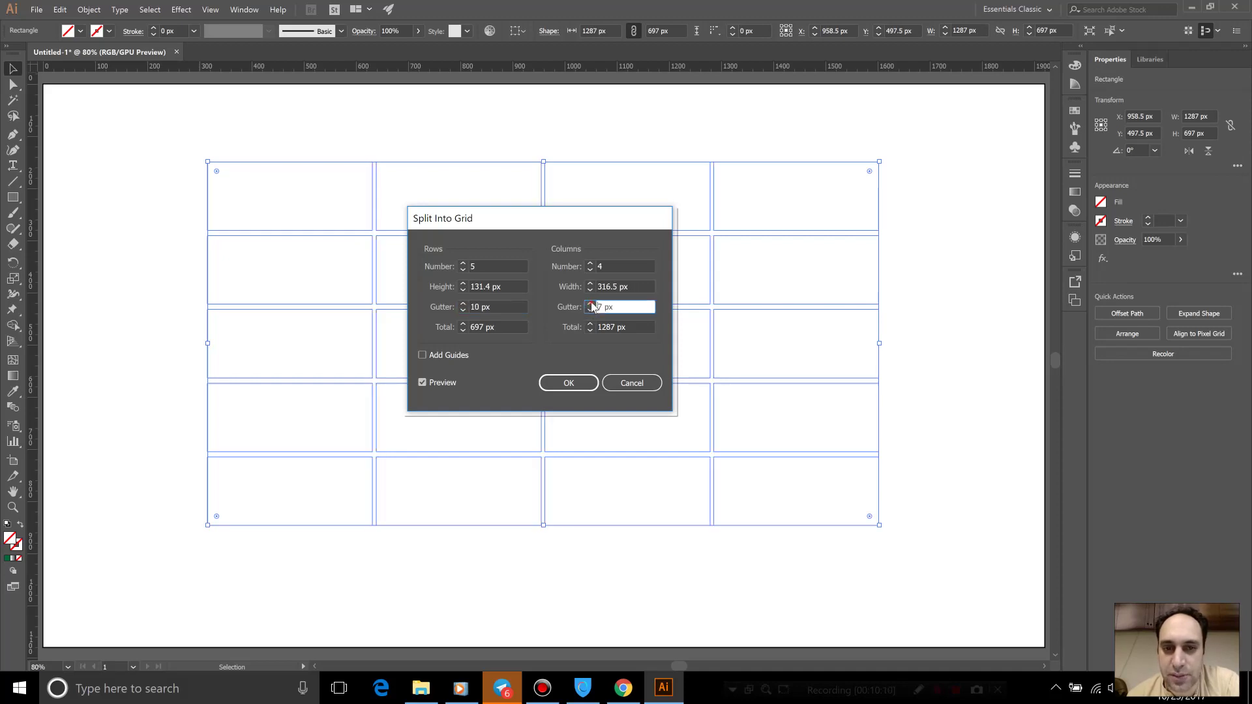
{"action": "left_click", "coordinate": [590, 303]}
{"action": "left_click", "coordinate": [590, 303]}
{"action": "left_click", "coordinate": [590, 311]}
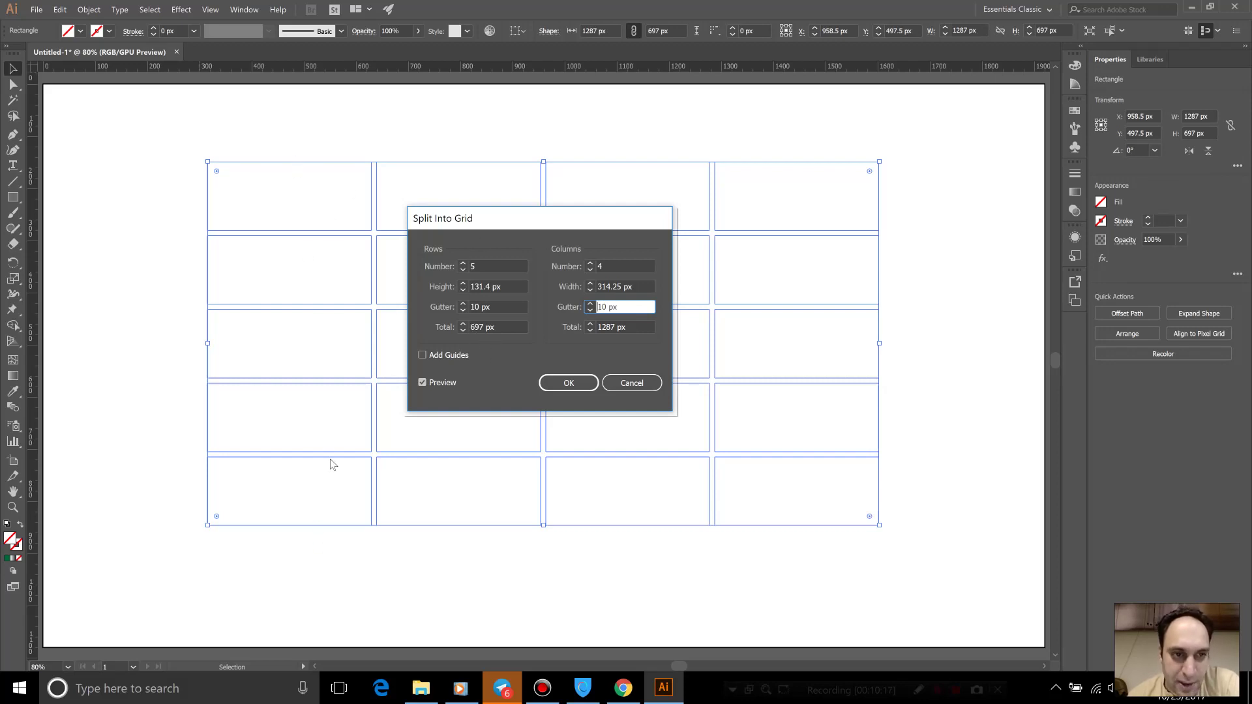
{"action": "double_click", "coordinate": [484, 328]}
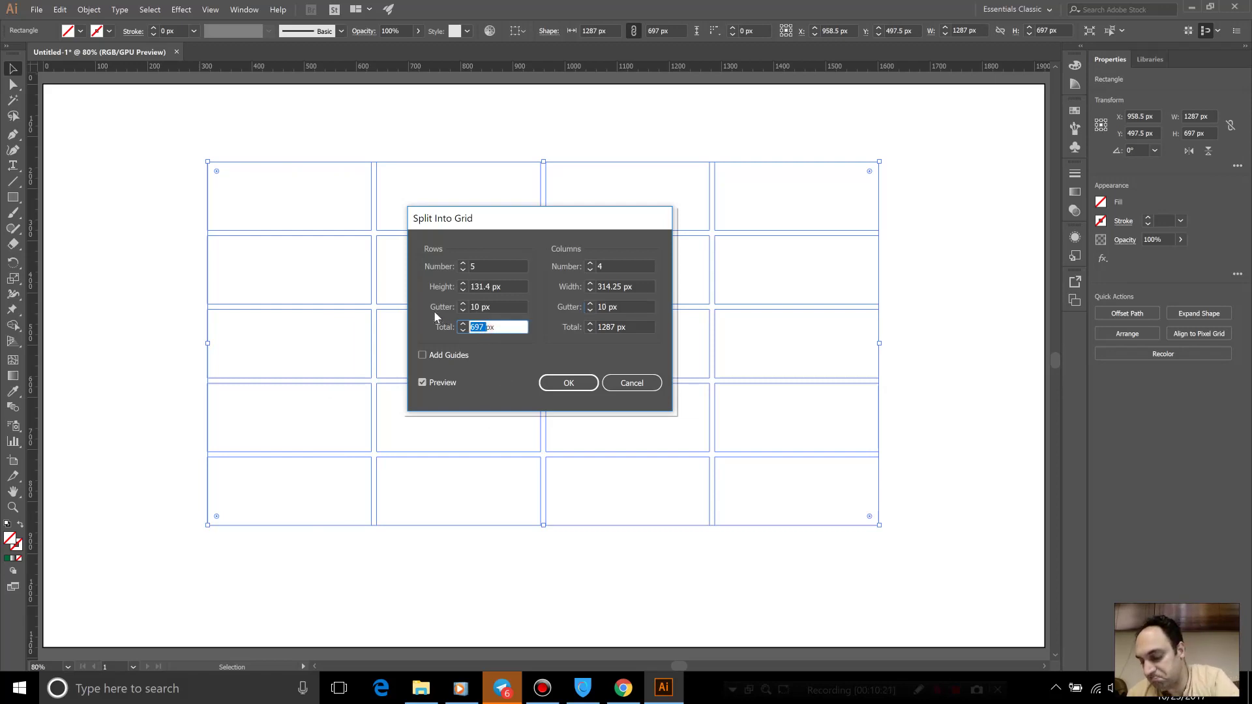
Set the grid's total height to 700 px and total column width to 1000 px.
{"action": "type", "text": "700"}
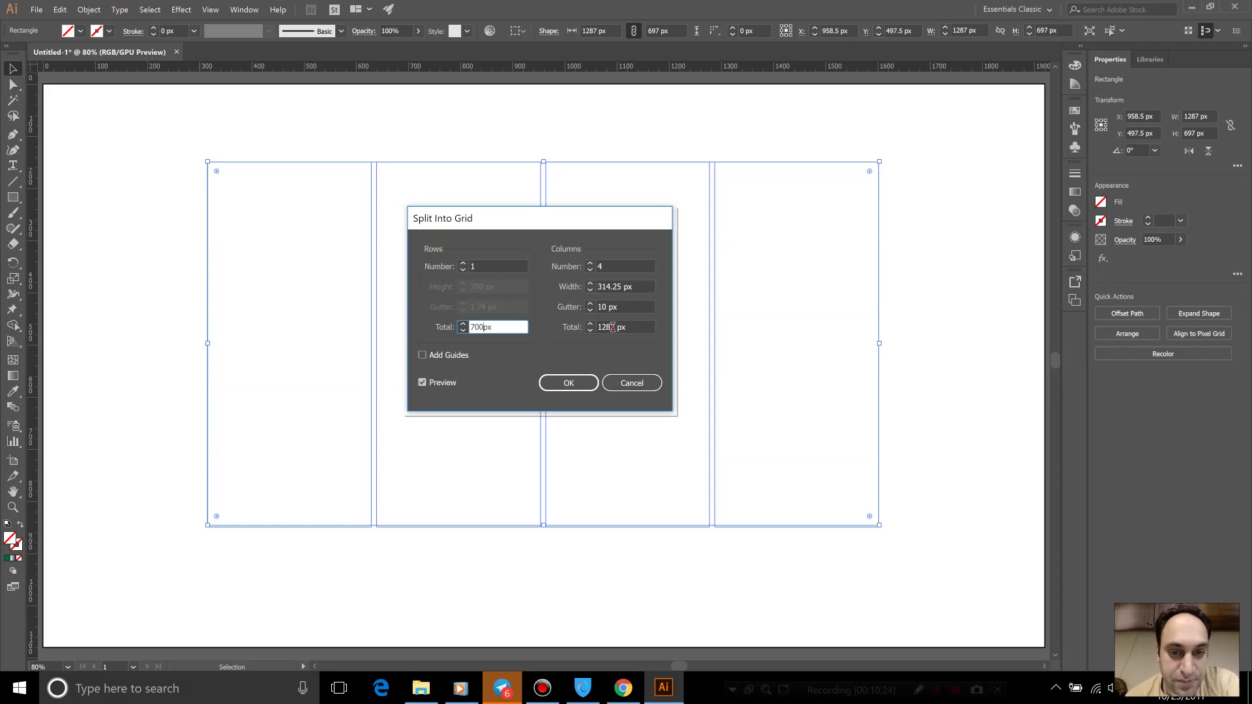
{"action": "left_click", "coordinate": [612, 328]}
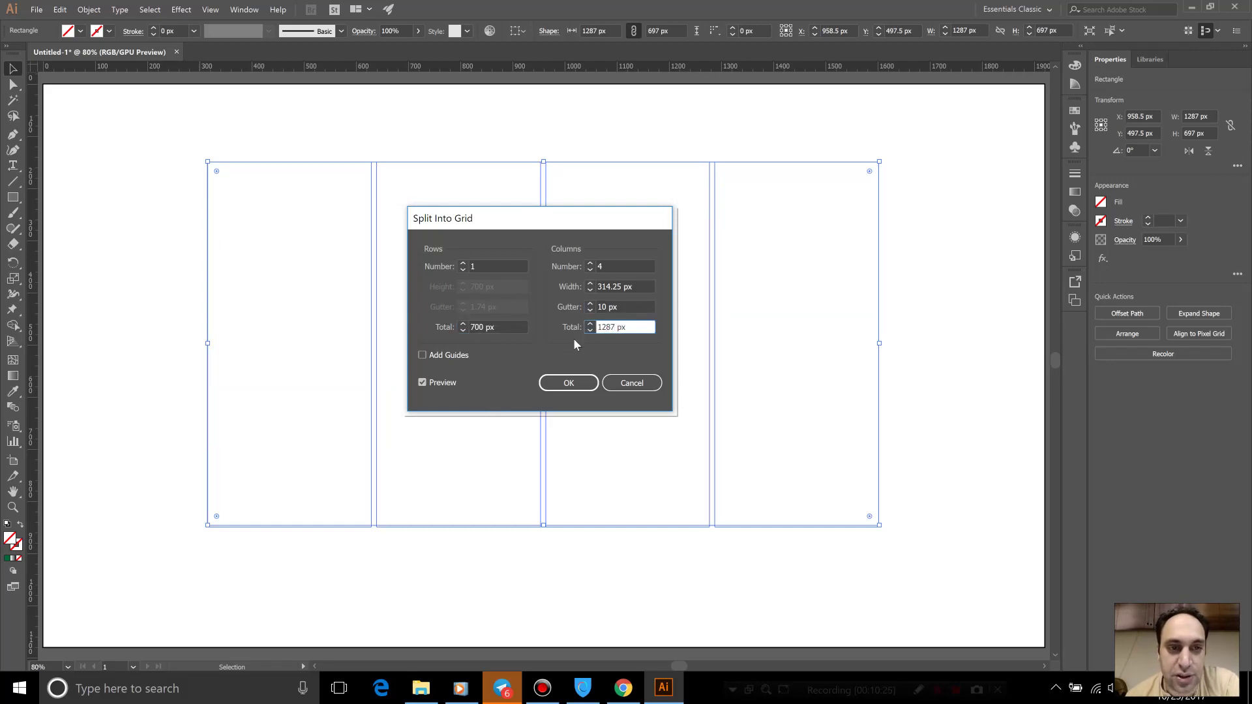
{"action": "left_click_drag", "start_coordinate": [613, 328], "coordinate": [553, 328]}
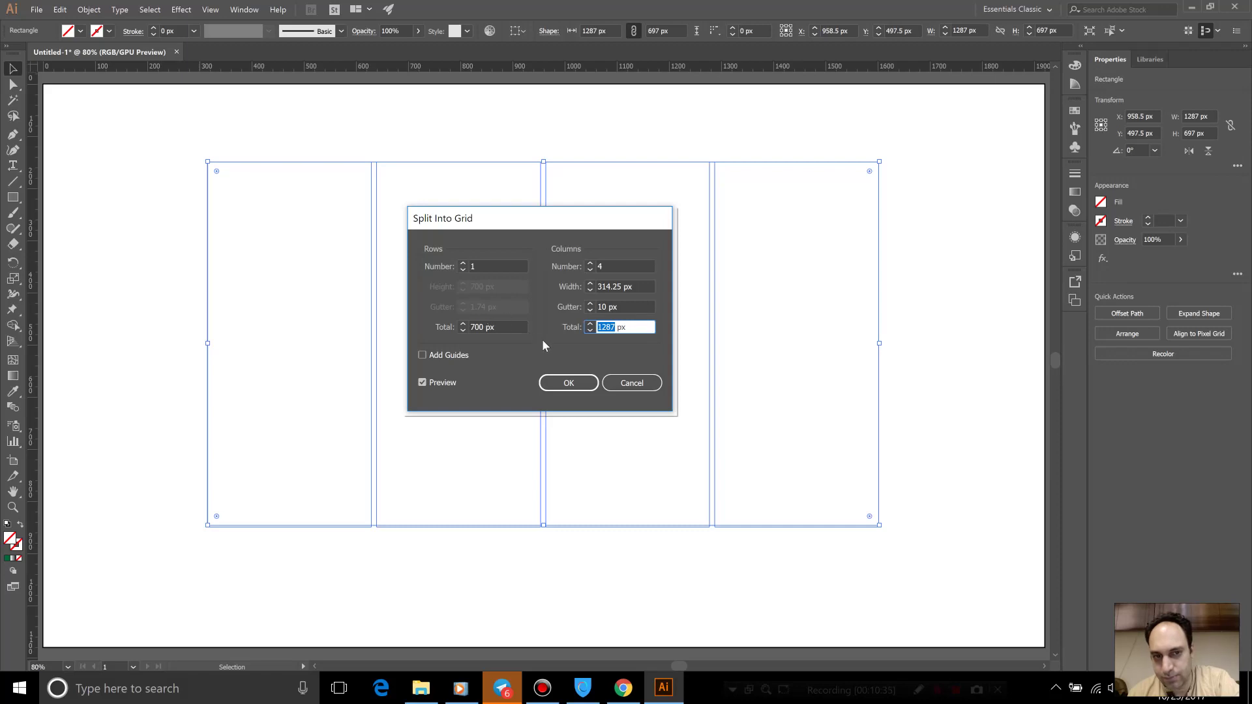
{"action": "type", "text": "1000"}
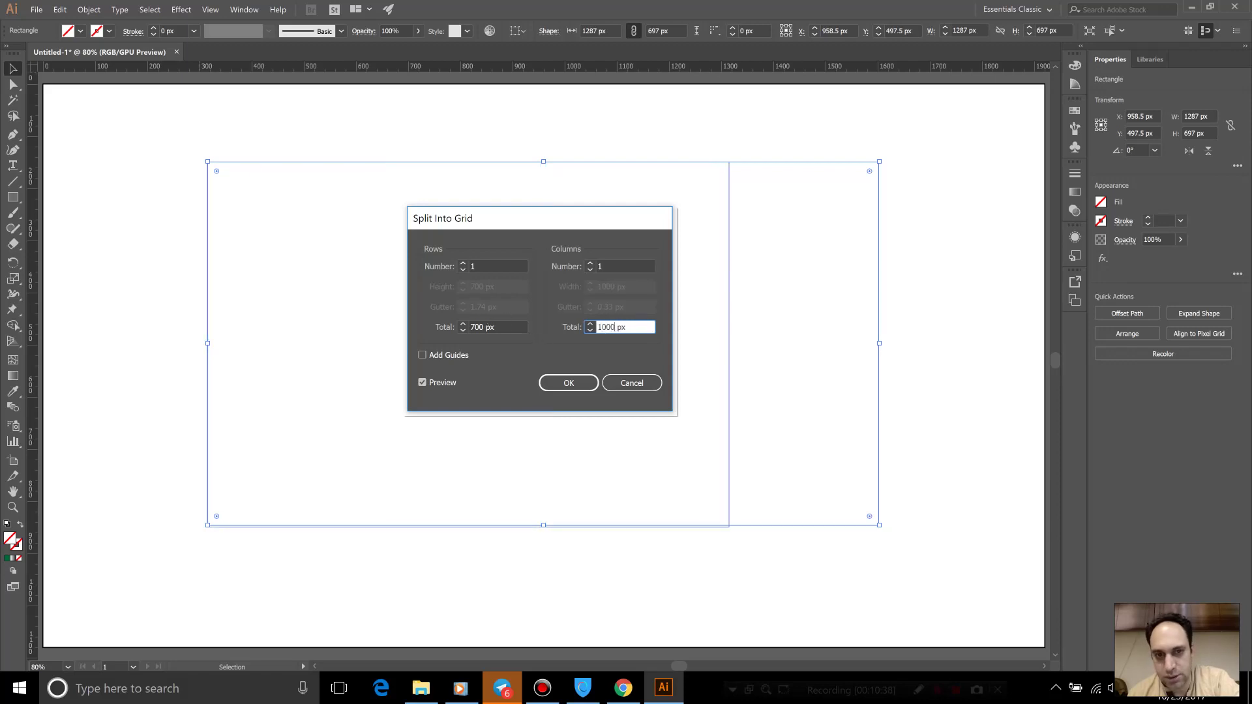
Set 4 rows and 4 columns with 10 px row and column gutters.
{"action": "left_click", "coordinate": [590, 263]}
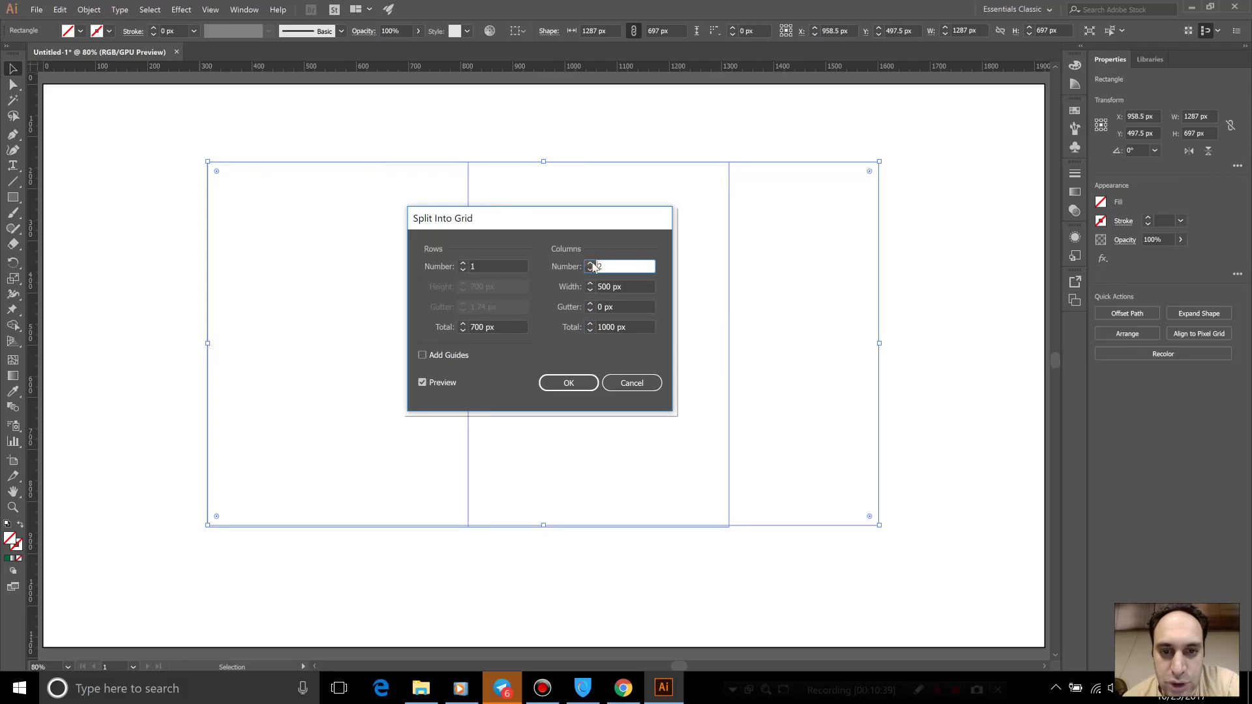
{"action": "left_click", "coordinate": [590, 264]}
{"action": "left_click", "coordinate": [590, 263]}
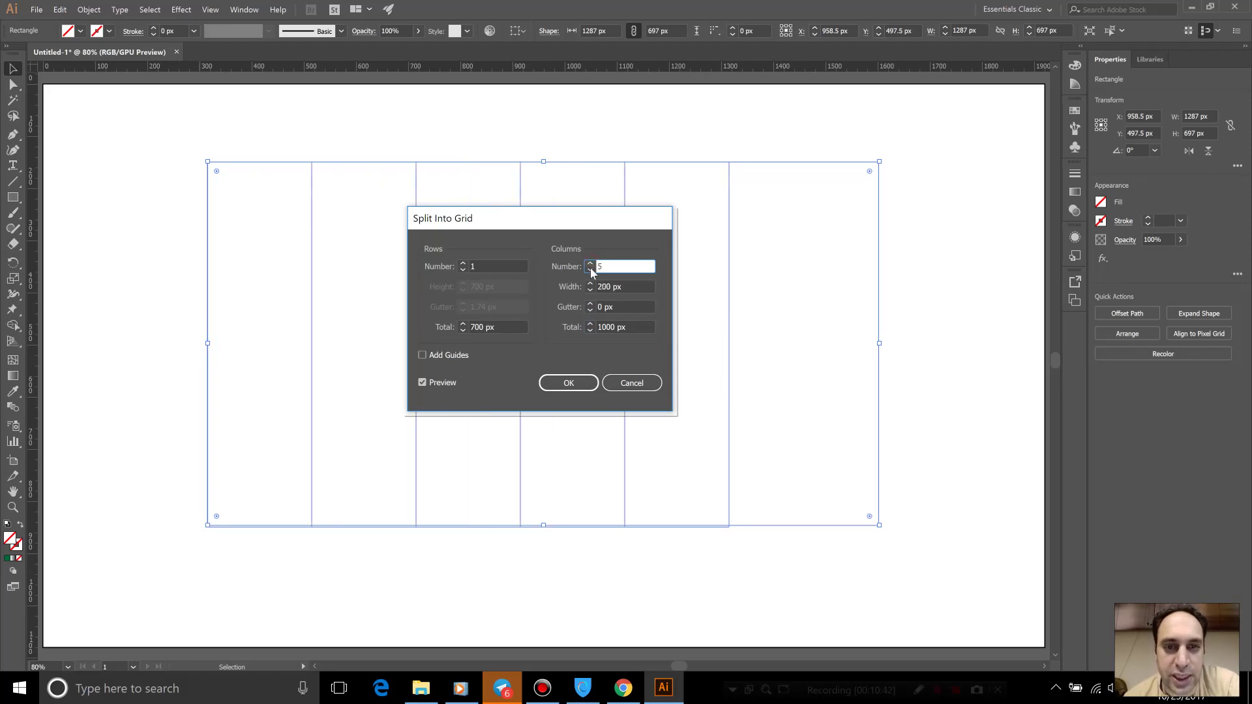
{"action": "left_click", "coordinate": [590, 269]}
{"action": "left_click", "coordinate": [462, 264]}
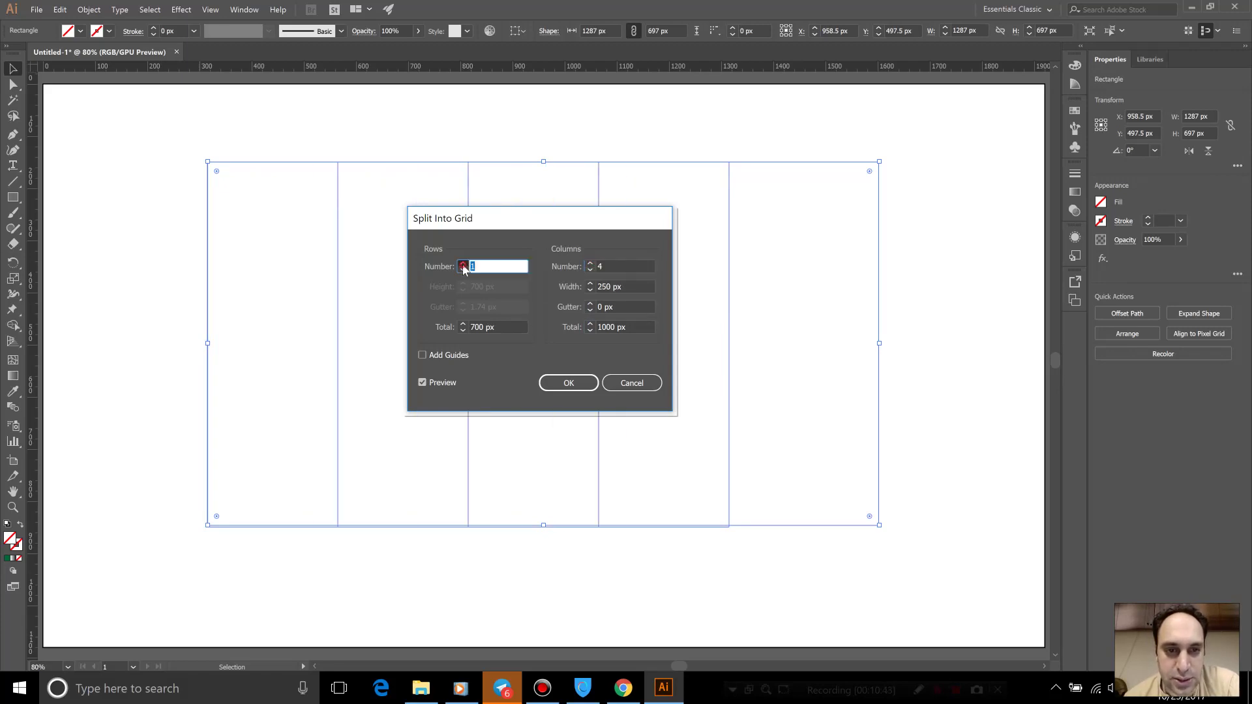
{"action": "left_click", "coordinate": [463, 263]}
{"action": "left_click", "coordinate": [463, 264]}
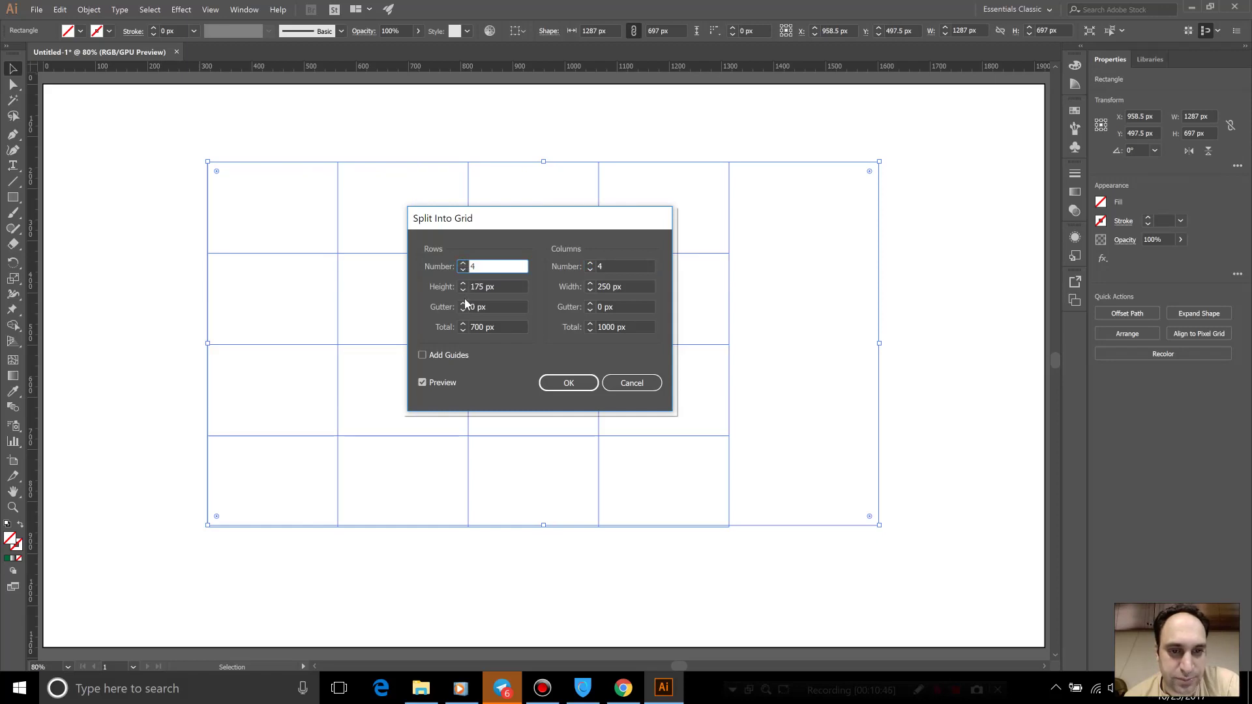
{"action": "left_click", "coordinate": [485, 307]}
{"action": "type", "text": "10"}
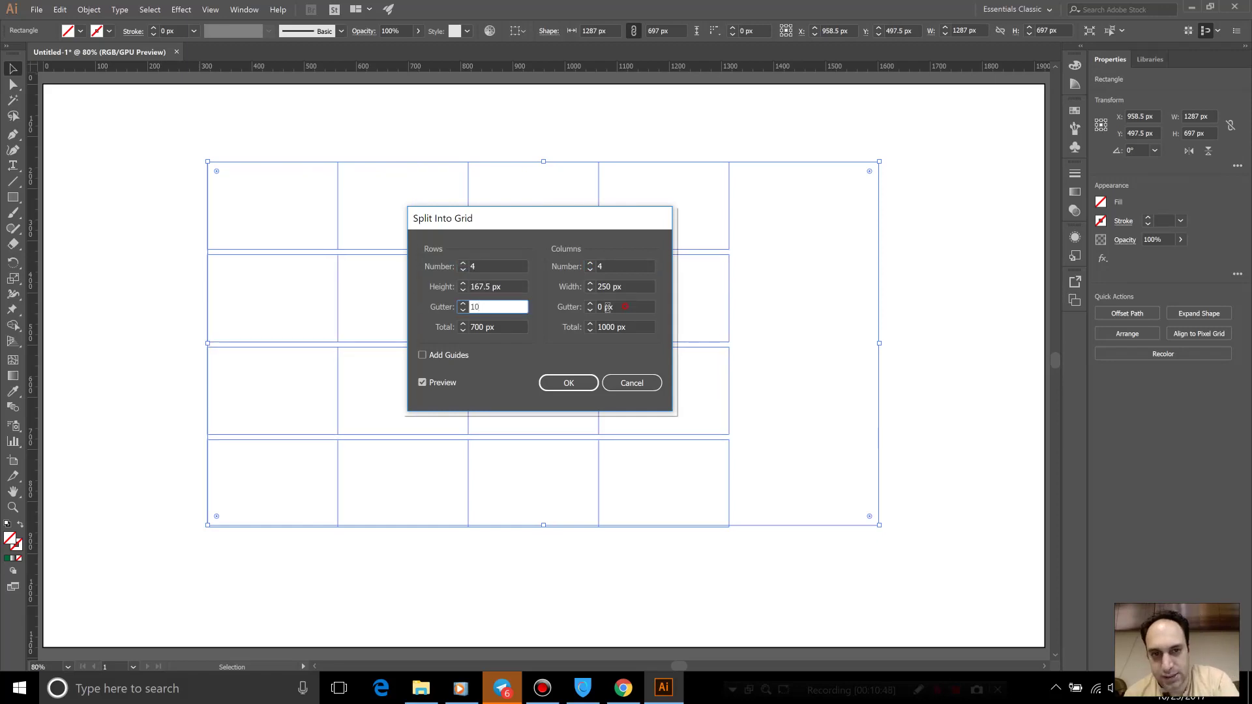
{"action": "left_click", "coordinate": [619, 307]}
{"action": "type", "text": "10"}
{"action": "left_click", "coordinate": [632, 267]}
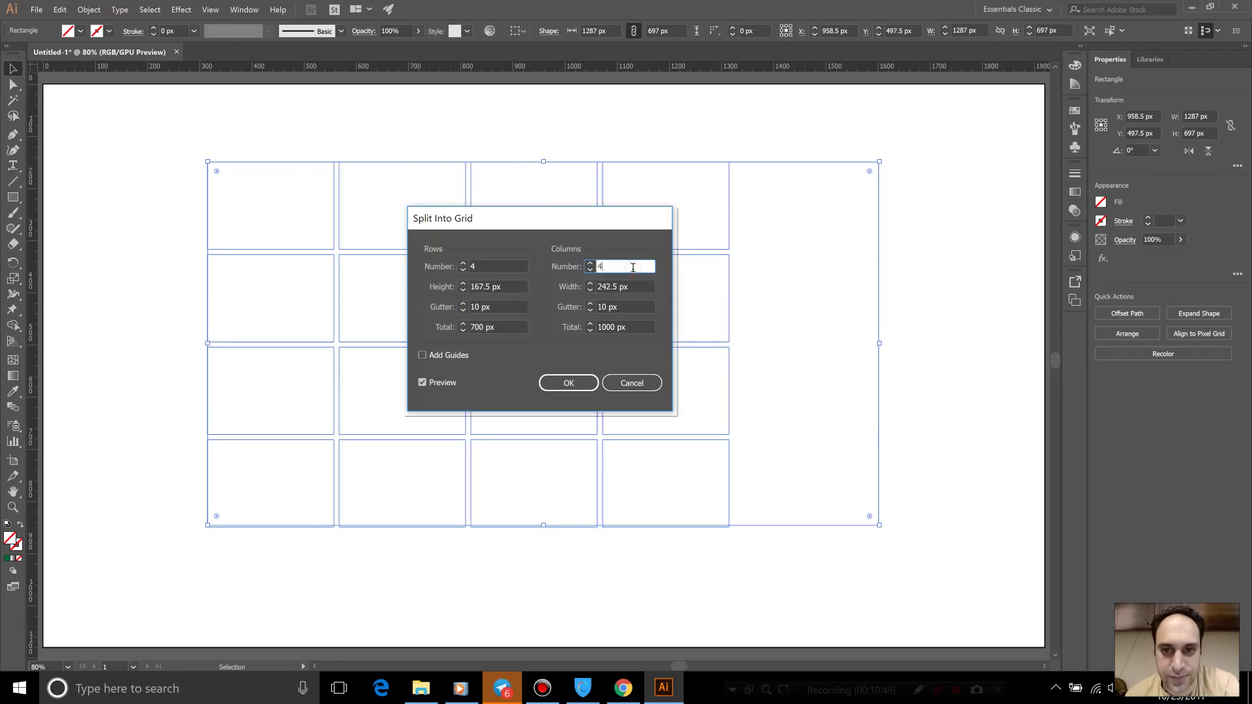
Move the dialog aside and toggle Add Guides on then back off.
{"action": "left_click_drag", "start_coordinate": [548, 224], "coordinate": [494, 184]}
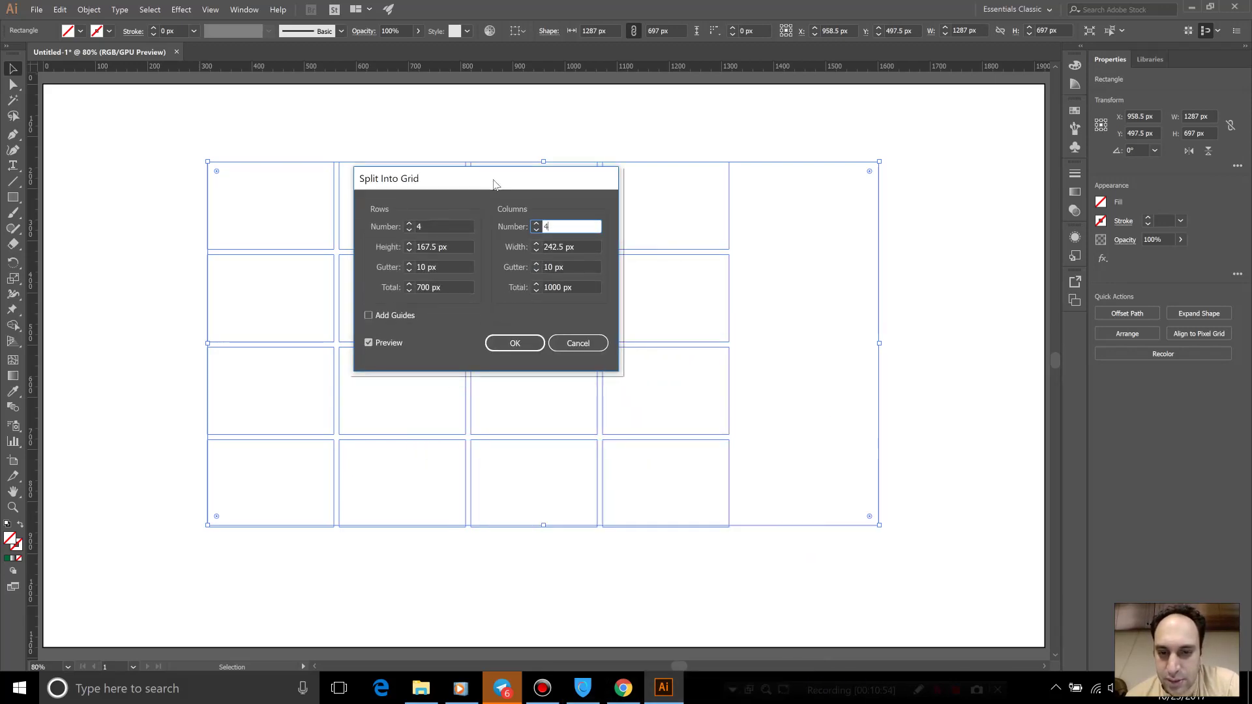
{"action": "left_click_drag", "start_coordinate": [494, 185], "coordinate": [585, 214]}
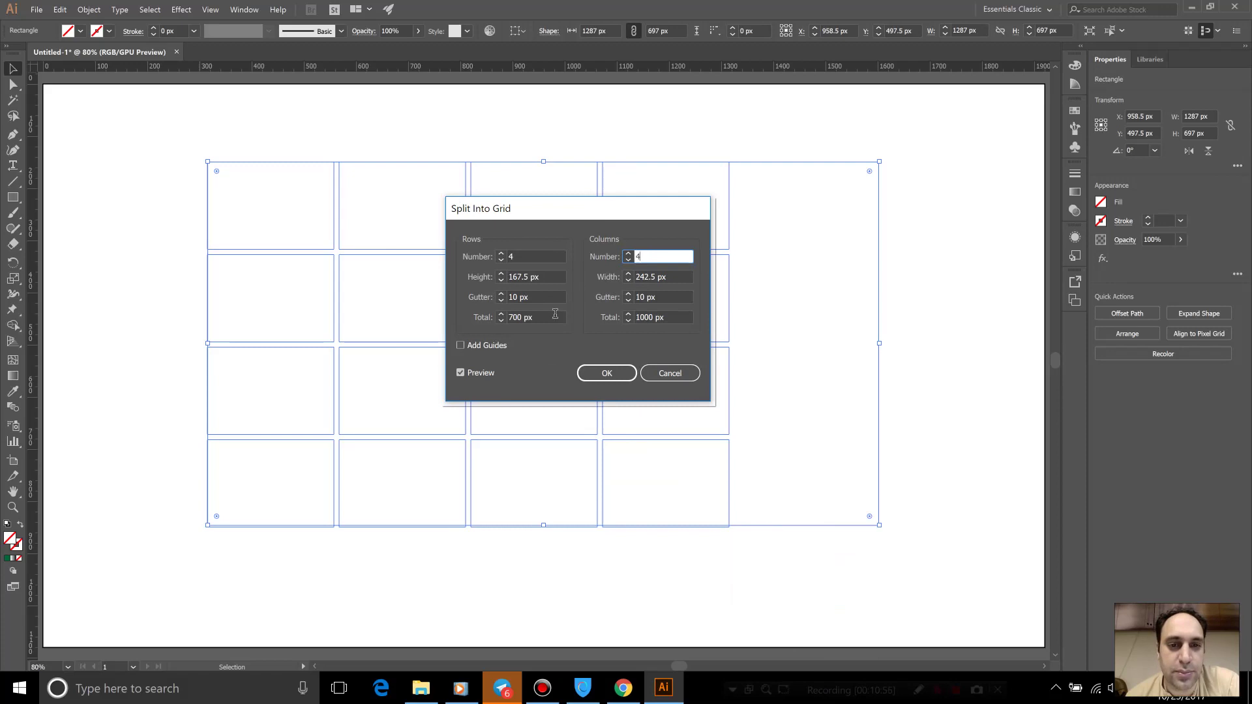
{"action": "left_click", "coordinate": [502, 346]}
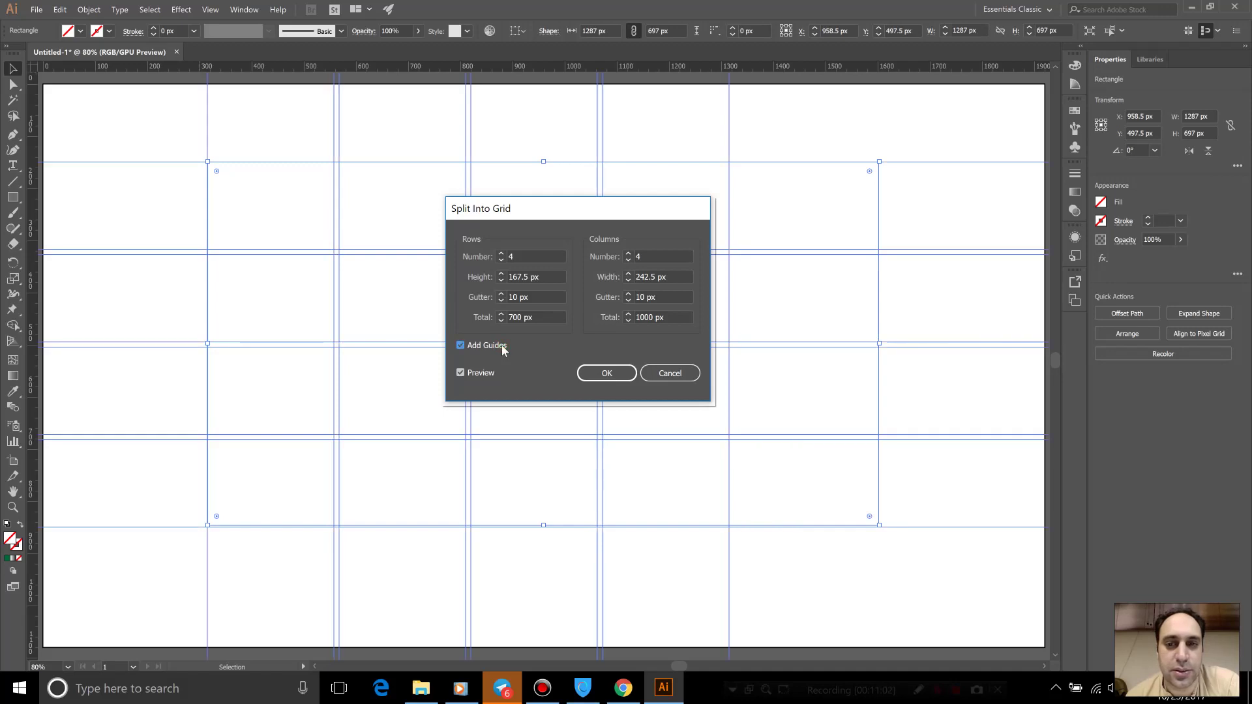
{"action": "left_click", "coordinate": [502, 345]}
Apply the 4 × 4 split and give all cells a 0.25 px black stroke.
{"action": "left_click", "coordinate": [606, 373]}
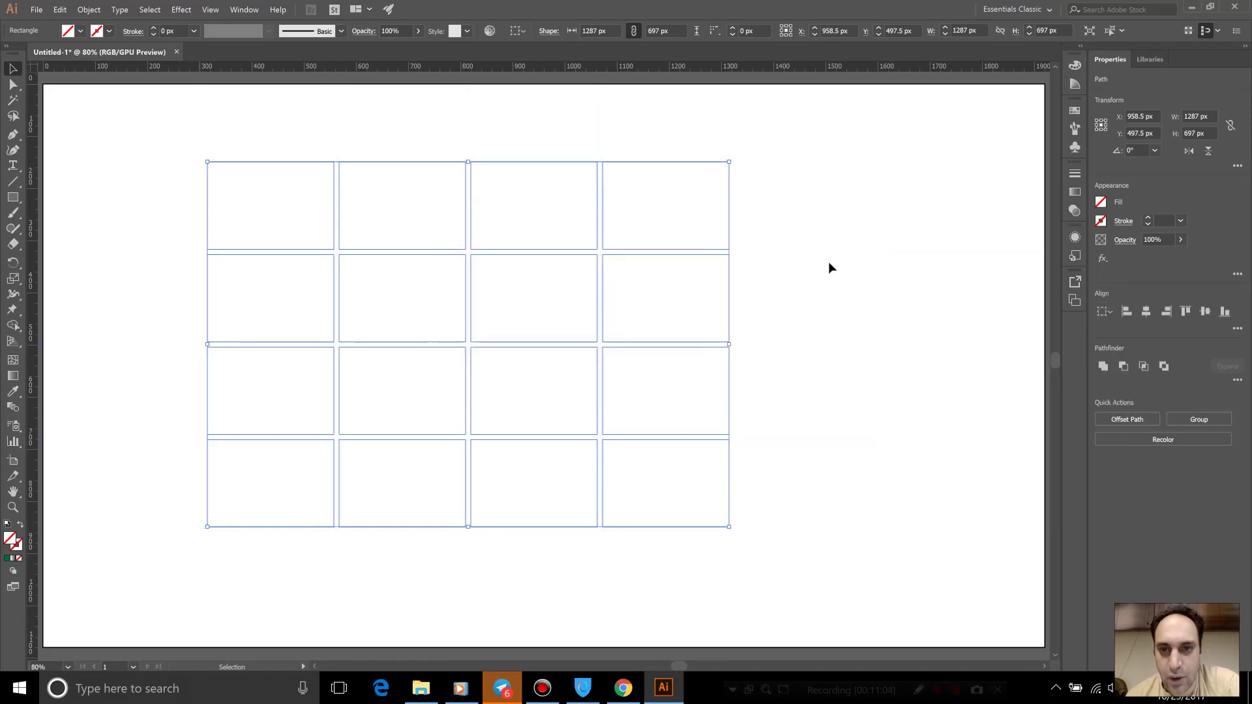
{"action": "left_click", "coordinate": [495, 261]}
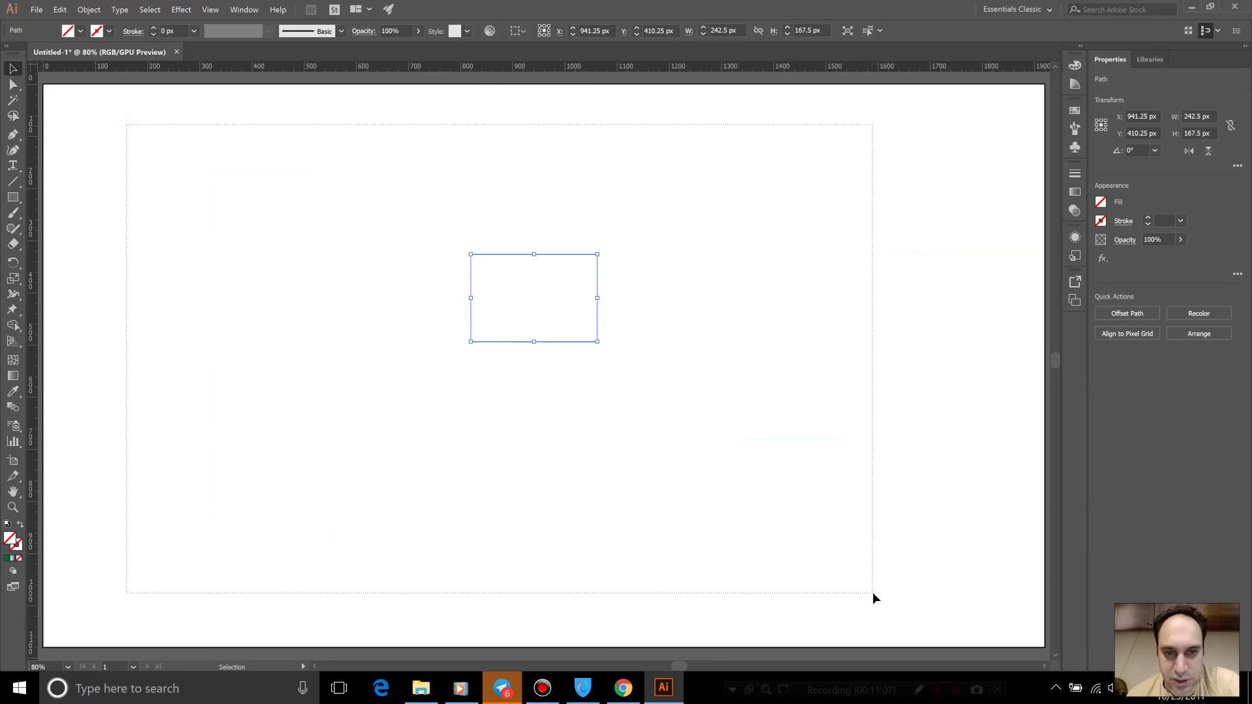
{"action": "left_click_drag", "start_coordinate": [127, 124], "coordinate": [872, 593]}
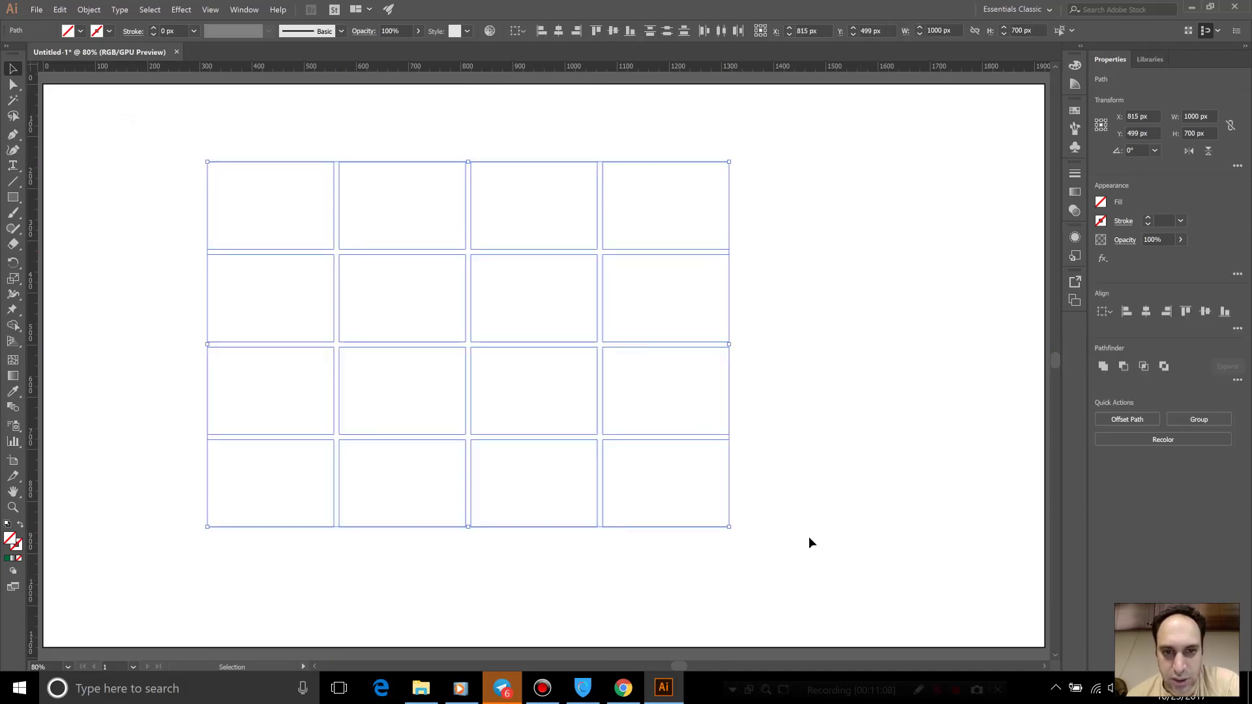
{"action": "left_click", "coordinate": [153, 29]}
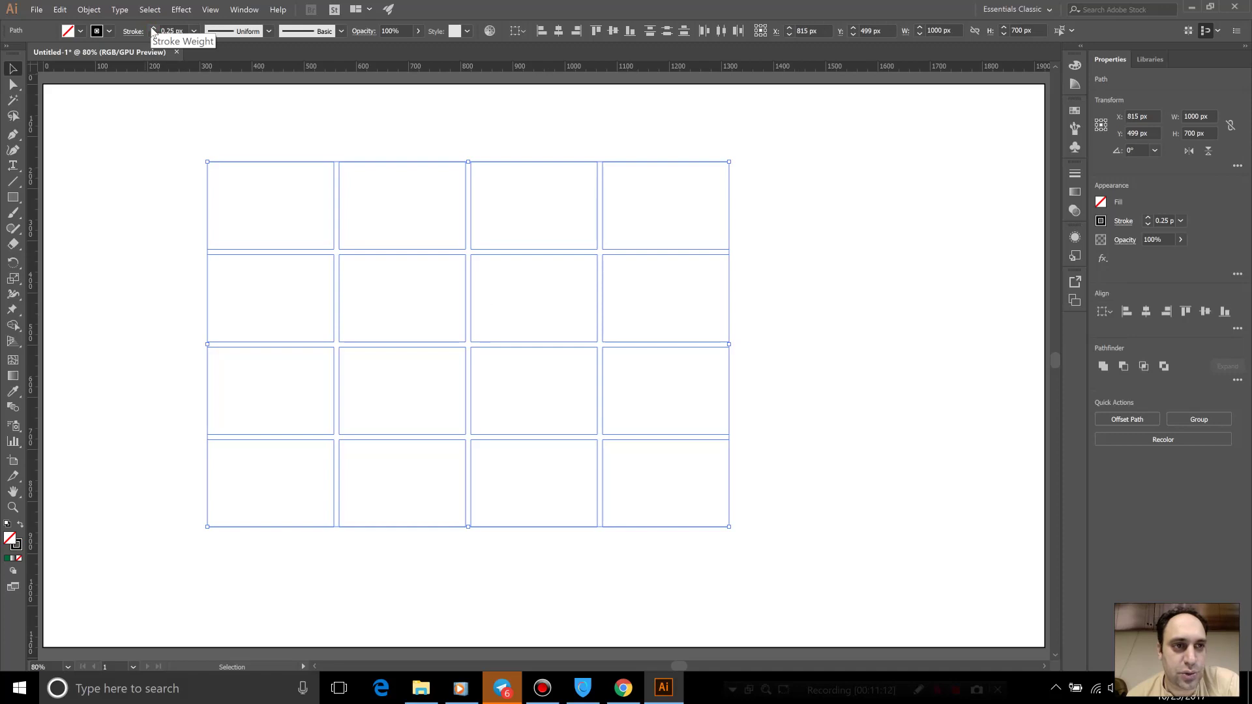
{"action": "left_click", "coordinate": [186, 148]}
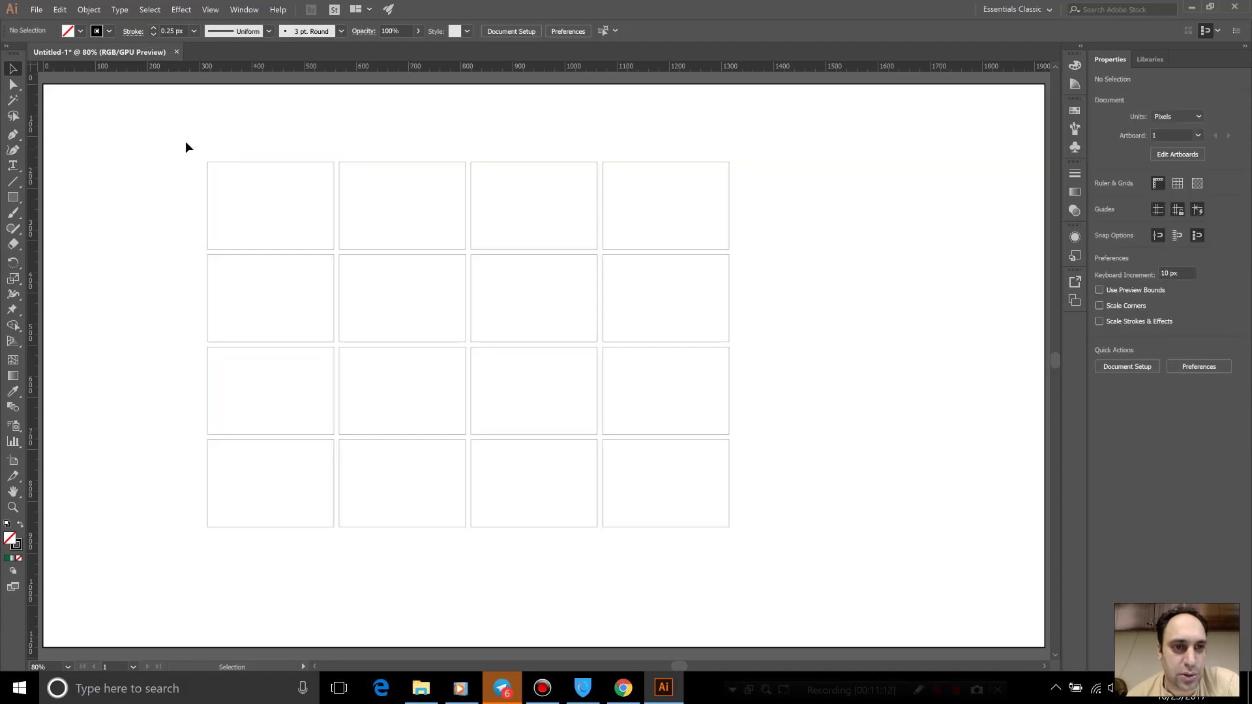
Check individual cells, then reselect the whole 1000 × 700 px grid.
{"action": "left_click", "coordinate": [384, 341]}
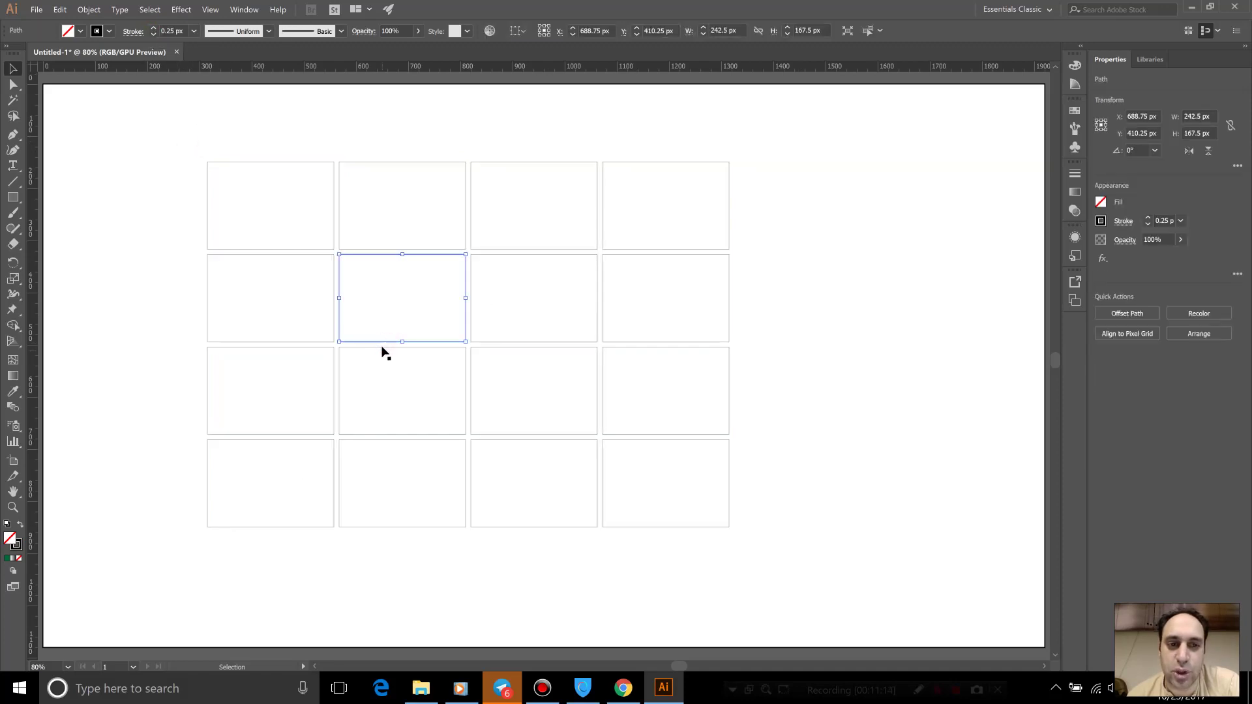
{"action": "left_click", "coordinate": [291, 294]}
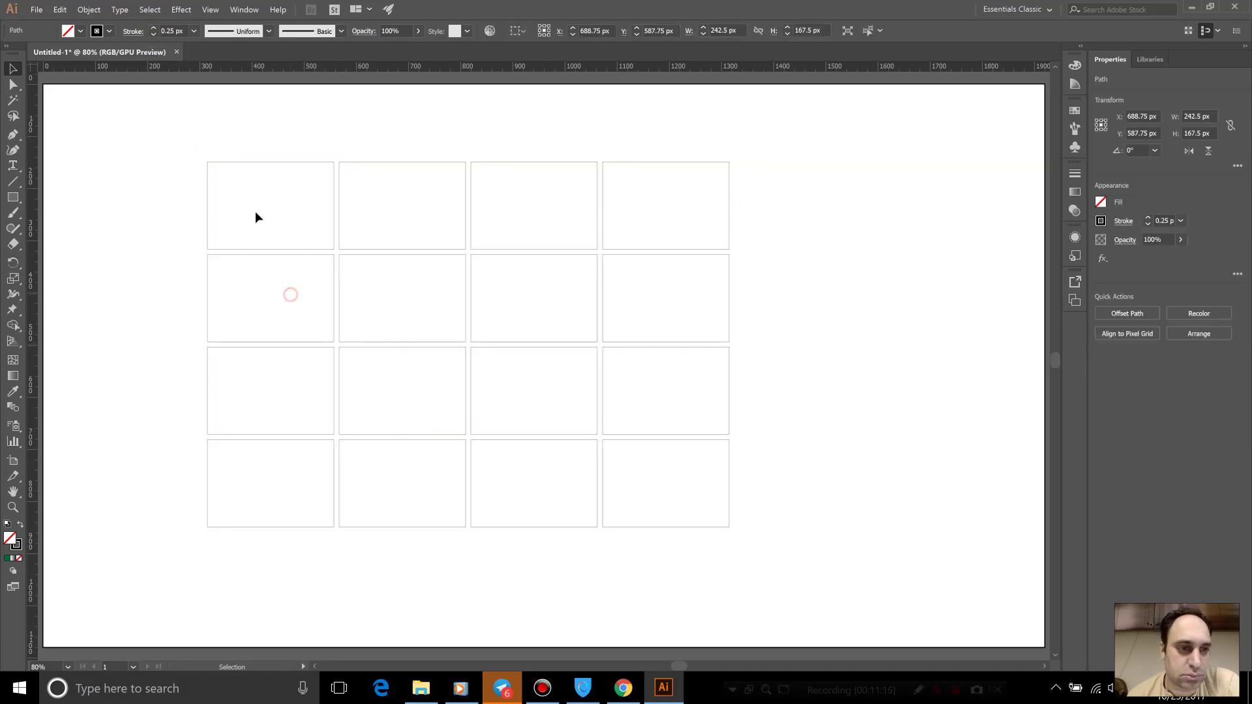
{"action": "left_click", "coordinate": [259, 162]}
{"action": "left_click", "coordinate": [369, 174]}
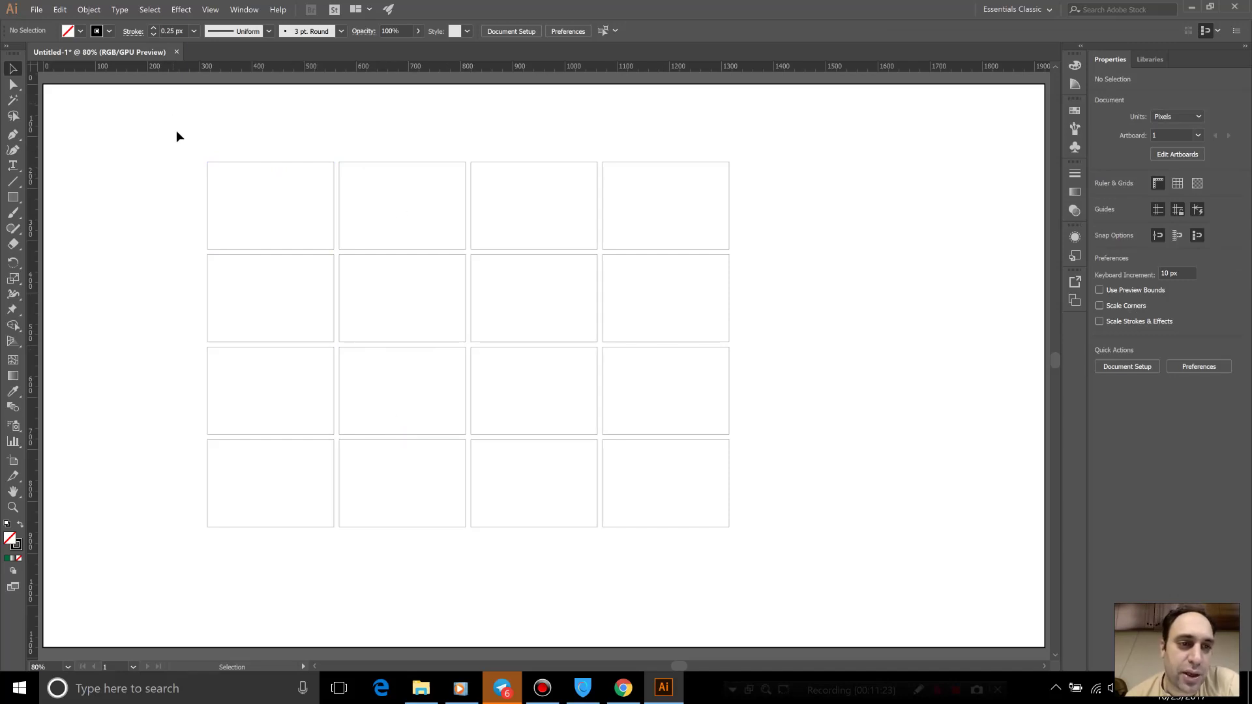
{"action": "left_click_drag", "start_coordinate": [159, 120], "coordinate": [752, 543]}
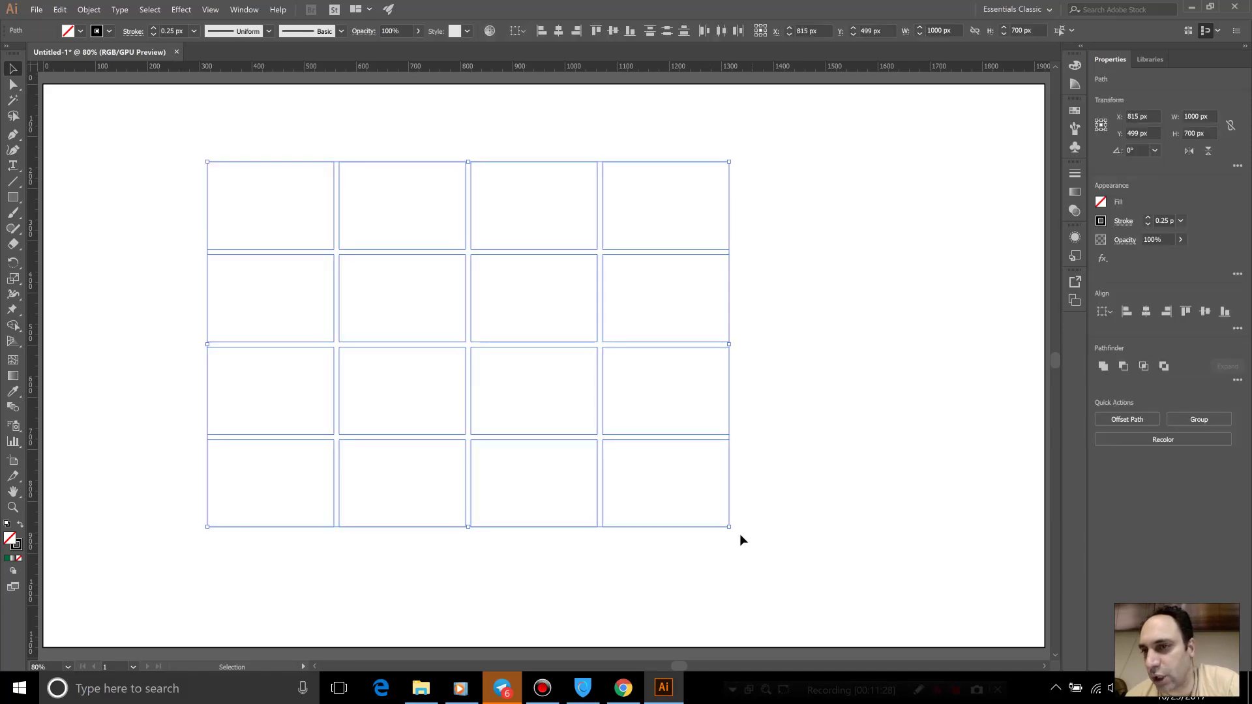
Group the sixteen cells and drag the group right and down.
{"action": "right_click", "coordinate": [587, 343]}
{"action": "left_click", "coordinate": [371, 279]}
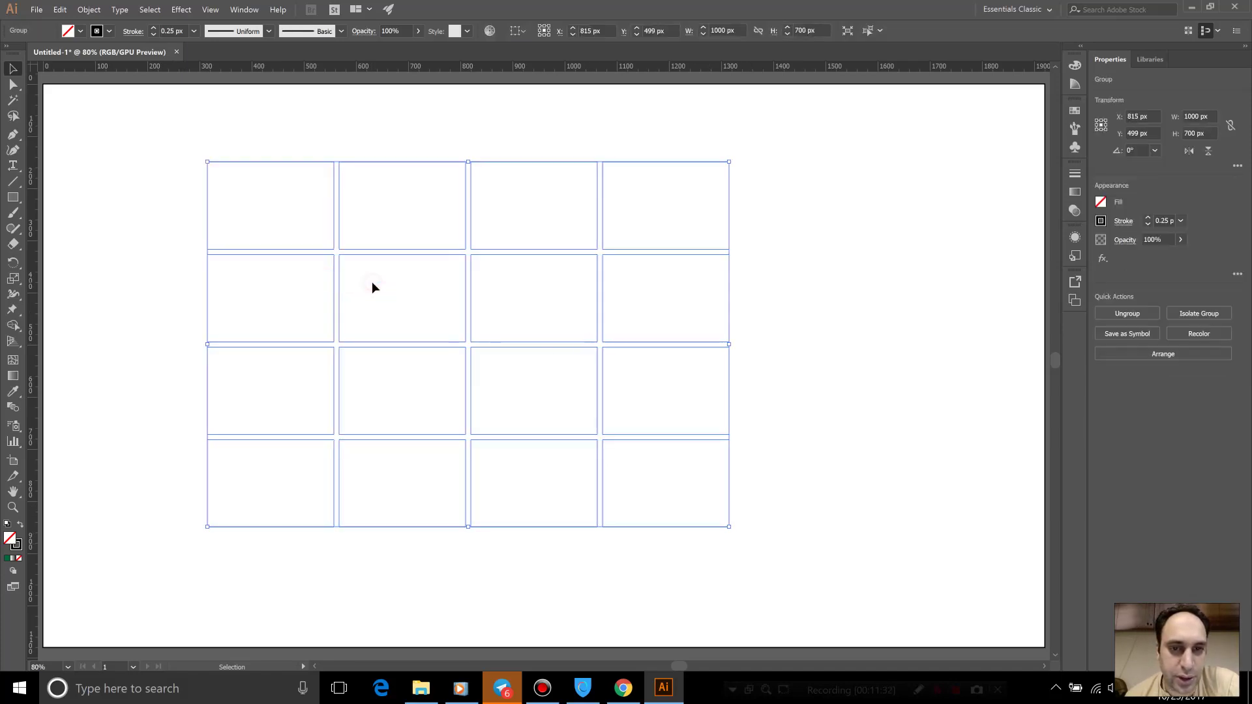
{"action": "left_click", "coordinate": [890, 361]}
{"action": "left_click", "coordinate": [695, 262]}
{"action": "left_click_drag", "start_coordinate": [671, 256], "coordinate": [737, 271]}
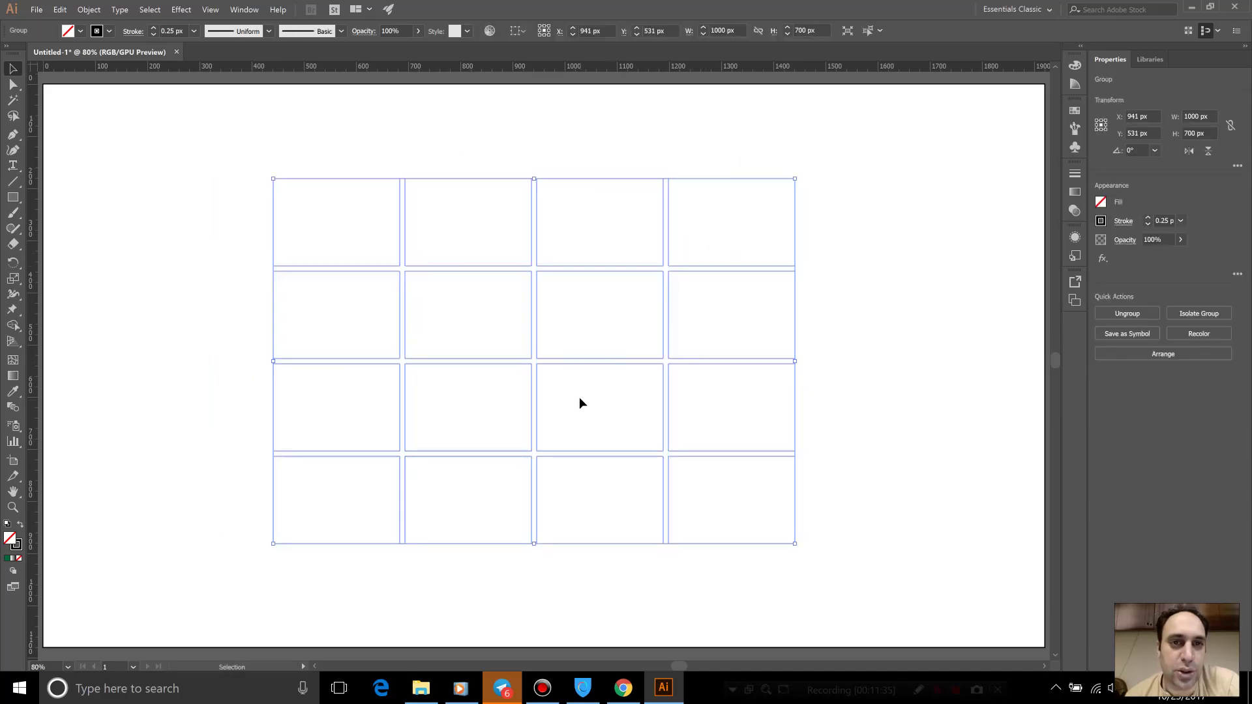
Open and dismiss the Object menu, then reselect the grid group.
{"action": "left_click", "coordinate": [90, 10]}
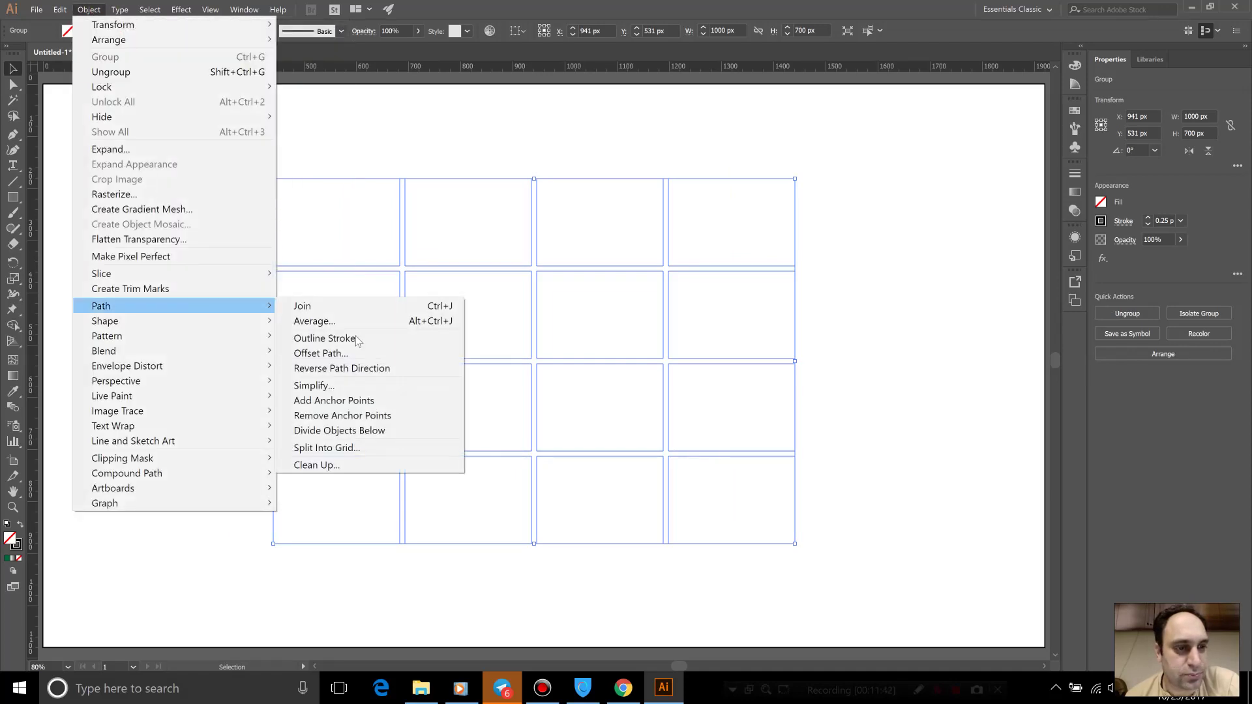
{"action": "mouse_move", "coordinate": [100, 306]}
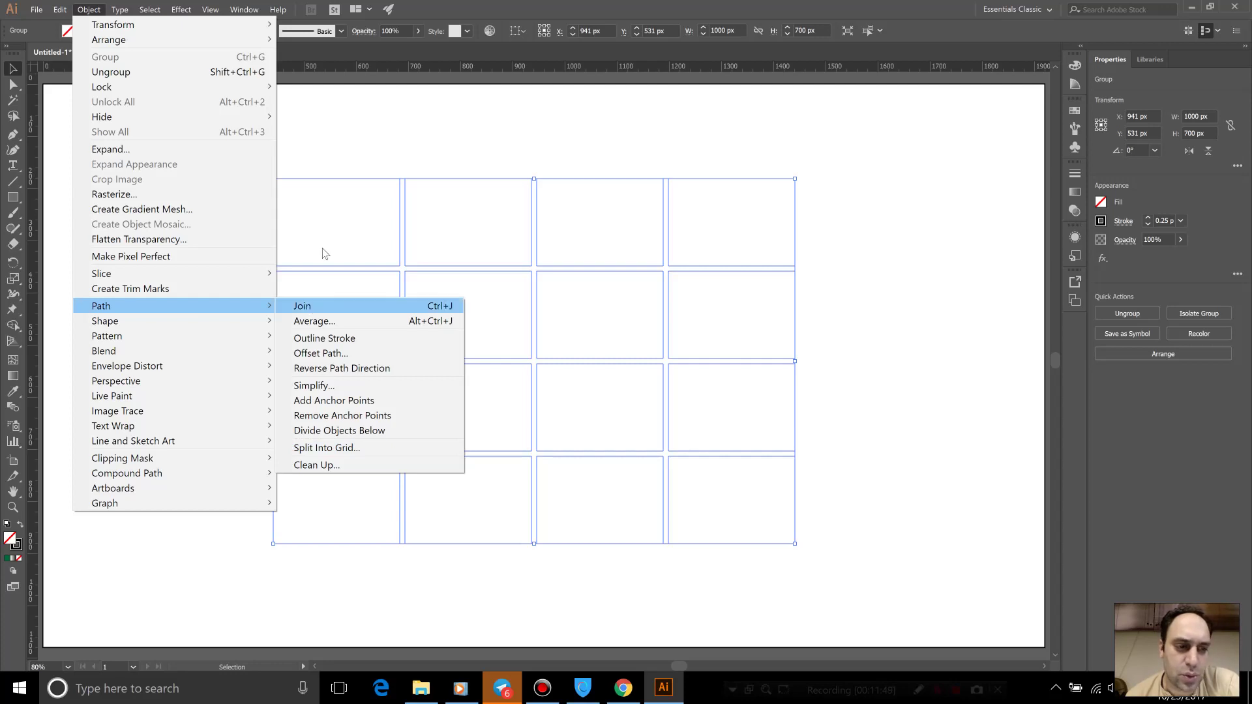
{"action": "mouse_move", "coordinate": [114, 487]}
{"action": "left_click", "coordinate": [320, 488]}
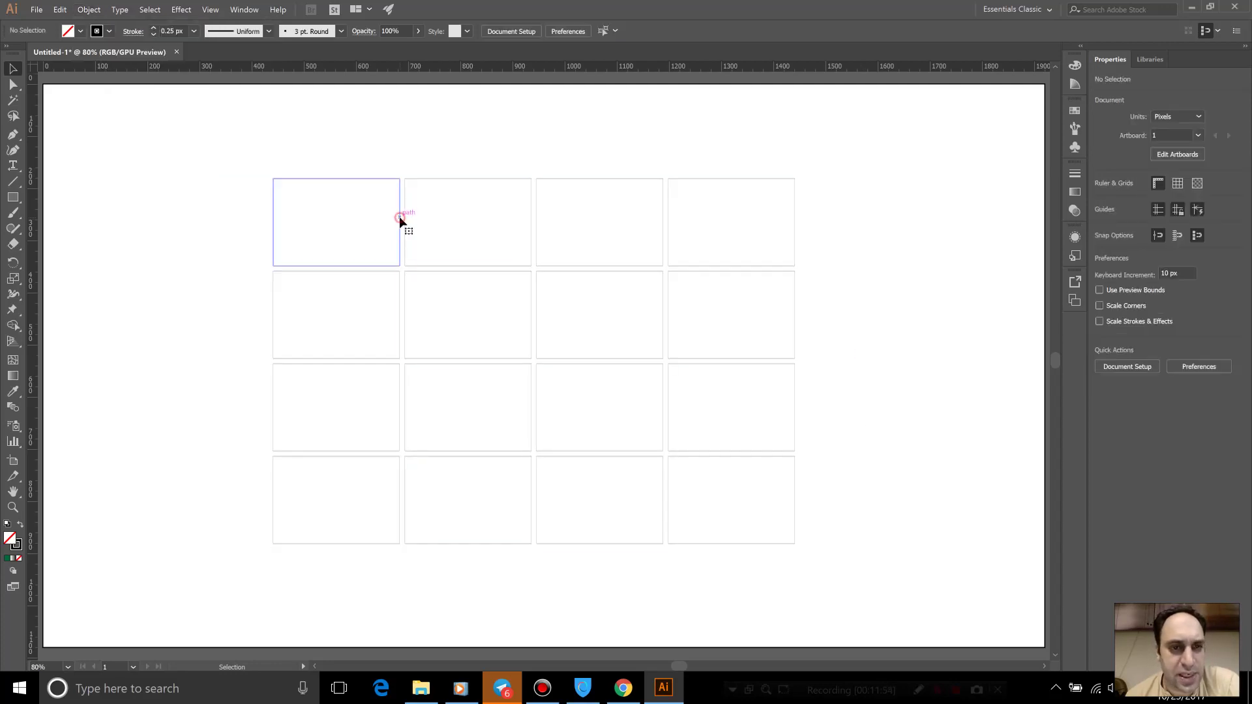
{"action": "left_click", "coordinate": [400, 219]}
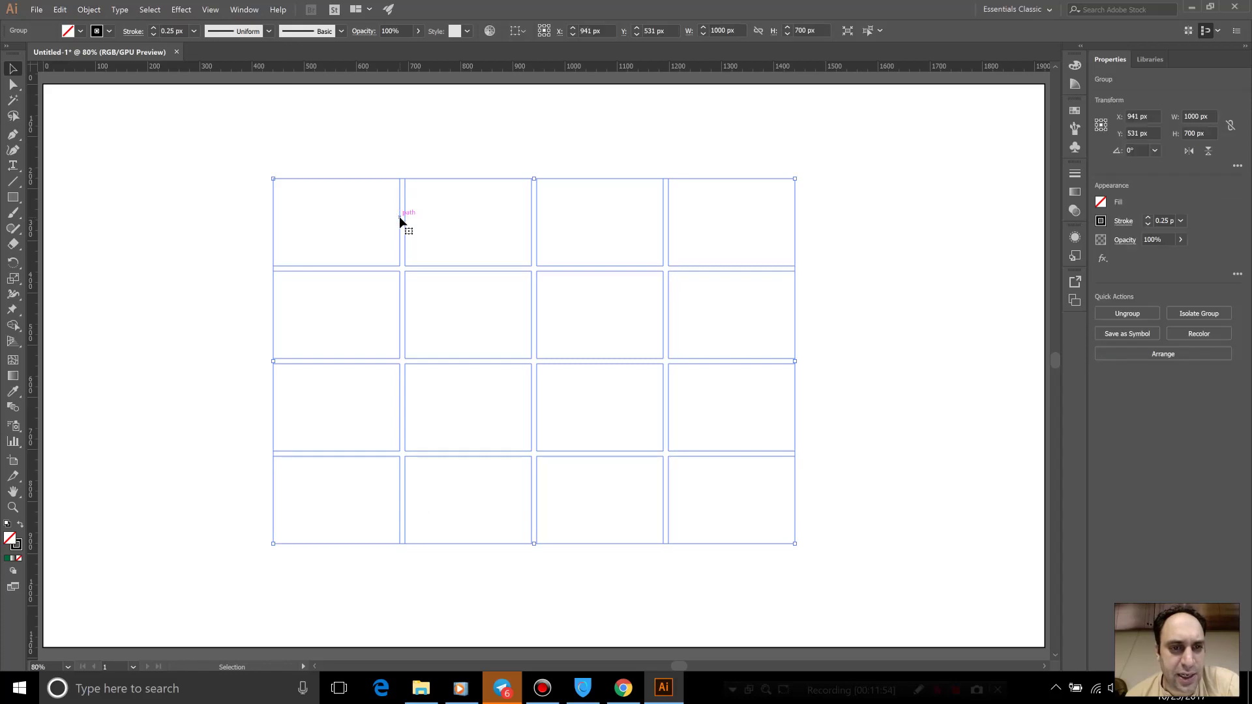
Colour the top-left grid cell blue with the Direct Selection tool.
{"action": "left_click", "coordinate": [14, 85]}
{"action": "left_click", "coordinate": [363, 214]}
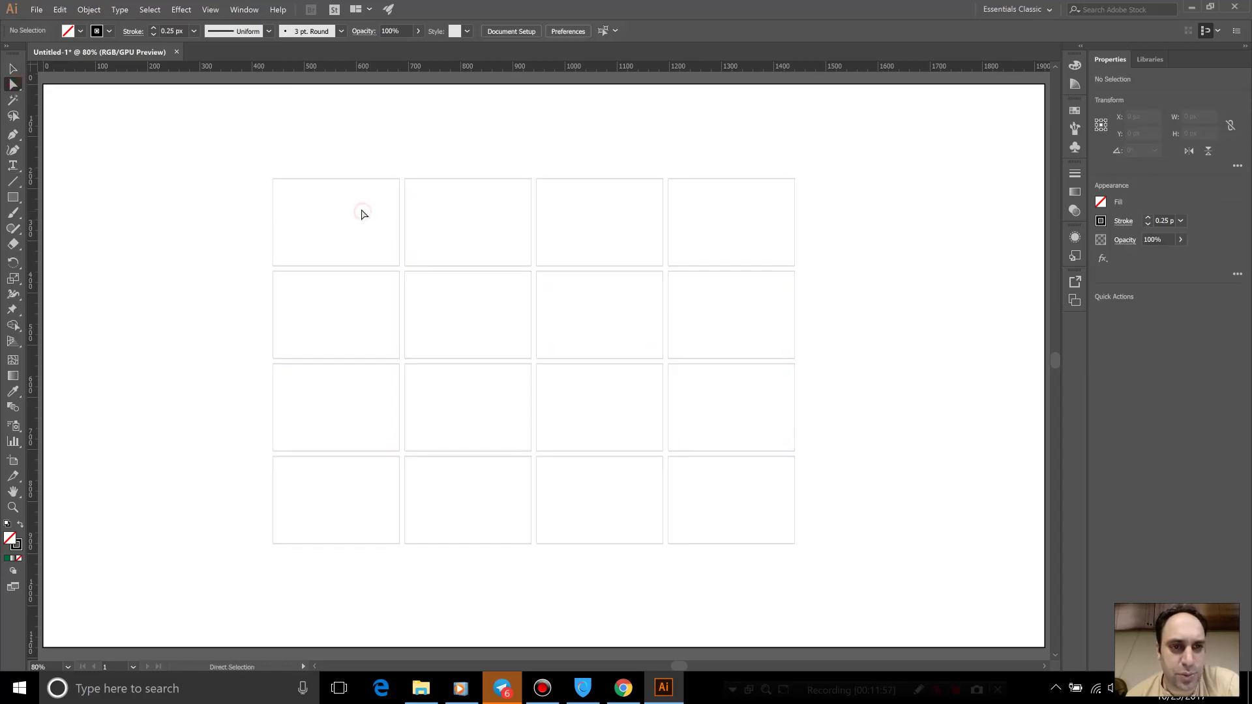
{"action": "left_click", "coordinate": [346, 178]}
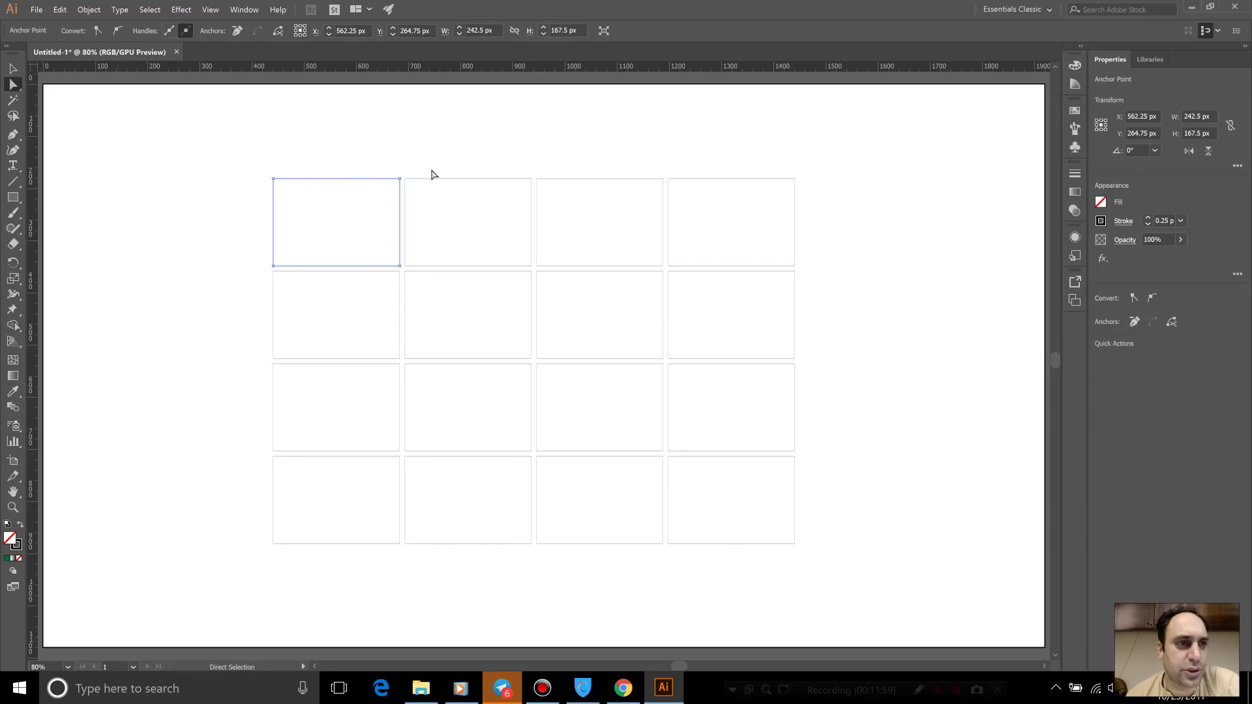
{"action": "left_click", "coordinate": [317, 222]}
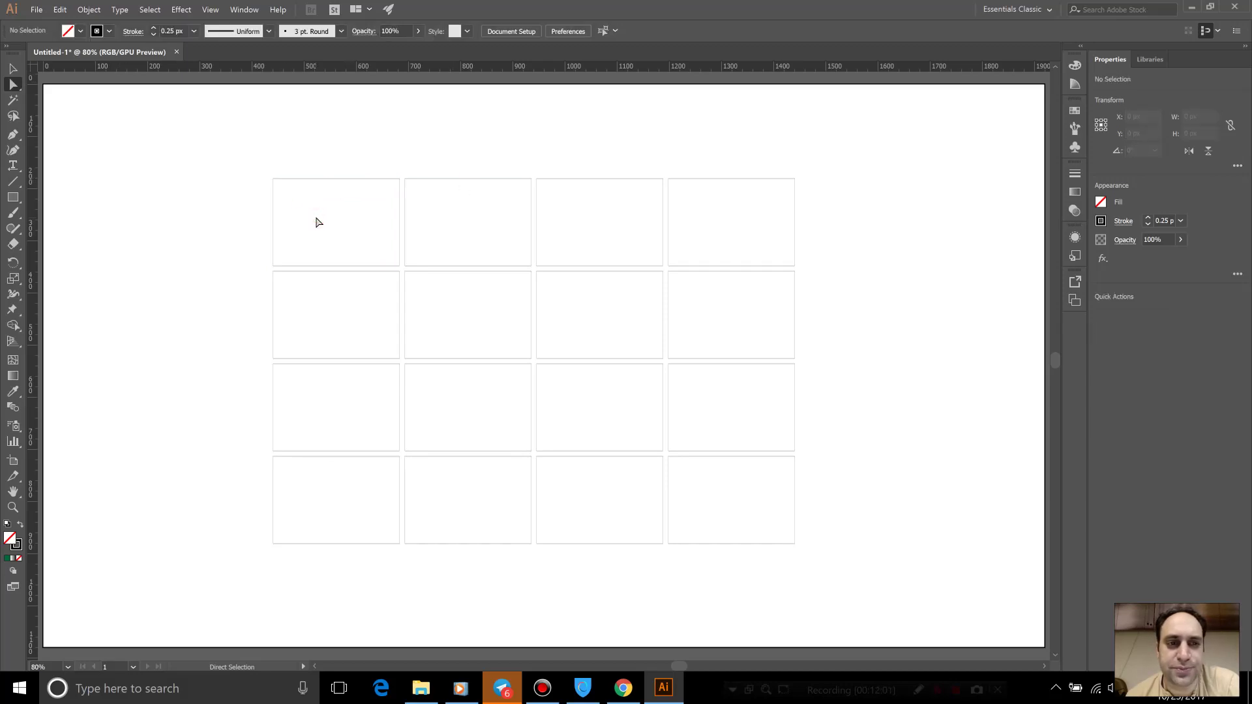
{"action": "left_click", "coordinate": [273, 193]}
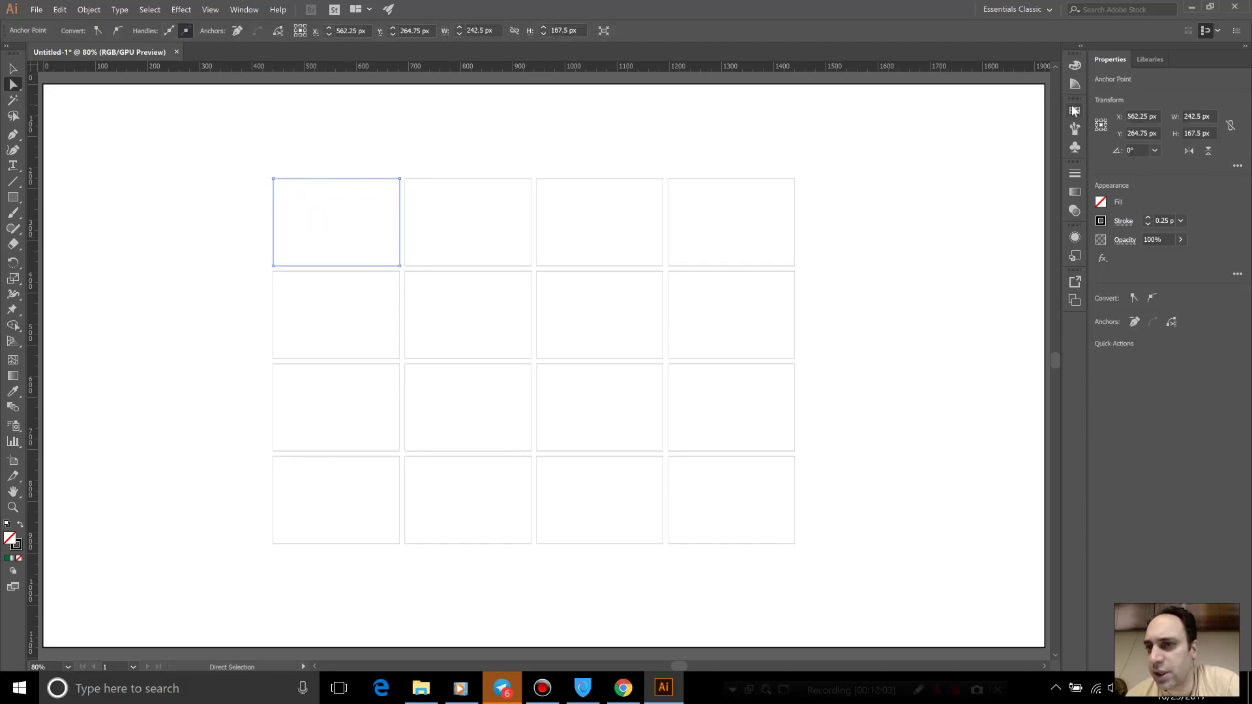
{"action": "left_click", "coordinate": [1074, 111]}
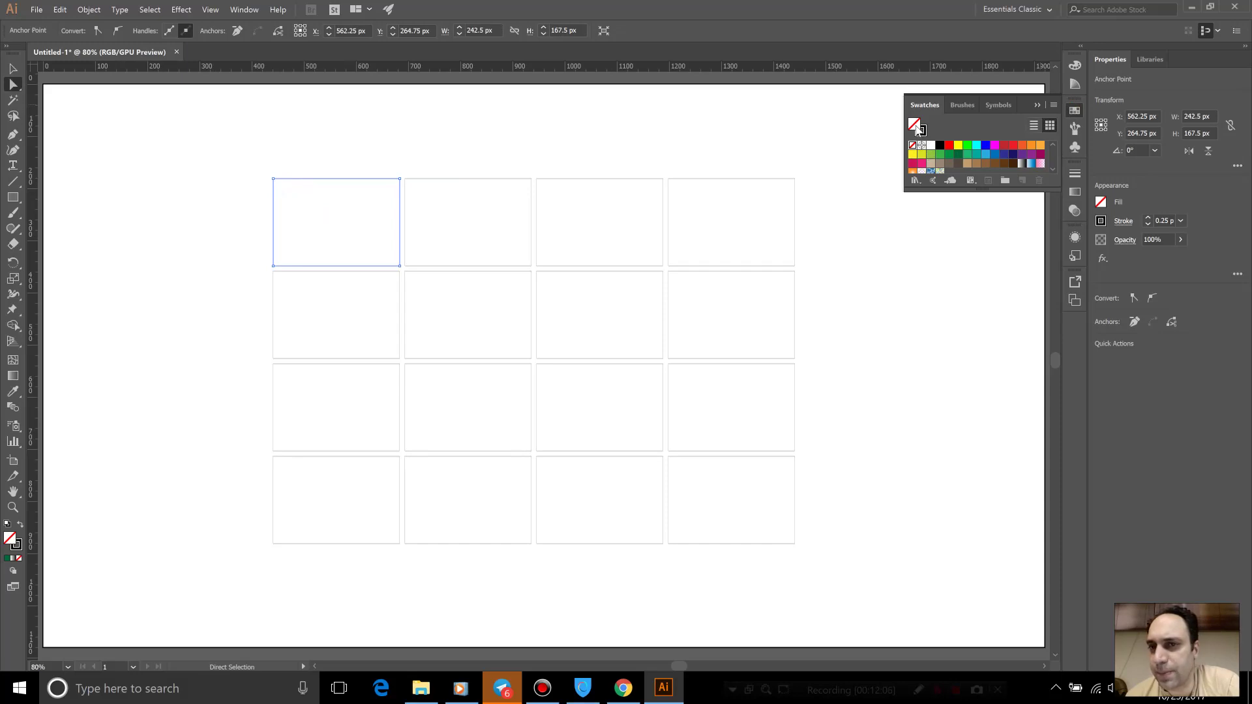
{"action": "left_click", "coordinate": [967, 145]}
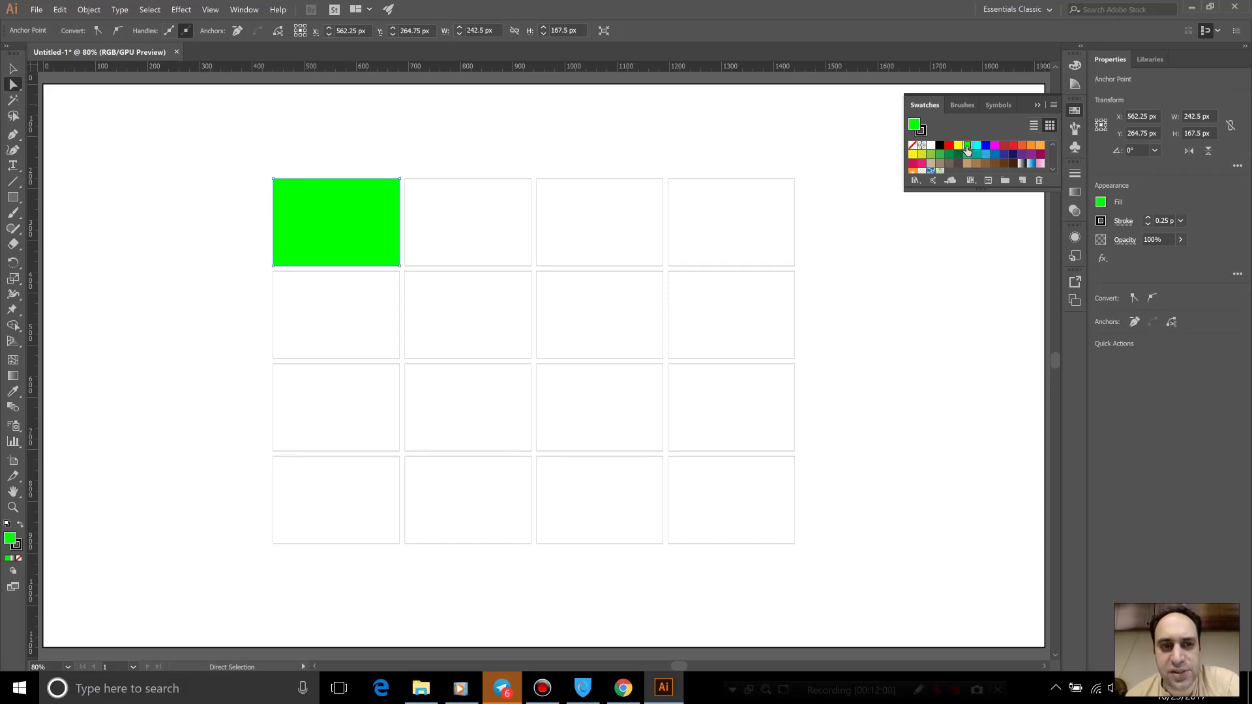
{"action": "left_click", "coordinate": [922, 130]}
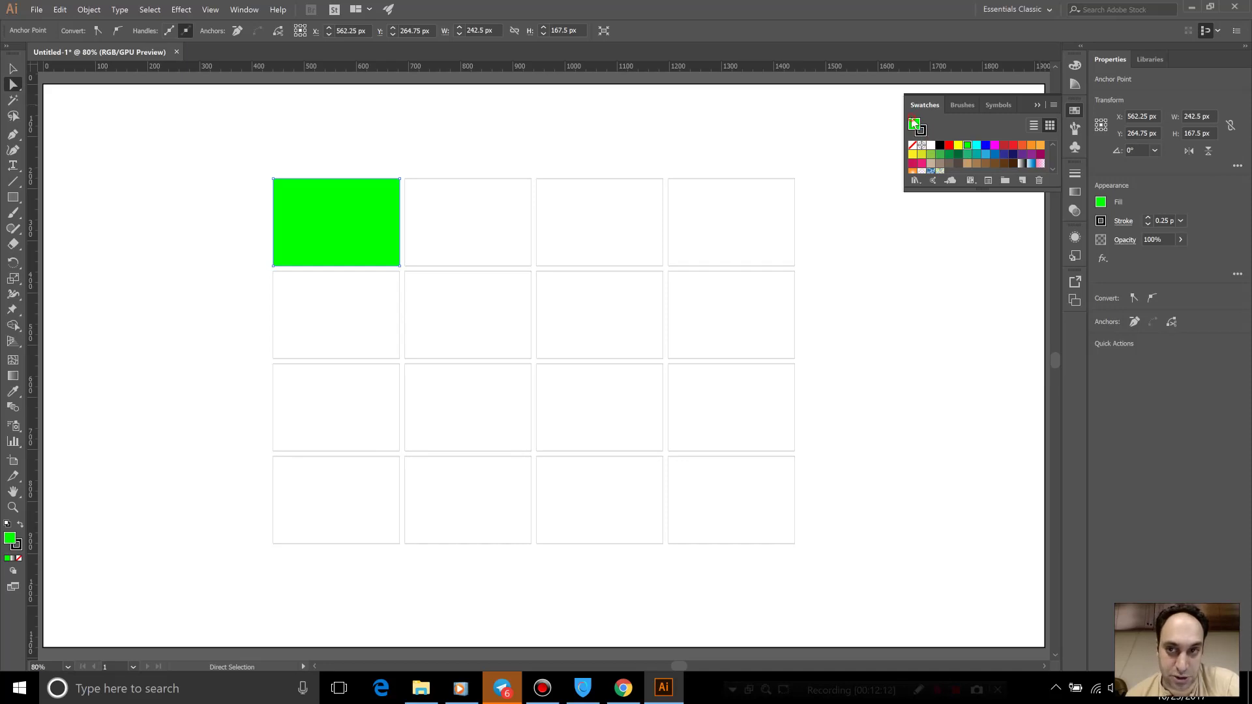
{"action": "left_click", "coordinate": [985, 149]}
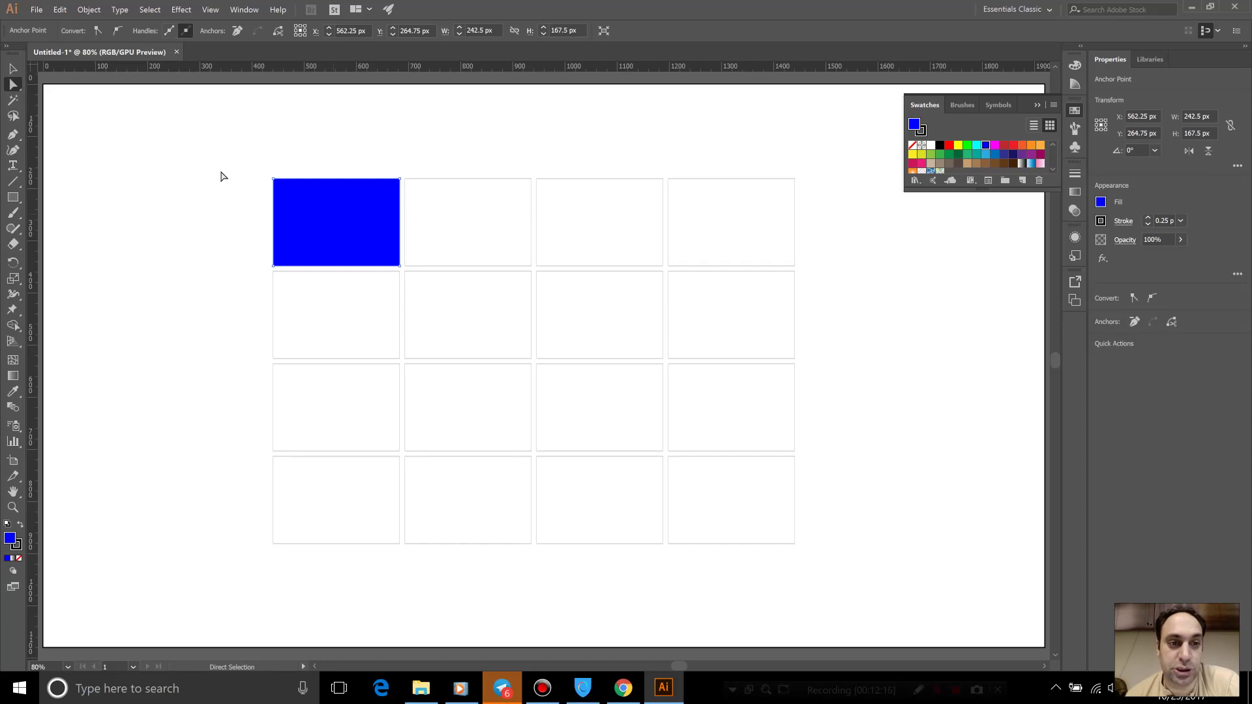
Fill the top row blue, the third row light grey and the second row mid grey.
{"action": "left_click_drag", "start_coordinate": [229, 199], "coordinate": [828, 245]}
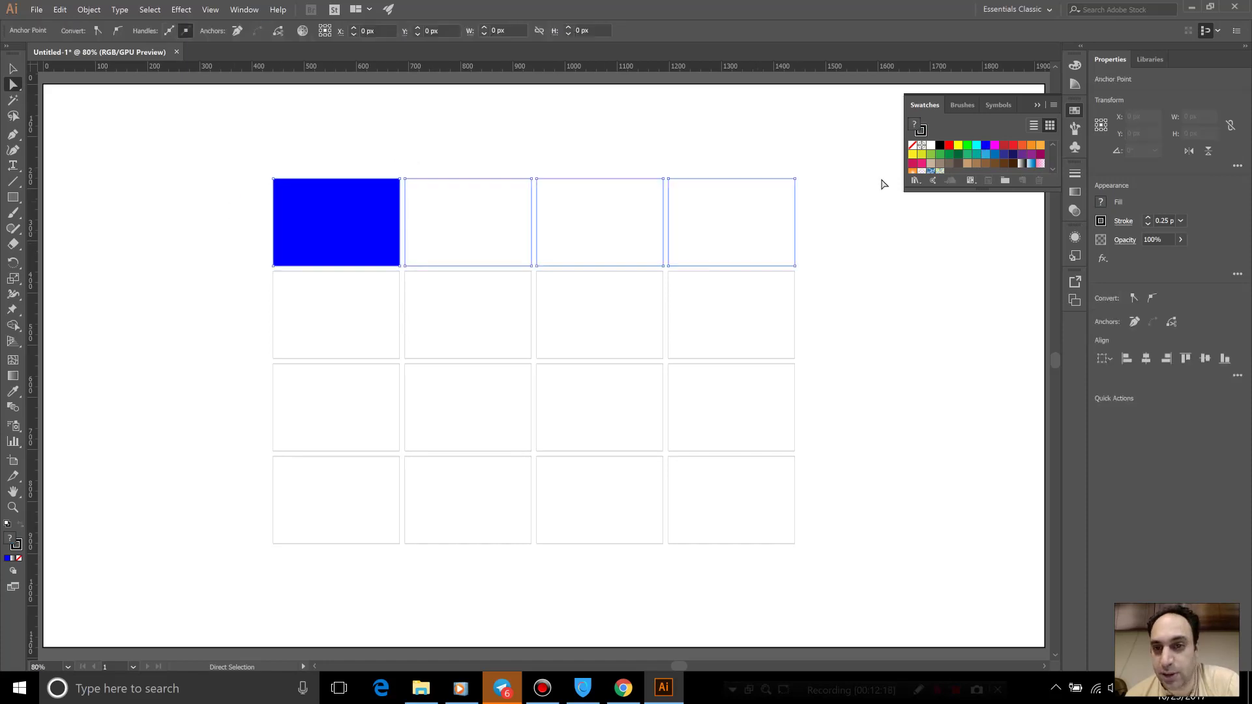
{"action": "left_click", "coordinate": [987, 149]}
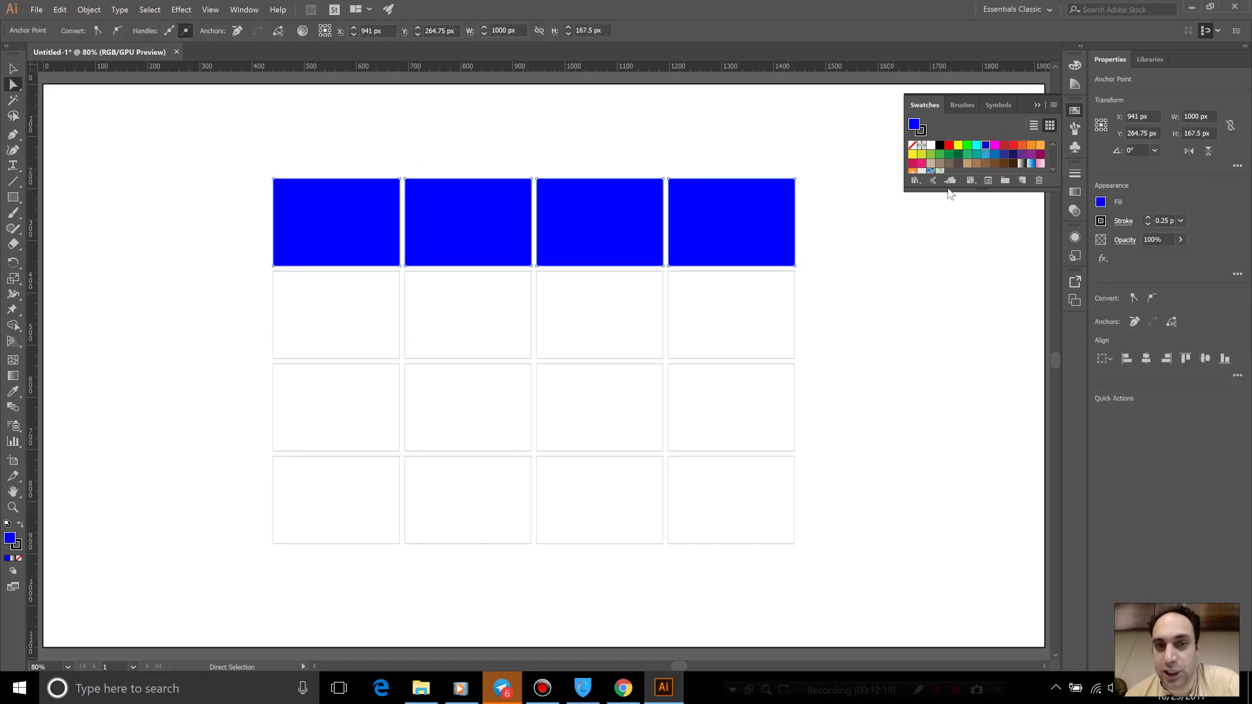
{"action": "left_click", "coordinate": [861, 294]}
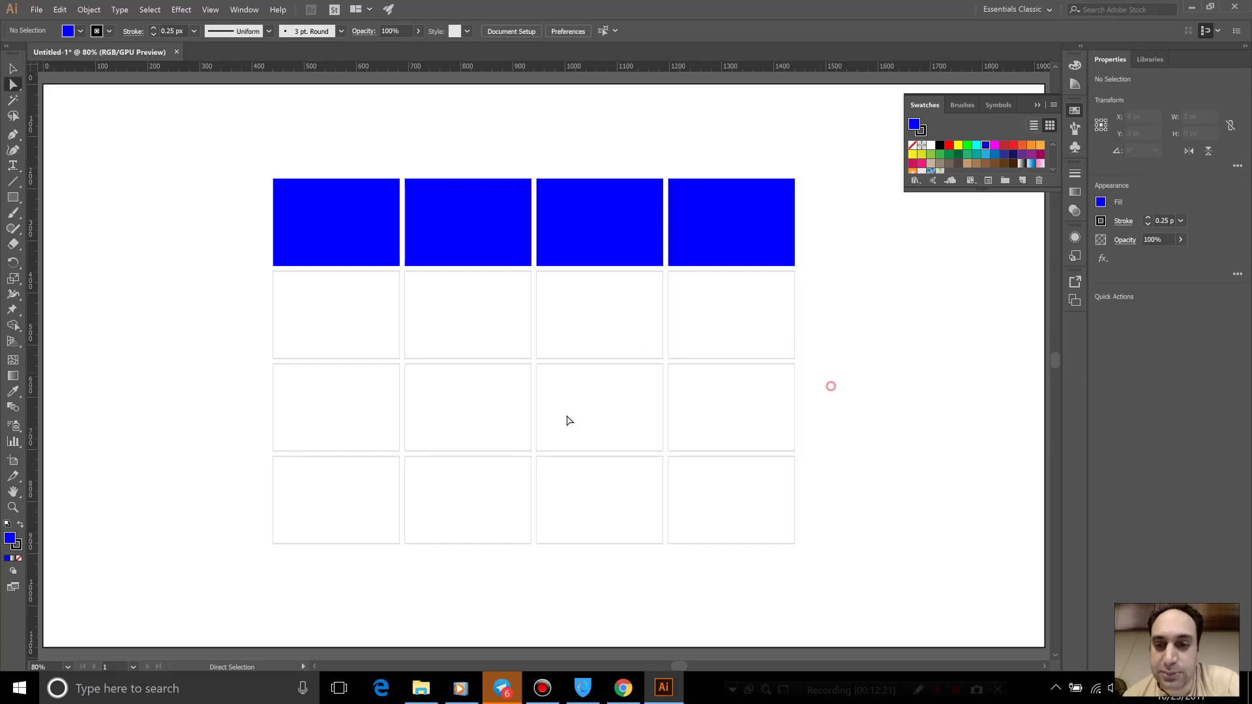
{"action": "left_click_drag", "start_coordinate": [829, 386], "coordinate": [213, 424]}
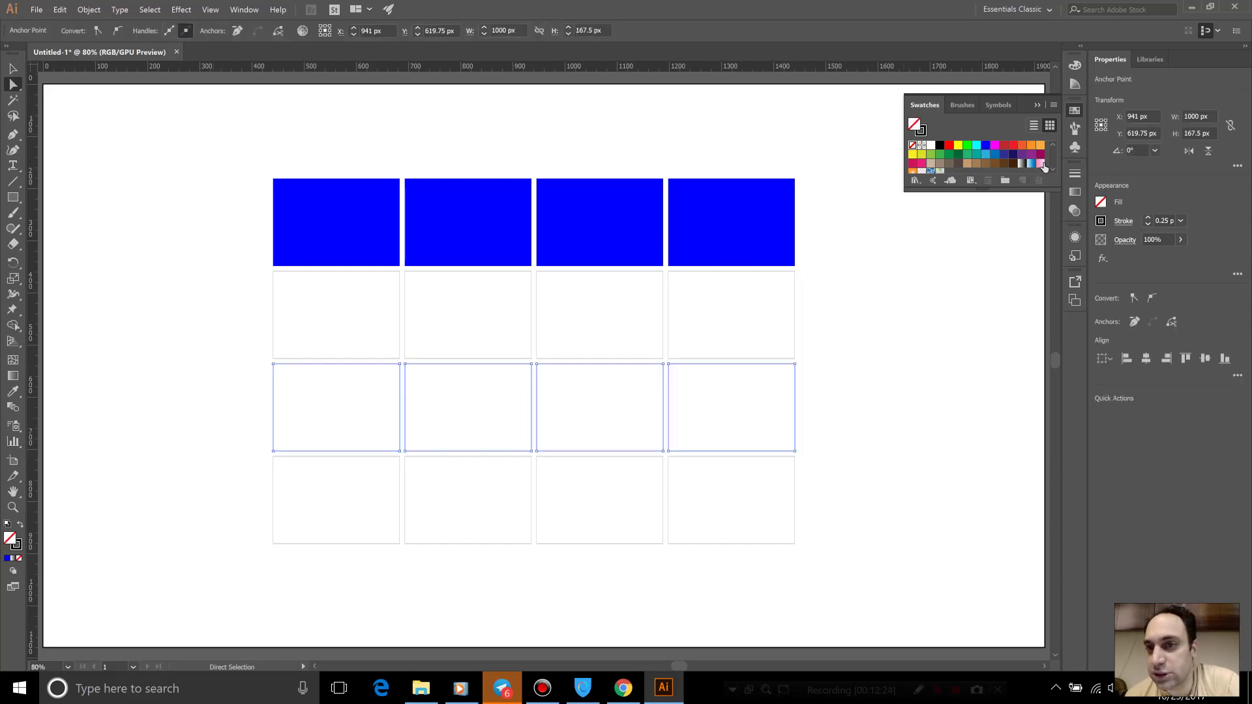
{"action": "left_click_drag", "start_coordinate": [967, 292], "coordinate": [971, 367]}
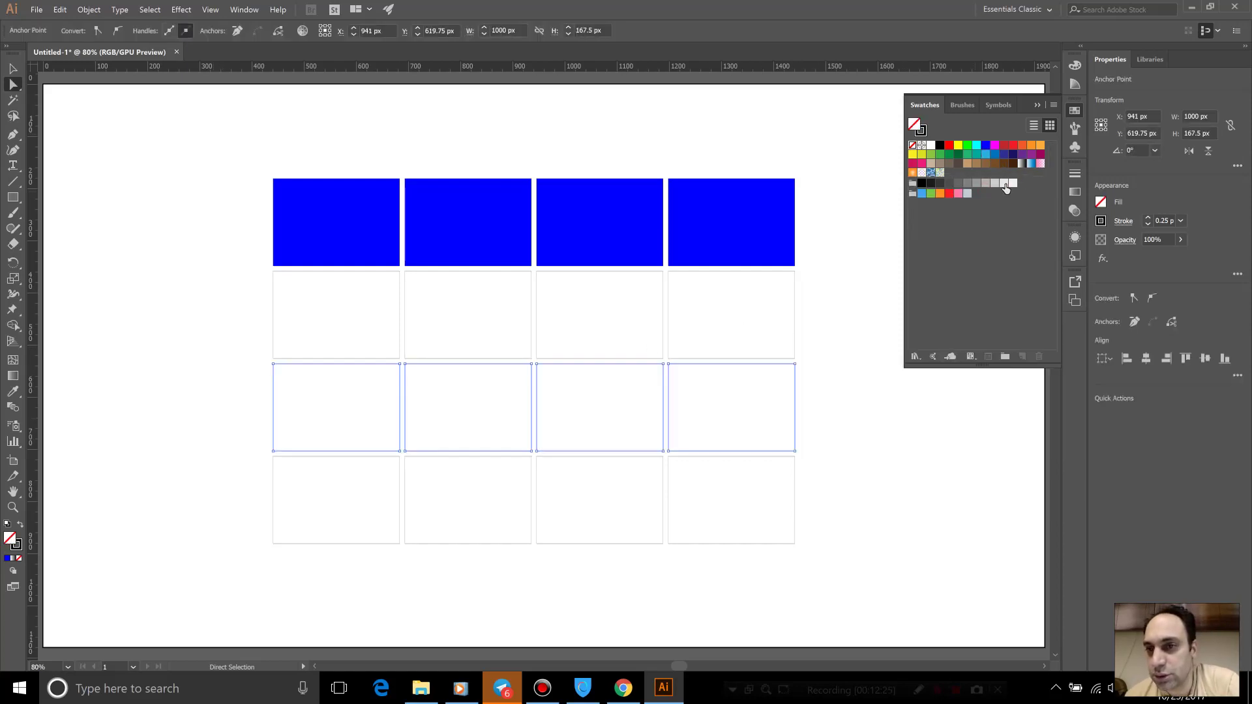
{"action": "left_click", "coordinate": [1004, 185]}
{"action": "left_click_drag", "start_coordinate": [865, 288], "coordinate": [243, 340]}
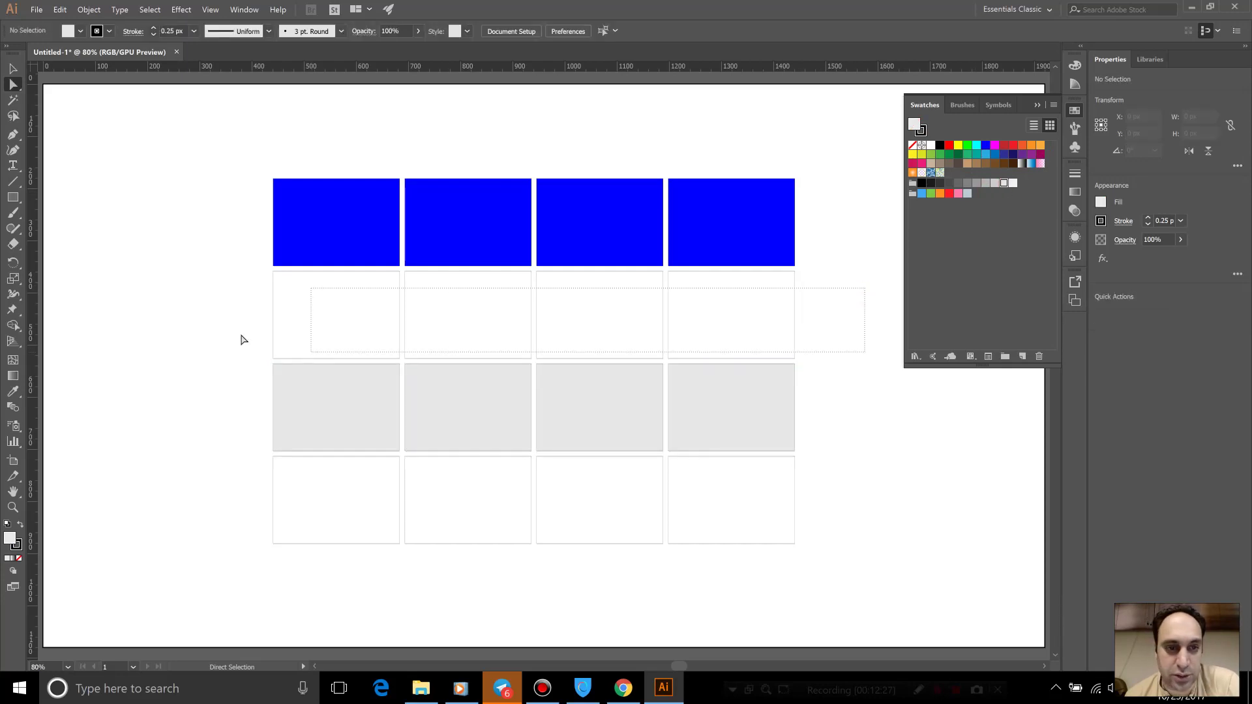
{"action": "left_click", "coordinate": [985, 183]}
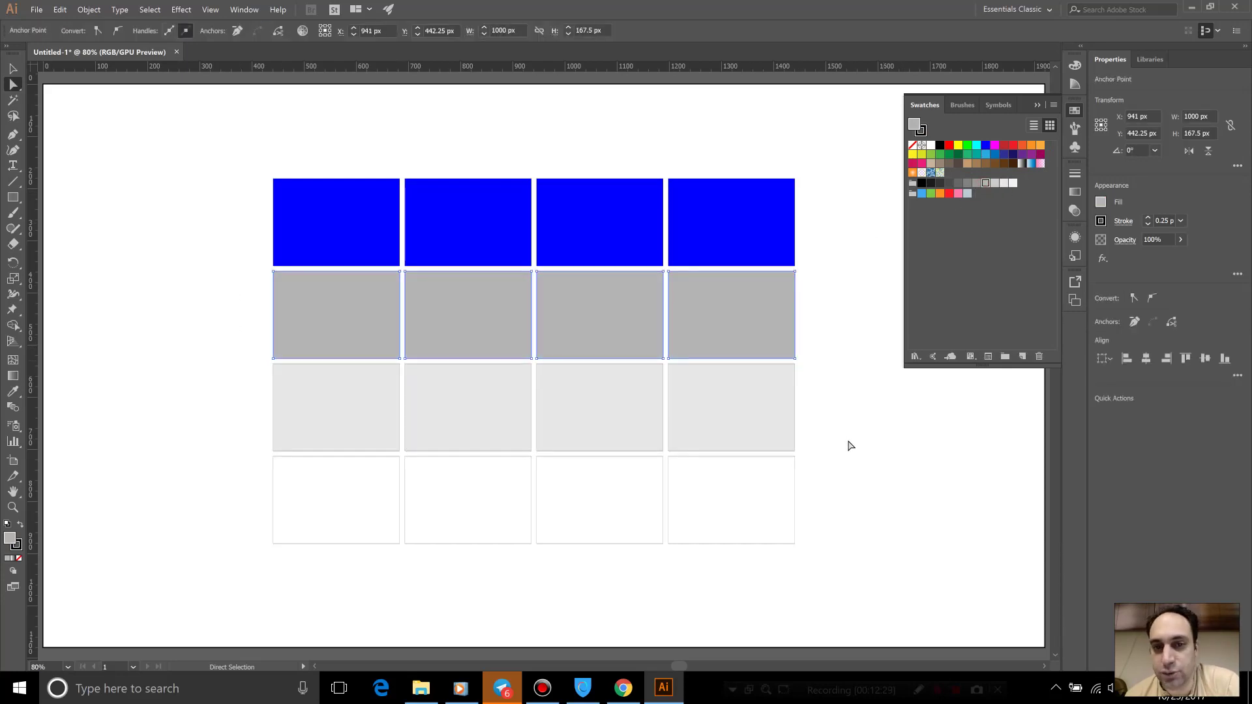
Copy the second row's mid grey onto the bottom row with the Eyedropper.
{"action": "left_click_drag", "start_coordinate": [873, 493], "coordinate": [123, 511]}
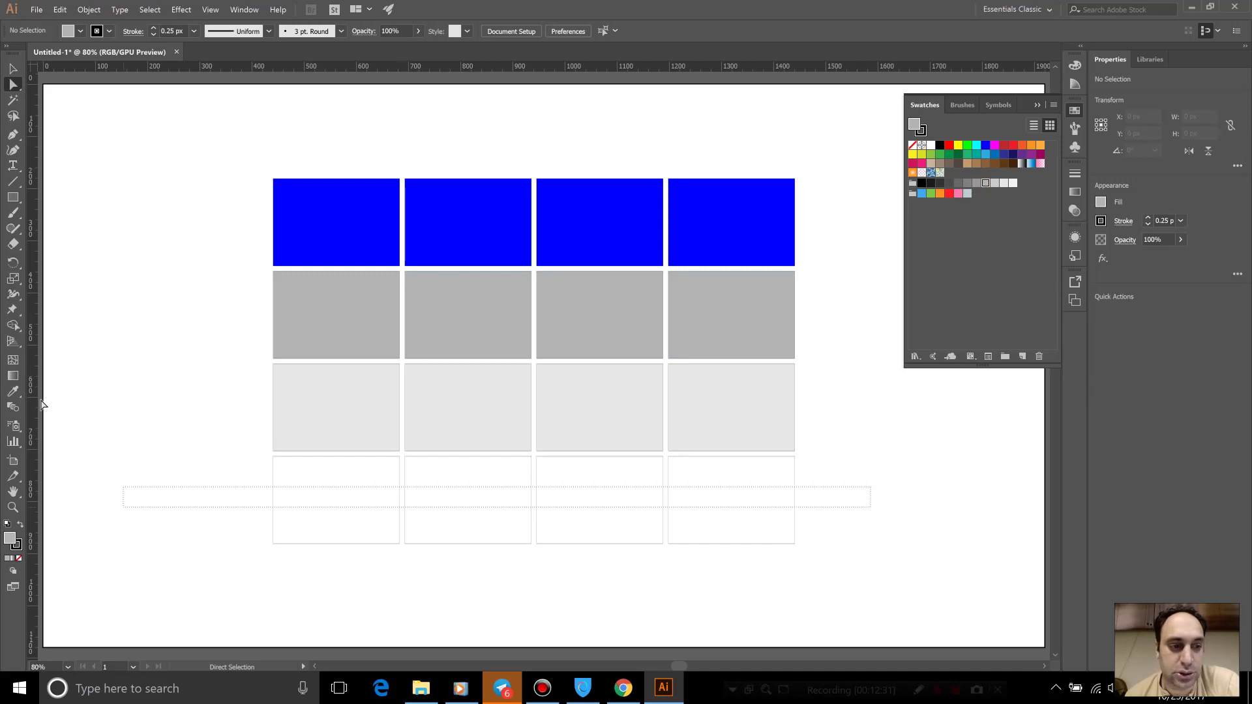
{"action": "left_click", "coordinate": [11, 394]}
{"action": "left_click", "coordinate": [320, 308]}
{"action": "left_click", "coordinate": [13, 69]}
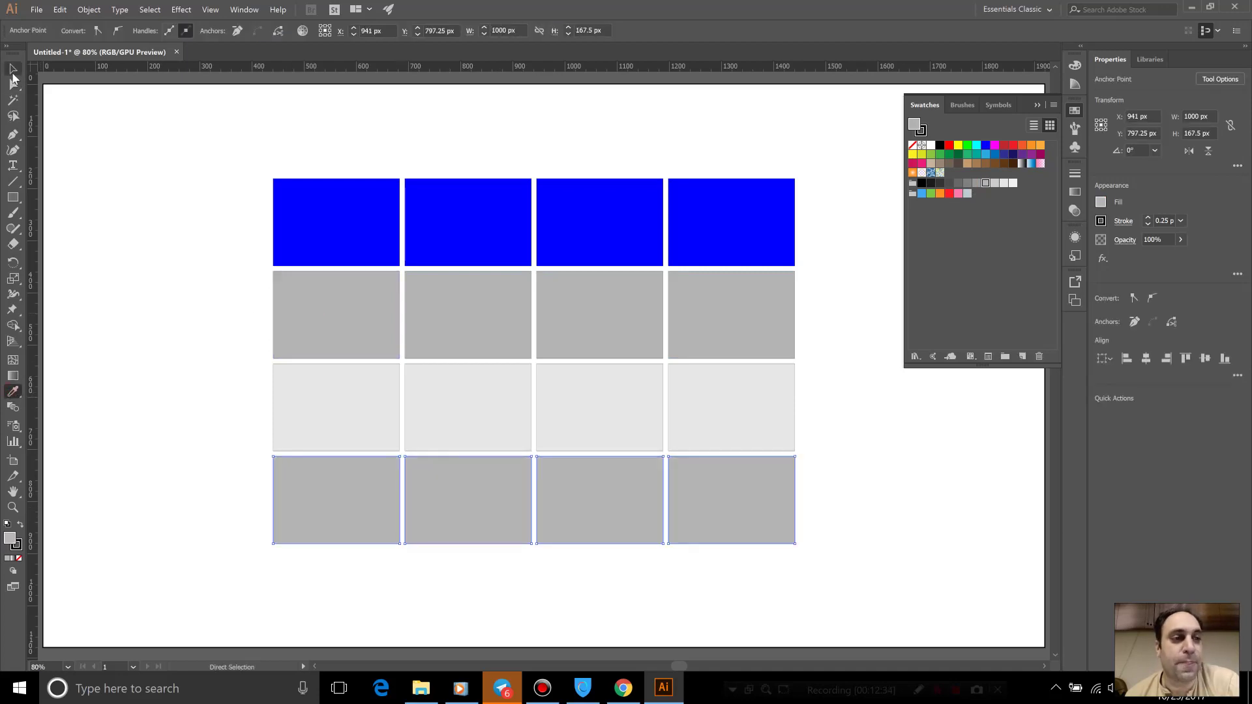
{"action": "left_click", "coordinate": [116, 154]}
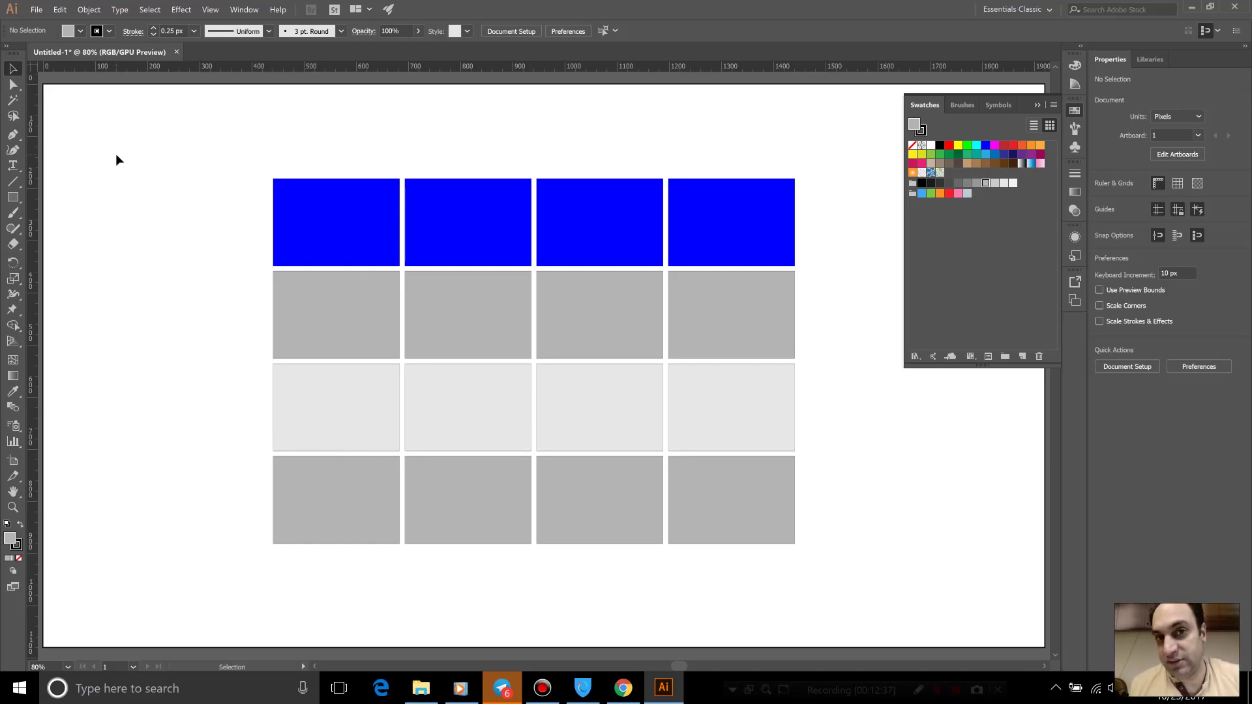
{"action": "left_click", "coordinate": [319, 242]}
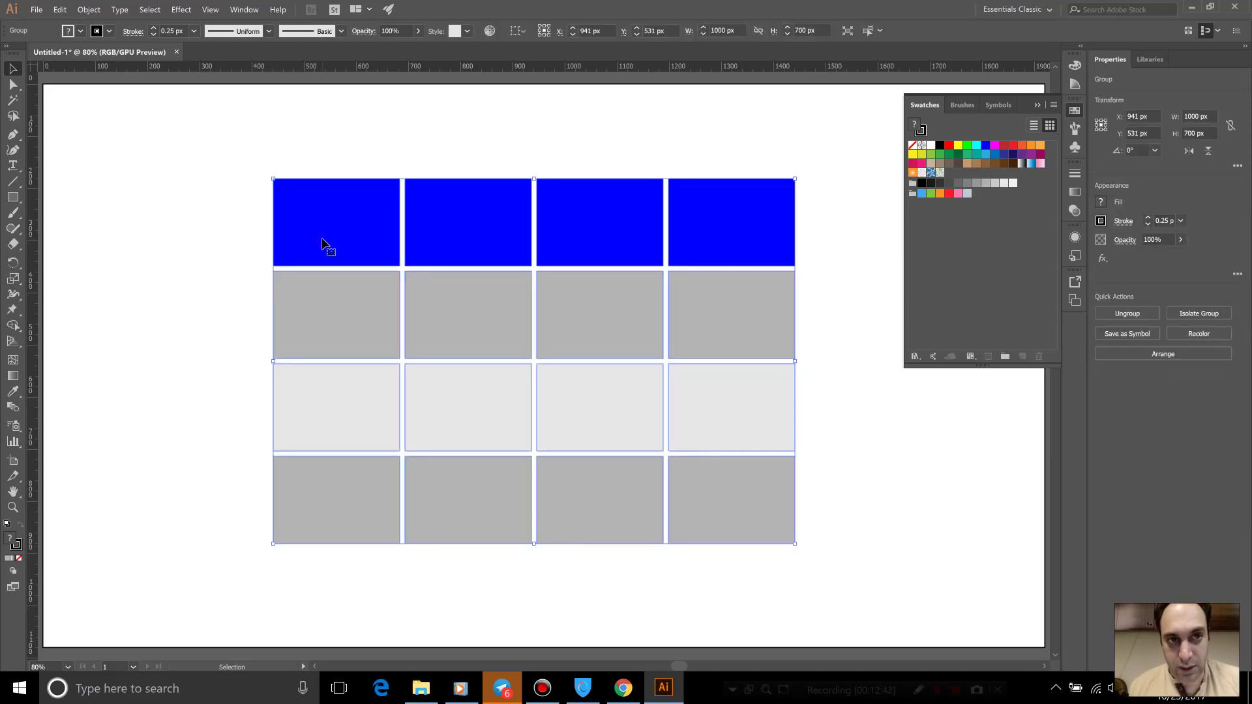
{"action": "left_click", "coordinate": [215, 236]}
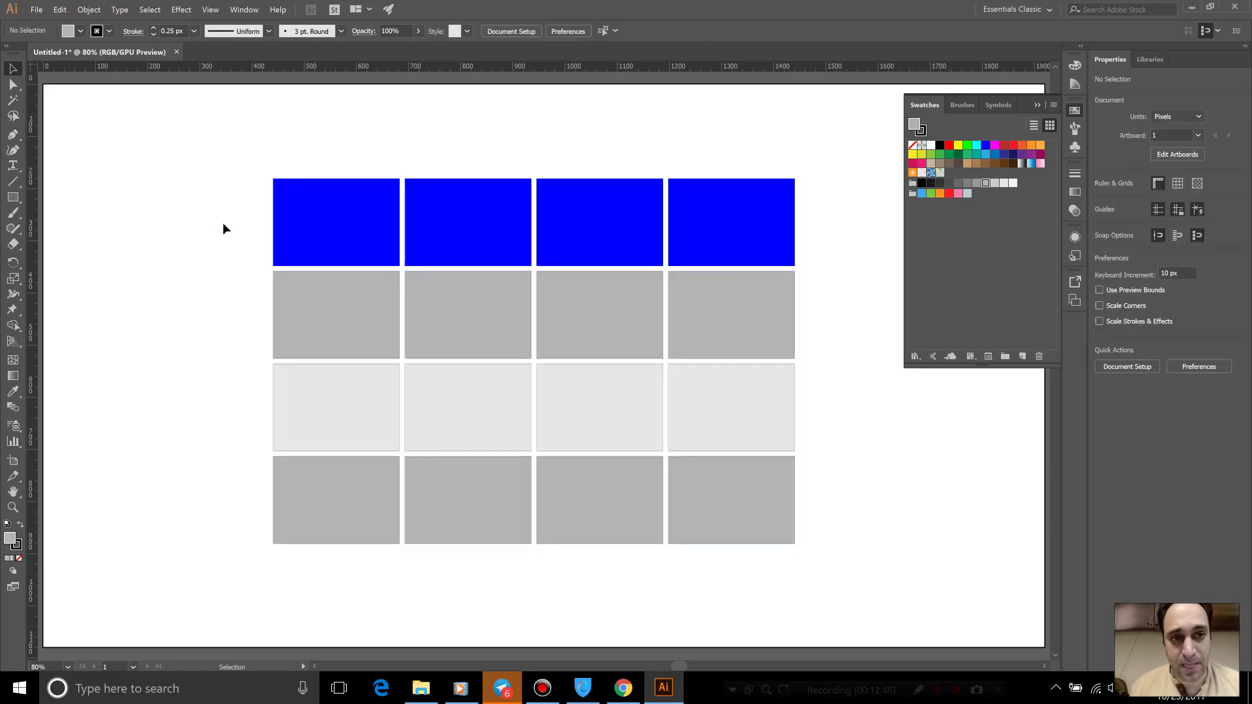
Pen-draw a closed five-point 1131 × 829 px frame around the grid, its top-left corner cut diagonally.
{"action": "left_click", "coordinate": [10, 135]}
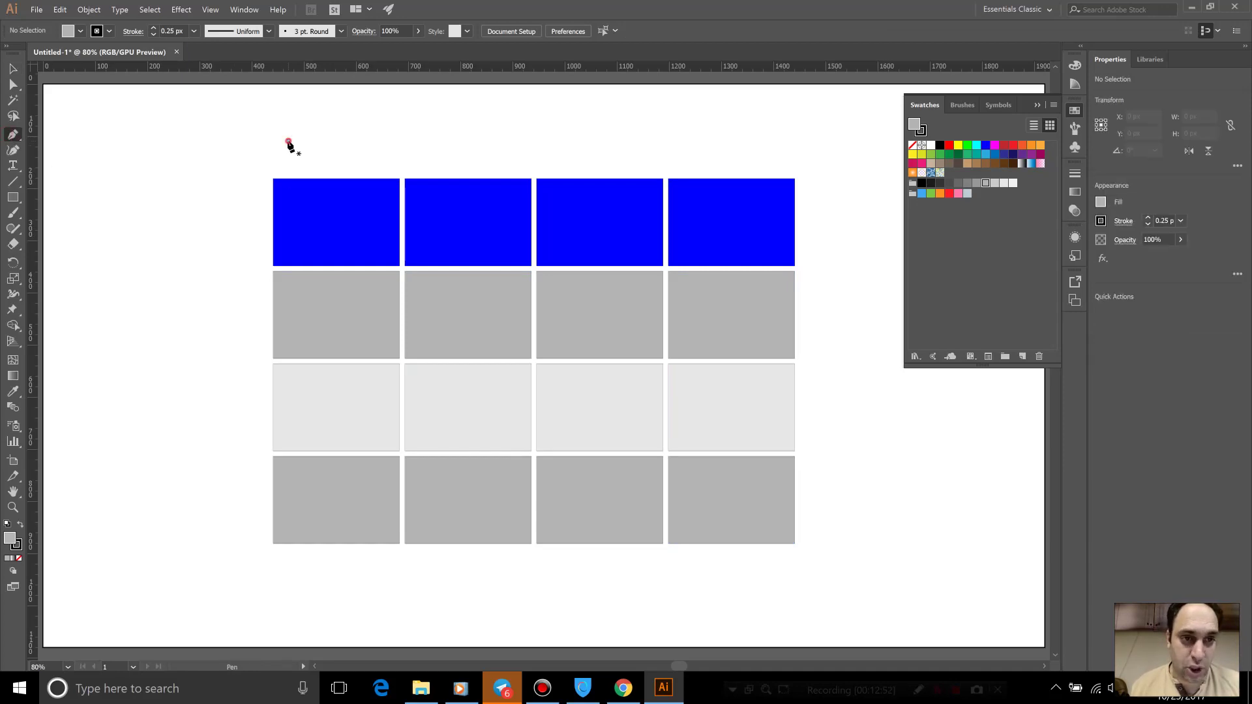
{"action": "left_click_drag", "start_coordinate": [288, 141], "coordinate": [238, 191]}
{"action": "left_click", "coordinate": [231, 188]}
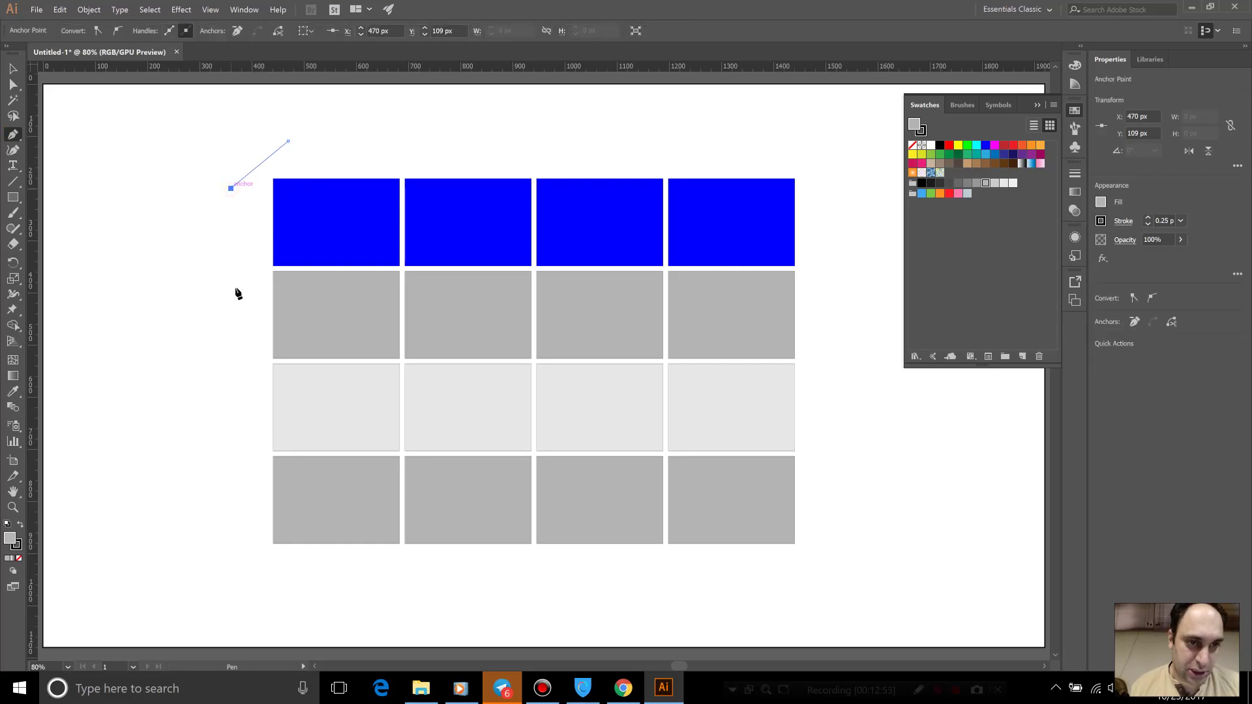
{"action": "left_click", "coordinate": [231, 573]}
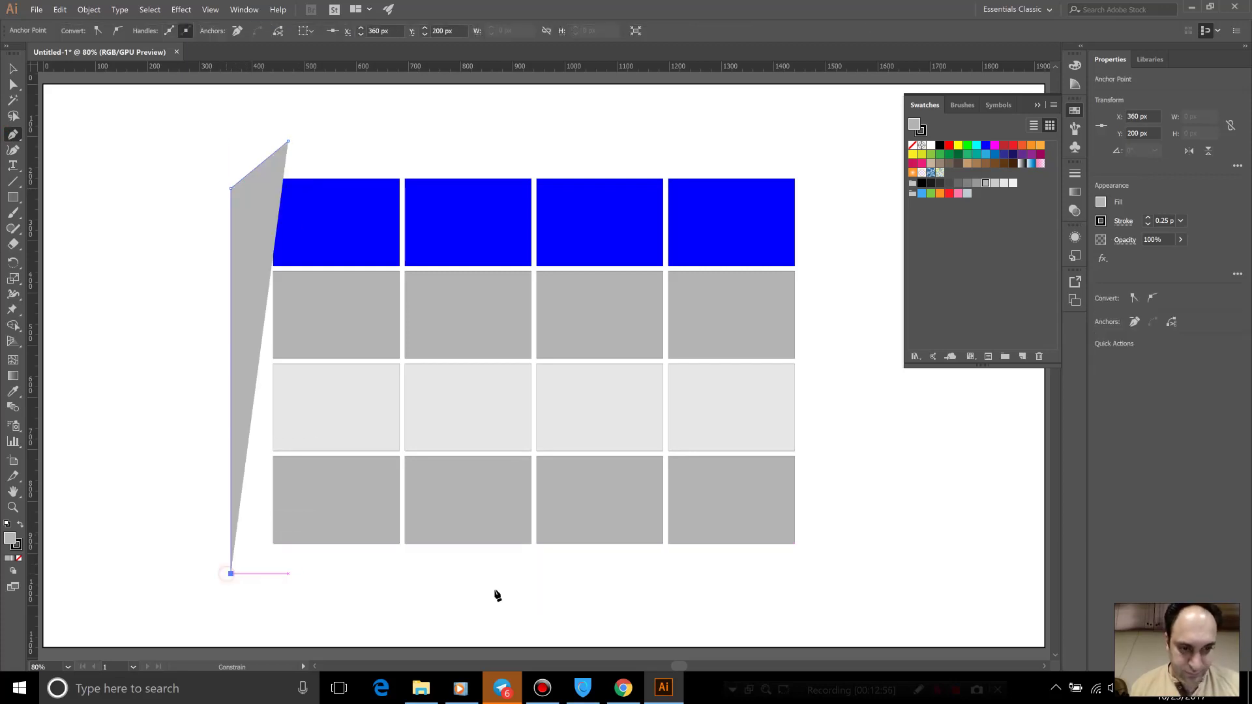
{"action": "left_click", "coordinate": [821, 573]}
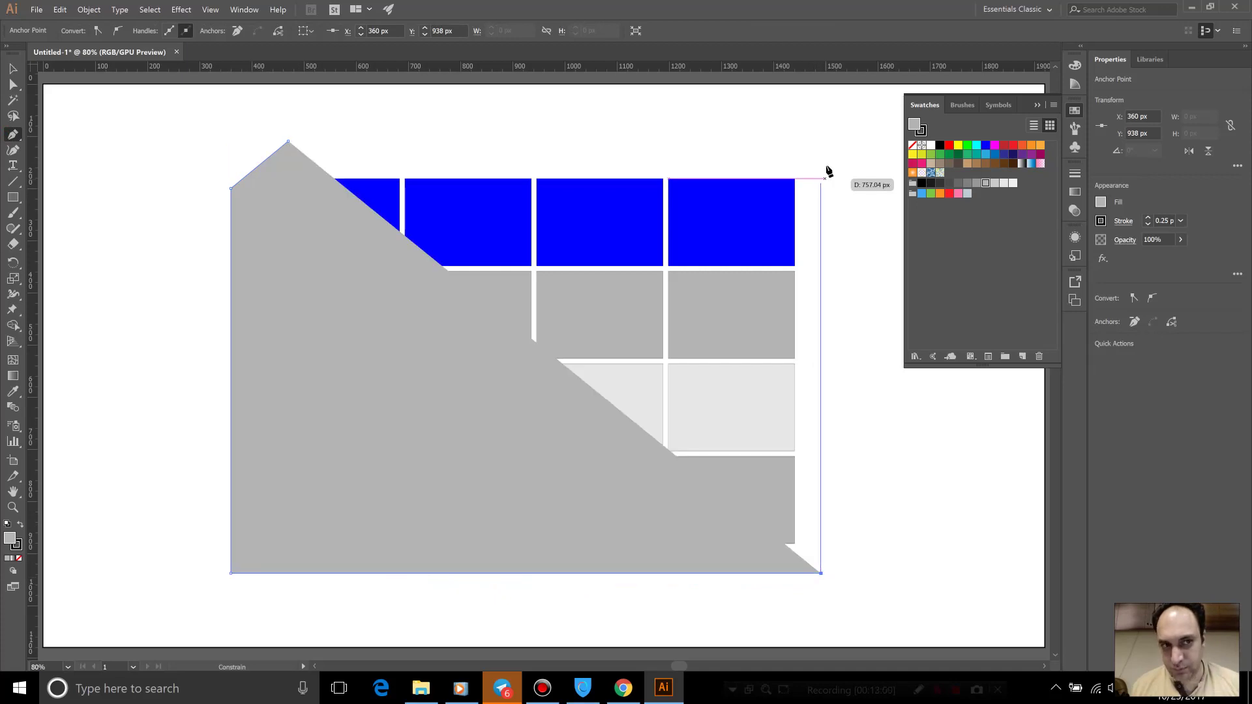
{"action": "left_click", "coordinate": [815, 141]}
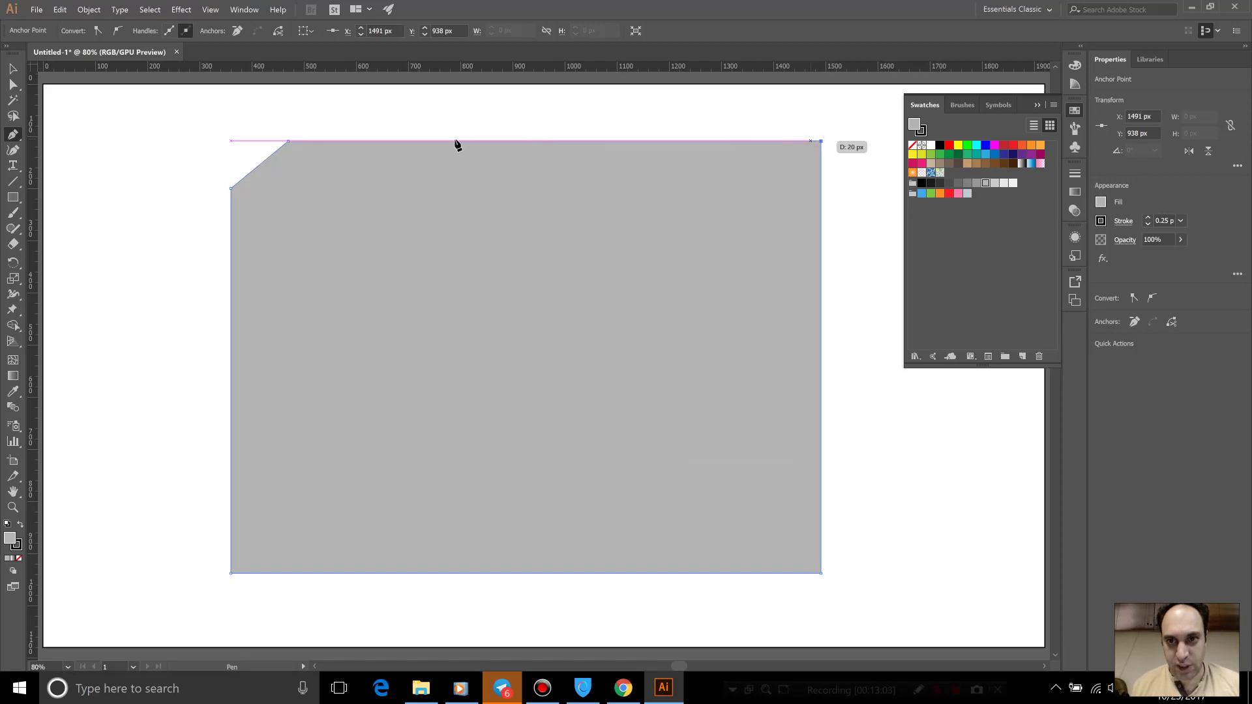
{"action": "left_click", "coordinate": [289, 141]}
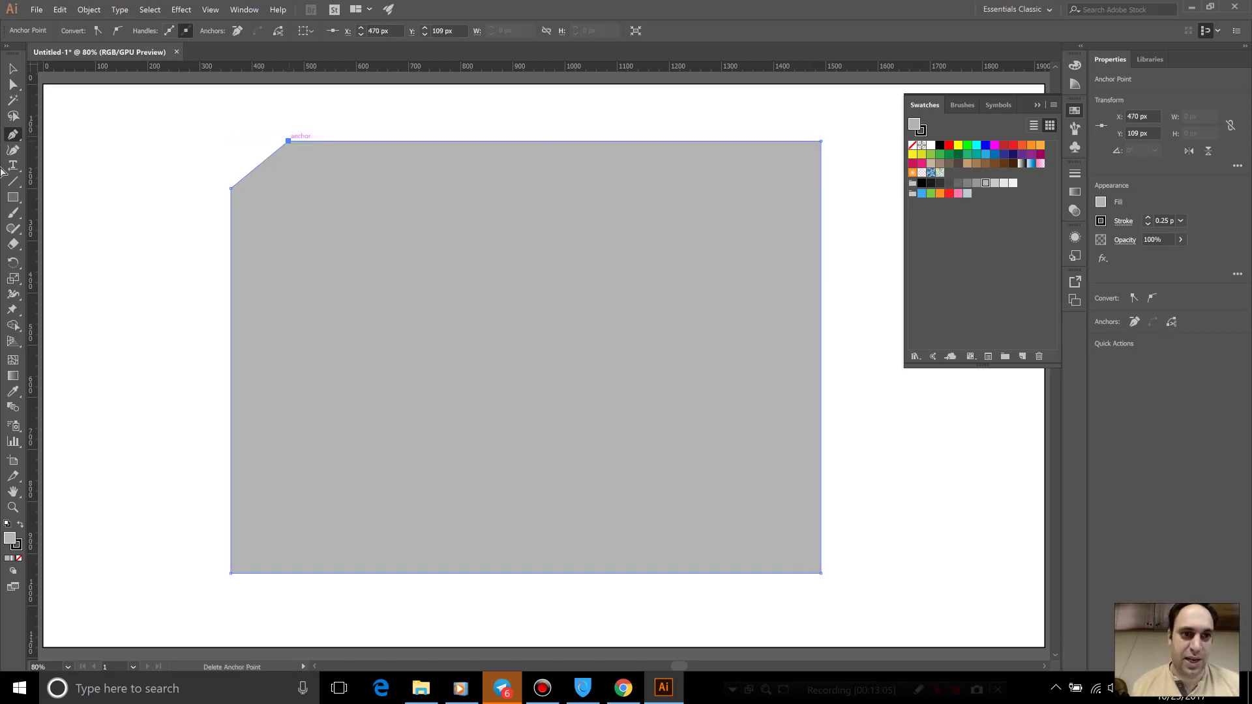
{"action": "key", "text": "v"}
{"action": "left_click", "coordinate": [407, 209]}
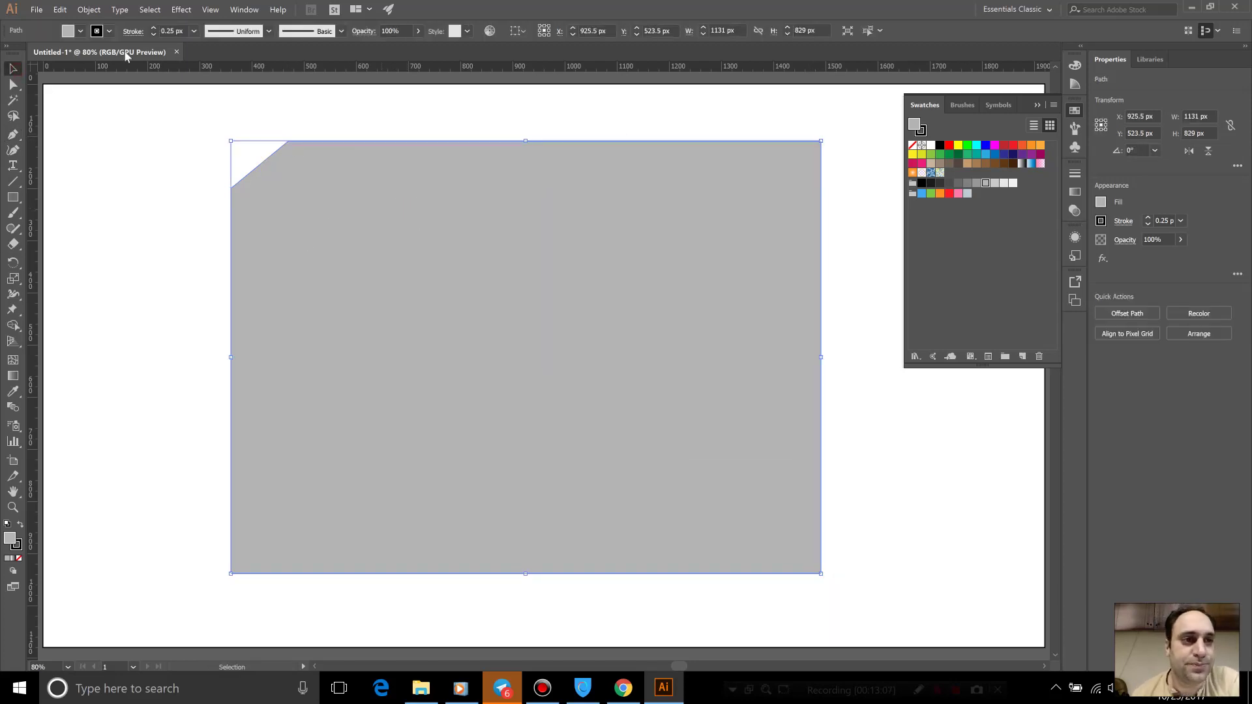
{"action": "left_click", "coordinate": [79, 31]}
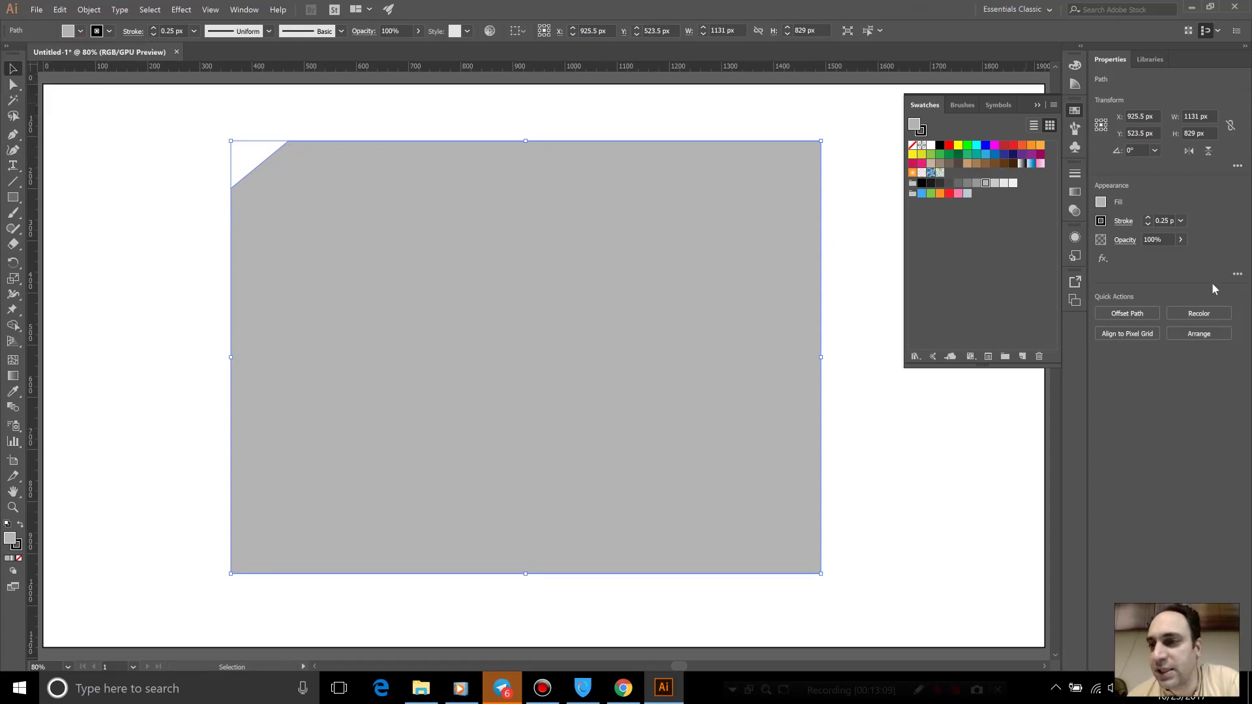
{"action": "left_click", "coordinate": [1197, 334]}
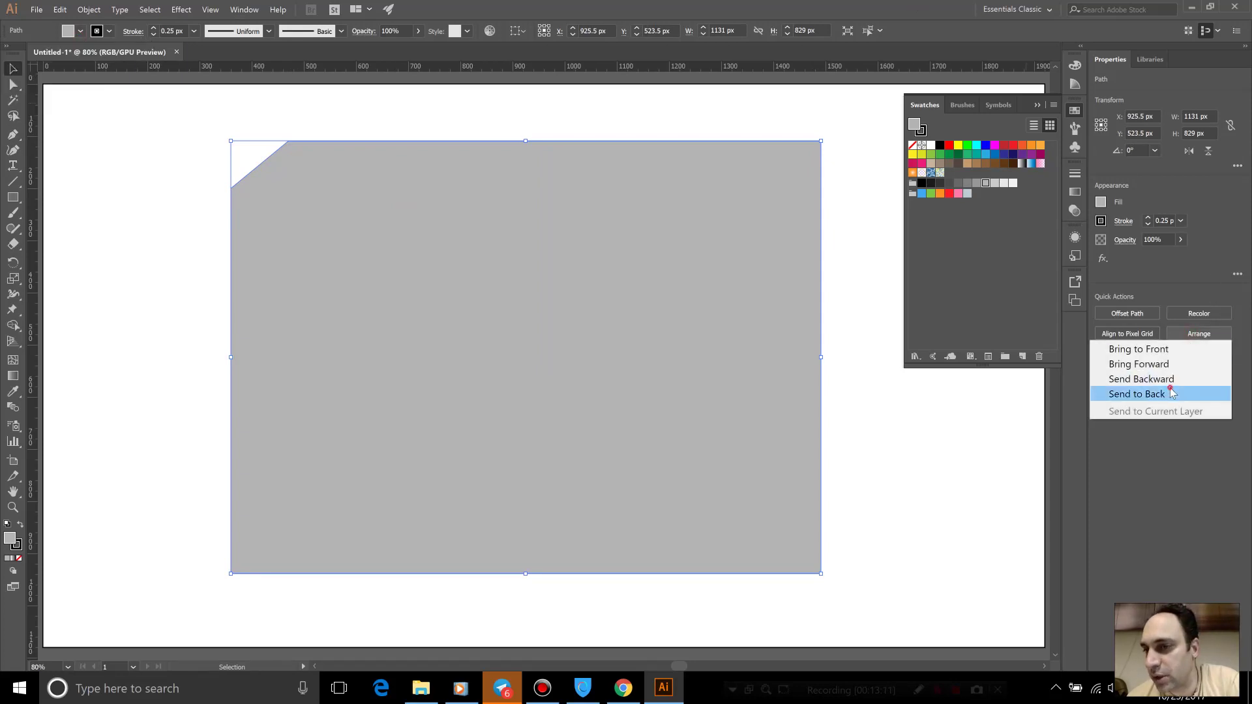
{"action": "left_click", "coordinate": [1167, 394]}
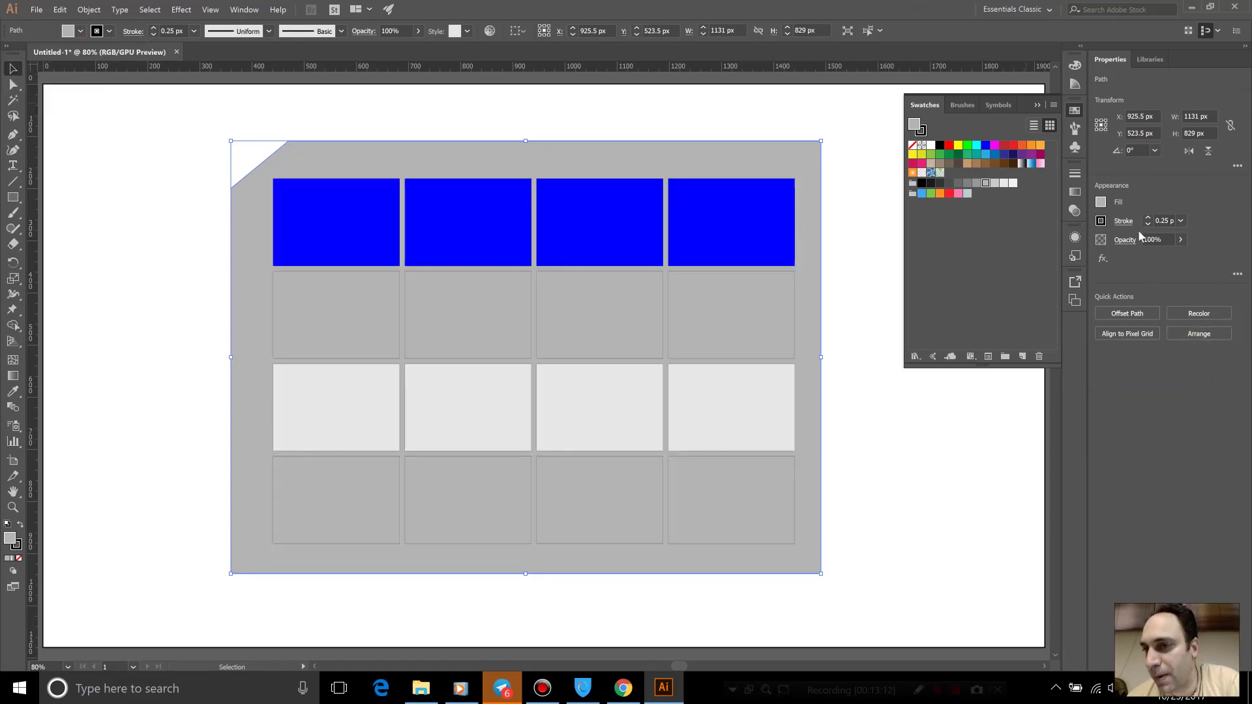
{"action": "left_click", "coordinate": [1101, 203]}
{"action": "left_click", "coordinate": [959, 249]}
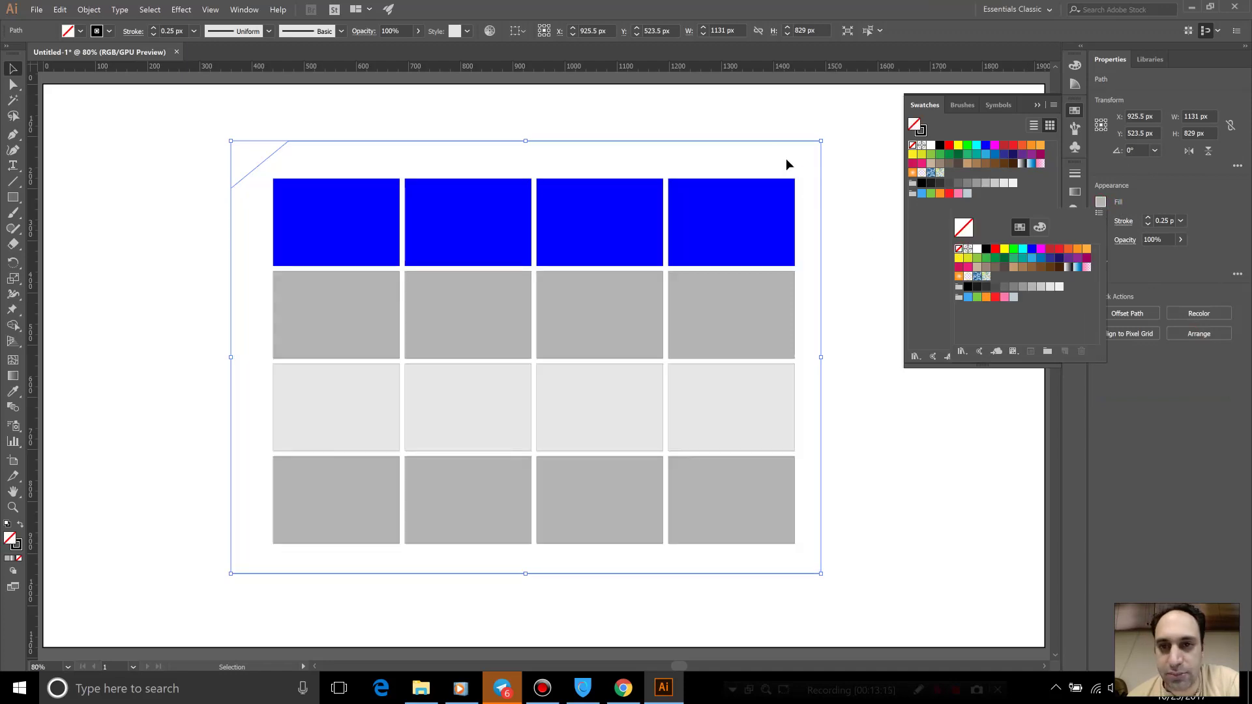
{"action": "right_click", "coordinate": [733, 142]}
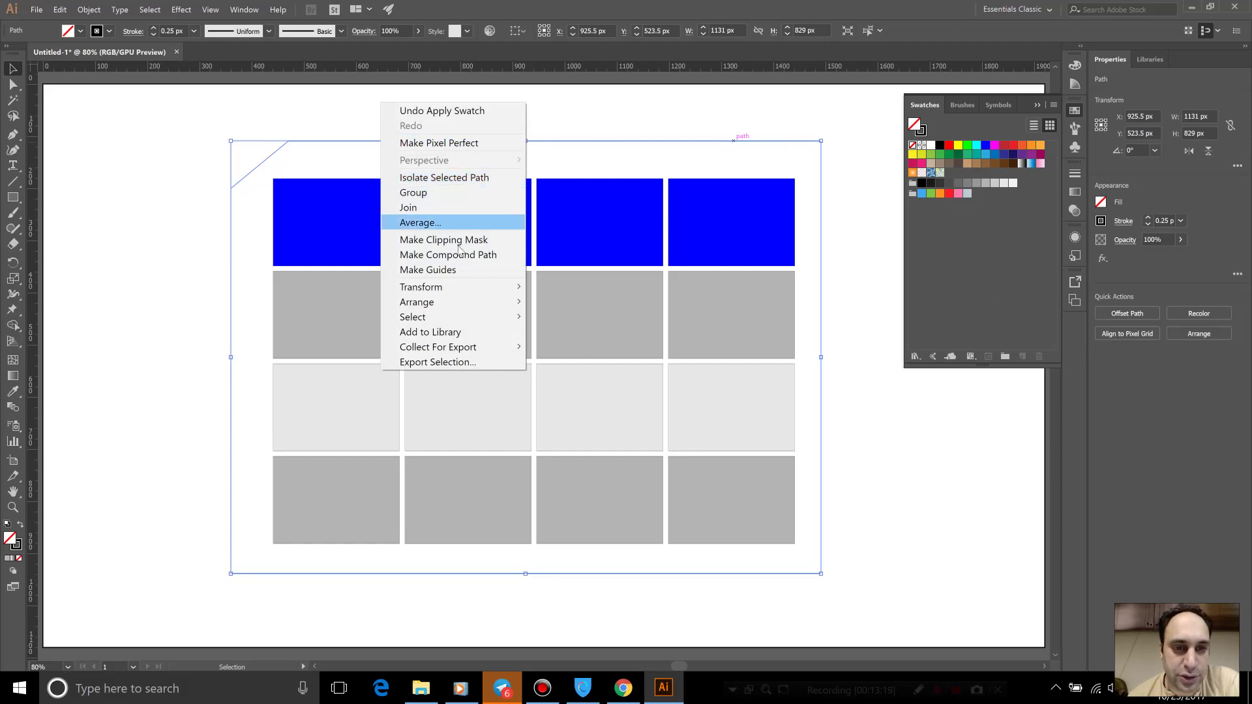
{"action": "left_click", "coordinate": [461, 279]}
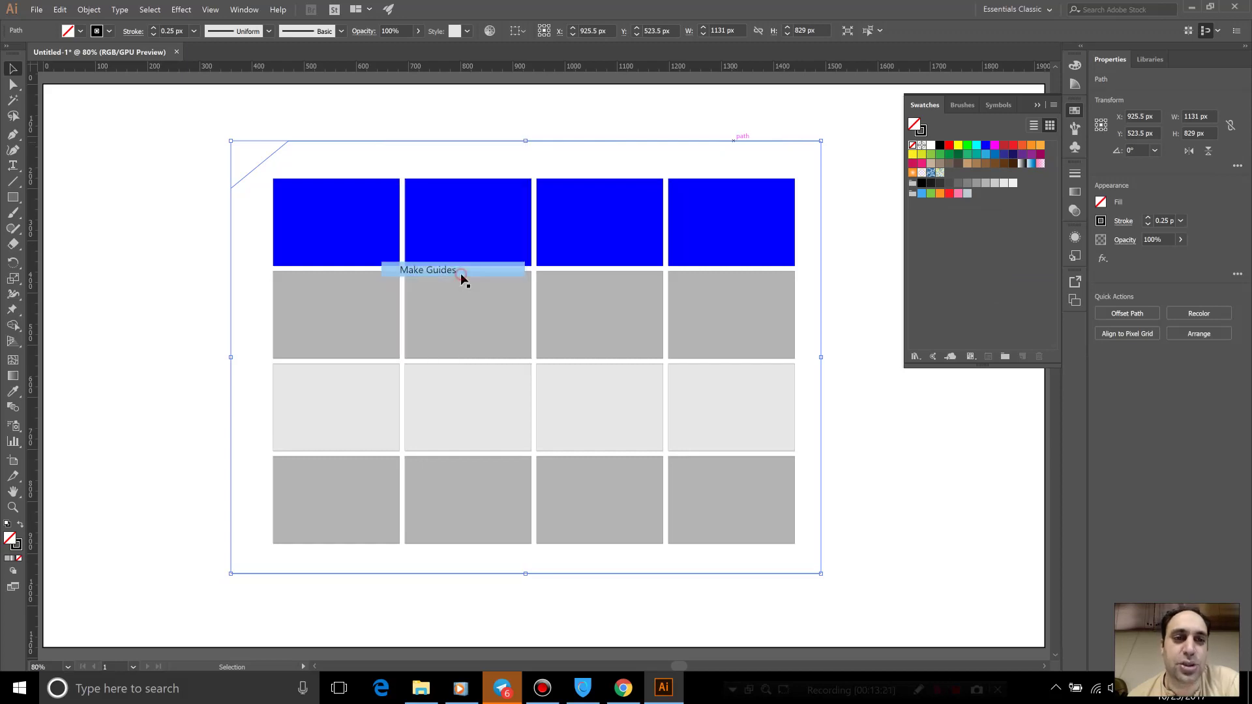
{"action": "left_click", "coordinate": [436, 122]}
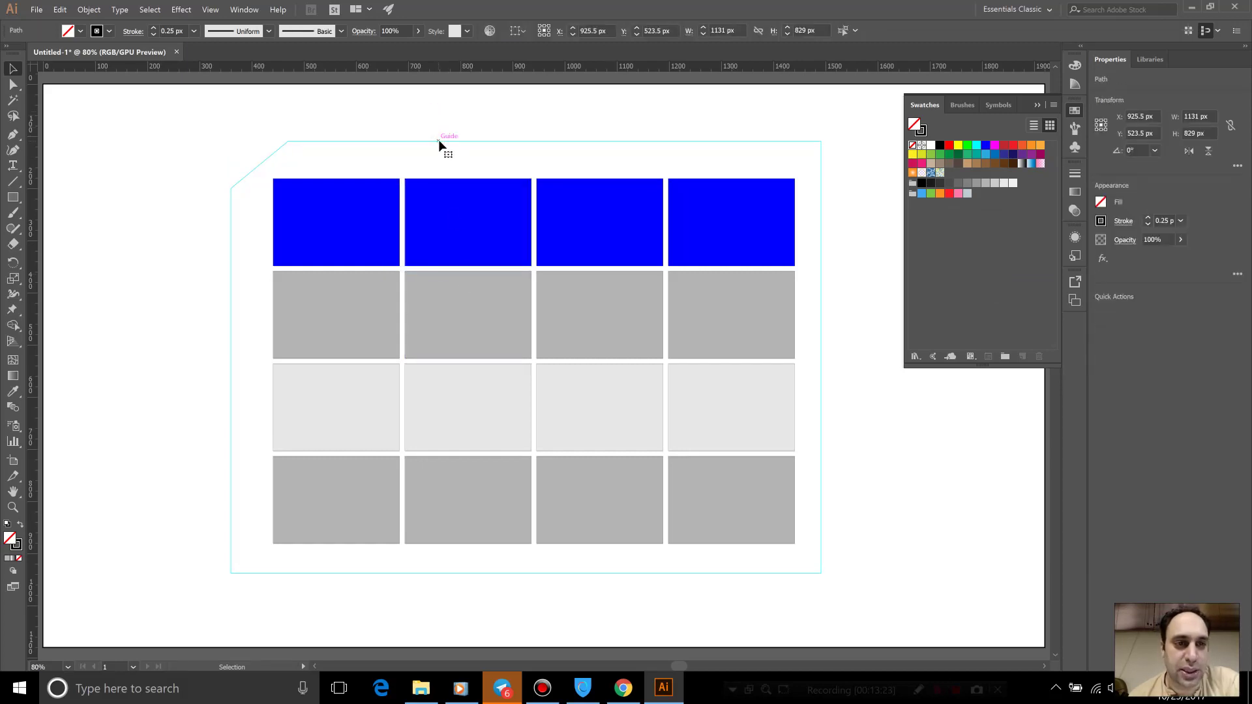
{"action": "key", "text": "f"}
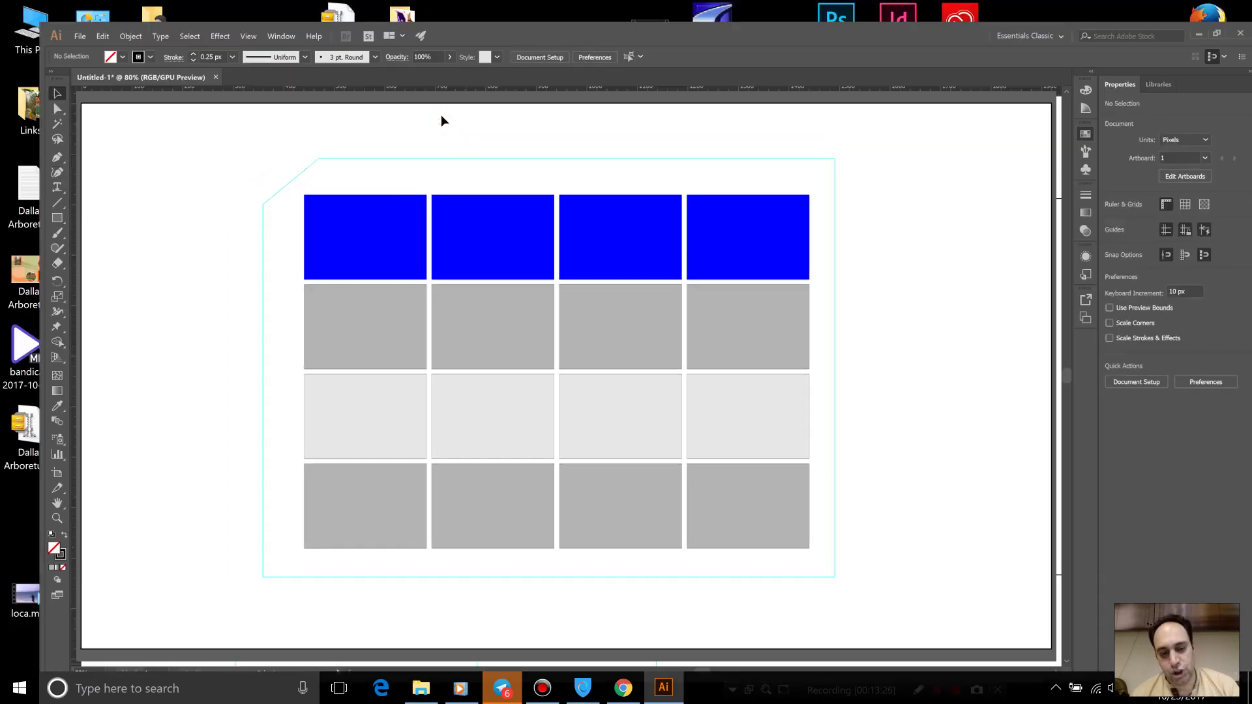
{"action": "key", "text": "f"}
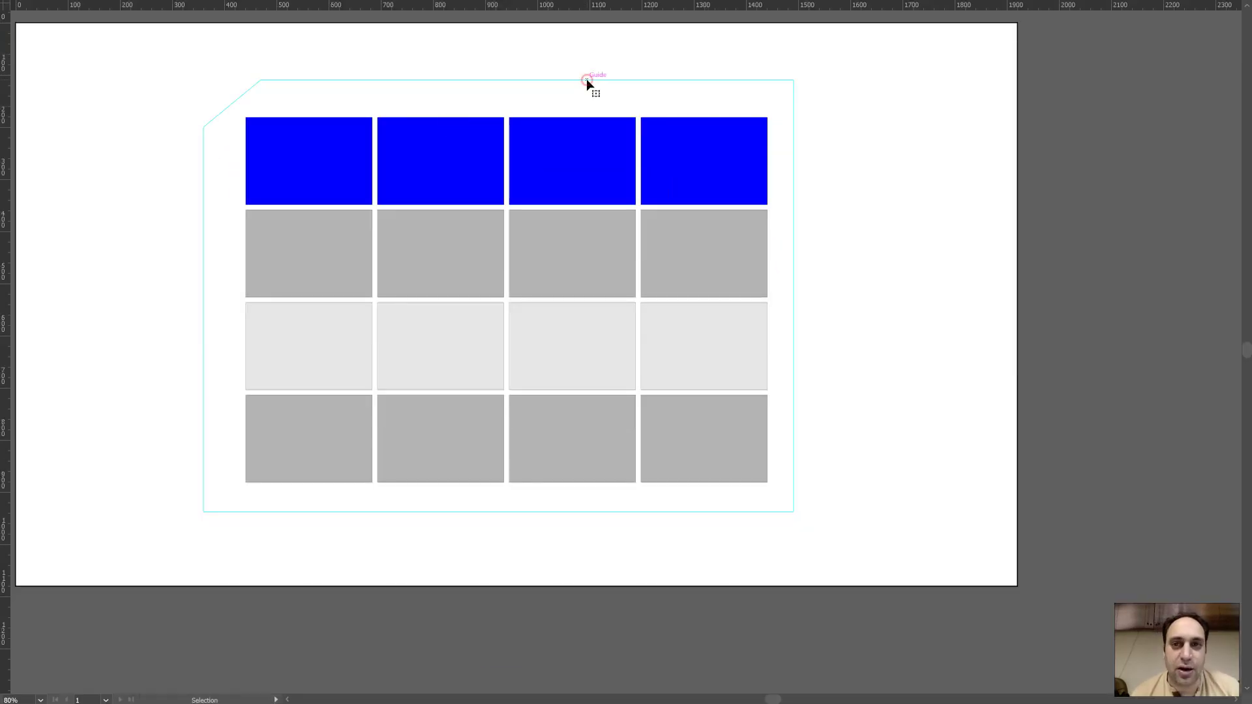
{"action": "key", "text": "f"}
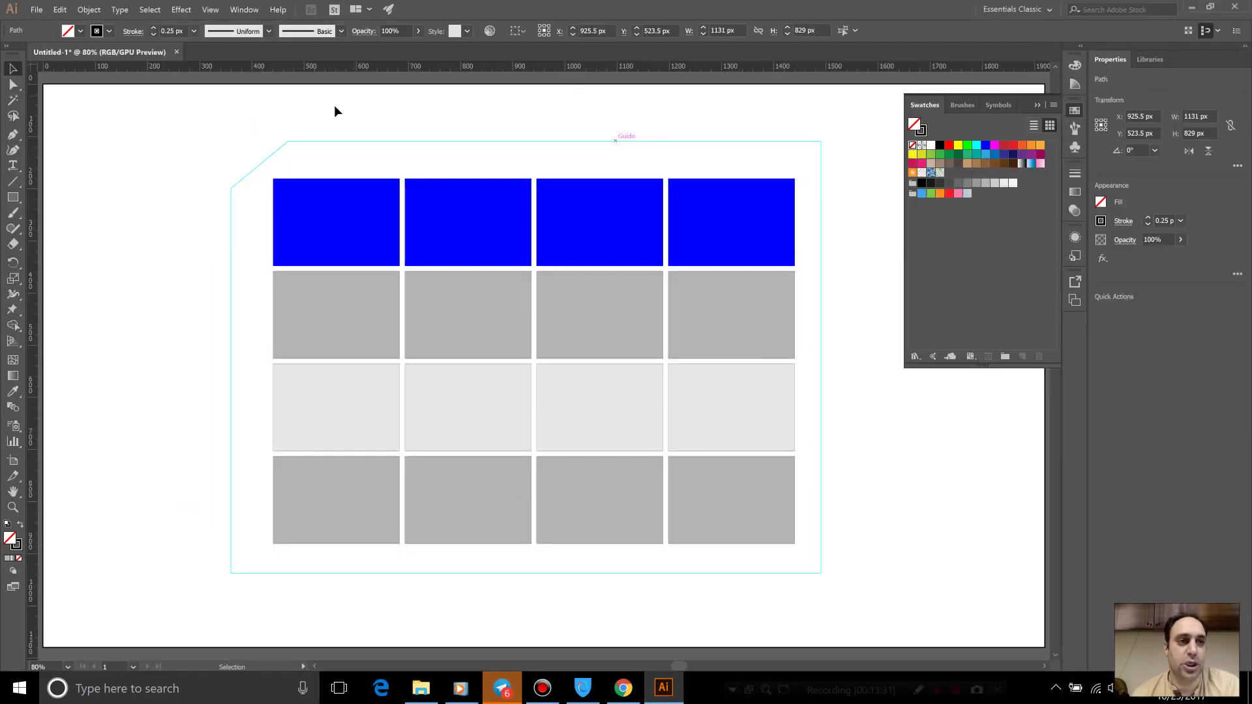
{"action": "left_click", "coordinate": [334, 111]}
{"action": "left_click", "coordinate": [311, 148]}
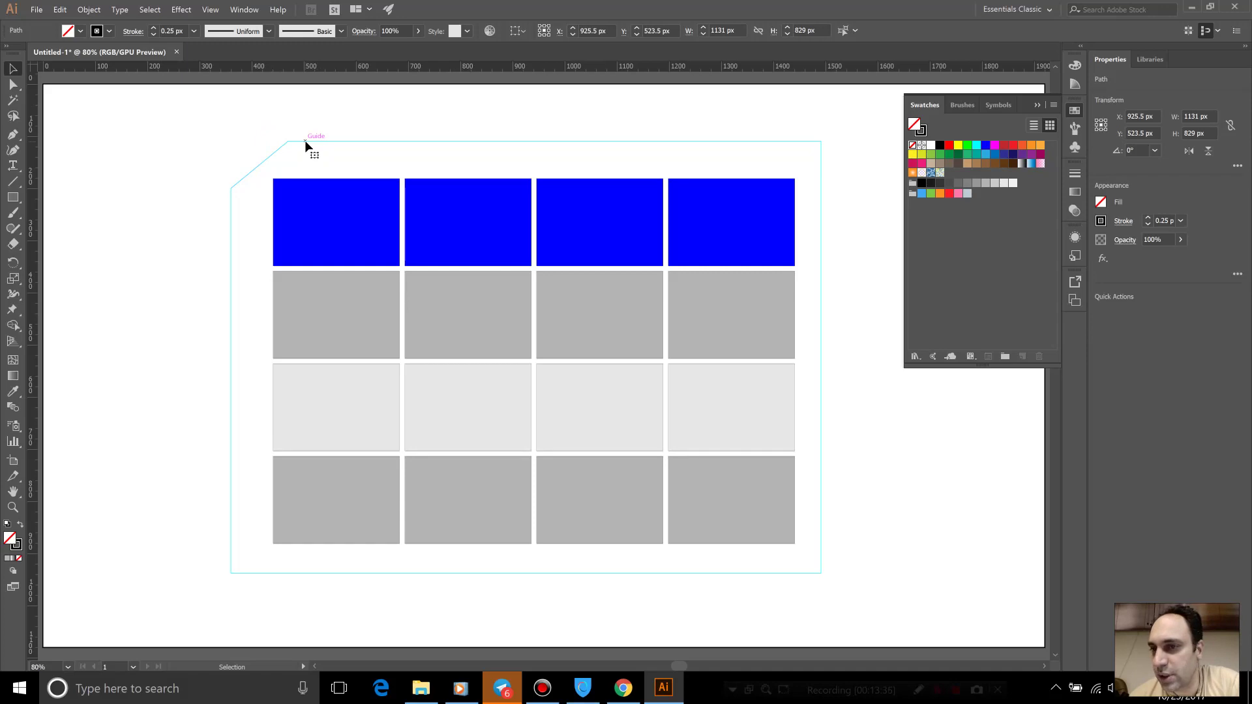
{"action": "right_click", "coordinate": [305, 142]}
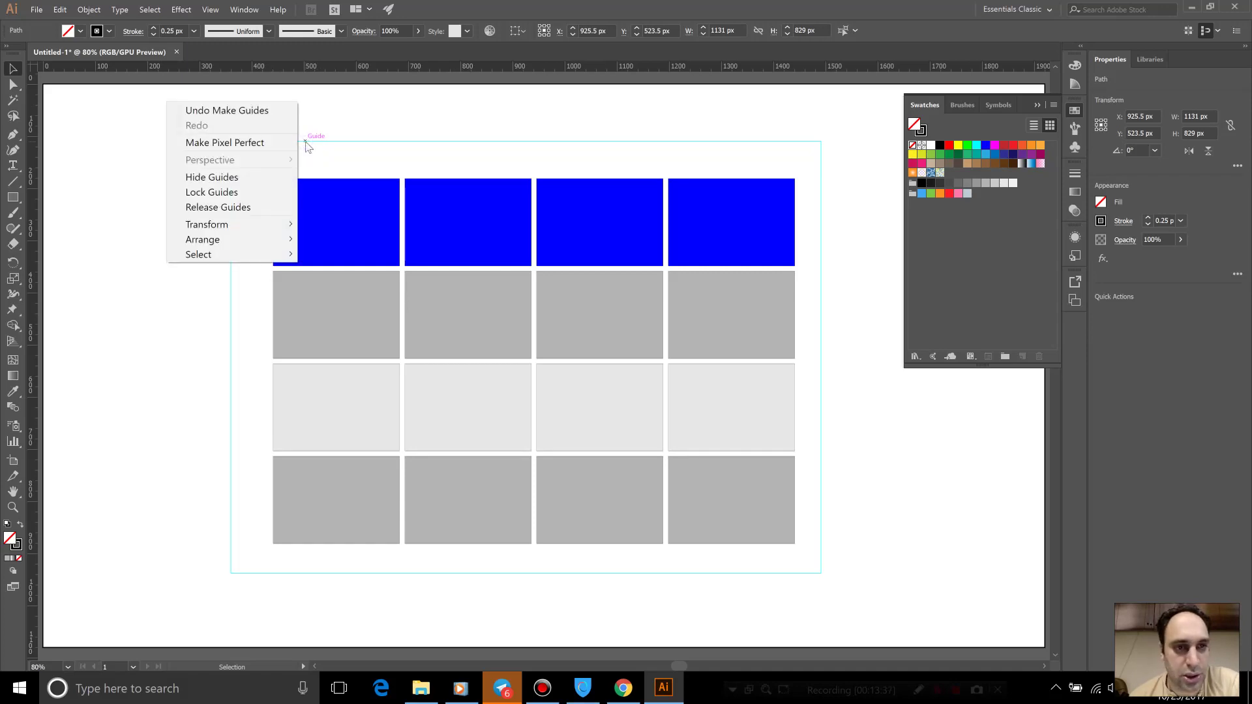
{"action": "left_click", "coordinate": [344, 104]}
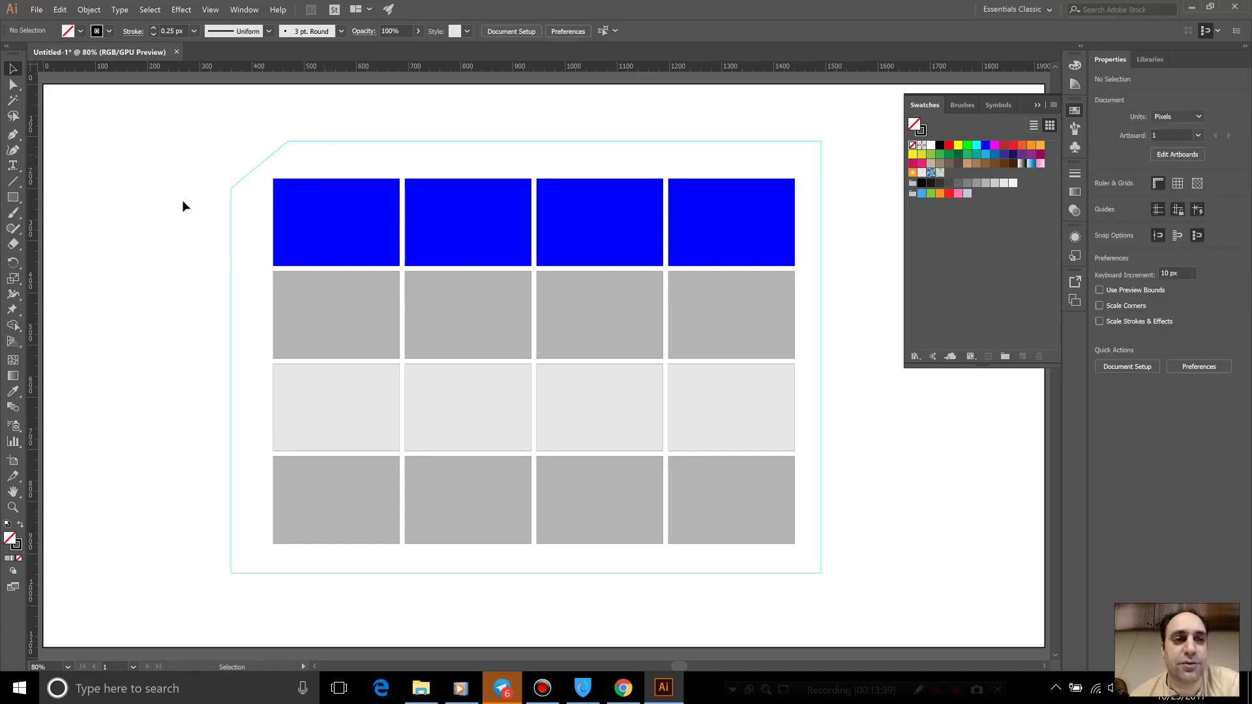
Draw a 110×95 px rectangle at the clipped corner and pull its bottom-right anchor toward the diagonal.
{"action": "left_click", "coordinate": [319, 141]}
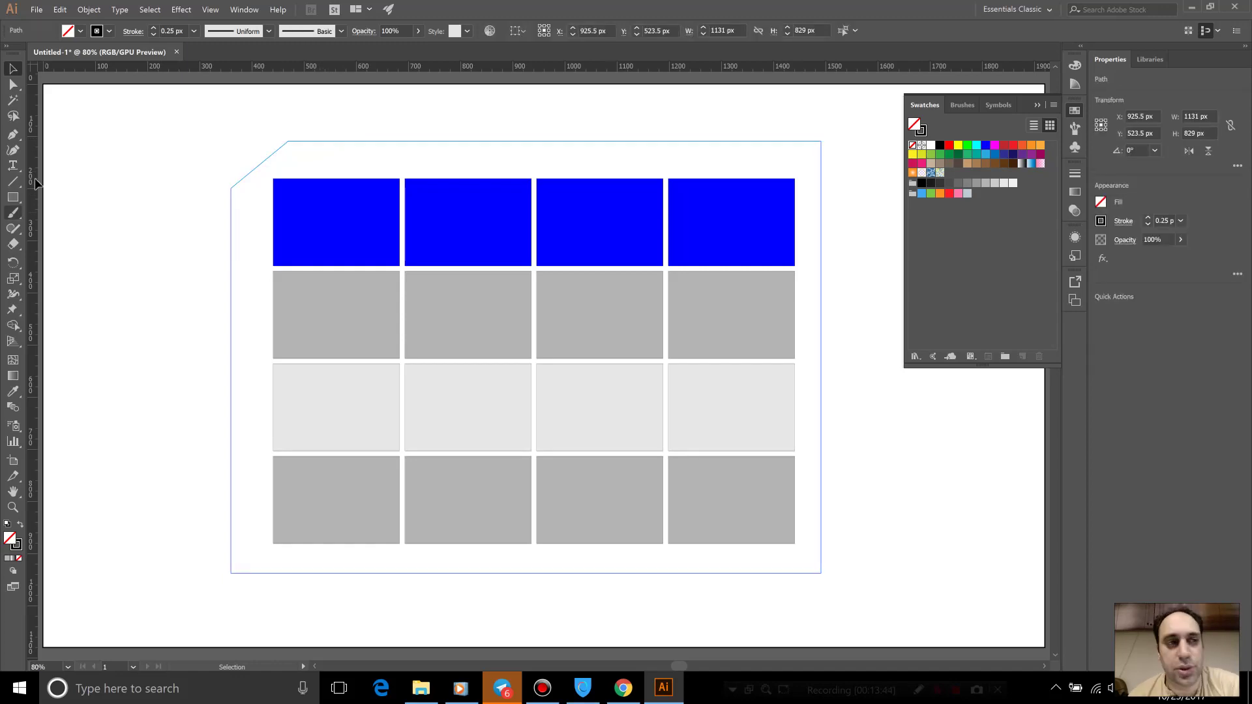
{"action": "key", "text": "m"}
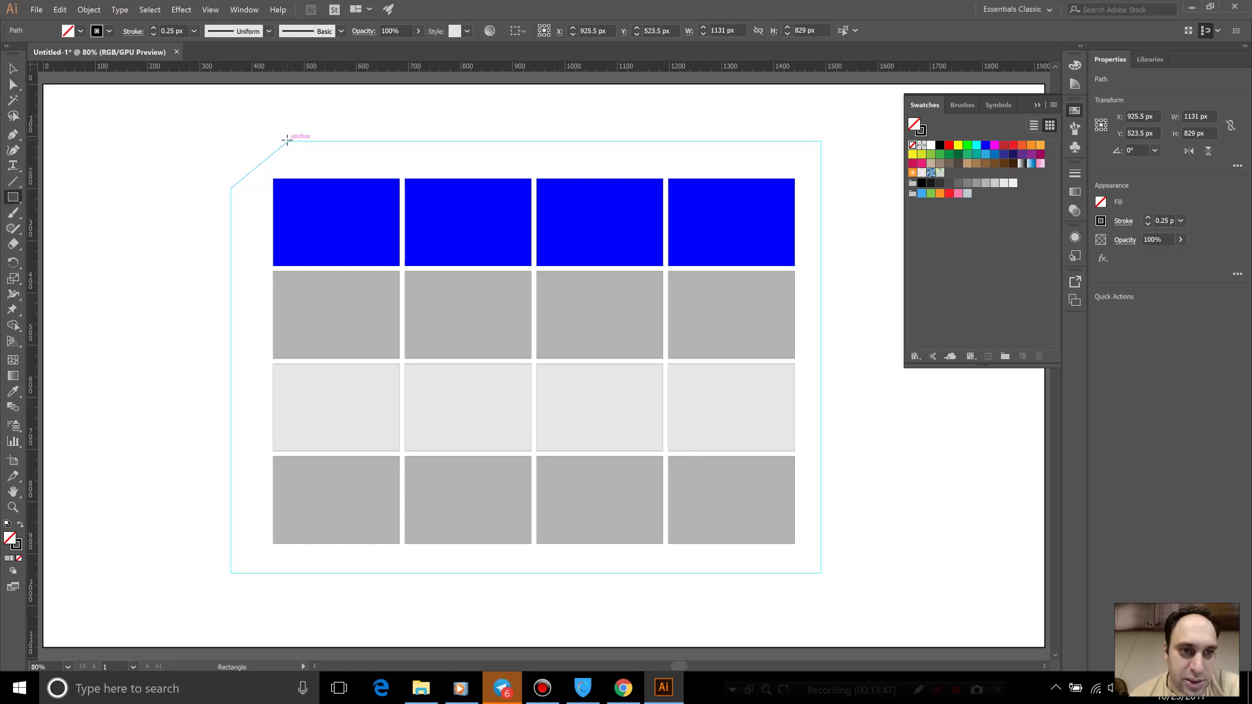
{"action": "left_click_drag", "start_coordinate": [287, 141], "coordinate": [233, 189]}
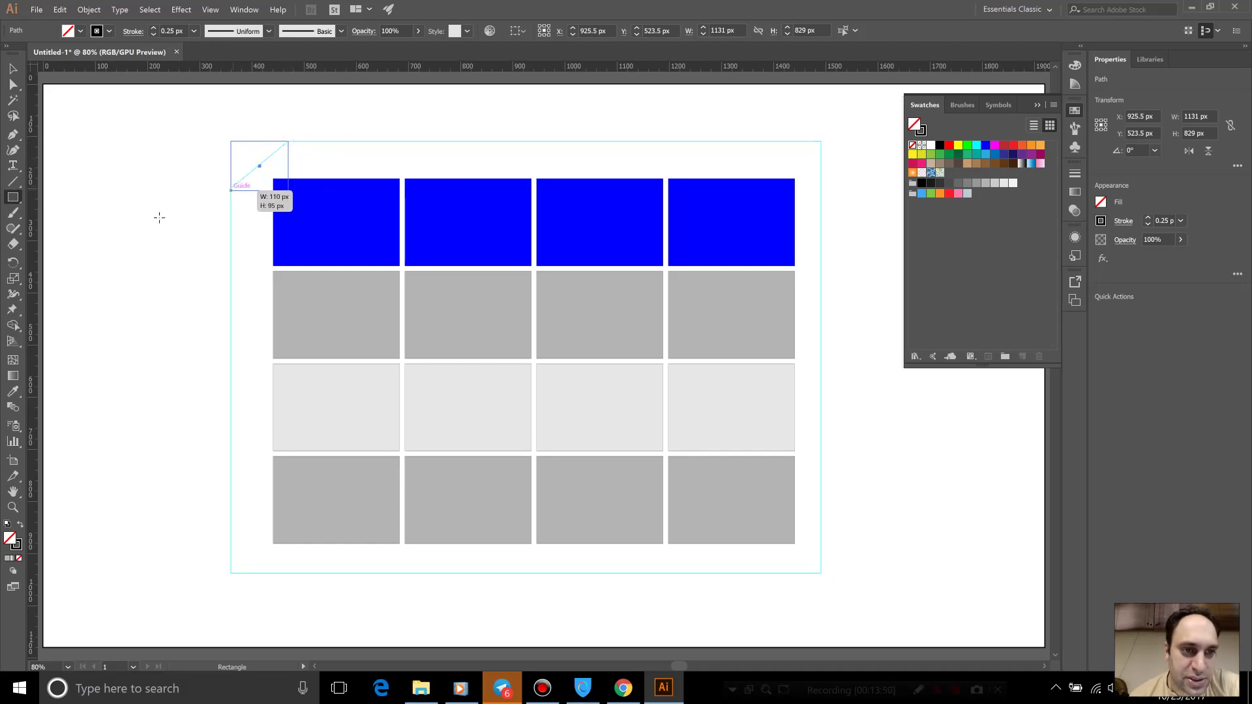
{"action": "key", "text": "a"}
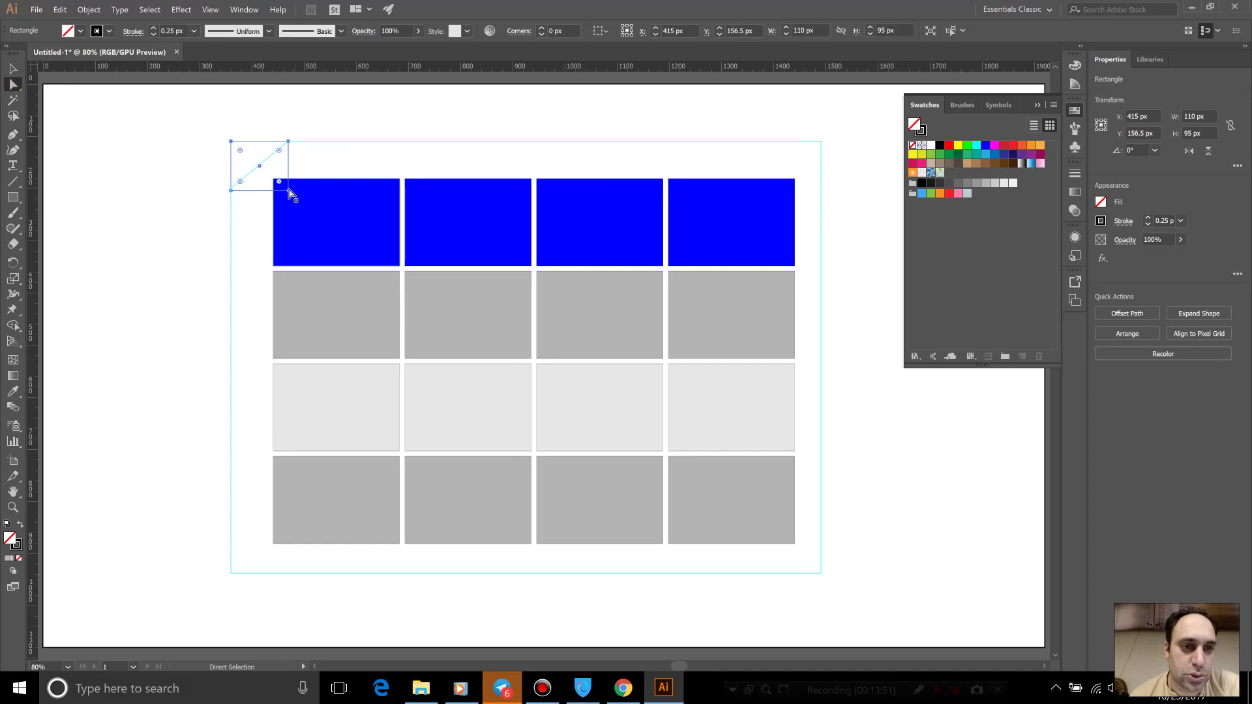
{"action": "left_click_drag", "start_coordinate": [288, 189], "coordinate": [258, 178]}
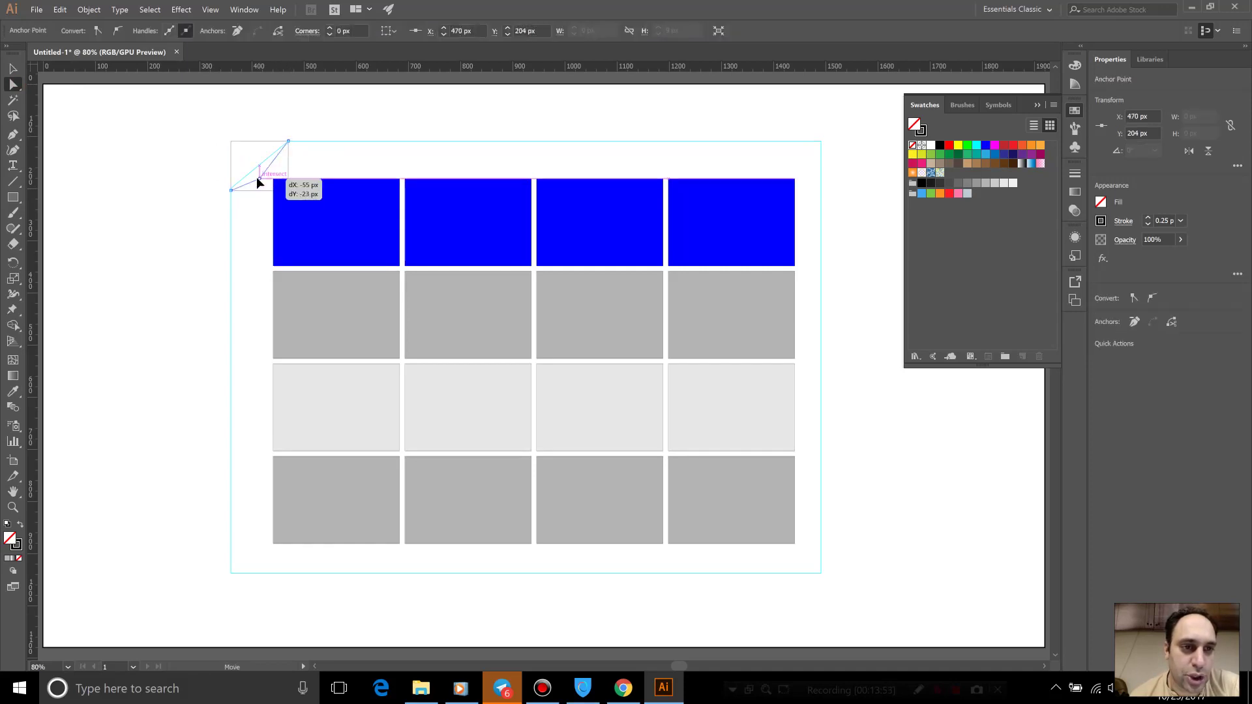
{"action": "mouse_move", "coordinate": [259, 182]}
{"action": "left_mouse_down"}
{"action": "mouse_move", "coordinate": [256, 167]}
{"action": "mouse_move", "coordinate": [232, 187]}
{"action": "left_mouse_up"}
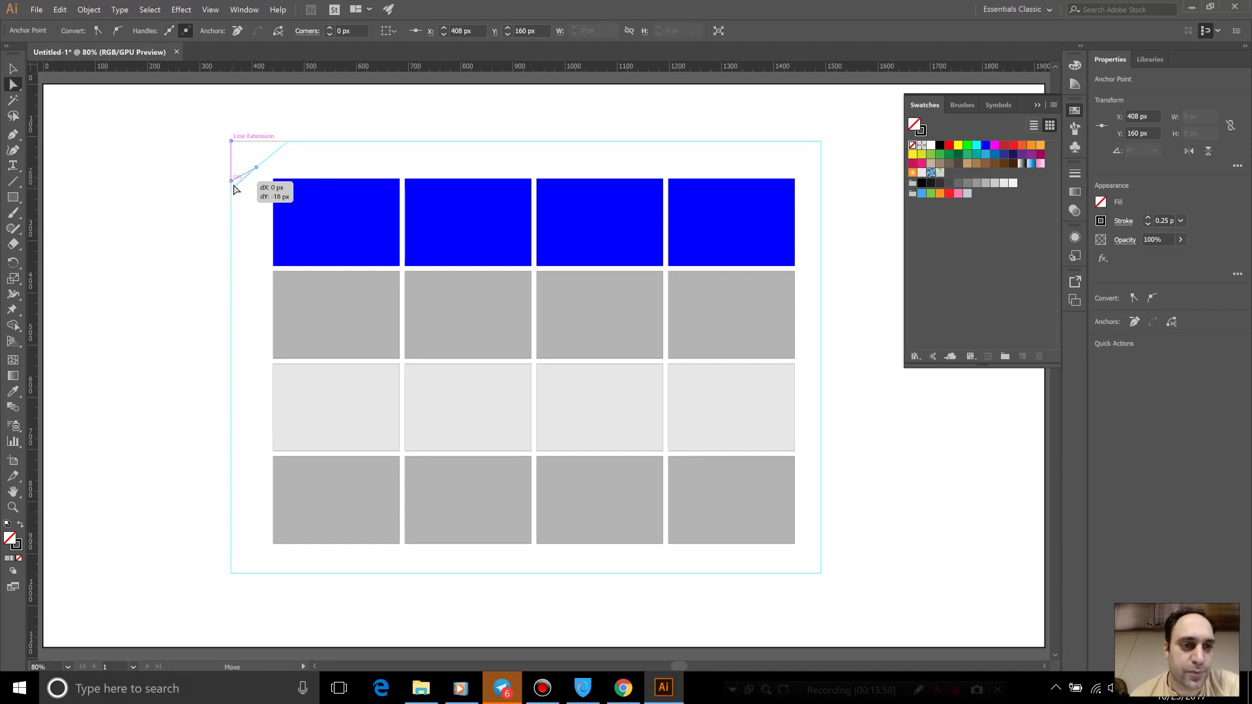
Move the corner shape's anchor onto the diagonal's end to complete the triangle.
{"action": "left_click", "coordinate": [201, 194]}
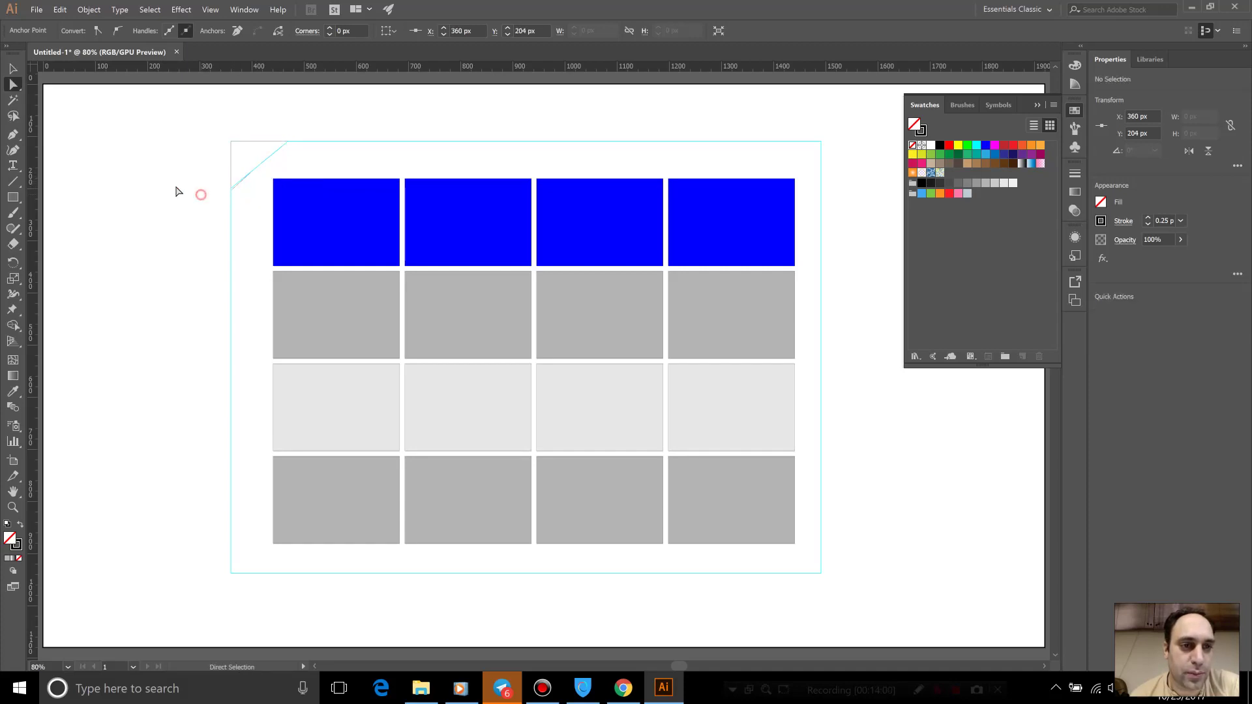
{"action": "left_click", "coordinate": [256, 167]}
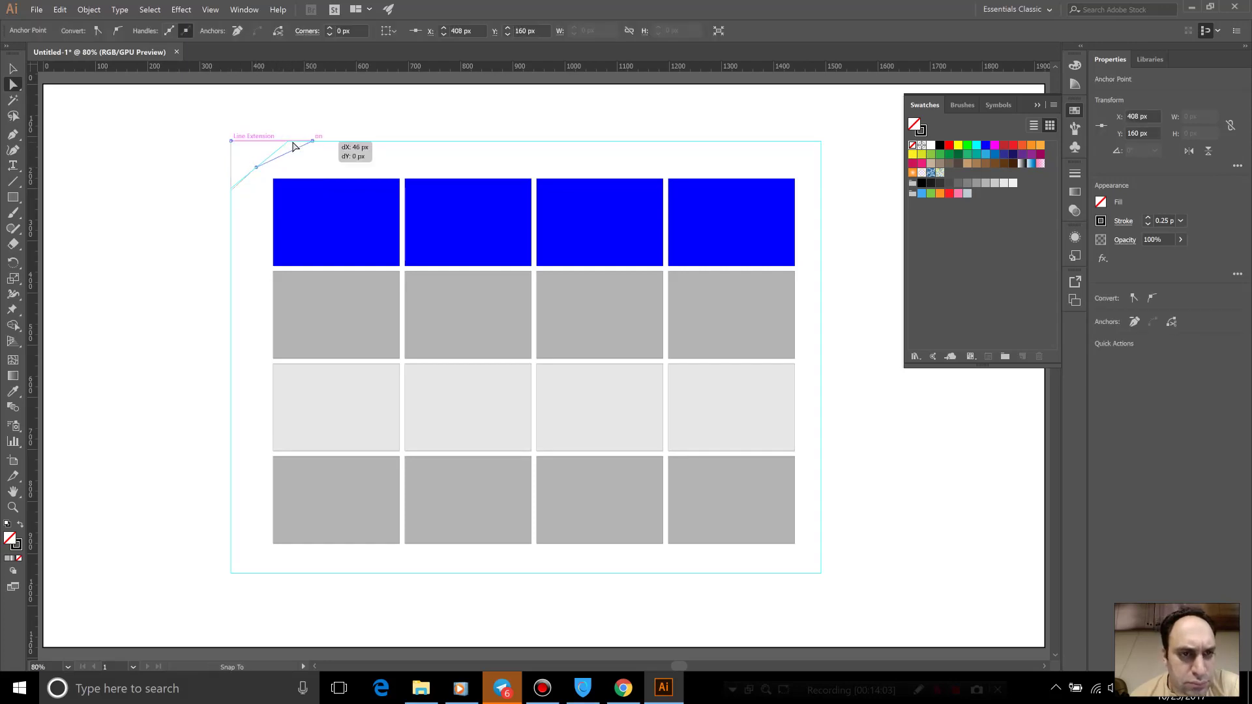
{"action": "left_click", "coordinate": [289, 141]}
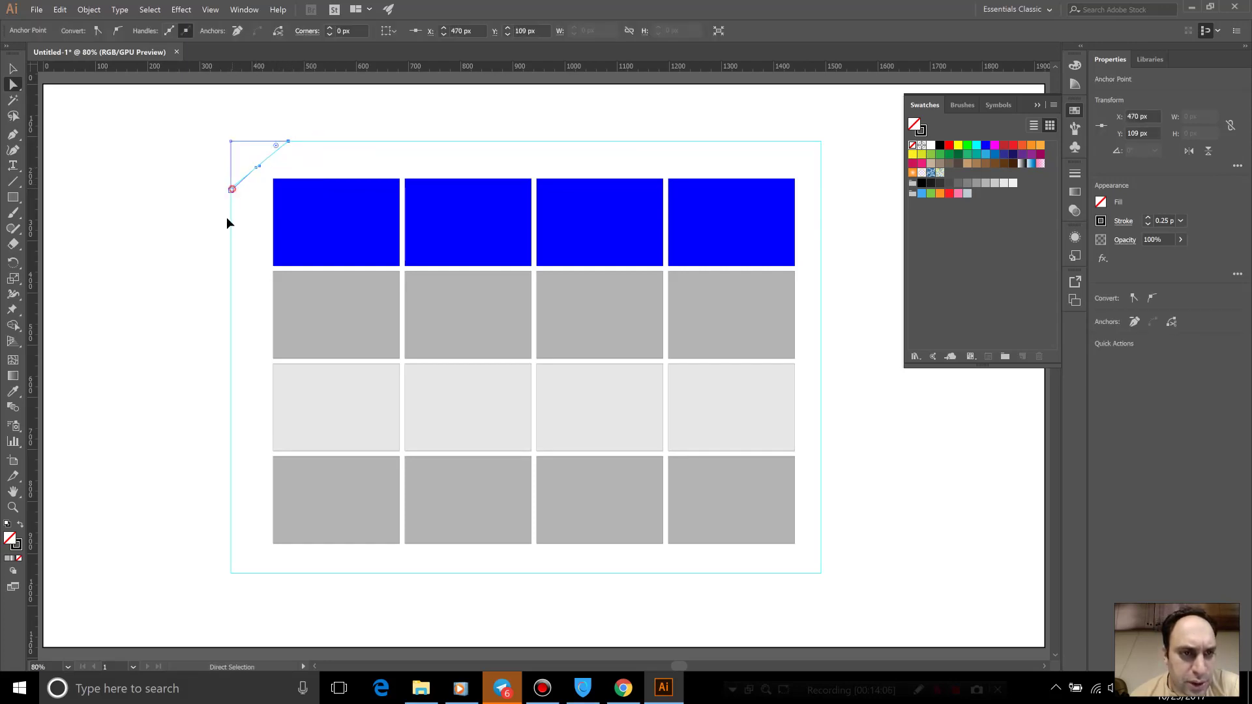
{"action": "mouse_move", "coordinate": [231, 189]}
{"action": "left_mouse_down"}
{"action": "mouse_move", "coordinate": [228, 178]}
{"action": "mouse_move", "coordinate": [231, 189]}
{"action": "left_mouse_up"}
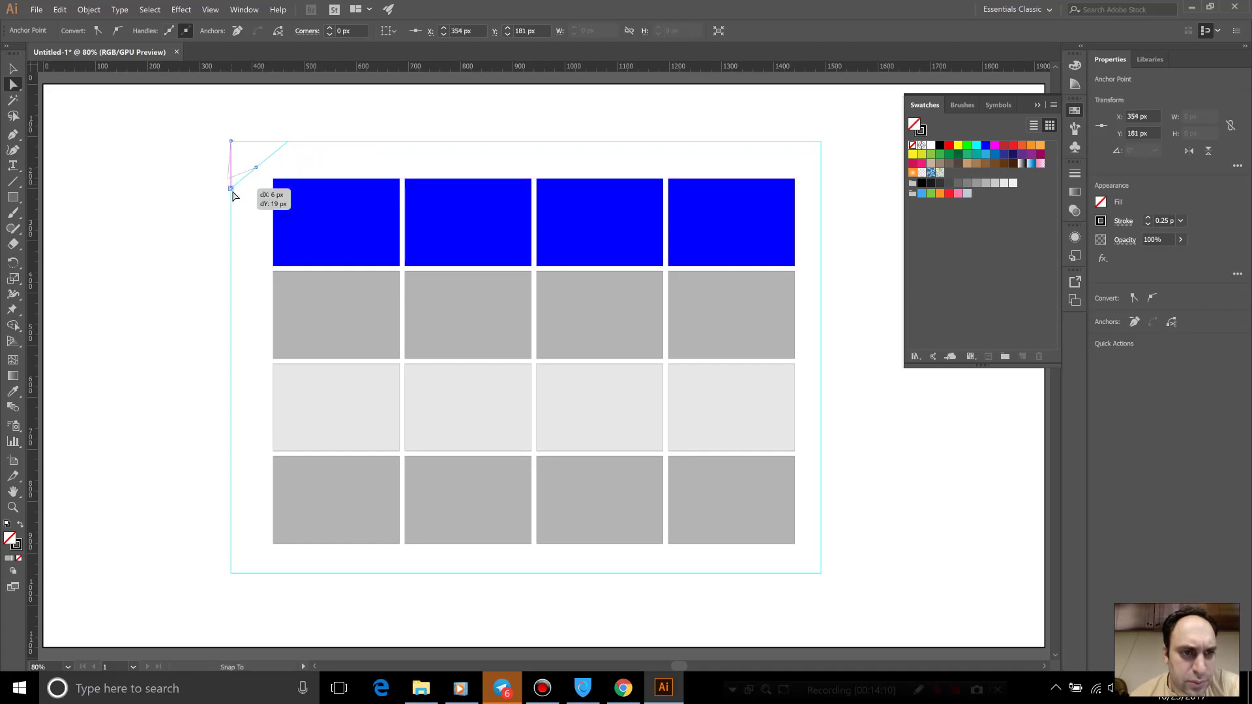
{"action": "left_click", "coordinate": [172, 210]}
{"action": "left_click", "coordinate": [13, 68]}
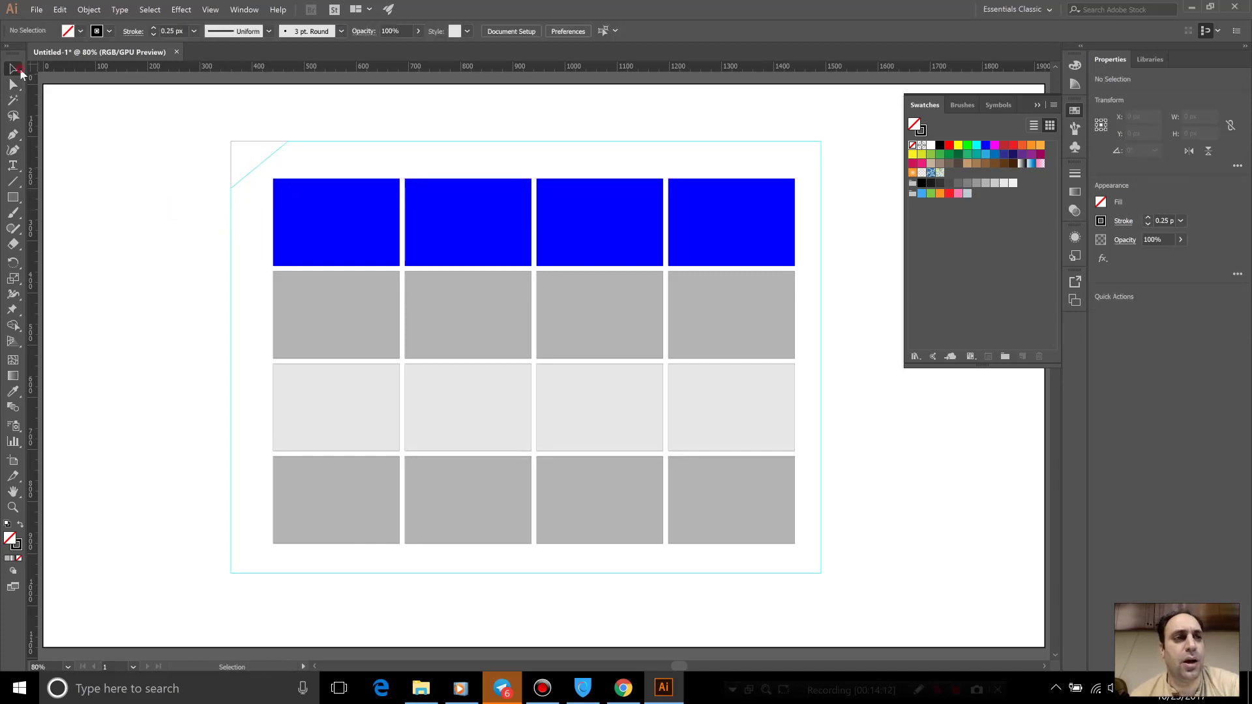
Fill the corner triangle with teal from the Control bar Fill swatches.
{"action": "left_click", "coordinate": [252, 142]}
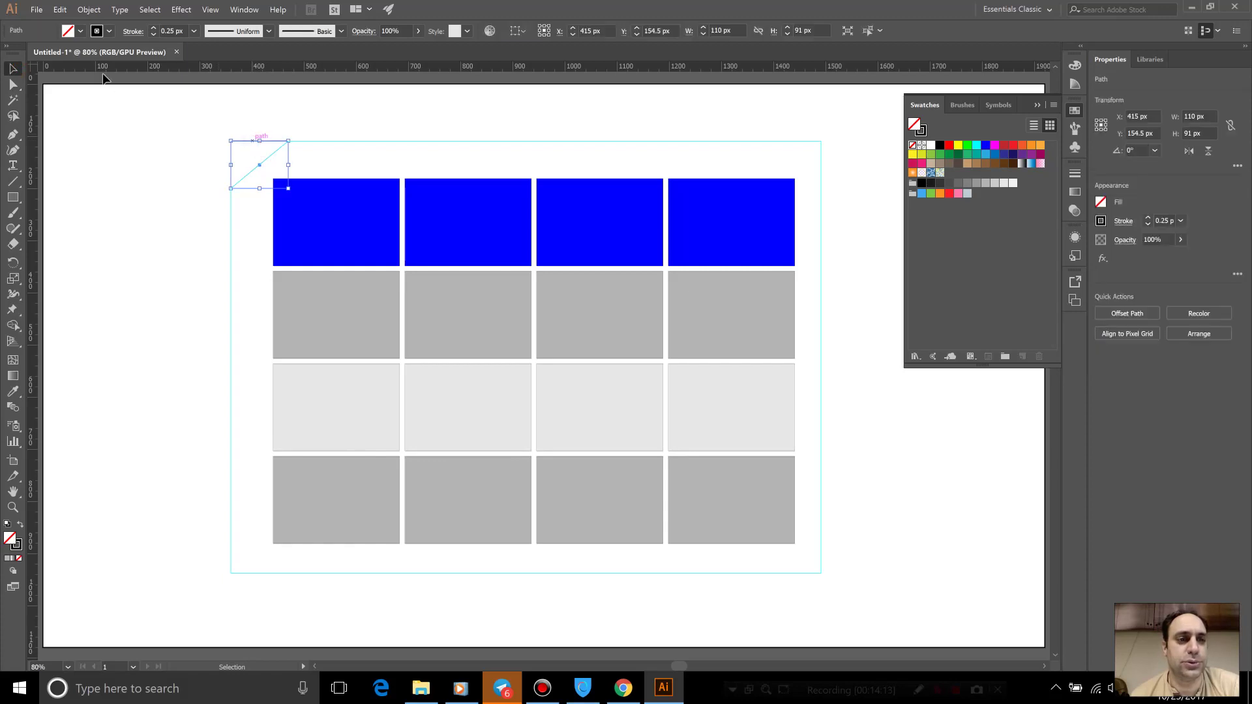
{"action": "left_click", "coordinate": [81, 31]}
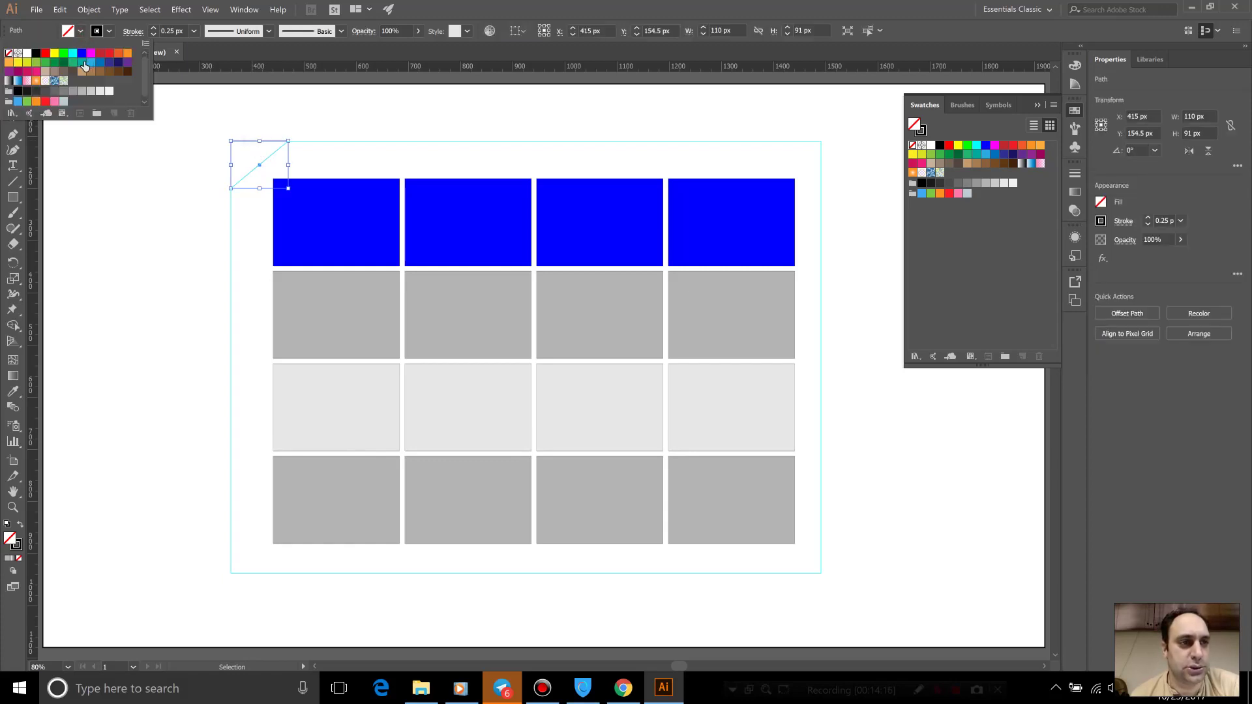
{"action": "left_click", "coordinate": [82, 63]}
{"action": "left_click", "coordinate": [297, 122]}
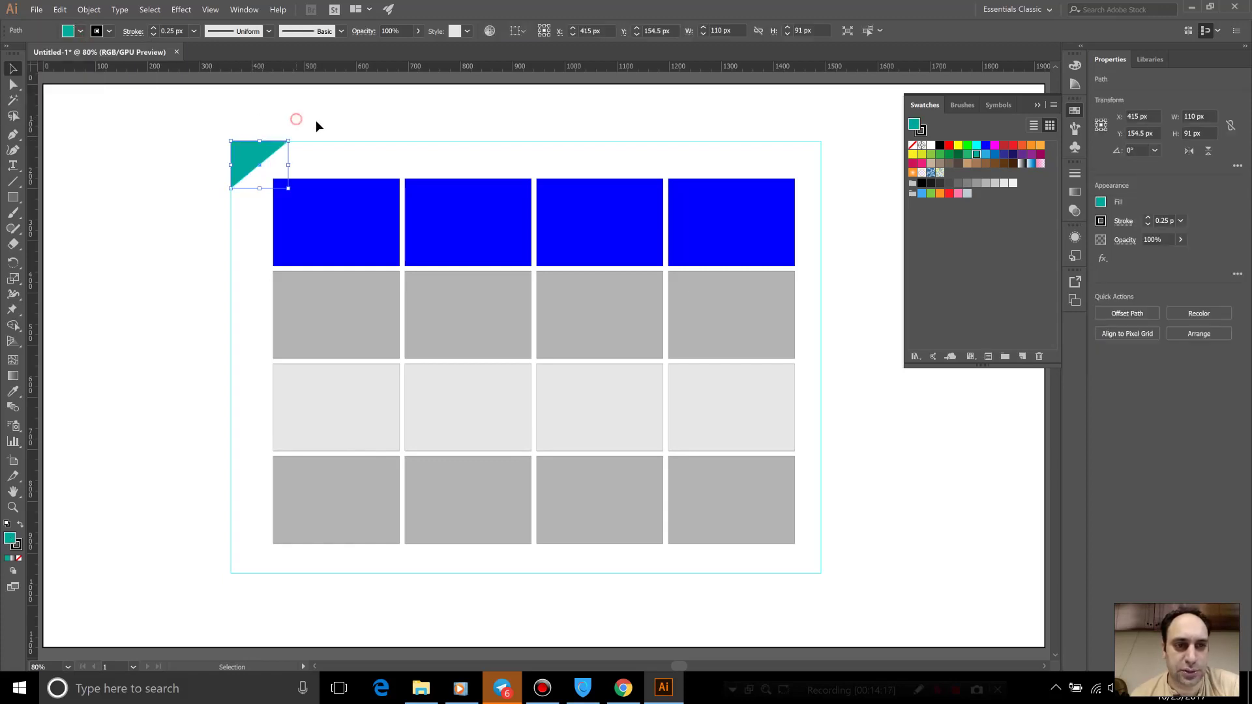
{"action": "left_click", "coordinate": [315, 126]}
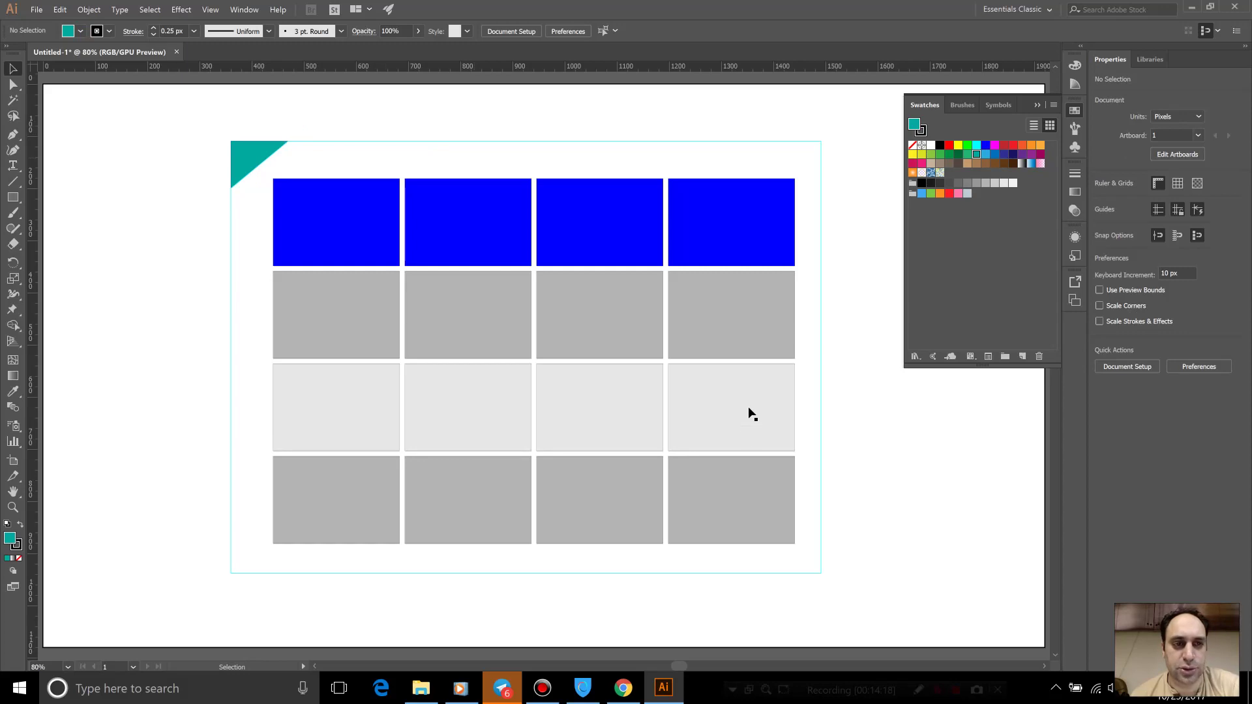
Select and deselect the outer guide frame, then bring up the screen recorder window.
{"action": "left_click", "coordinate": [820, 521]}
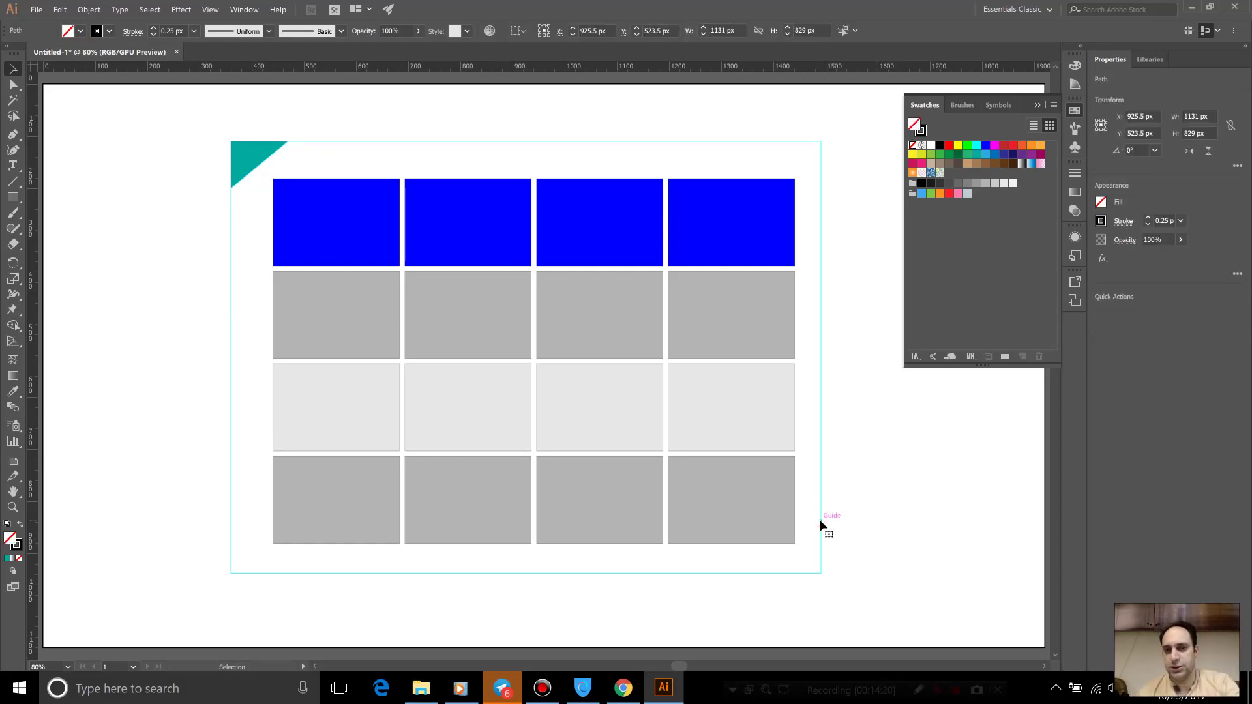
{"action": "left_click", "coordinate": [390, 156]}
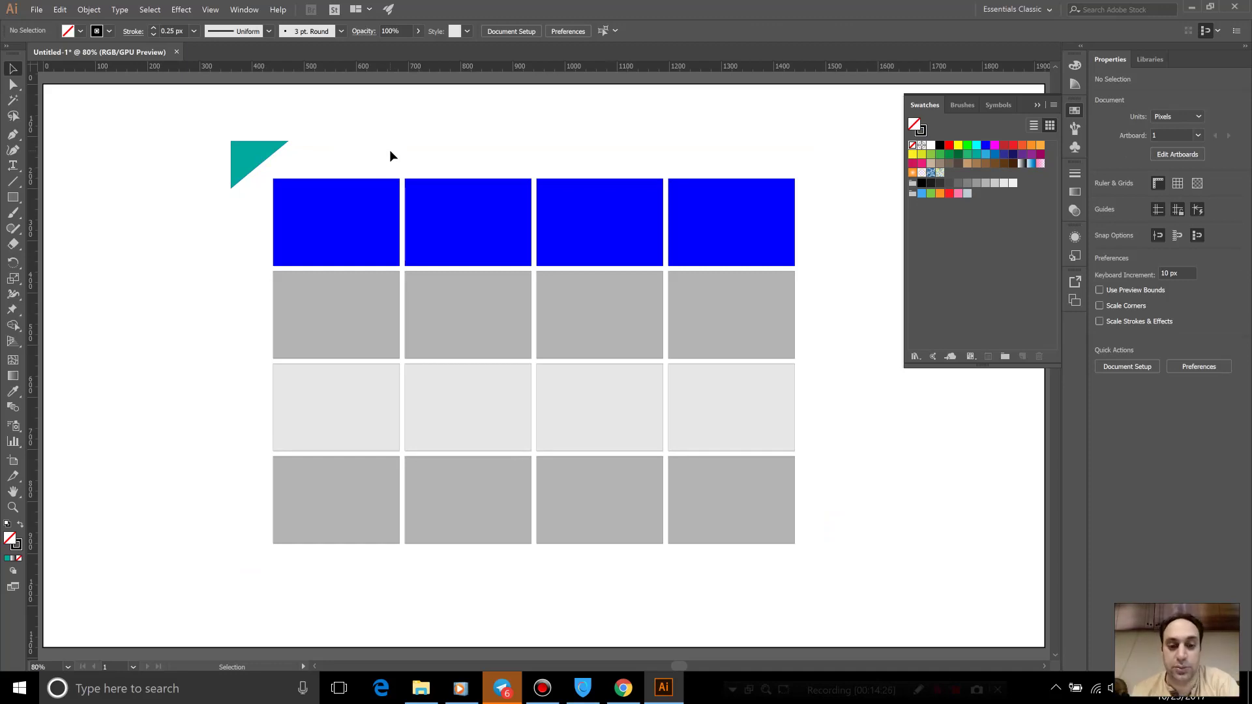
{"action": "left_click", "coordinate": [542, 687]}
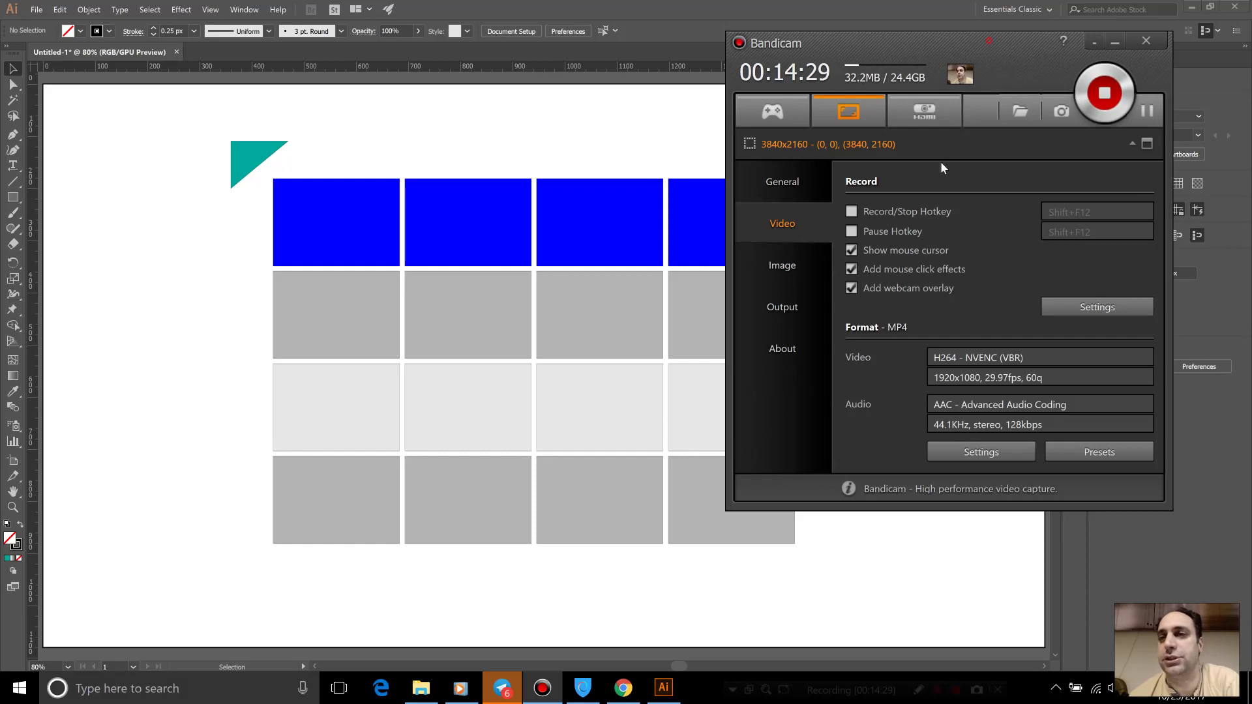